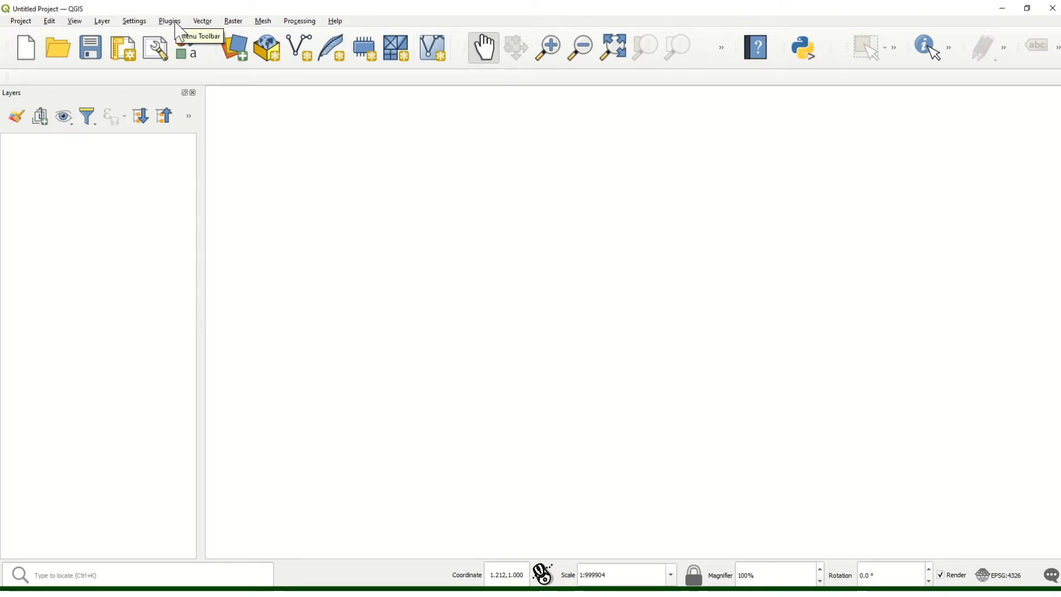
Step: Search all available plugins for "trends" and show the details of the trends.earth plugin
{"action": "left_click", "coordinate": [170, 21]}
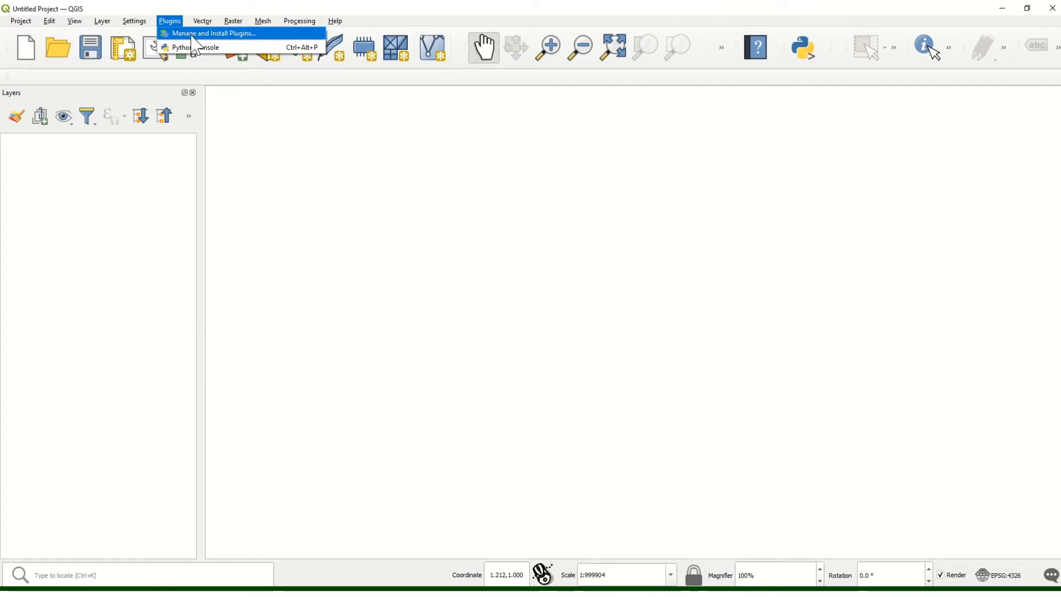
{"action": "left_click", "coordinate": [192, 34]}
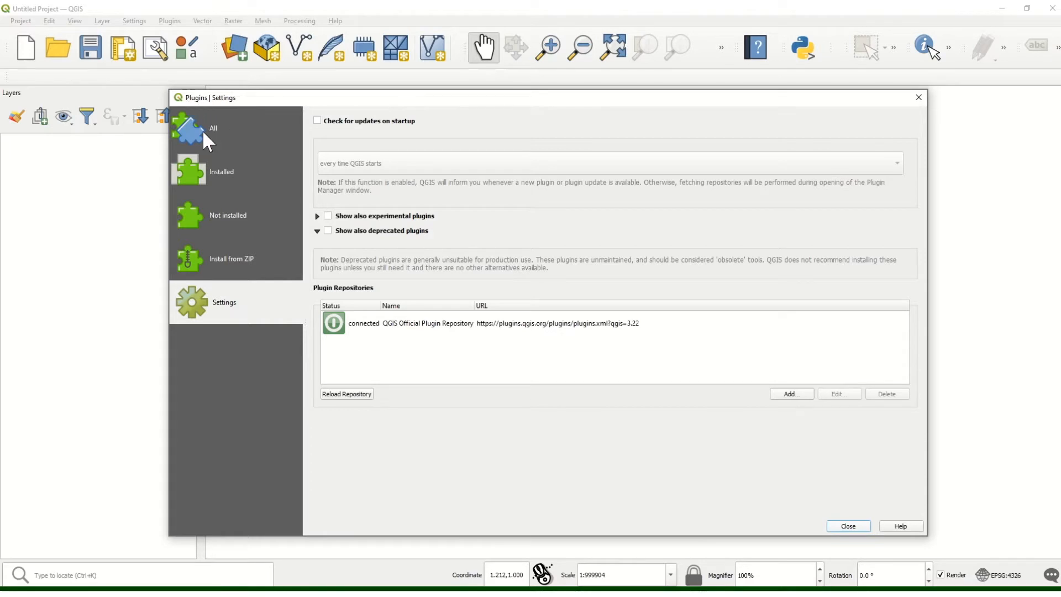
{"action": "left_click", "coordinate": [204, 133]}
{"action": "left_click", "coordinate": [372, 121]}
{"action": "type", "text": "trends"}
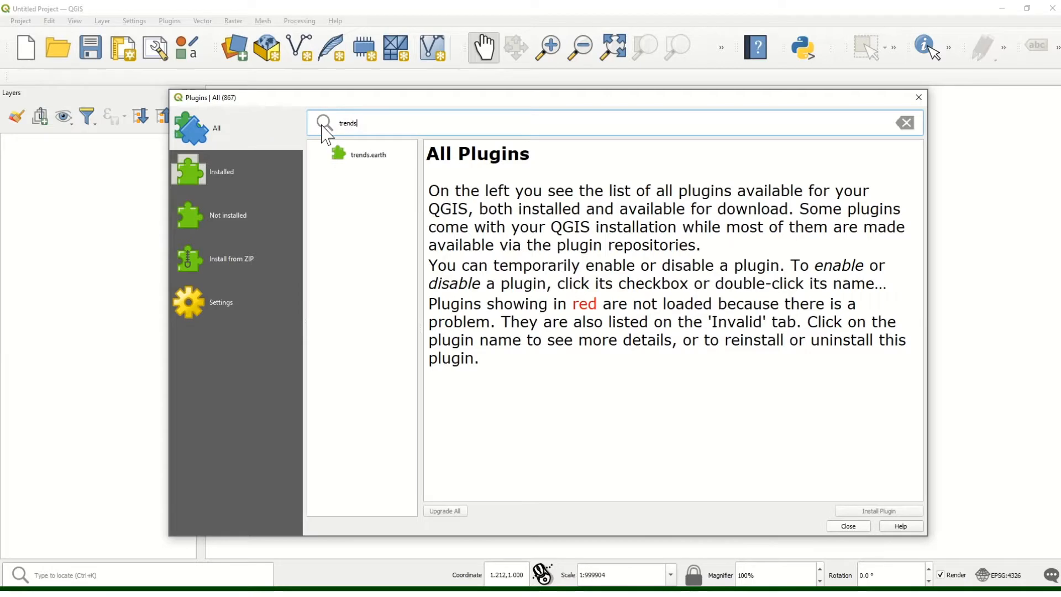
{"action": "left_click", "coordinate": [369, 159]}
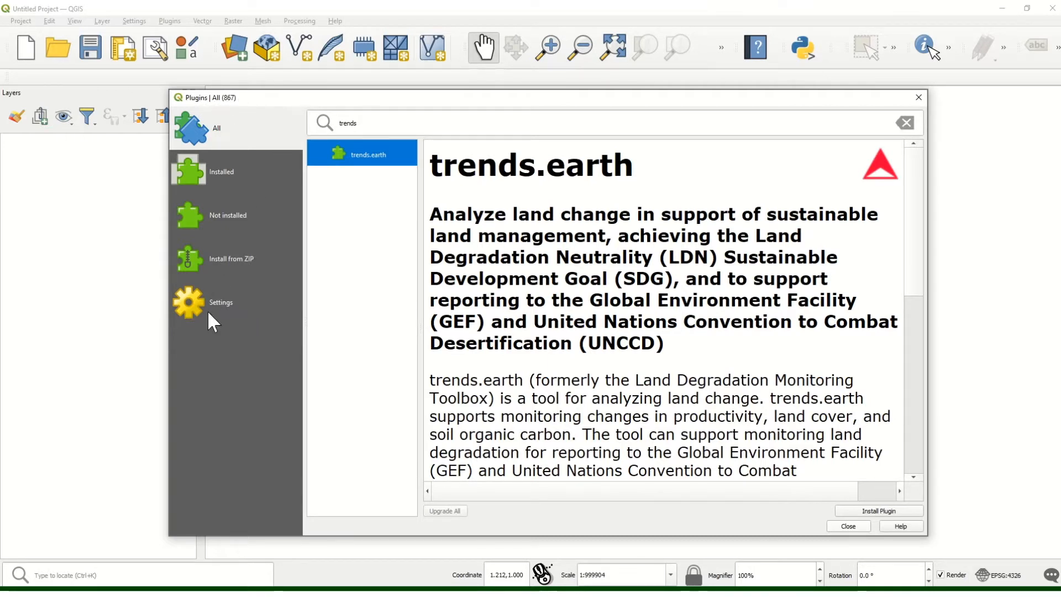
Step: Enable the display of experimental plugins, return to the full plugin list and close the plugin manager
{"action": "left_click", "coordinate": [189, 302]}
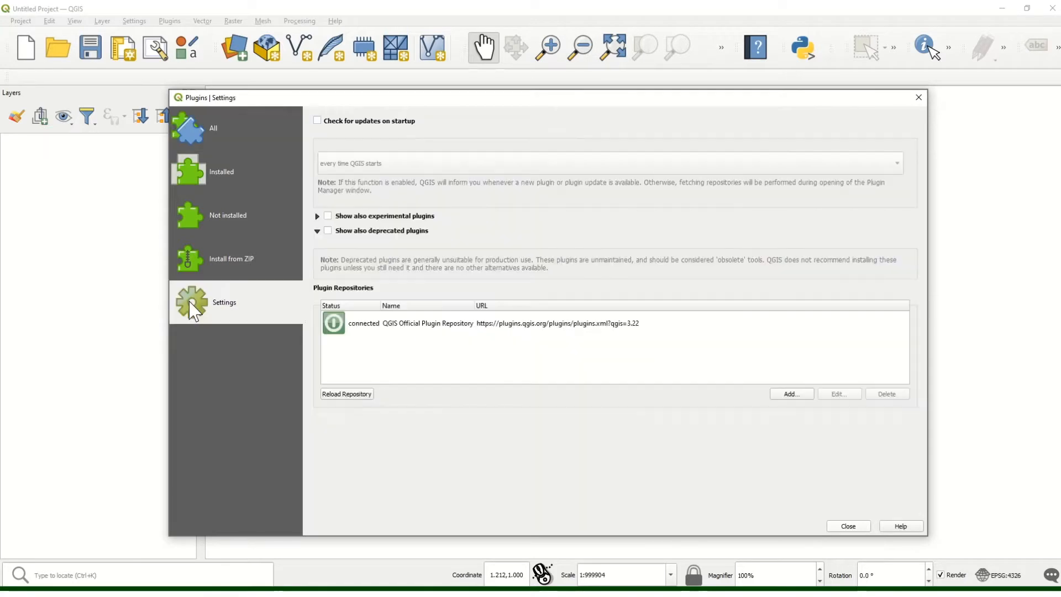
{"action": "left_click", "coordinate": [317, 216]}
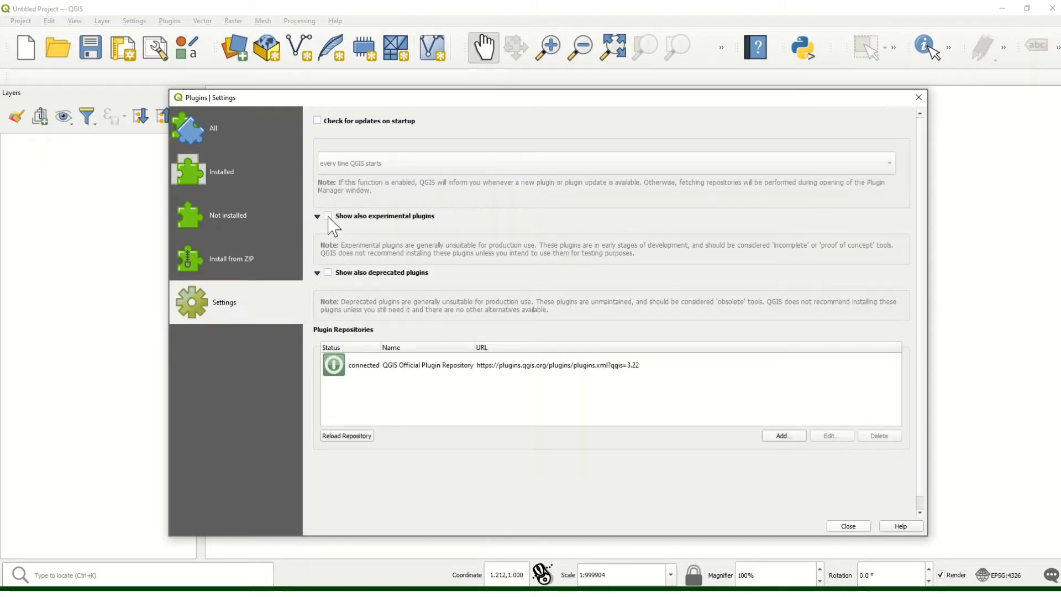
{"action": "left_click", "coordinate": [329, 217]}
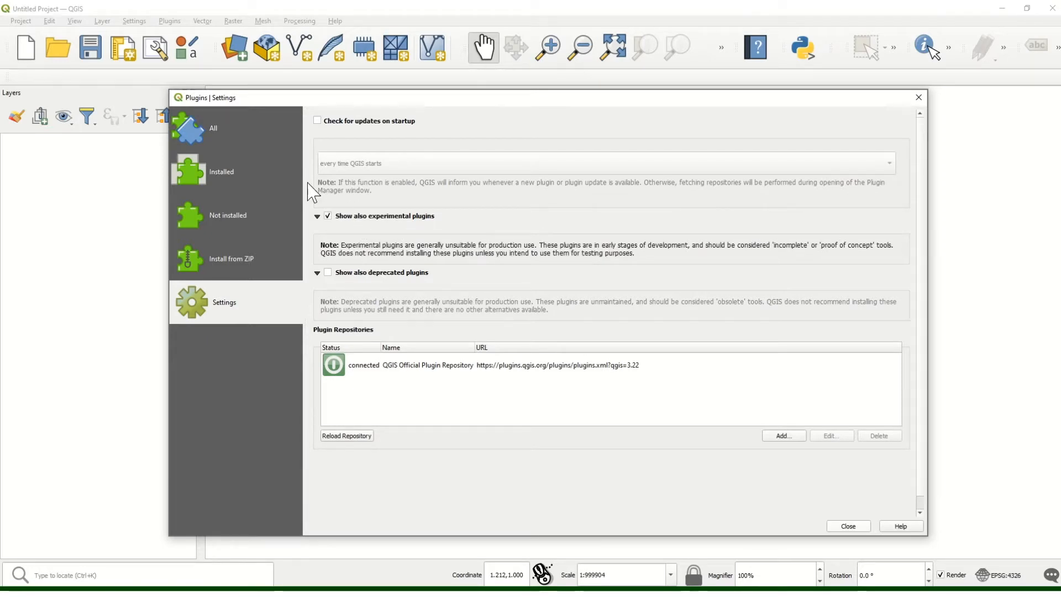
{"action": "left_click", "coordinate": [214, 123]}
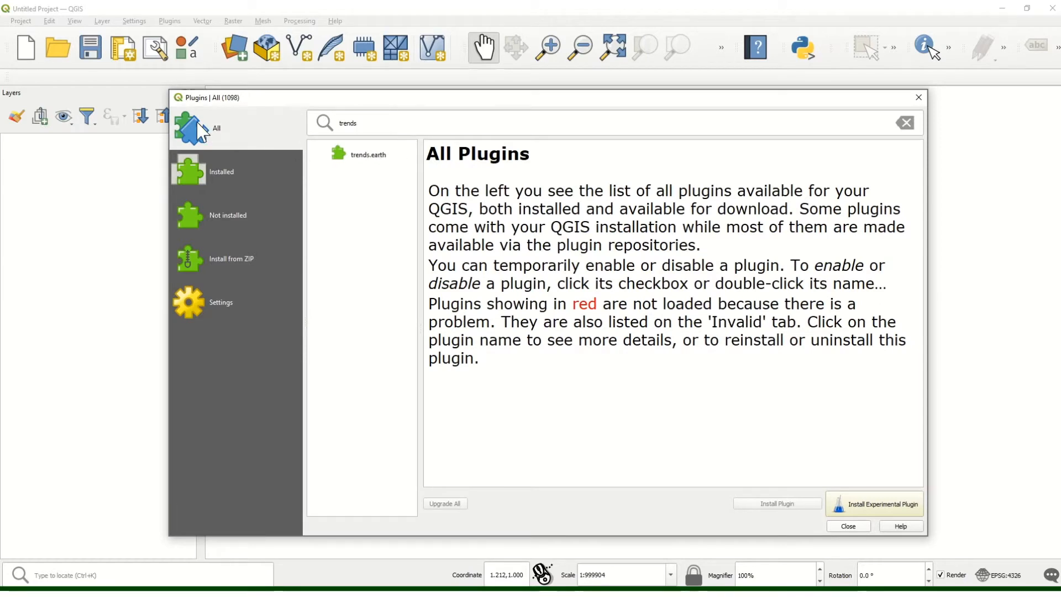
{"action": "left_click", "coordinate": [389, 123]}
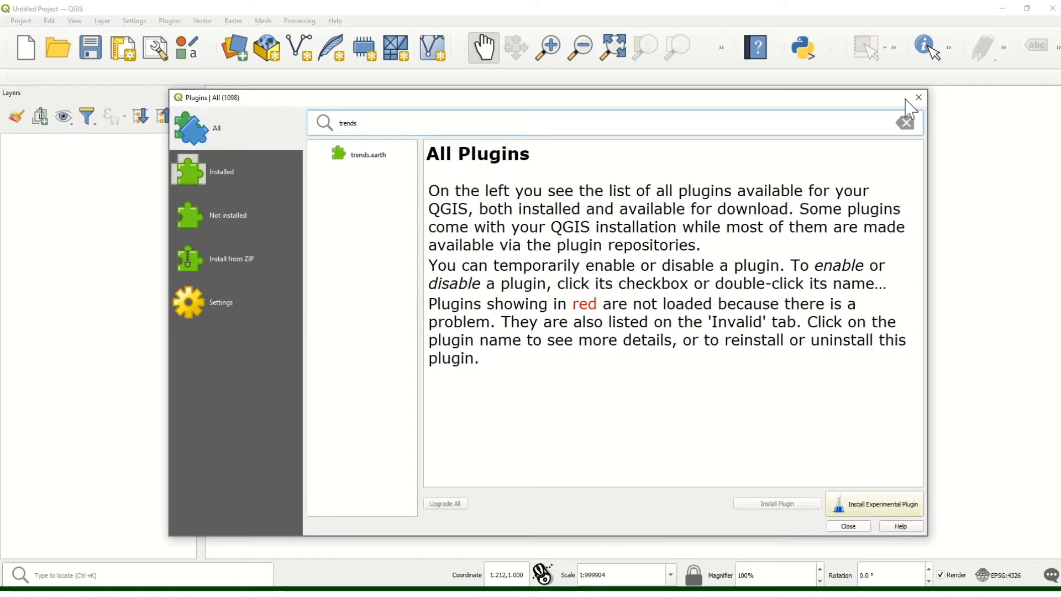
{"action": "left_click", "coordinate": [919, 97]}
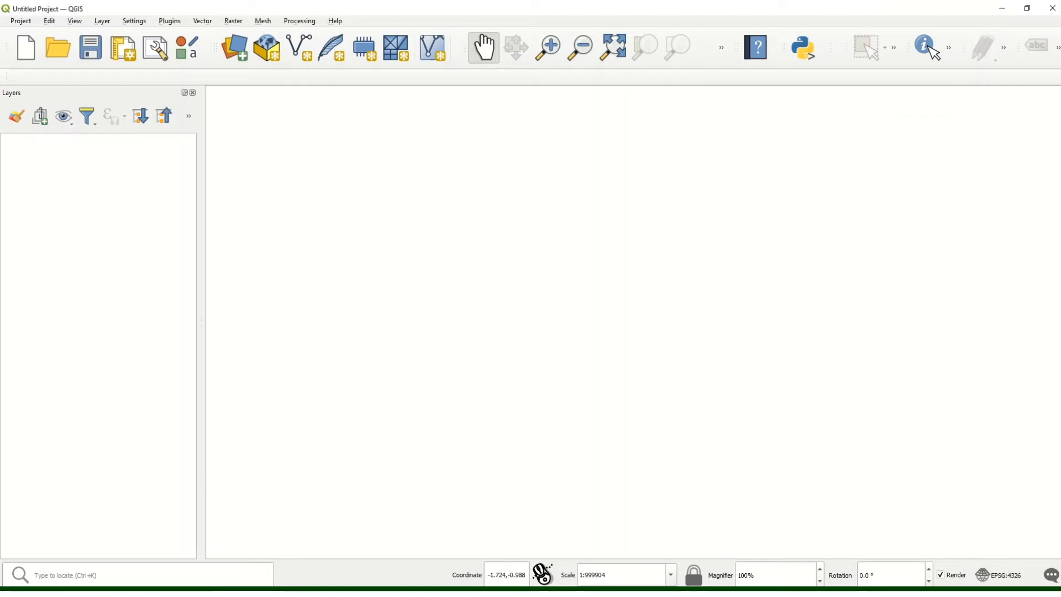
Step: Switch to the Chrome browser and open the Trends.Earth documentation site
{"action": "mouse_move", "coordinate": [203, 594]}
{"action": "left_click", "coordinate": [214, 555]}
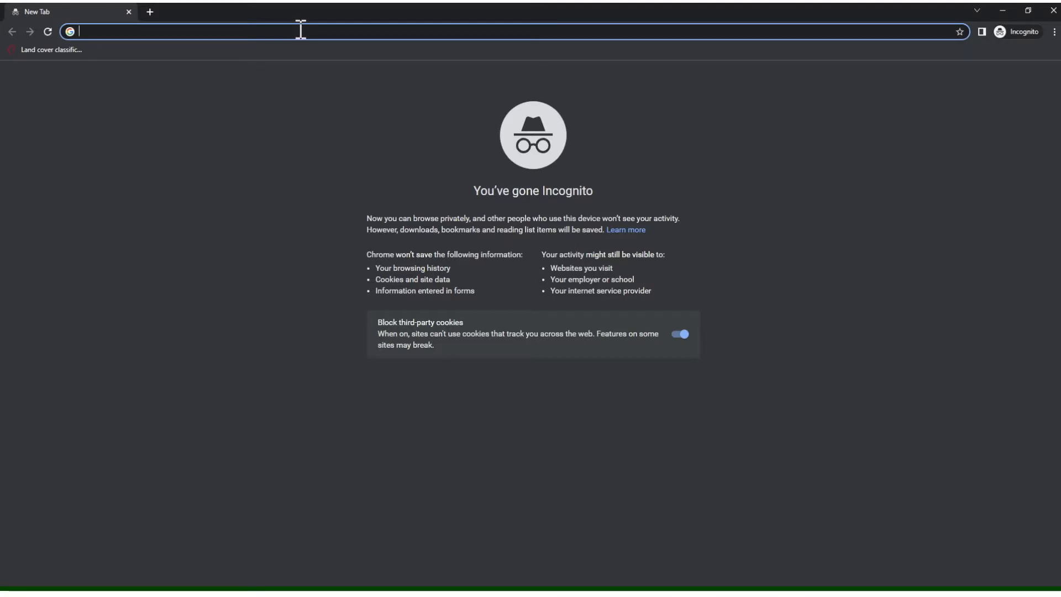
{"action": "type", "text": "tr"}
{"action": "key", "text": "Return"}
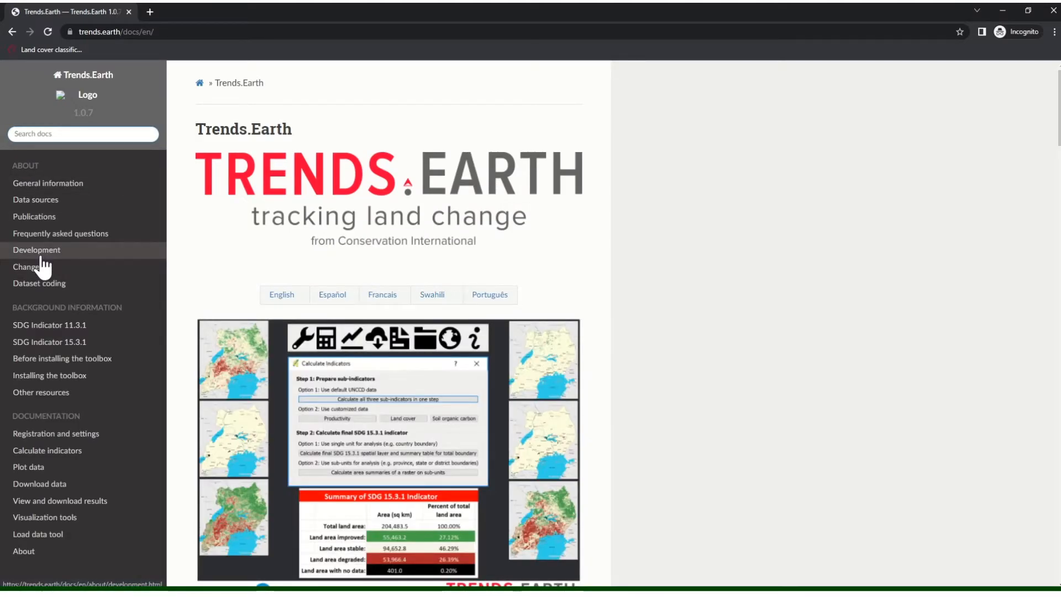
Step: Go to the Development documentation and open its linked trends.earth GitHub repository in a separate tab
{"action": "left_click", "coordinate": [42, 257]}
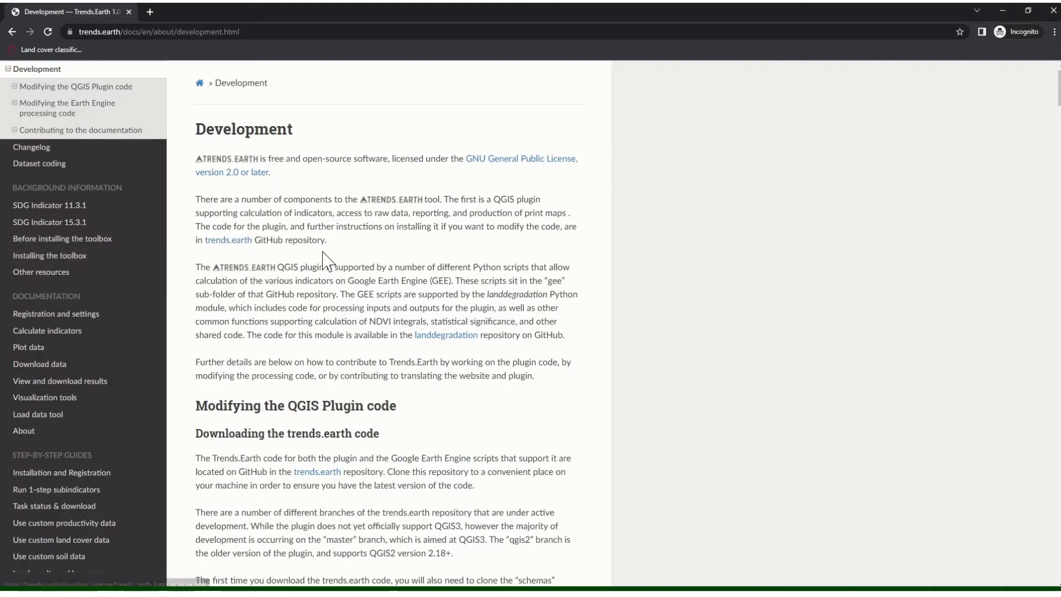
{"action": "left_click_drag", "start_coordinate": [325, 242], "coordinate": [197, 245]}
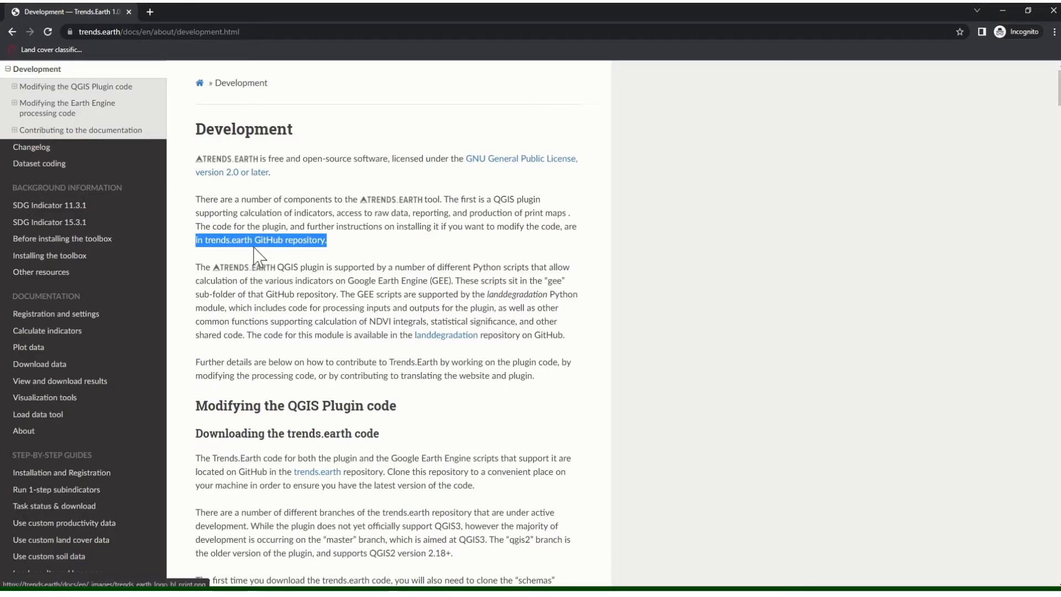
{"action": "left_click", "coordinate": [222, 265]}
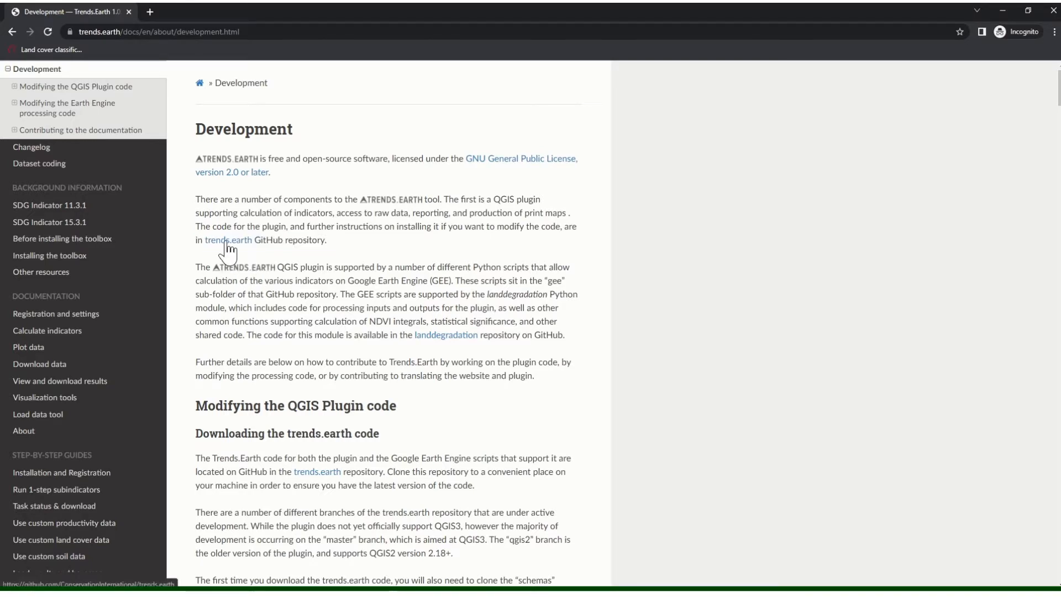
{"action": "right_click", "coordinate": [226, 244]}
{"action": "left_click", "coordinate": [260, 247]}
{"action": "left_click", "coordinate": [204, 8]}
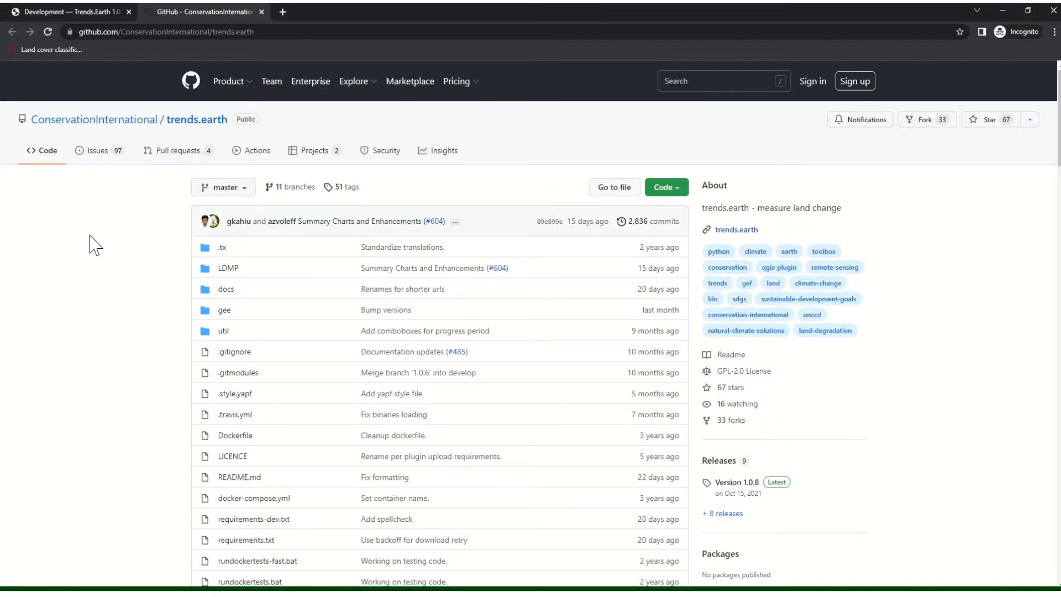
Step: Download the latest Trends.Earth zipfile for QGIS3 from the README's section on the development version
{"action": "scroll", "coordinate": [95, 244], "scroll_direction": "down", "scroll_amount": 3}
{"action": "scroll", "coordinate": [95, 244], "scroll_direction": "down", "scroll_amount": 8}
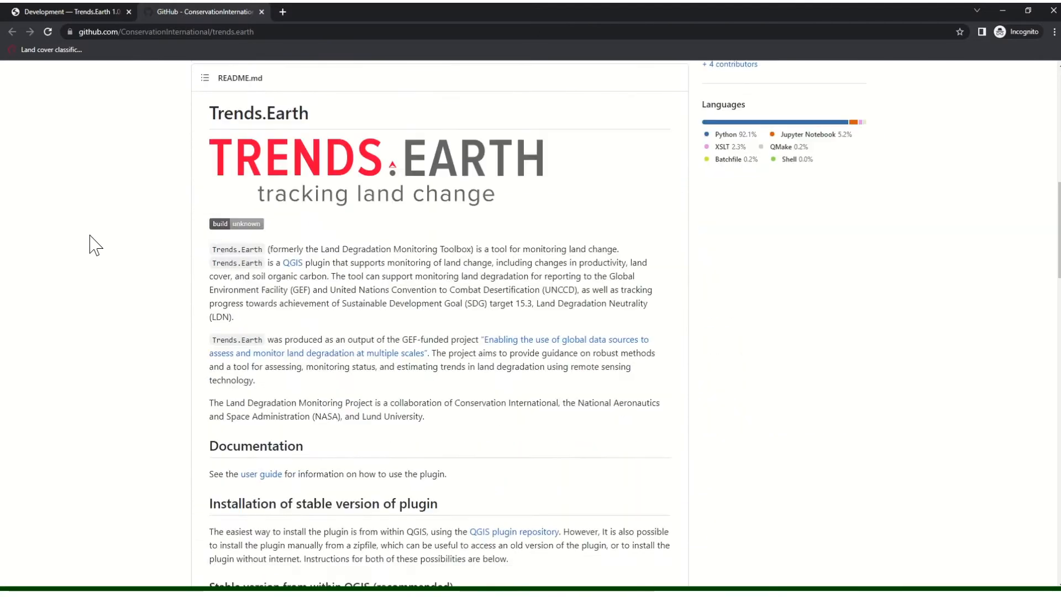
{"action": "scroll", "coordinate": [95, 244], "scroll_direction": "down", "scroll_amount": 1}
{"action": "scroll", "coordinate": [95, 244], "scroll_direction": "down", "scroll_amount": 8}
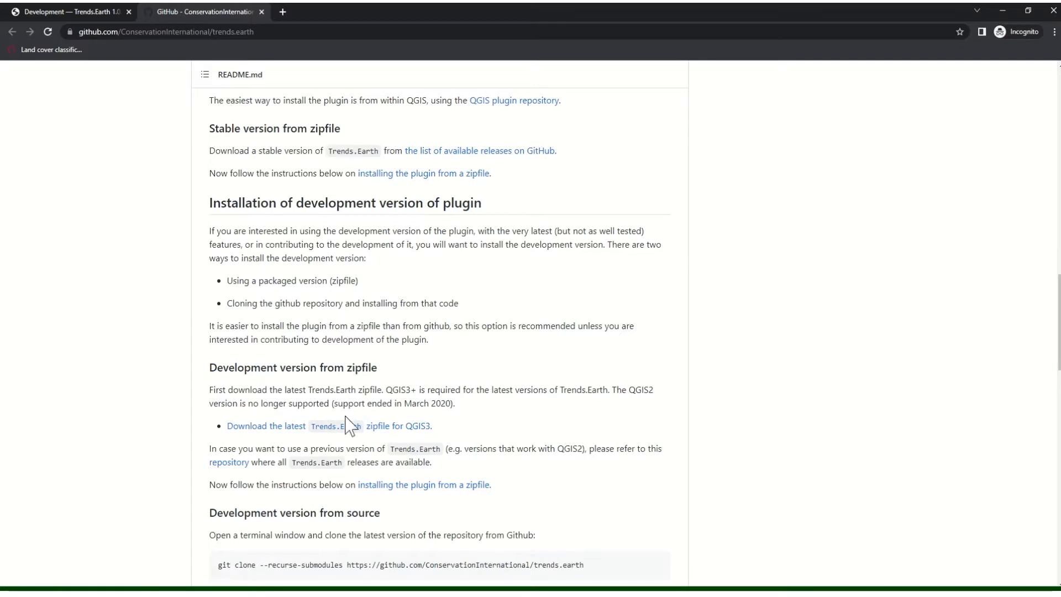
{"action": "left_click", "coordinate": [289, 431]}
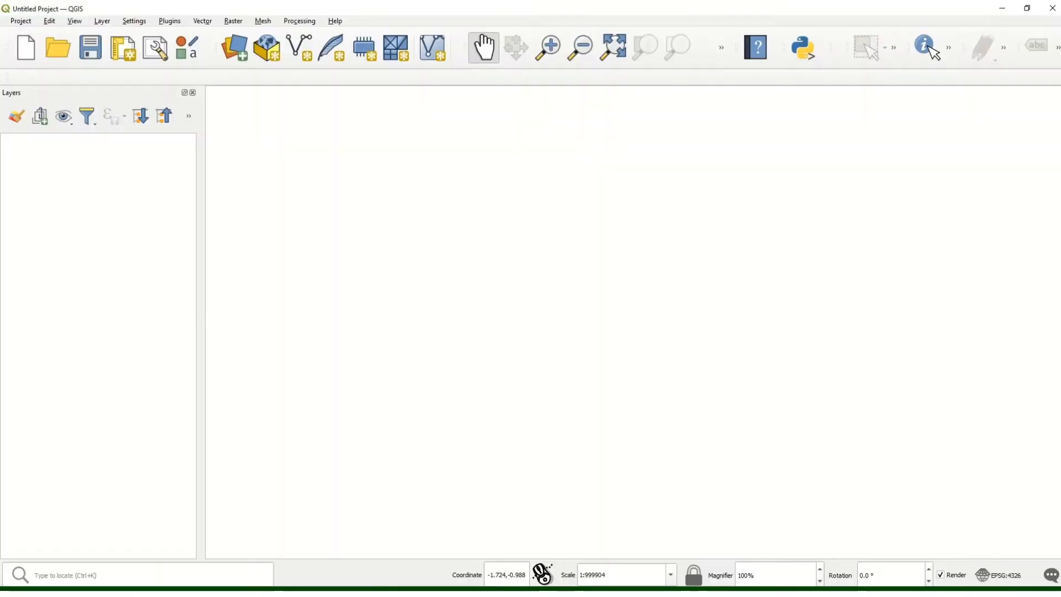
Step: Switch back to QGIS, install the plugin from the LDMP_QGIS3.zip package and close the plugin manager
{"action": "left_click", "coordinate": [171, 22]}
{"action": "left_click", "coordinate": [180, 35]}
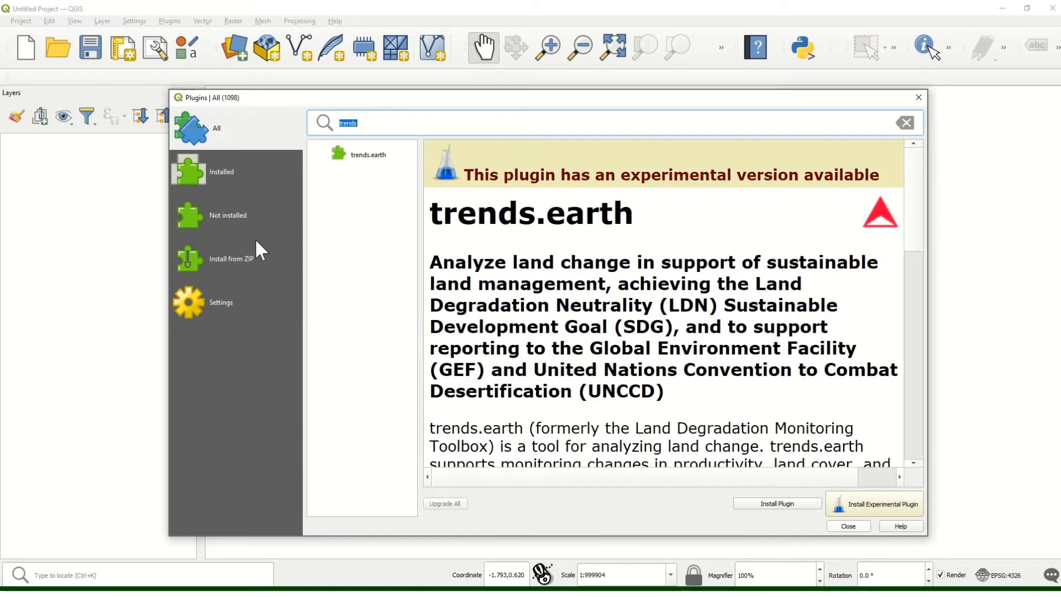
{"action": "left_click", "coordinate": [231, 263]}
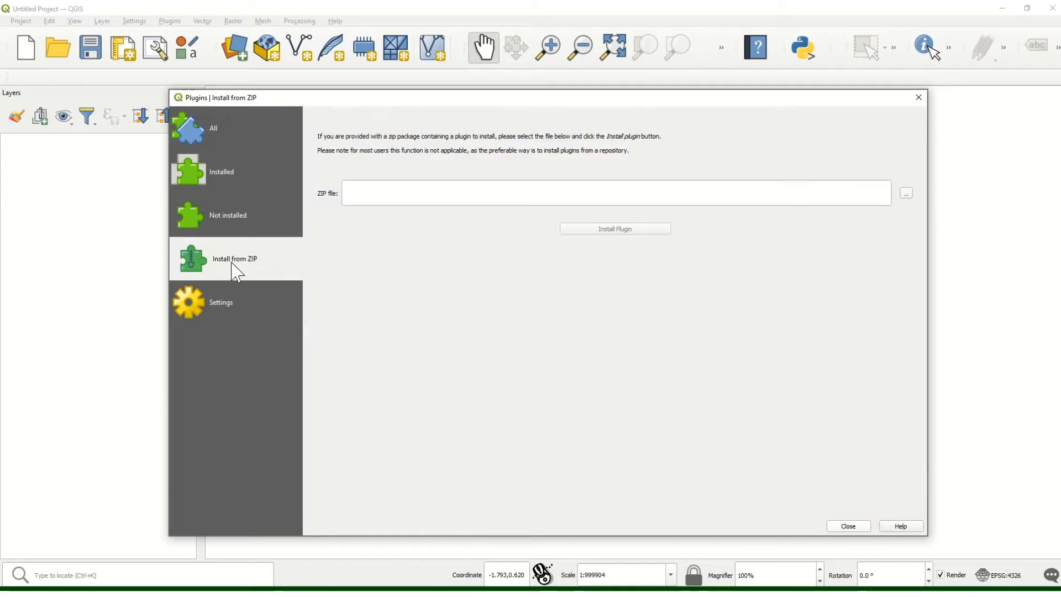
{"action": "left_click", "coordinate": [907, 194]}
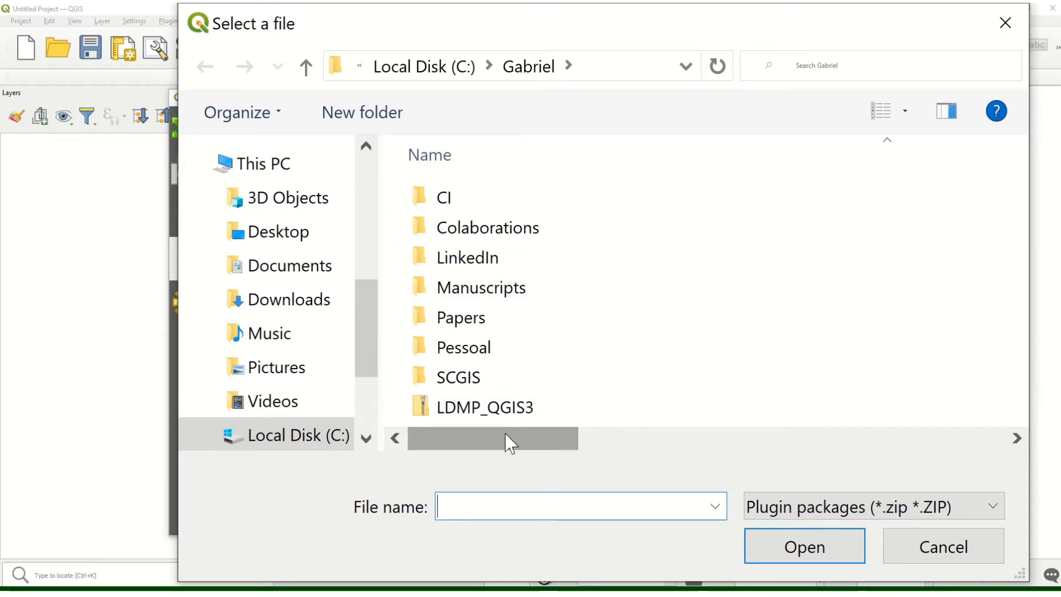
{"action": "left_click", "coordinate": [505, 411]}
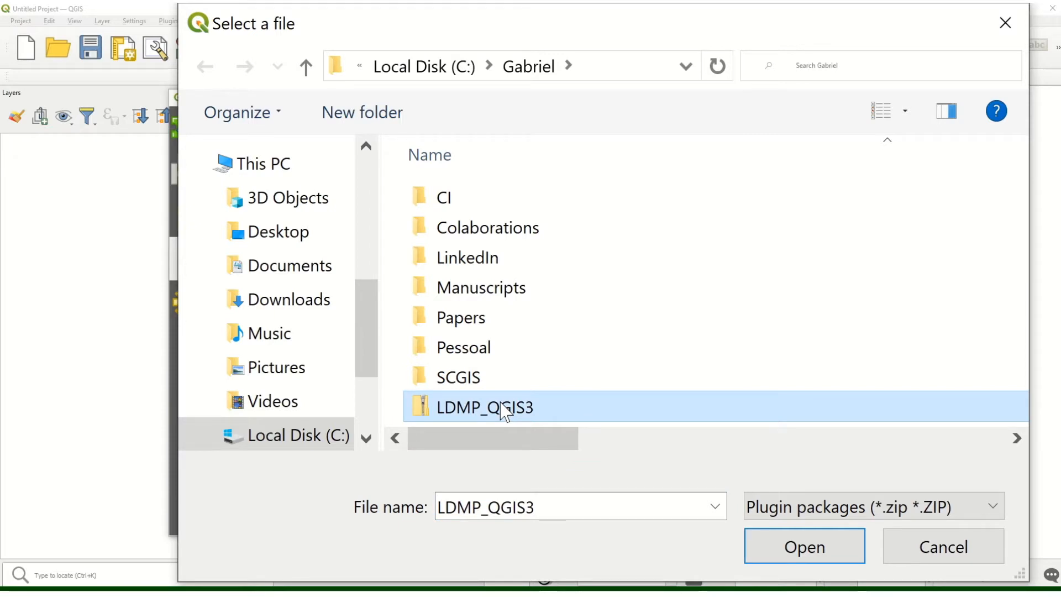
{"action": "left_click", "coordinate": [819, 558]}
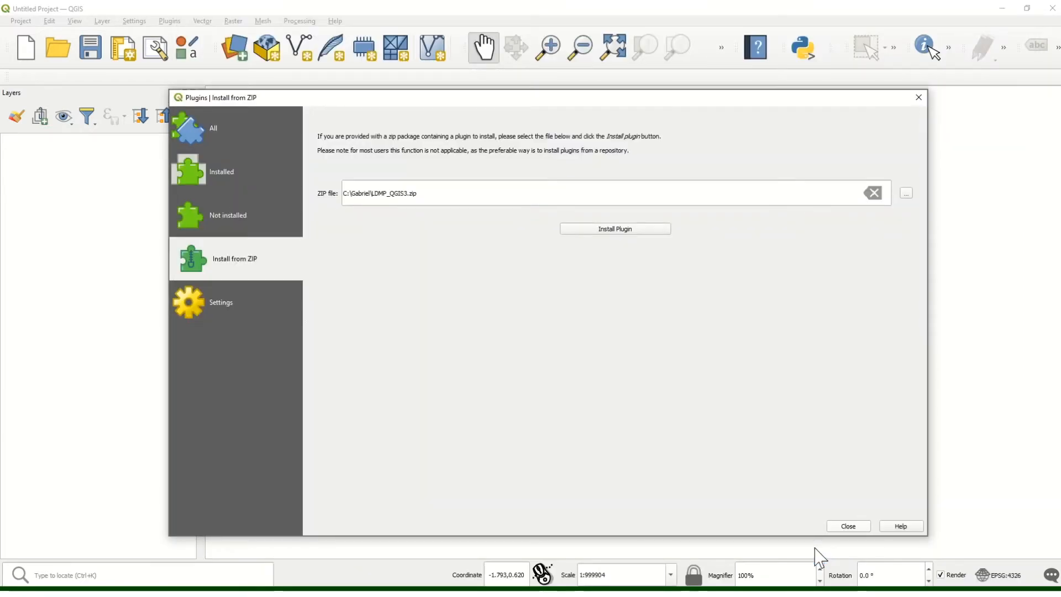
{"action": "left_click", "coordinate": [641, 242]}
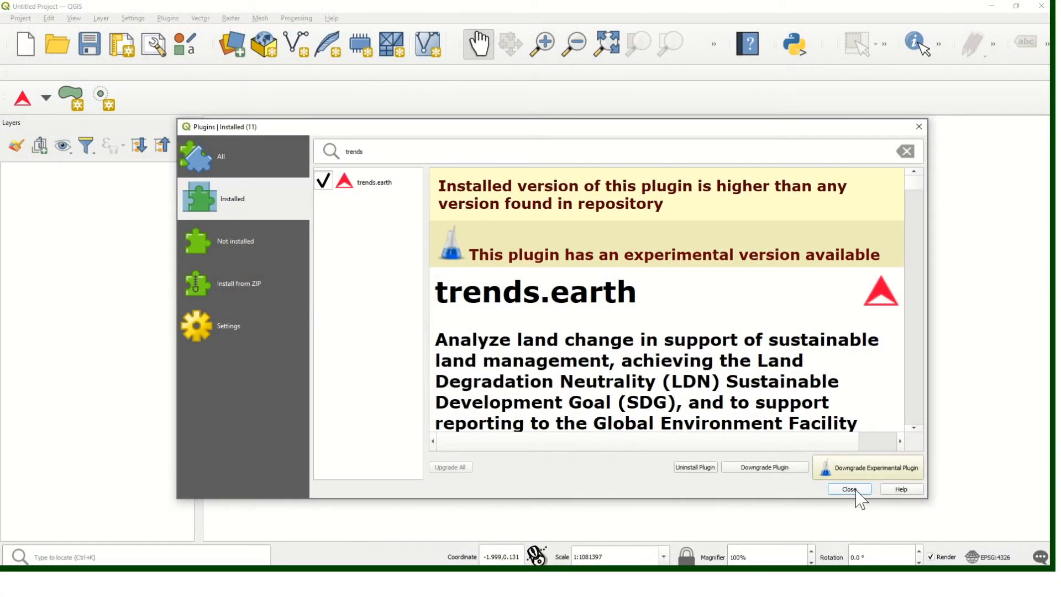
{"action": "left_click", "coordinate": [849, 489]}
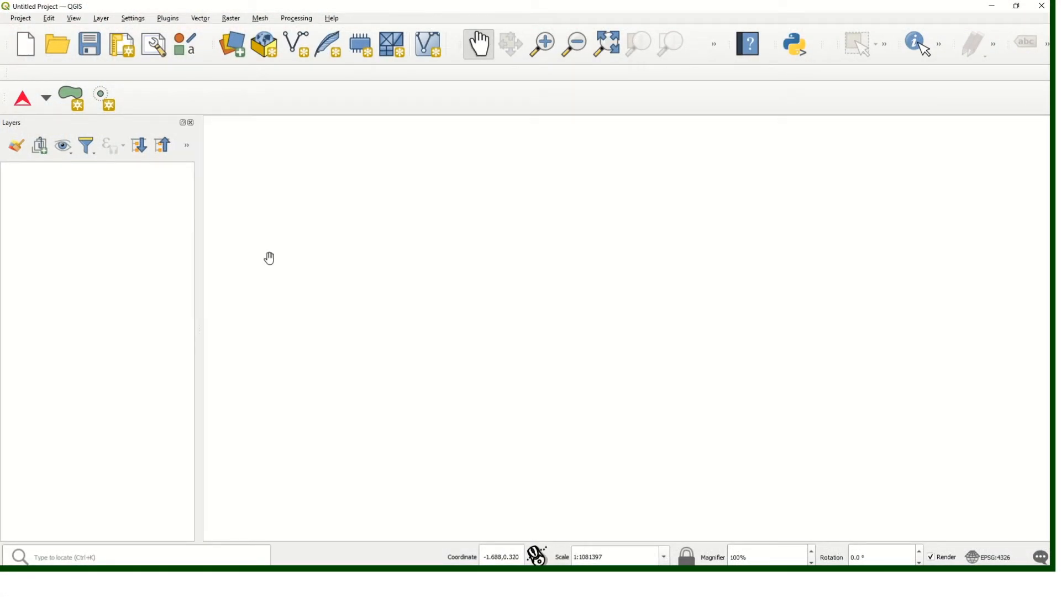
Step: Open the Trends.Earth plugin settings at the login information section
{"action": "left_click", "coordinate": [50, 109]}
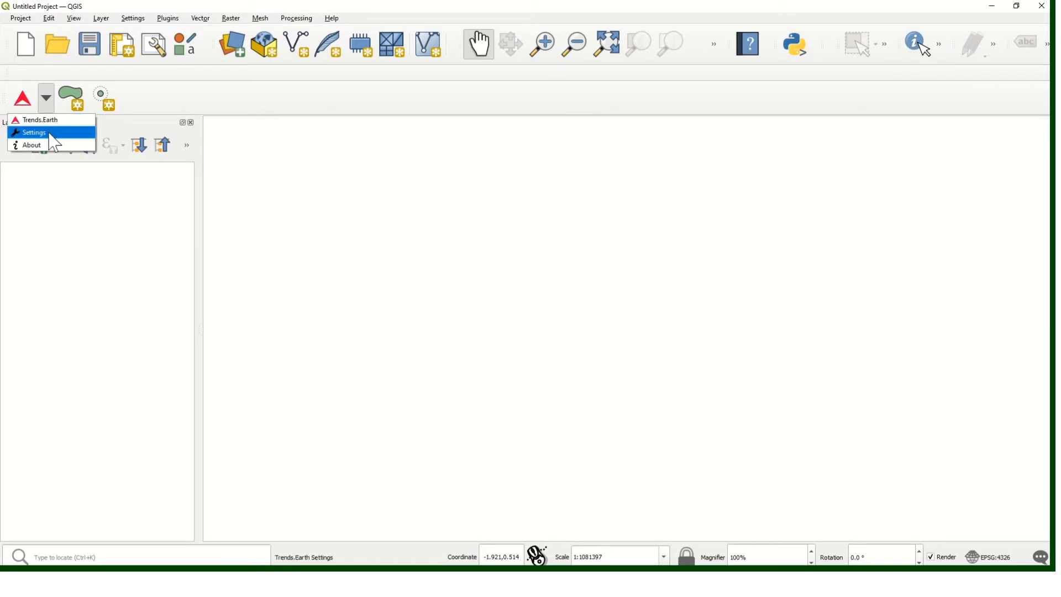
{"action": "left_click", "coordinate": [53, 133]}
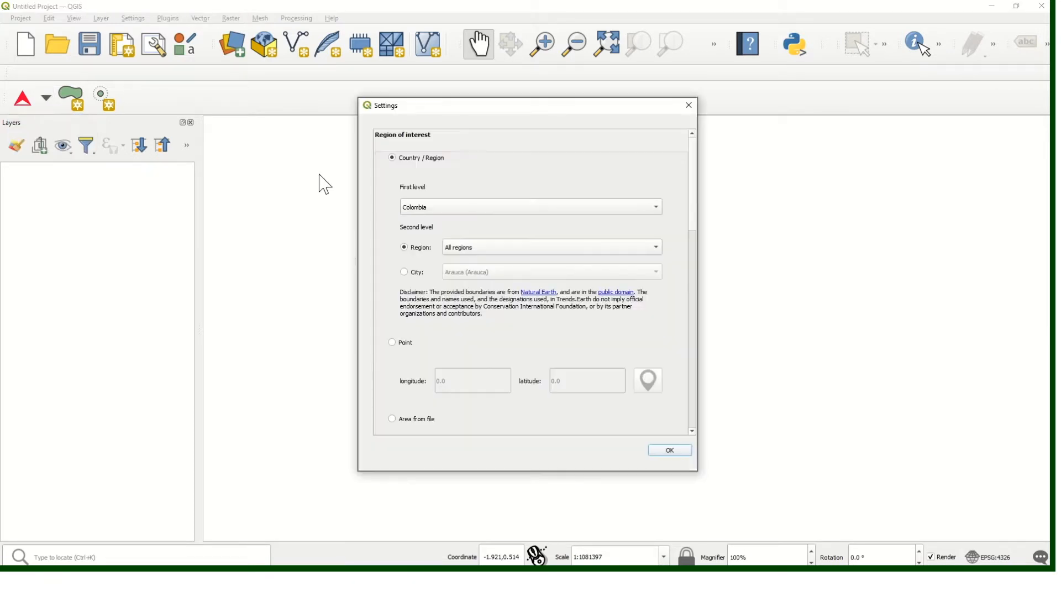
{"action": "left_click_drag", "start_coordinate": [693, 233], "coordinate": [692, 351]}
Step: Review the email, name, organization and country fields of the new-user registration form, then dismiss it without registering
{"action": "left_click", "coordinate": [467, 232]}
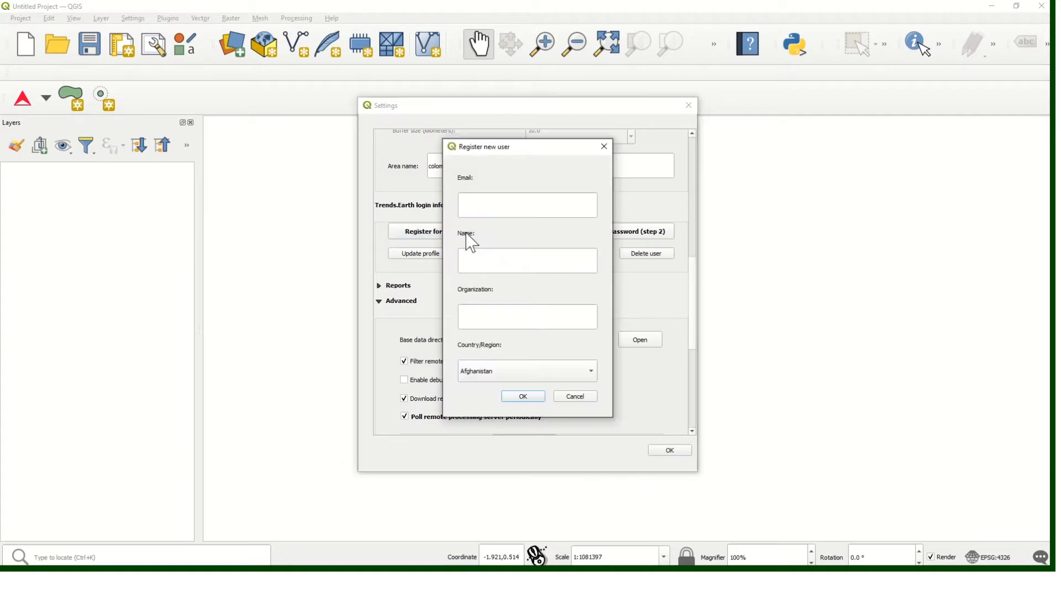
{"action": "left_click", "coordinate": [475, 211]}
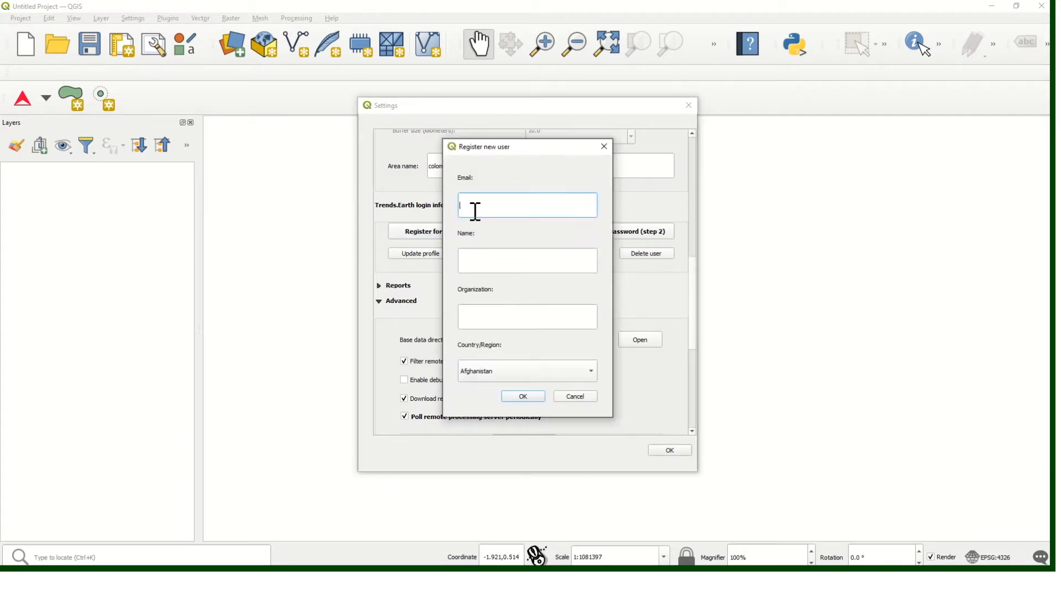
{"action": "left_click", "coordinate": [524, 263]}
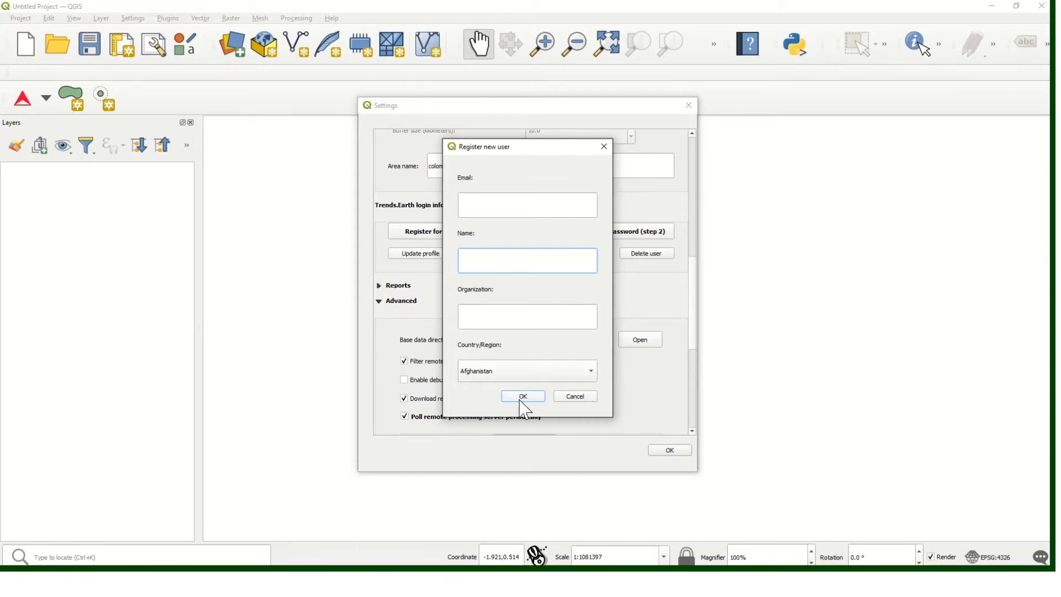
{"action": "left_click", "coordinate": [488, 206]}
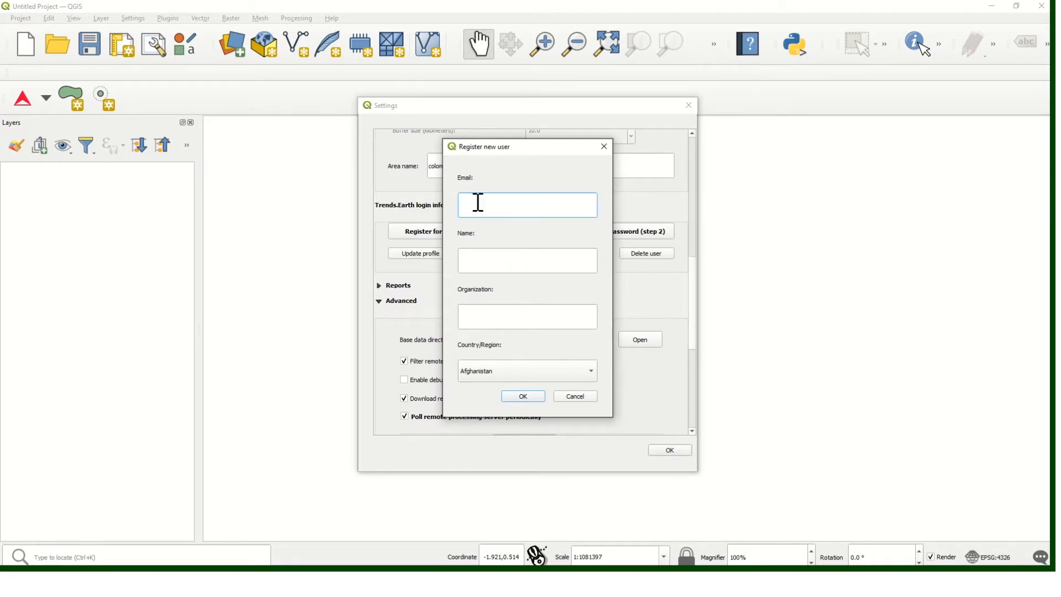
{"action": "left_click", "coordinate": [574, 399]}
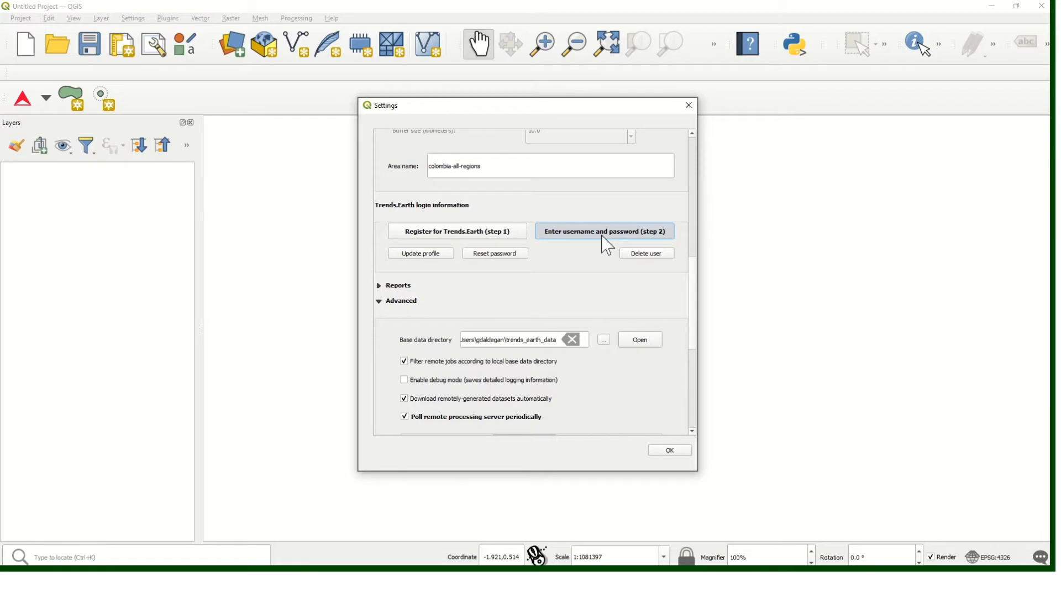
Step: Log in to Trends.Earth with the registered email and the account password
{"action": "left_click", "coordinate": [607, 232]}
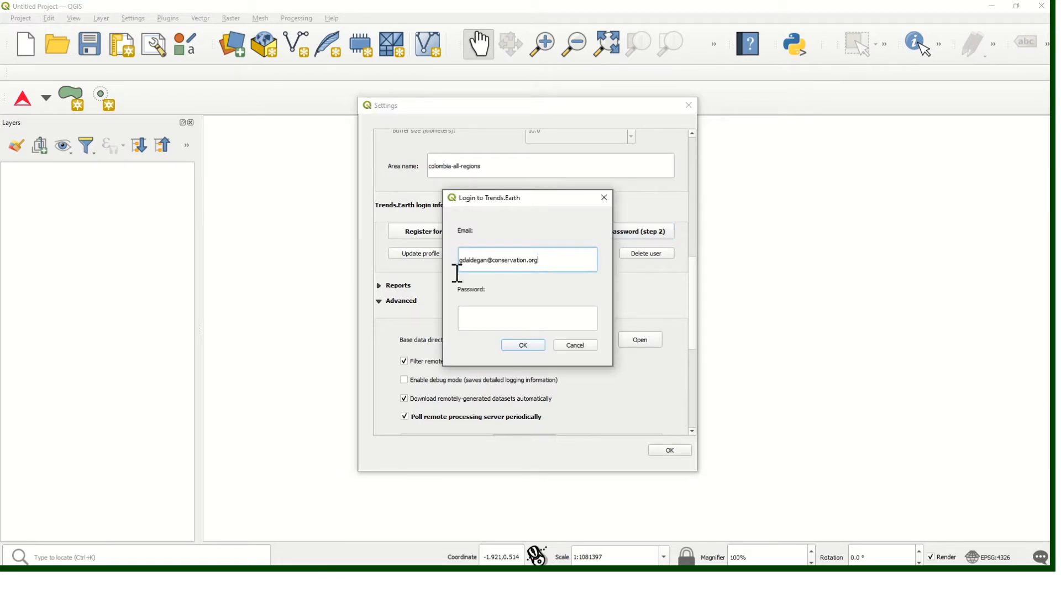
{"action": "left_click", "coordinate": [491, 317]}
{"action": "right_click", "coordinate": [492, 318]}
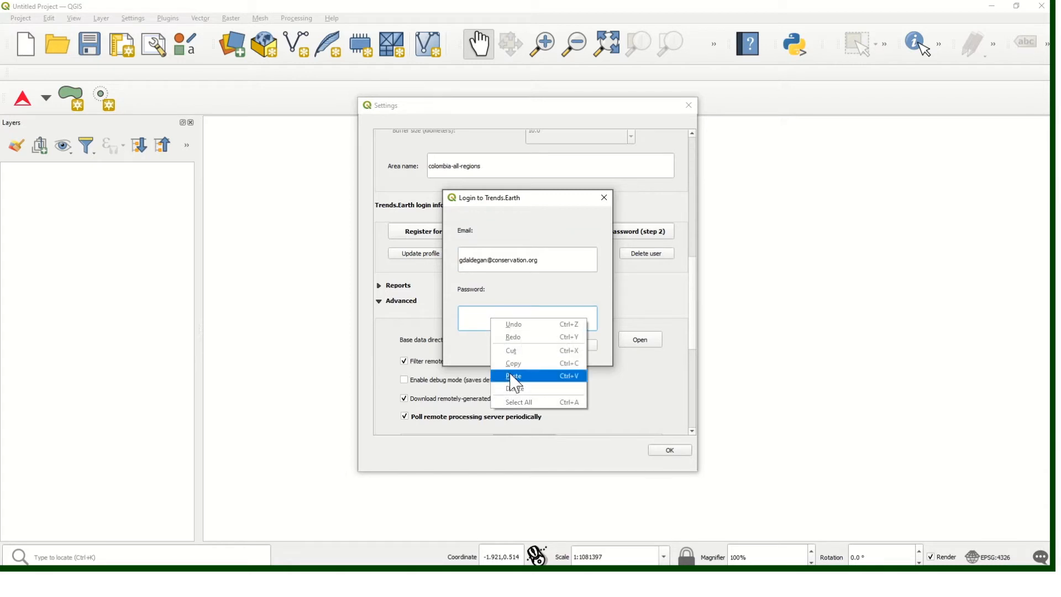
{"action": "left_click", "coordinate": [515, 375]}
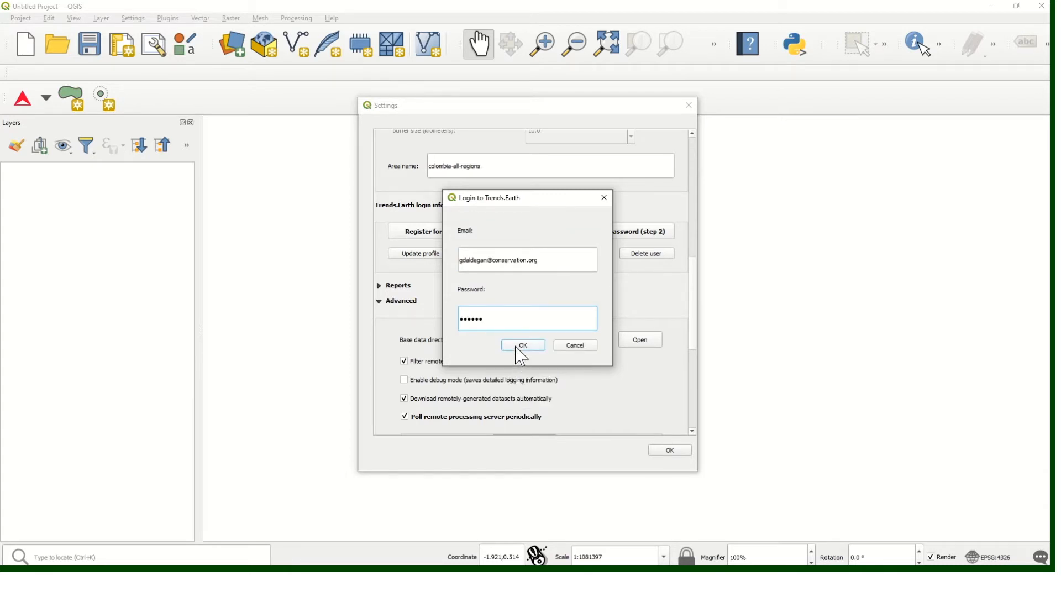
{"action": "left_click", "coordinate": [517, 347]}
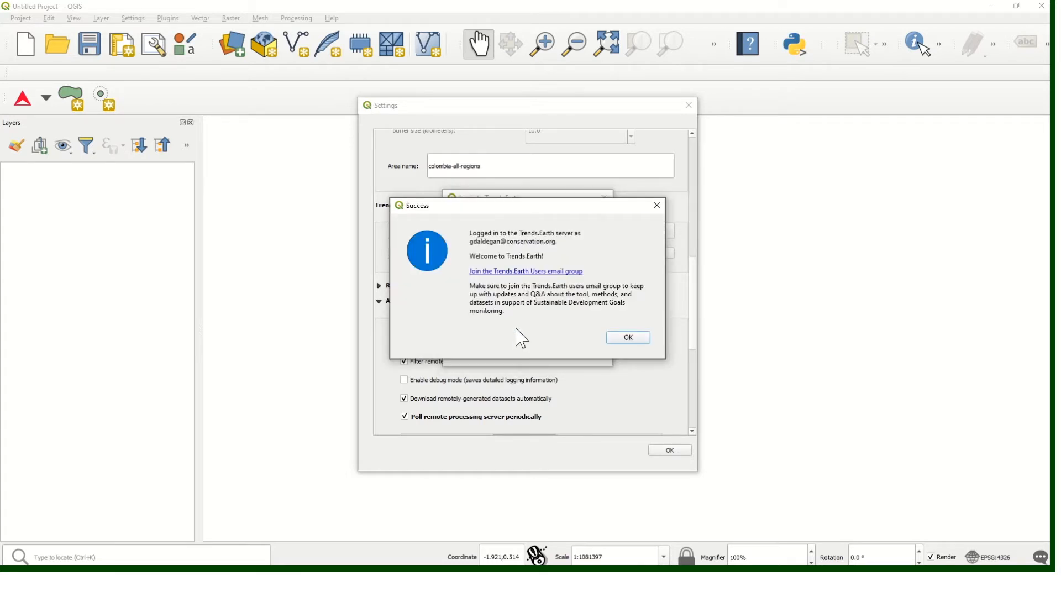
Step: View the Trends.Earth Users email group page linked from the login message, then close it and return to QGIS
{"action": "left_click", "coordinate": [508, 274]}
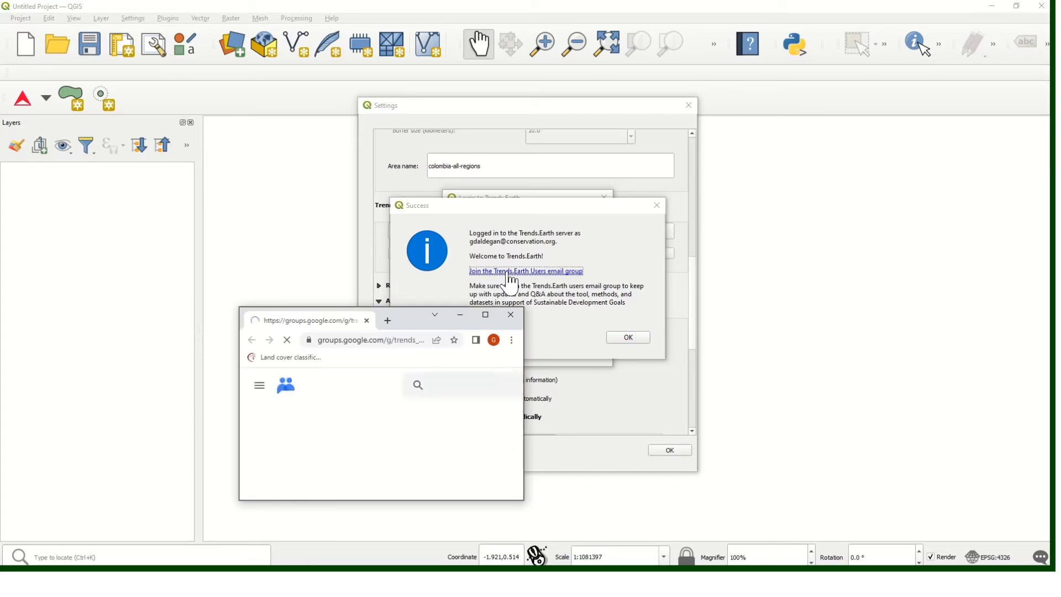
{"action": "left_click", "coordinate": [484, 316]}
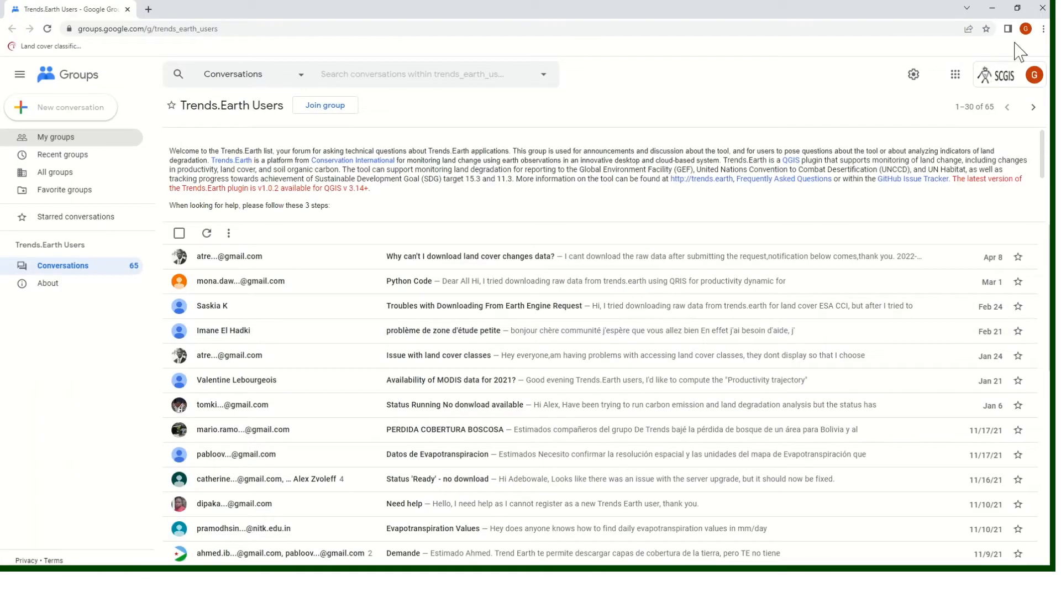
{"action": "left_click", "coordinate": [1041, 13]}
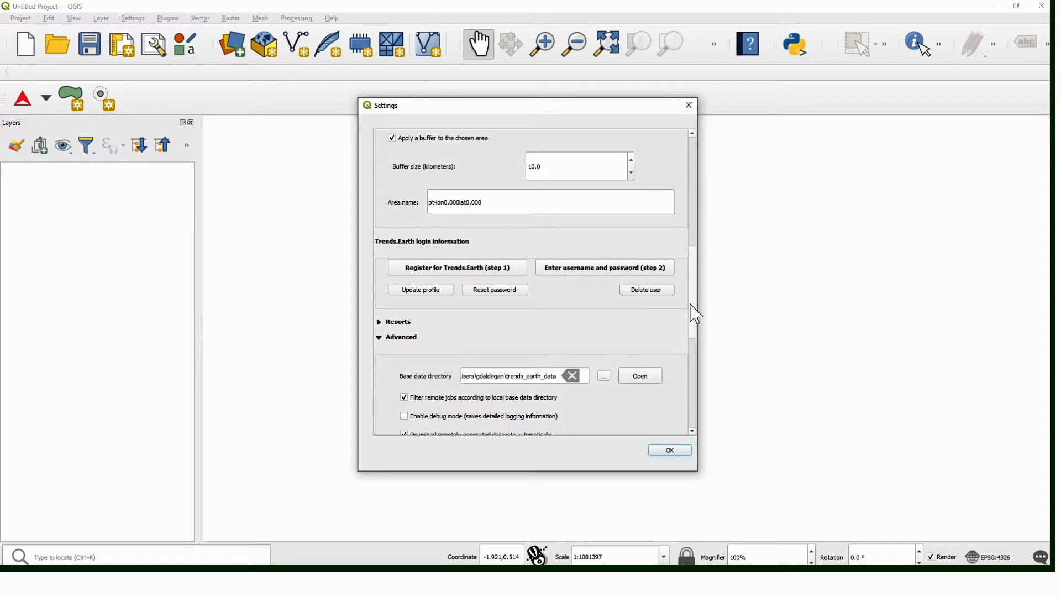
Step: Examine the Country / Region choices for the region of interest, including the country list and the second-level region and city options
{"action": "left_click_drag", "start_coordinate": [695, 314], "coordinate": [709, 195]}
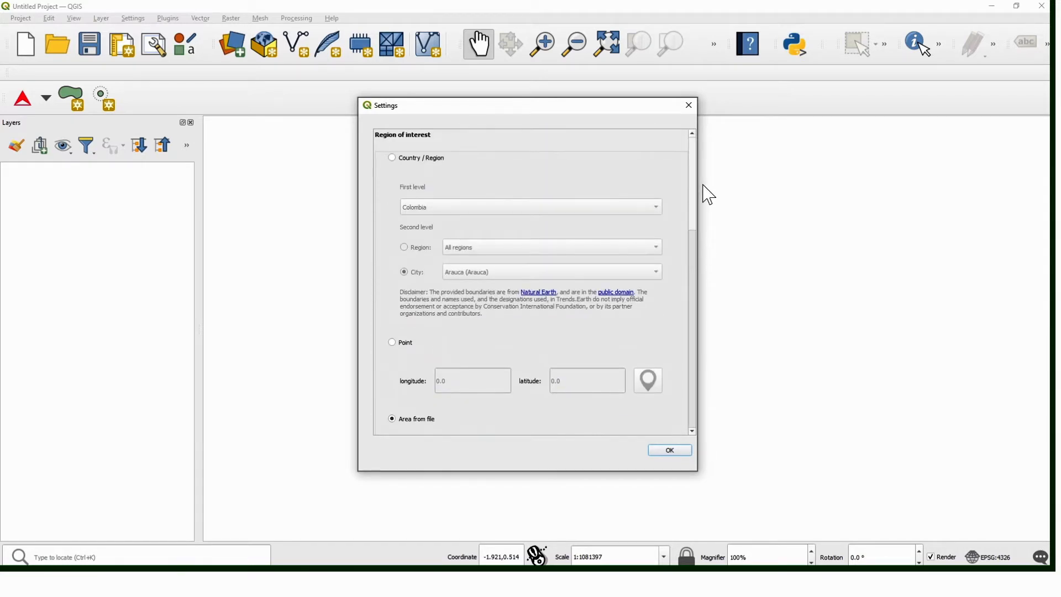
{"action": "left_click", "coordinate": [437, 161]}
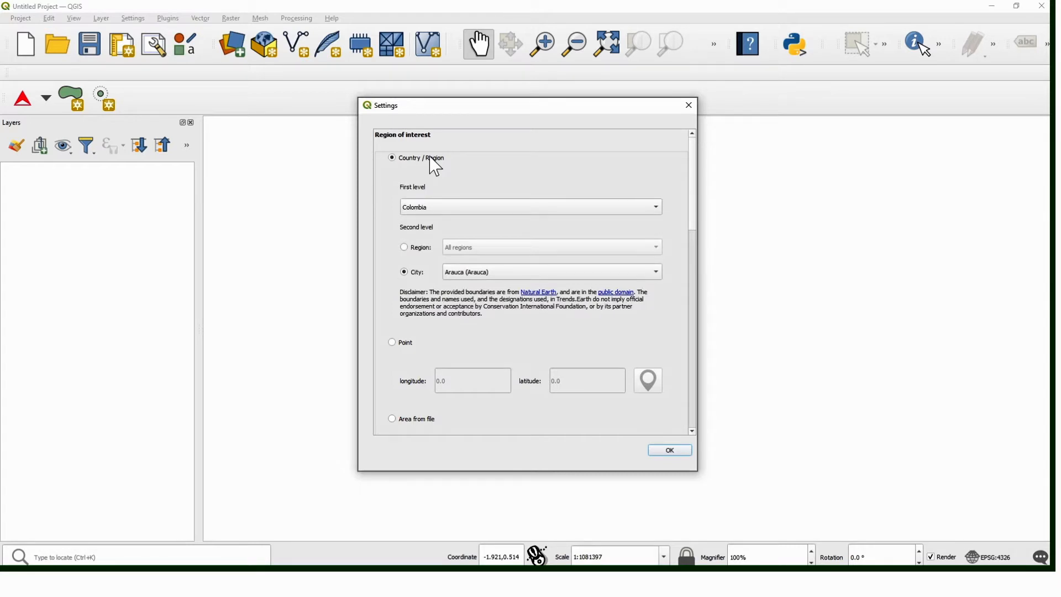
{"action": "left_click", "coordinate": [439, 218]}
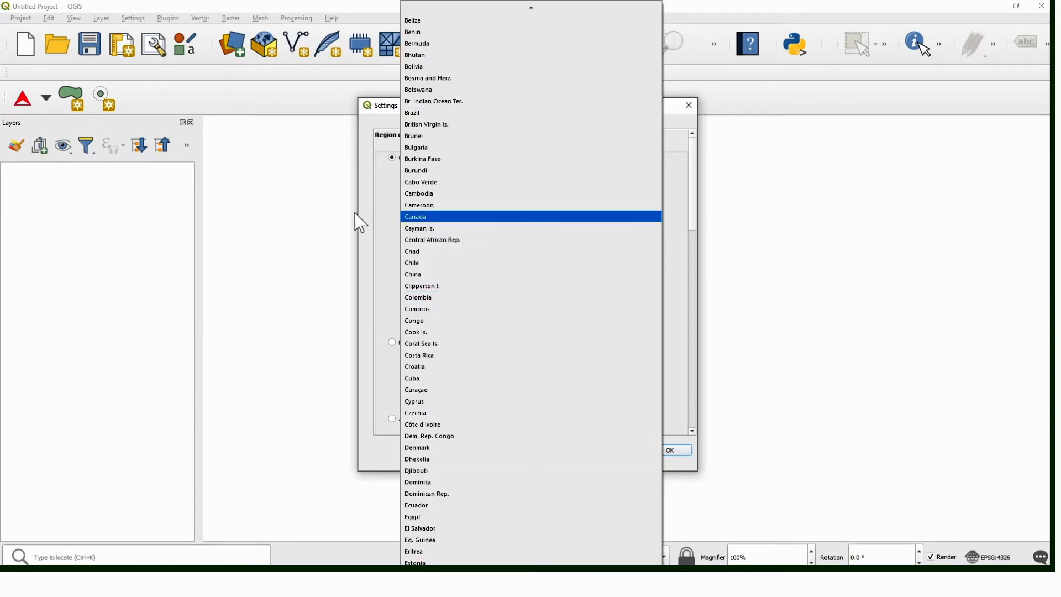
{"action": "left_click", "coordinate": [376, 220]}
{"action": "left_click", "coordinate": [426, 256]}
{"action": "left_click", "coordinate": [486, 256]}
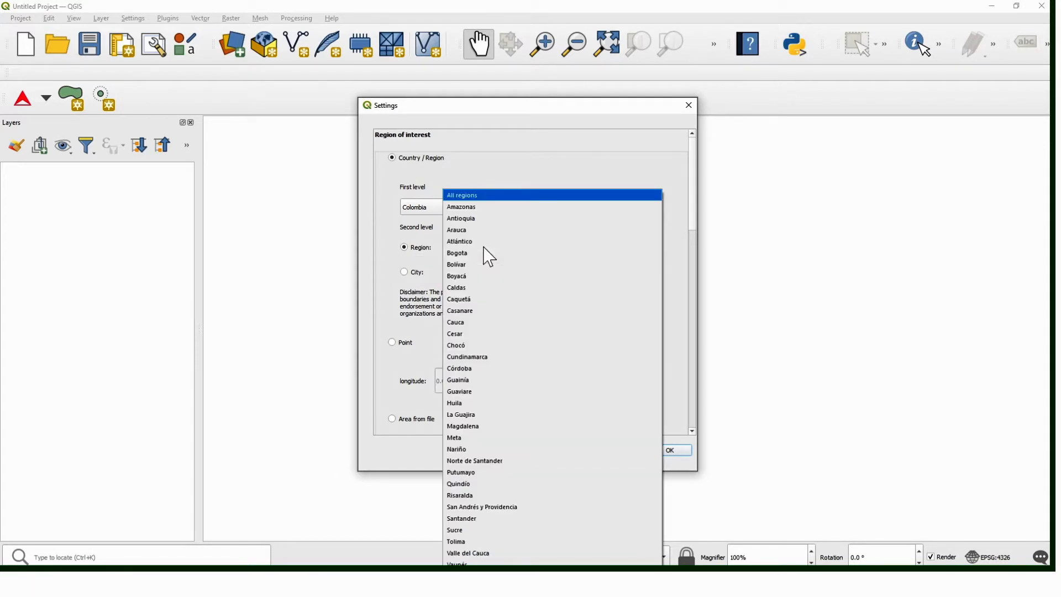
{"action": "left_click", "coordinate": [407, 276]}
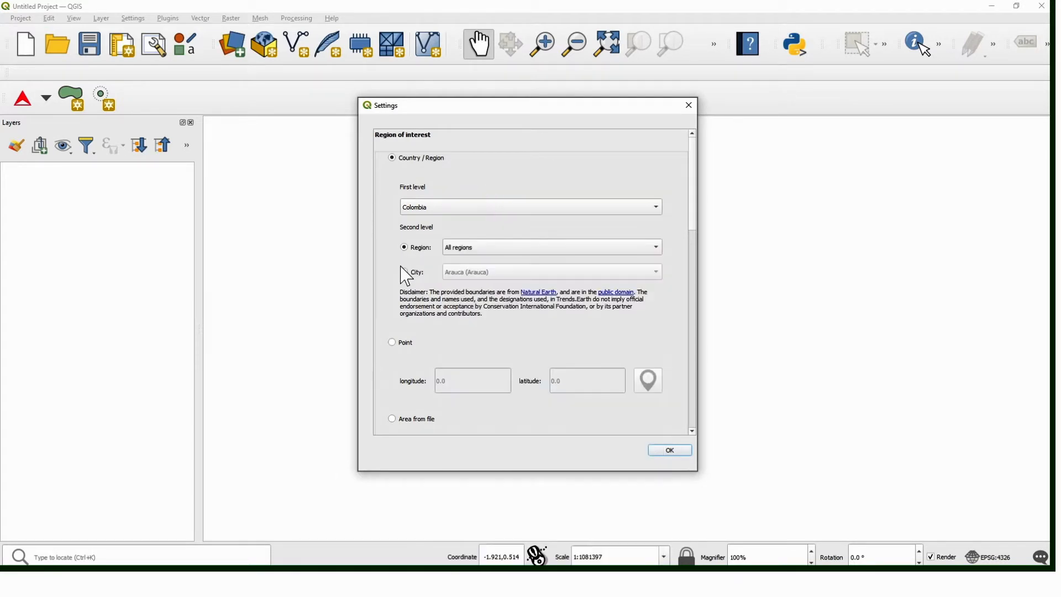
{"action": "left_click", "coordinate": [404, 274]}
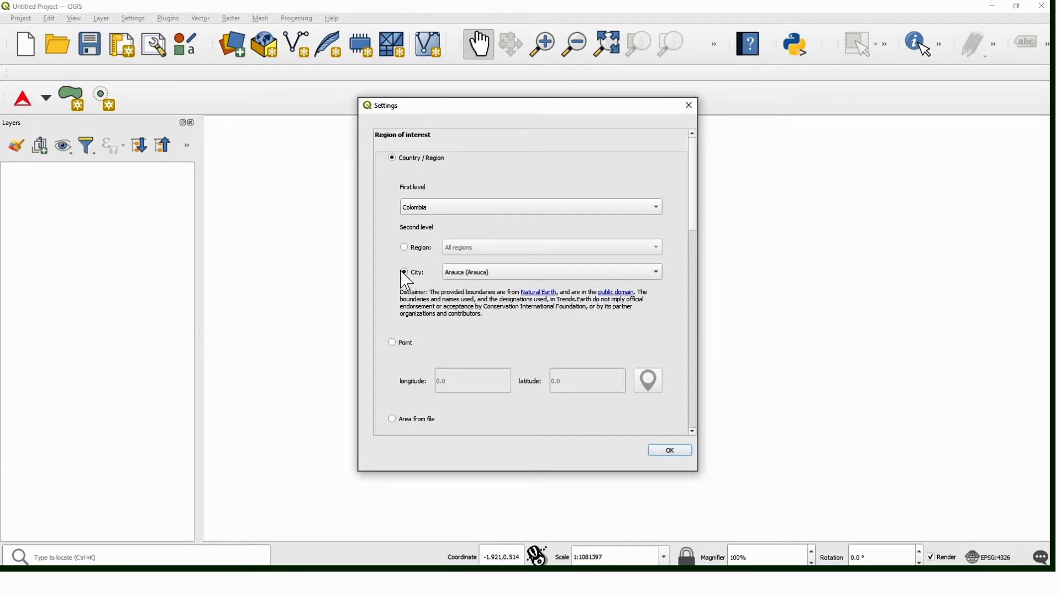
Step: Examine the Point and Area from file options for the region of interest, including the vector file types accepted, without choosing a file
{"action": "left_click", "coordinate": [395, 345]}
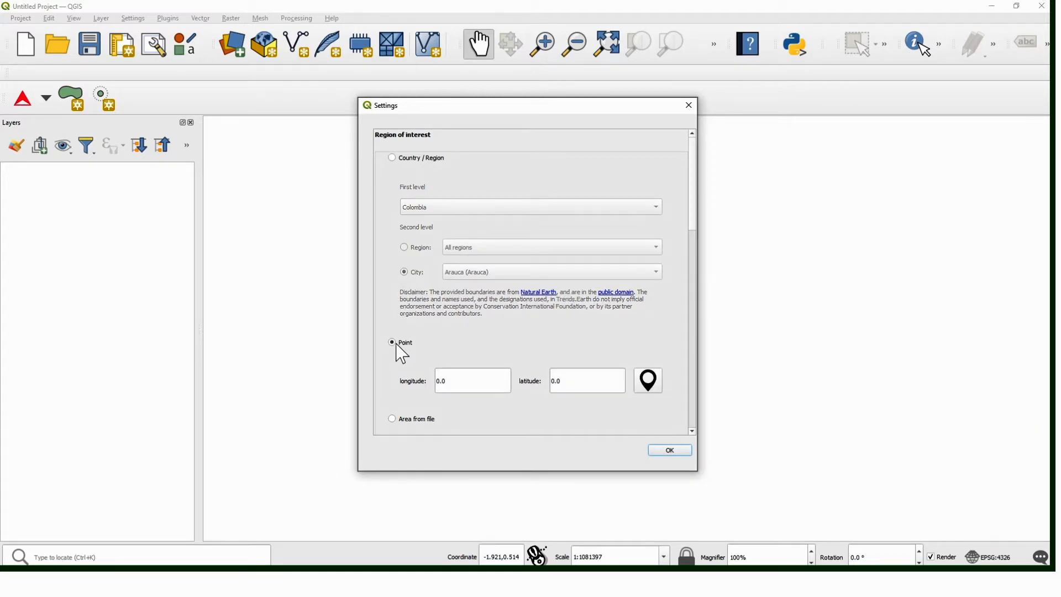
{"action": "left_click_drag", "start_coordinate": [497, 384], "coordinate": [436, 379]}
{"action": "scroll", "coordinate": [697, 212], "scroll_direction": "down", "scroll_amount": 1}
{"action": "left_click_drag", "start_coordinate": [696, 211], "coordinate": [693, 263]}
{"action": "left_click", "coordinate": [417, 237]}
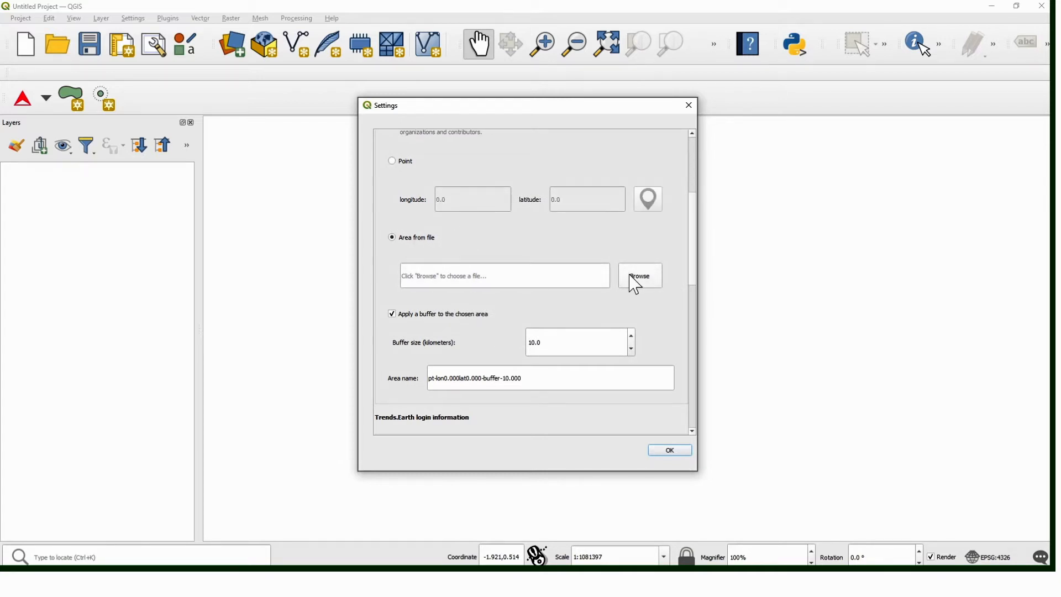
{"action": "left_click", "coordinate": [635, 281]}
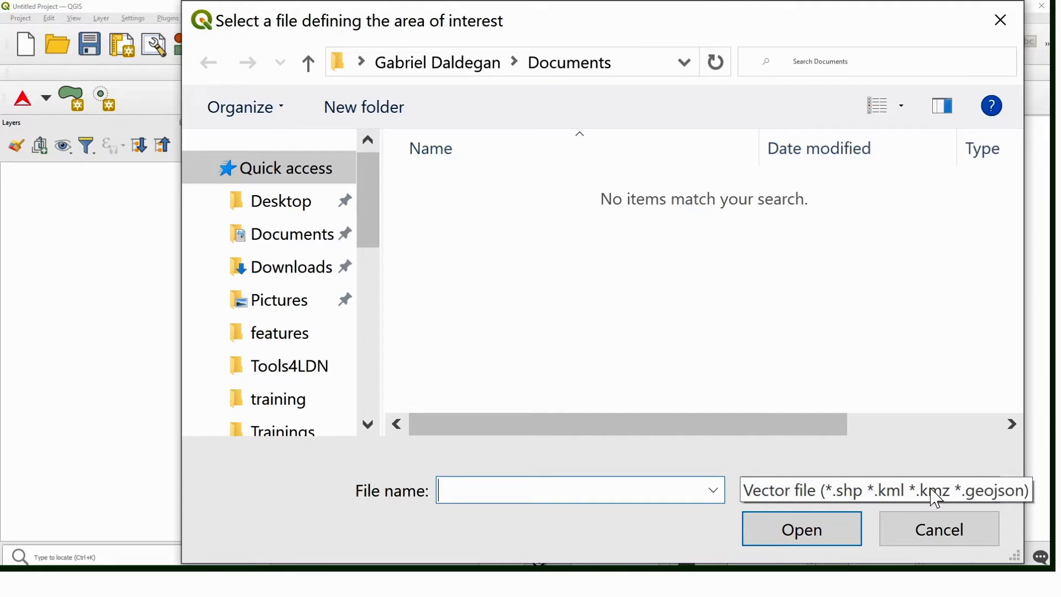
{"action": "left_click", "coordinate": [950, 537]}
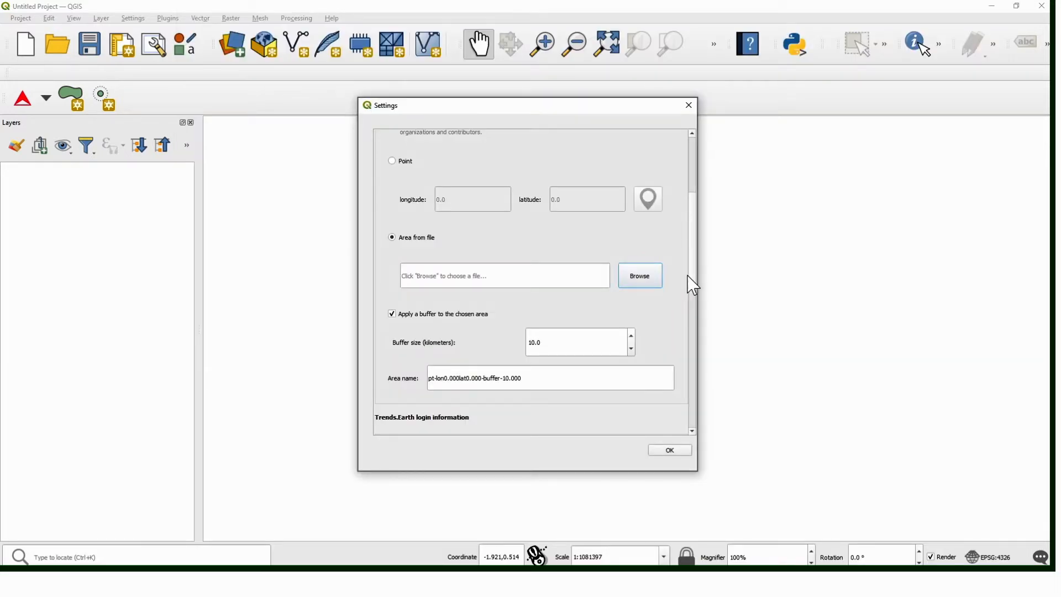
Step: Examine the buffer size and area name settings for the chosen area
{"action": "scroll", "coordinate": [695, 284], "scroll_direction": "down", "scroll_amount": 1}
{"action": "left_click_drag", "start_coordinate": [550, 311], "coordinate": [509, 317]}
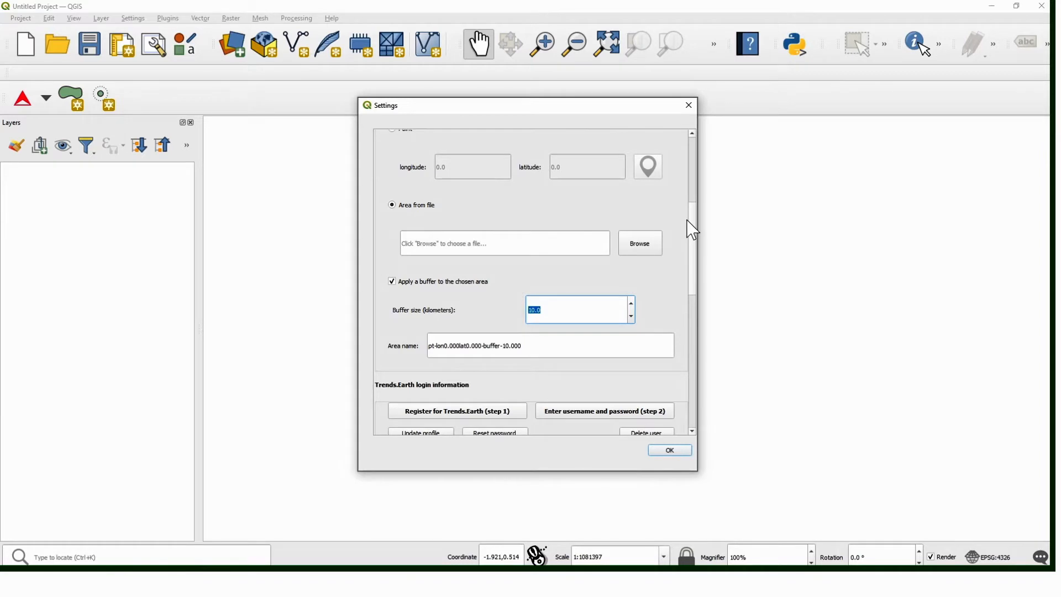
{"action": "mouse_move", "coordinate": [695, 220]}
{"action": "left_mouse_down"}
{"action": "mouse_move", "coordinate": [699, 195]}
{"action": "mouse_move", "coordinate": [697, 214]}
{"action": "left_mouse_up"}
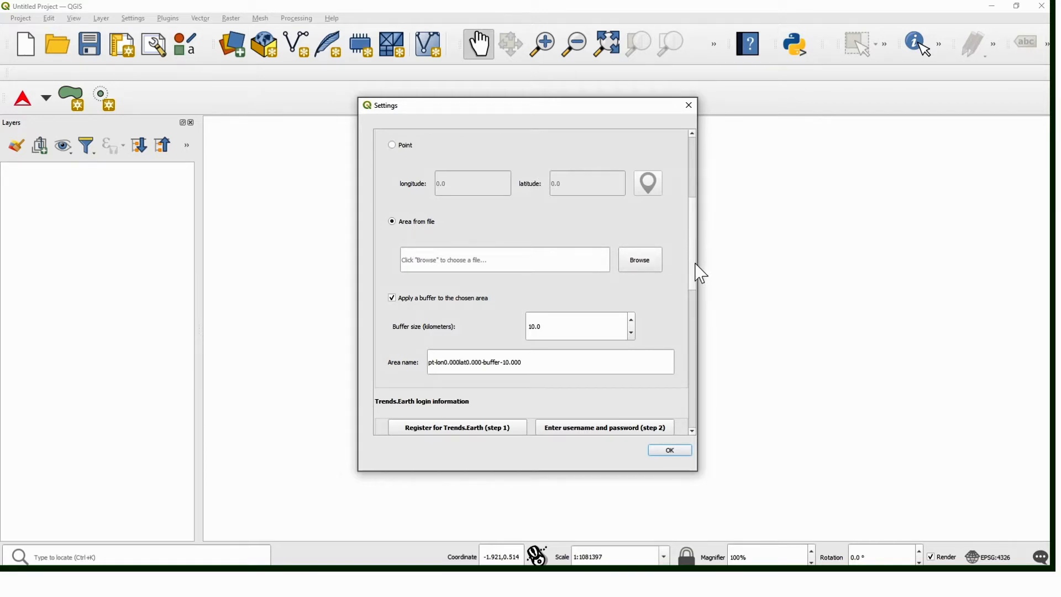
Step: Examine the base data directory in the advanced settings and view its subfolders without selecting another folder
{"action": "left_click_drag", "start_coordinate": [696, 277], "coordinate": [696, 349]}
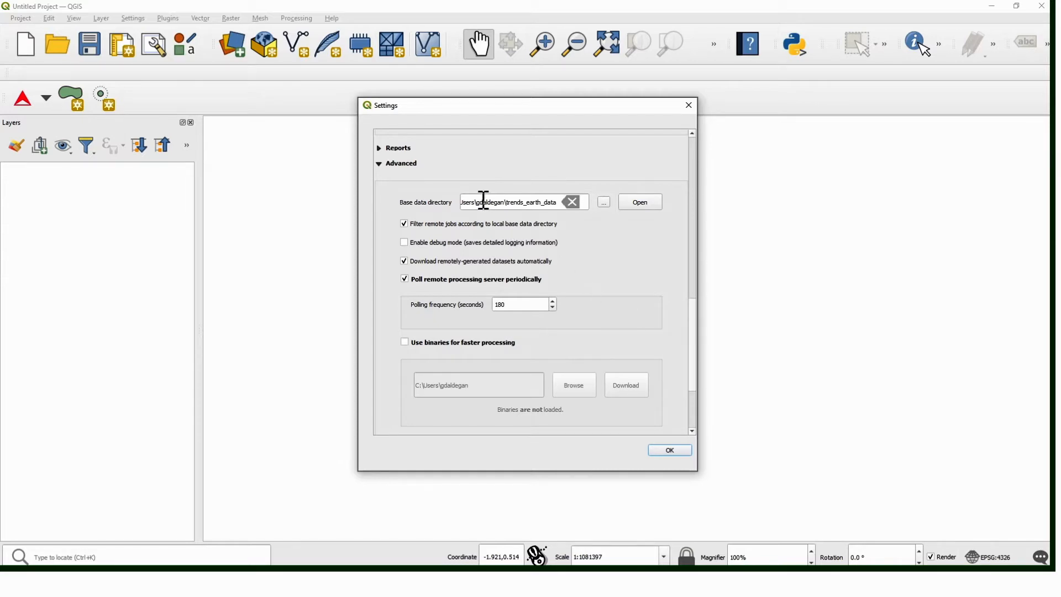
{"action": "left_click_drag", "start_coordinate": [474, 204], "coordinate": [556, 206]}
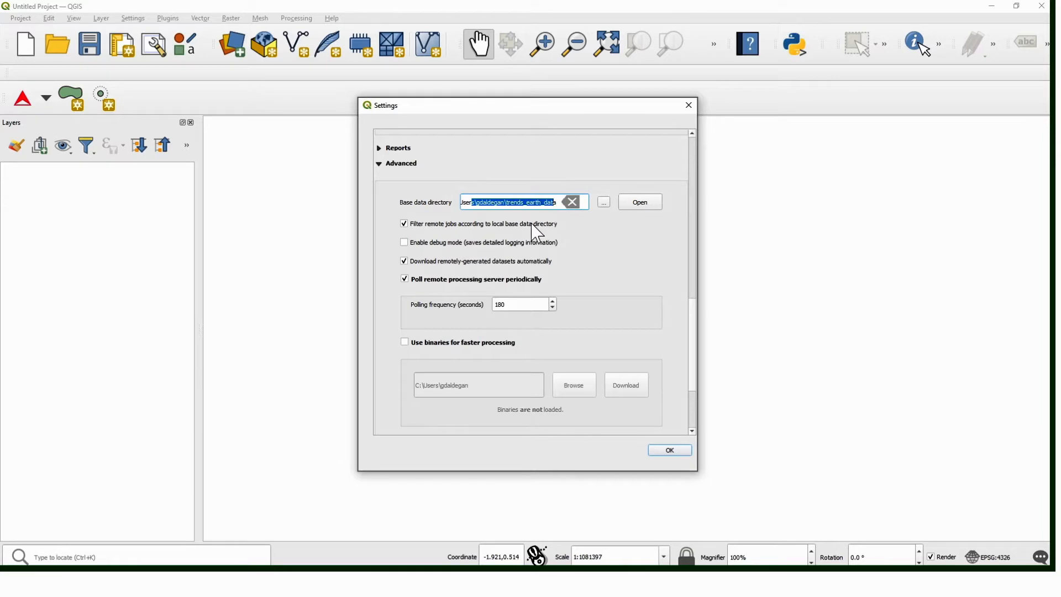
{"action": "left_click", "coordinate": [604, 203]}
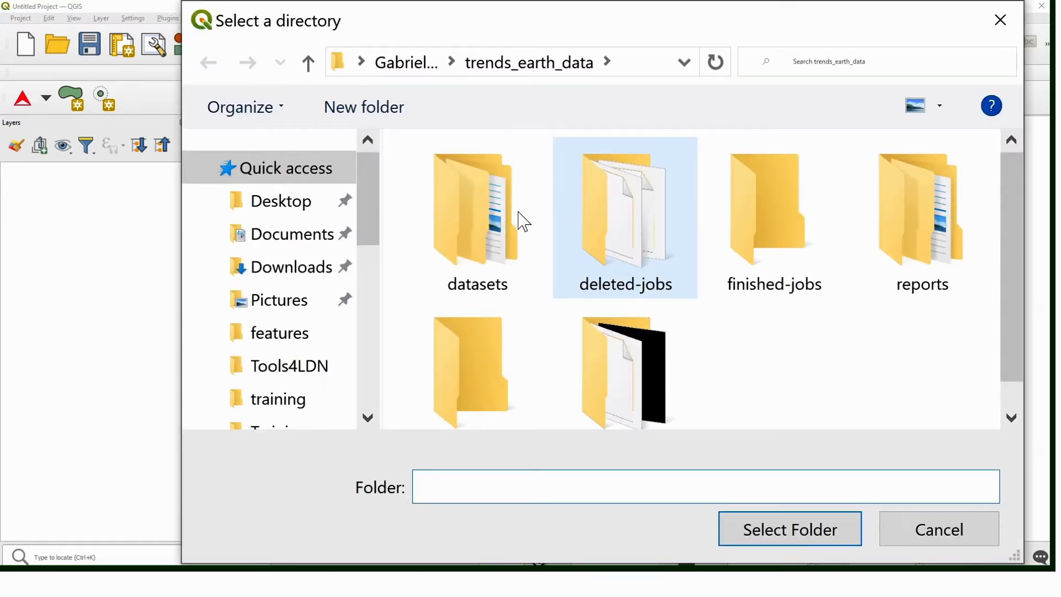
{"action": "left_click", "coordinate": [929, 539]}
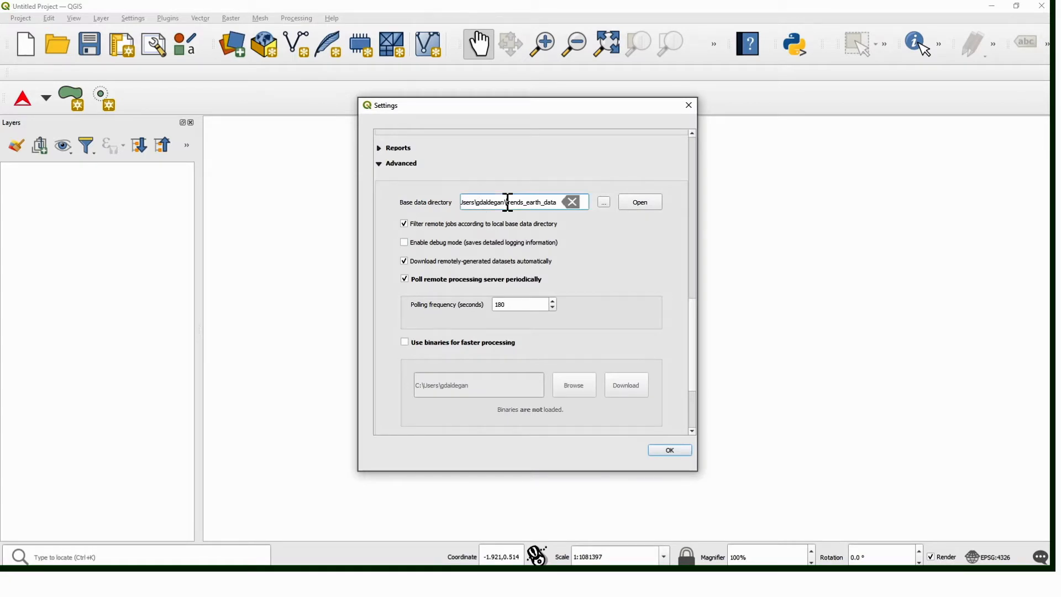
{"action": "left_click_drag", "start_coordinate": [508, 203], "coordinate": [561, 204]}
Step: Examine the advanced options for automatic download of remotely-generated datasets and periodic polling of the remote processing server
{"action": "left_click", "coordinate": [409, 263]}
{"action": "left_click_drag", "start_coordinate": [507, 106], "coordinate": [471, 94]}
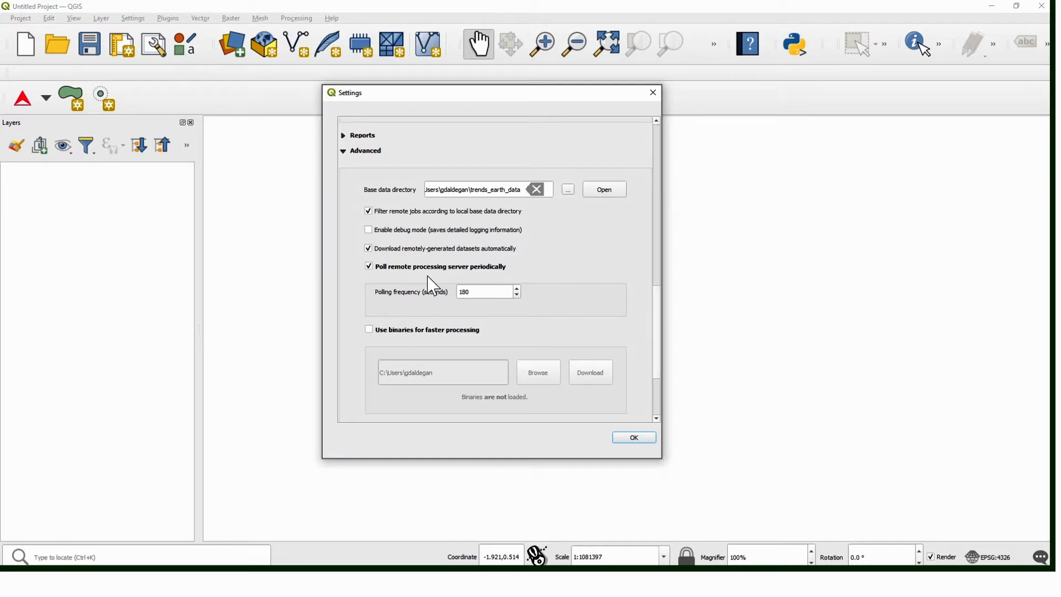
{"action": "left_click", "coordinate": [368, 248]}
{"action": "left_click", "coordinate": [370, 266]}
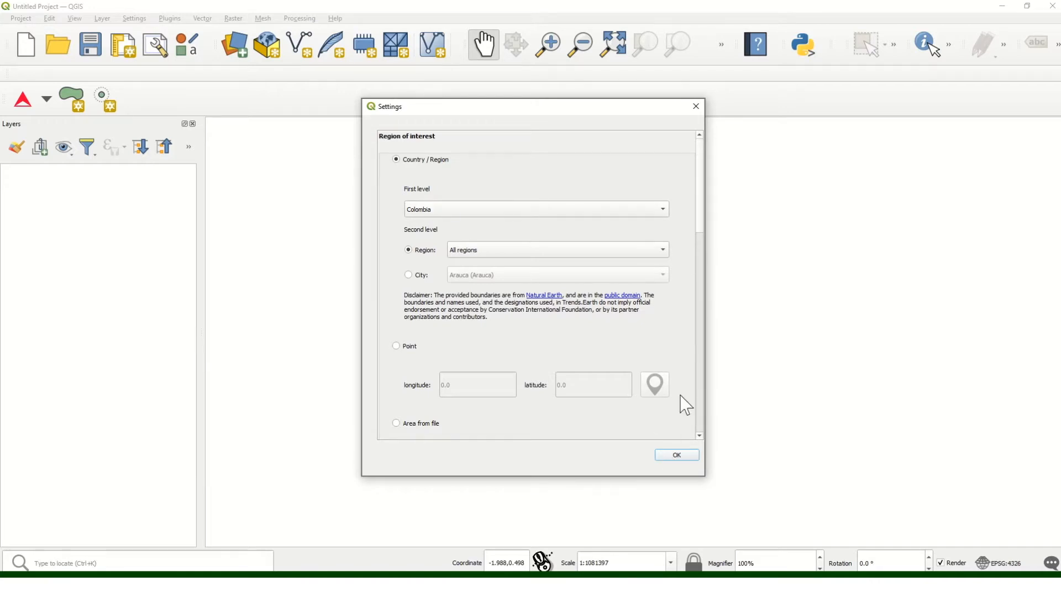
Step: Apply the plugin settings with all regions of Colombia as the region of interest, and show the Trends.Earth dock
{"action": "left_click", "coordinate": [680, 454]}
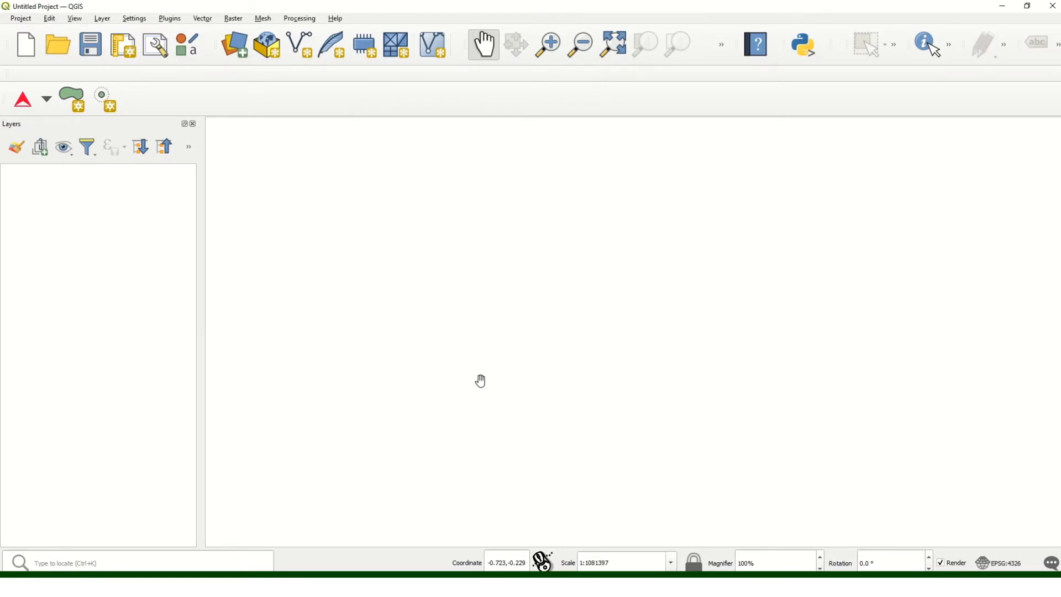
{"action": "left_click", "coordinate": [45, 107]}
{"action": "left_click", "coordinate": [45, 124]}
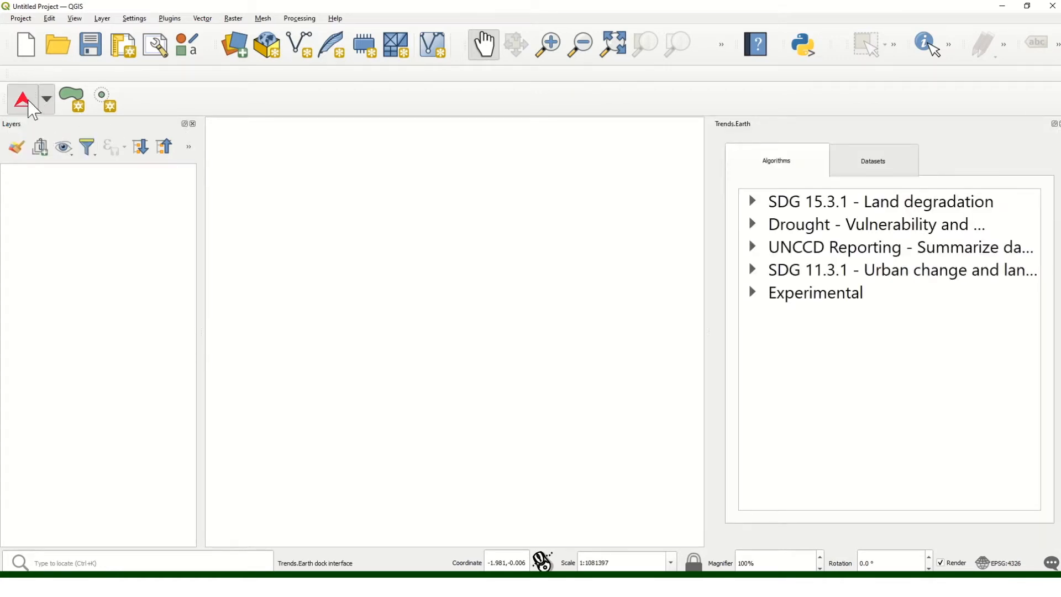
{"action": "left_click", "coordinate": [48, 105]}
{"action": "left_click", "coordinate": [22, 103]}
{"action": "left_click", "coordinate": [22, 103]}
{"action": "left_click", "coordinate": [23, 103]}
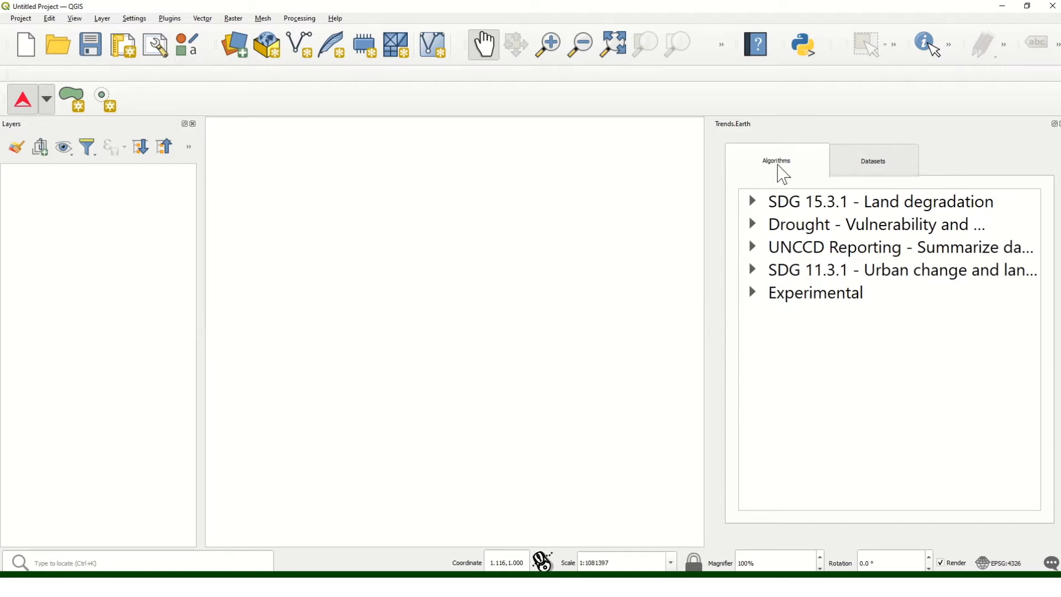
Step: Look over the datasets list, then open the remote execution setup of Sub-indicators for SDG 15.3.1 among the land degradation algorithms
{"action": "left_click", "coordinate": [874, 172]}
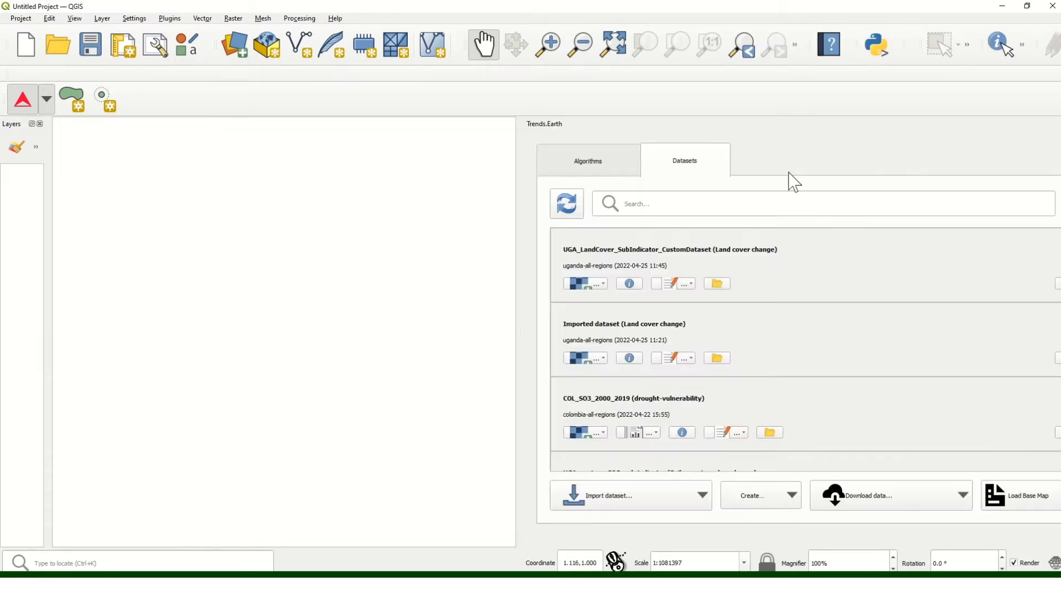
{"action": "left_click", "coordinate": [622, 173]}
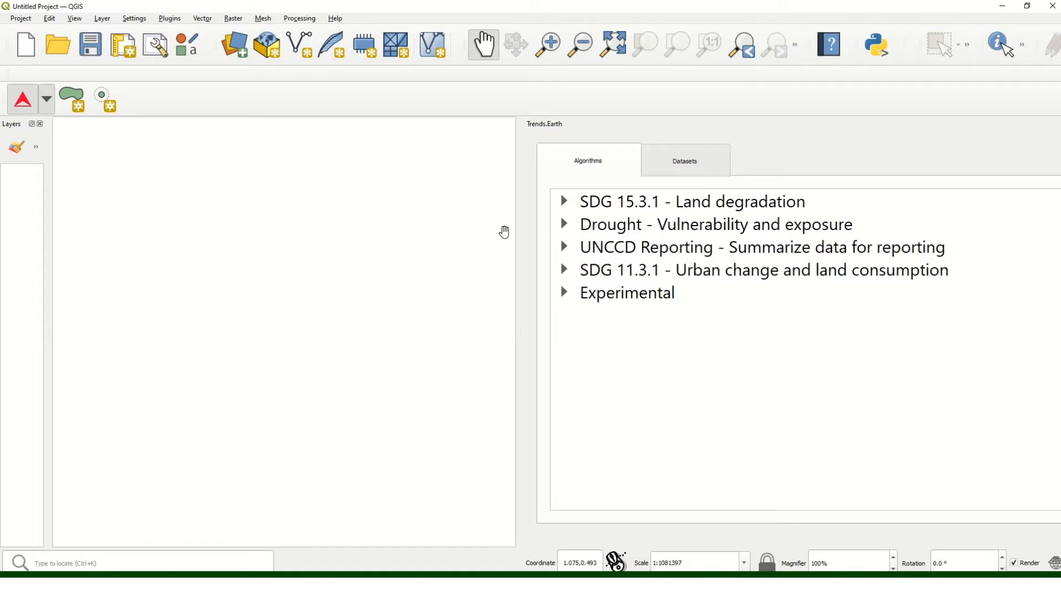
{"action": "left_click", "coordinate": [564, 201]}
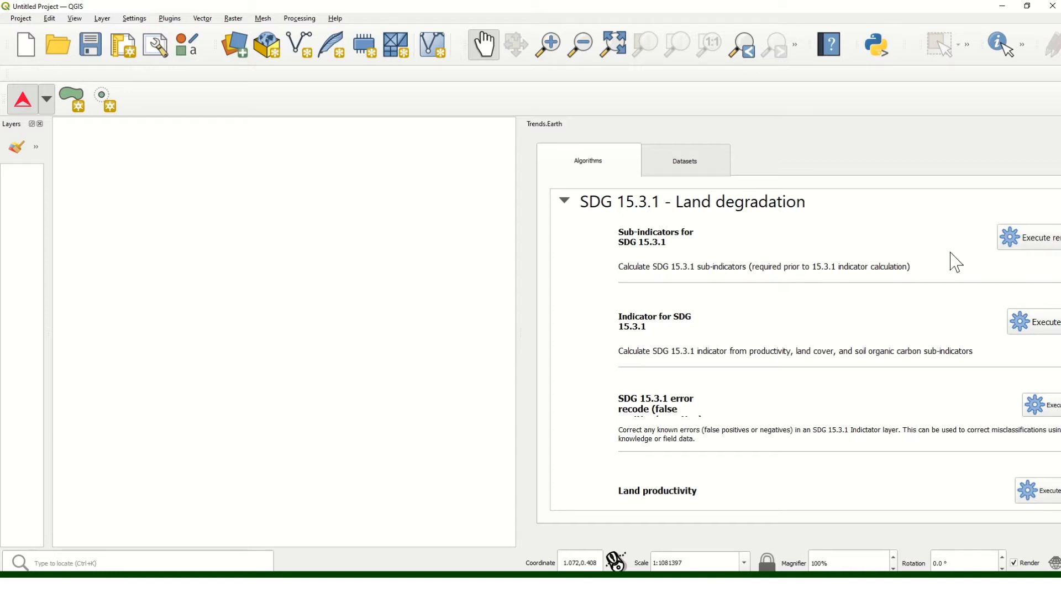
{"action": "left_click", "coordinate": [1020, 243]}
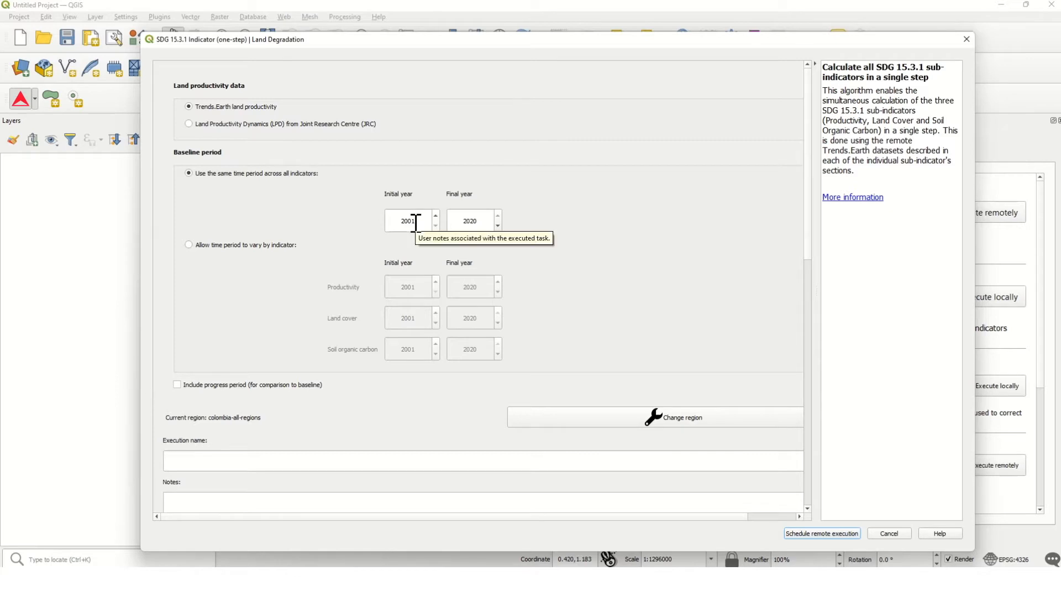
Step: Set the baseline period's final year to 2015 and use the same time period across all indicators
{"action": "left_click", "coordinate": [485, 220]}
{"action": "key", "text": "BackSpace"}
{"action": "key", "text": "BackSpace"}
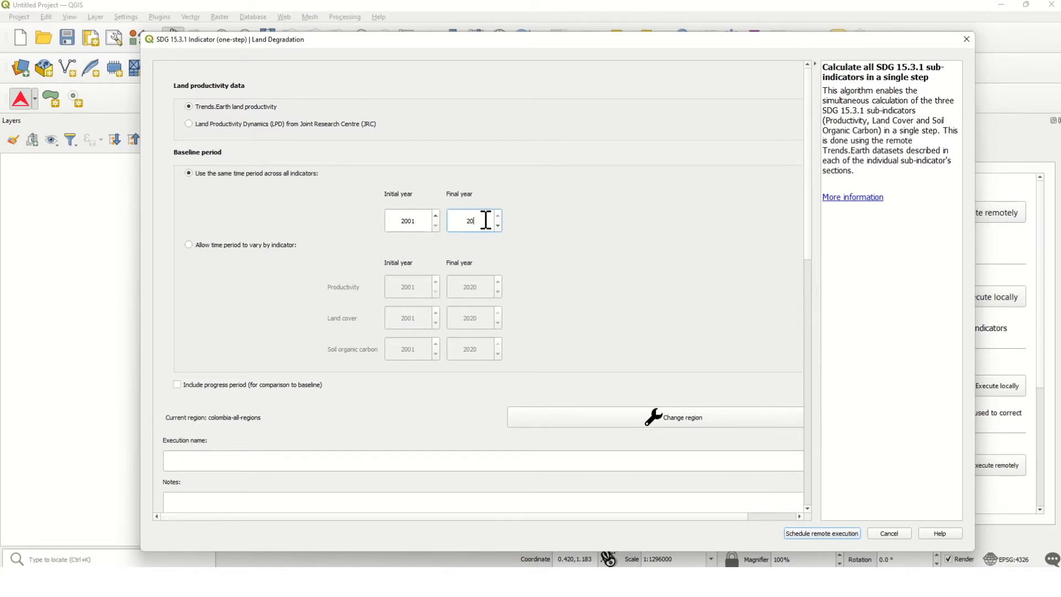
{"action": "type", "text": "15"}
{"action": "left_click", "coordinate": [284, 247]}
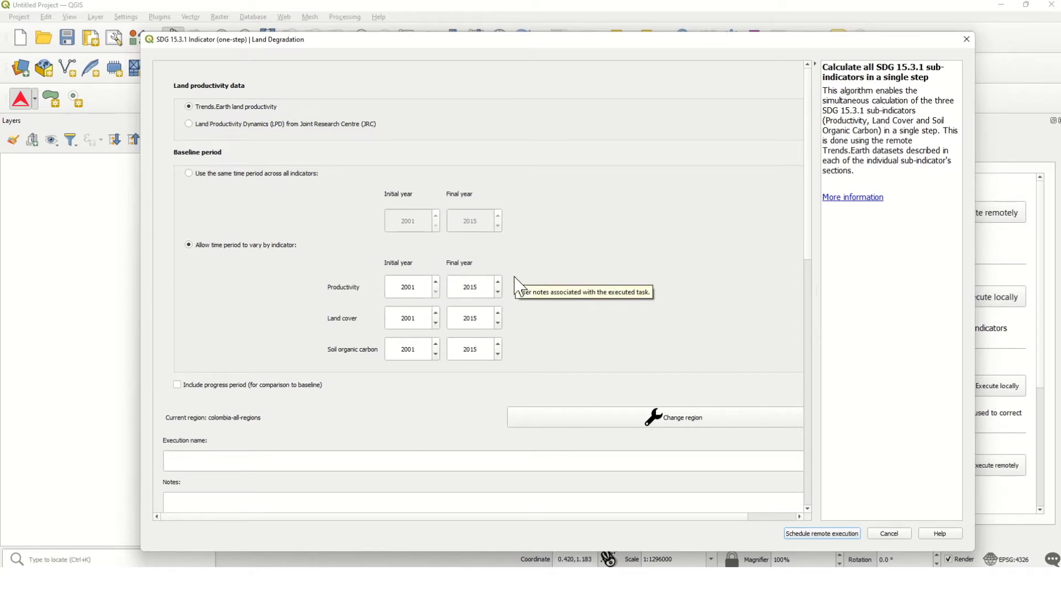
{"action": "left_click", "coordinate": [269, 175]}
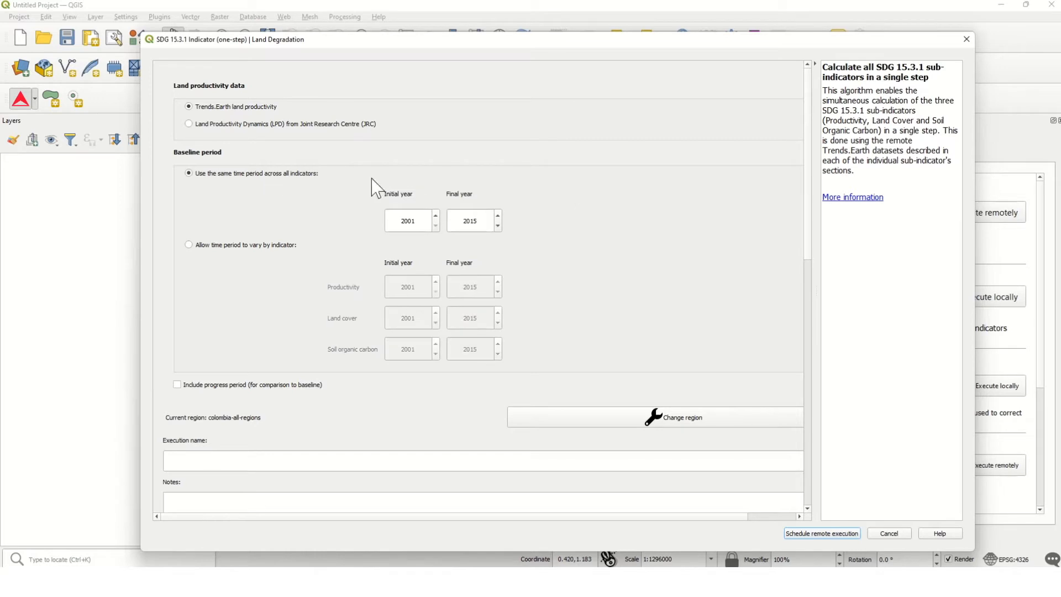
Step: Include a progress period for comparison to the baseline, starting in 2015, and allow its time period to vary by indicator
{"action": "left_click", "coordinate": [210, 387]}
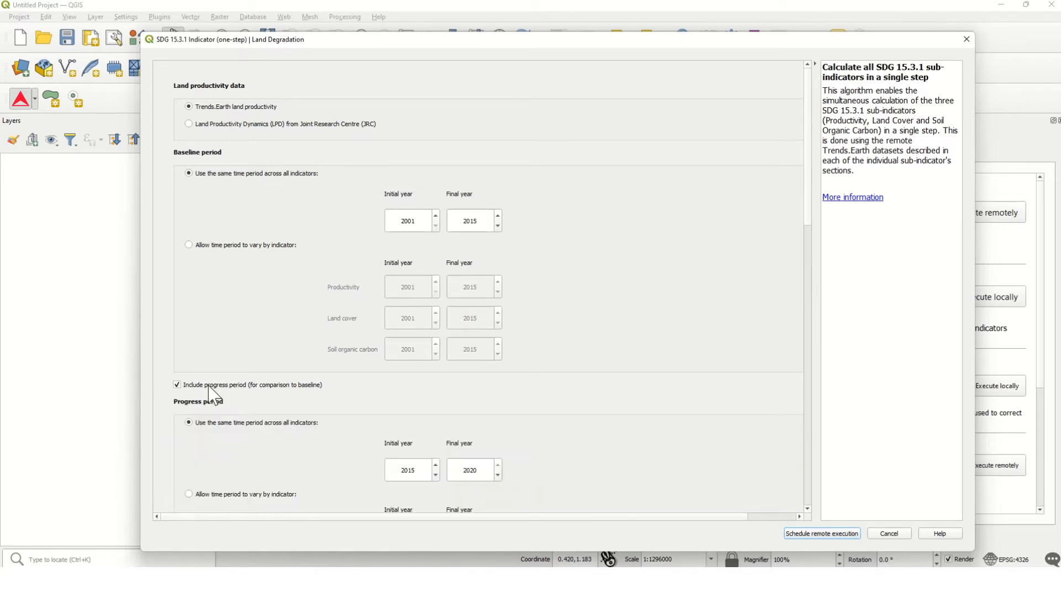
{"action": "scroll", "coordinate": [403, 372], "scroll_direction": "down", "scroll_amount": 4}
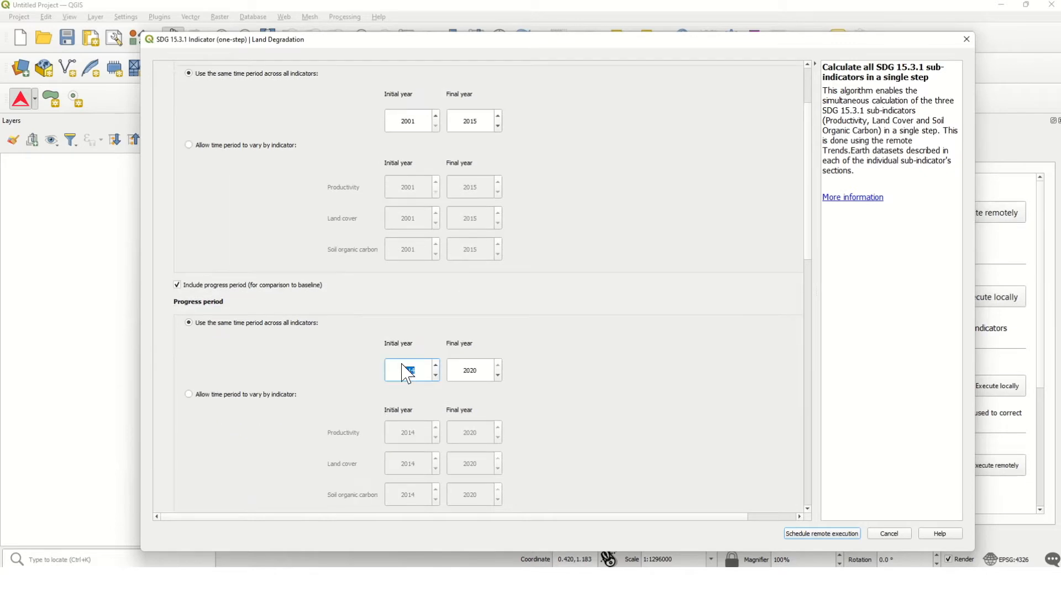
{"action": "left_click", "coordinate": [436, 365]}
{"action": "left_click", "coordinate": [281, 396]}
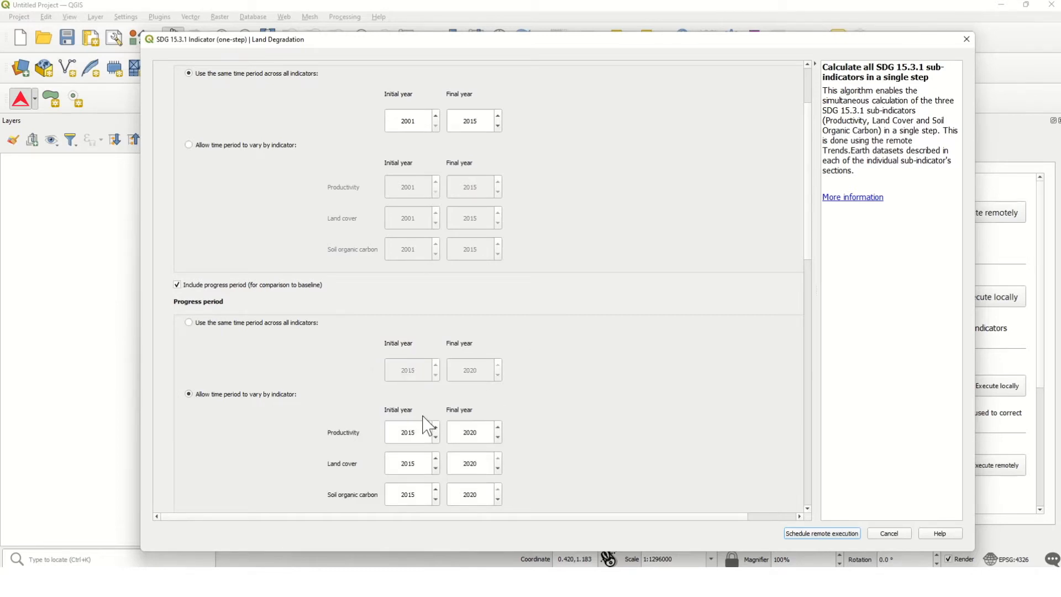
Step: Set the progress period's productivity years to 2005 initial and 2019 final
{"action": "left_click_drag", "start_coordinate": [421, 431], "coordinate": [411, 436]}
{"action": "type", "text": "05"}
{"action": "left_click", "coordinate": [484, 434]}
{"action": "key", "text": "BackSpace"}
{"action": "key", "text": "BackSpace"}
{"action": "type", "text": "19"}
Step: Set the progress period's final year to 2019 for both land cover and soil organic carbon
{"action": "left_click", "coordinate": [477, 464]}
{"action": "key", "text": "BackSpace"}
{"action": "key", "text": "BackSpace"}
{"action": "type", "text": "19"}
{"action": "left_click", "coordinate": [479, 491]}
{"action": "key", "text": "BackSpace"}
{"action": "key", "text": "BackSpace"}
{"action": "type", "text": "19"}
Step: Check the region of interest settings for the calculation and keep Colombia with all regions
{"action": "scroll", "coordinate": [801, 284], "scroll_direction": "down", "scroll_amount": 8}
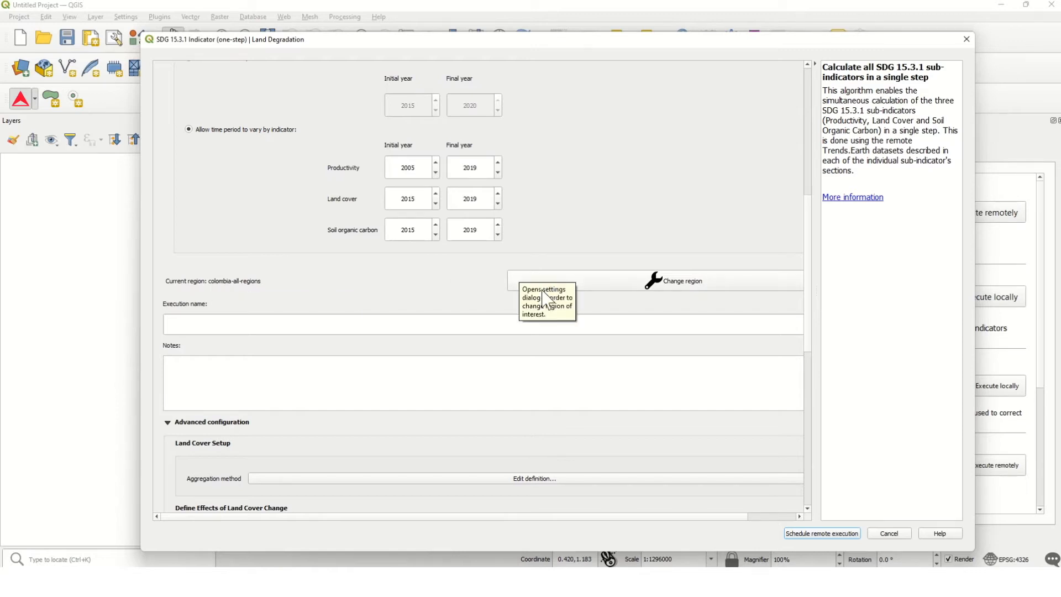
{"action": "left_click", "coordinate": [603, 286]}
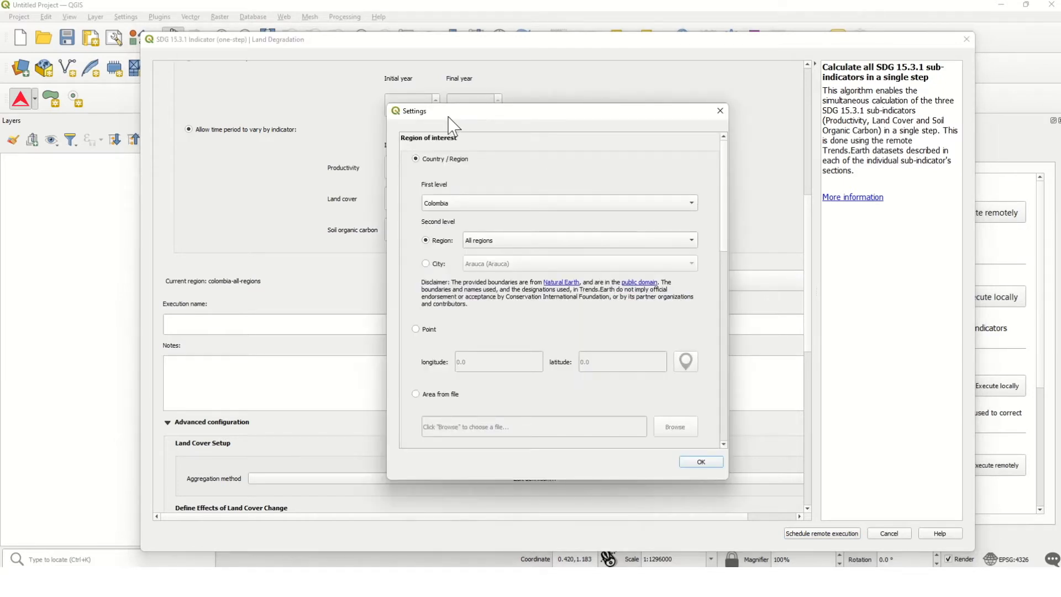
{"action": "left_click", "coordinate": [489, 209]}
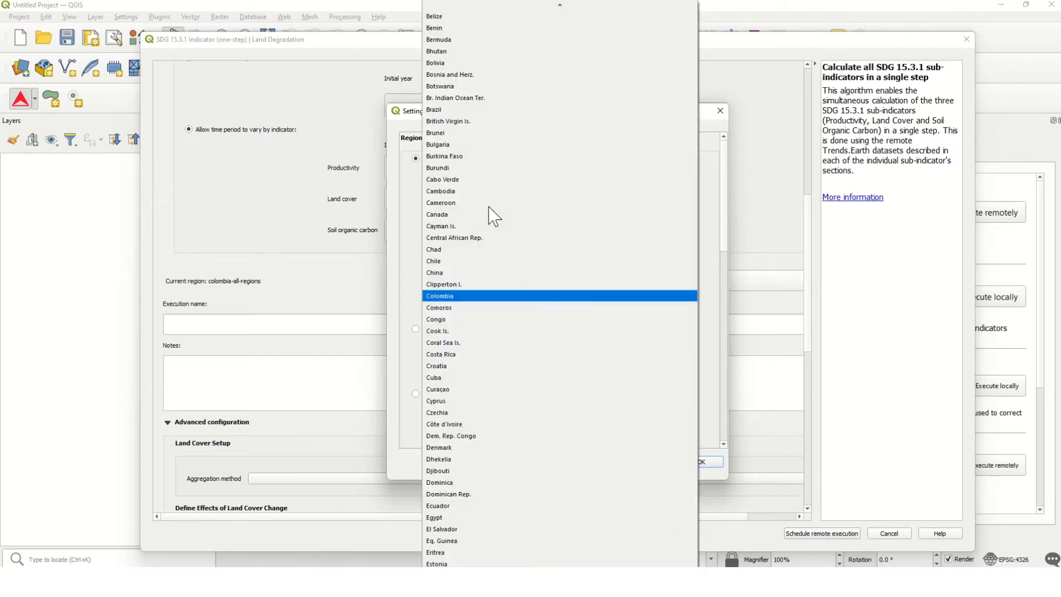
{"action": "left_click", "coordinate": [413, 205]}
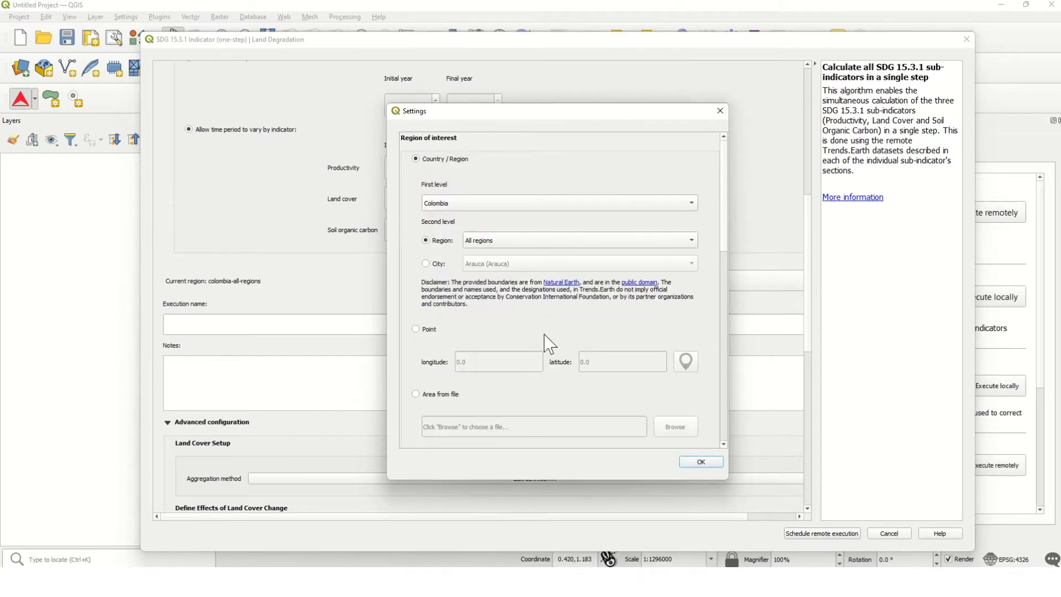
{"action": "left_click", "coordinate": [698, 464]}
Step: Name the execution COL_sub-indicators_bsln_prgs and add the note "Trends.Earth Land Productivity"
{"action": "left_click", "coordinate": [439, 331]}
{"action": "type", "text": "COL_sub-indicators_bsln_prgs"}
{"action": "left_click", "coordinate": [403, 387]}
{"action": "type", "text": "Trends.Earth Land Productivity"}
Step: Examine the advanced land cover configuration and the aggregation definition that maps input classes to output classes
{"action": "scroll", "coordinate": [385, 467], "scroll_direction": "down", "scroll_amount": 3}
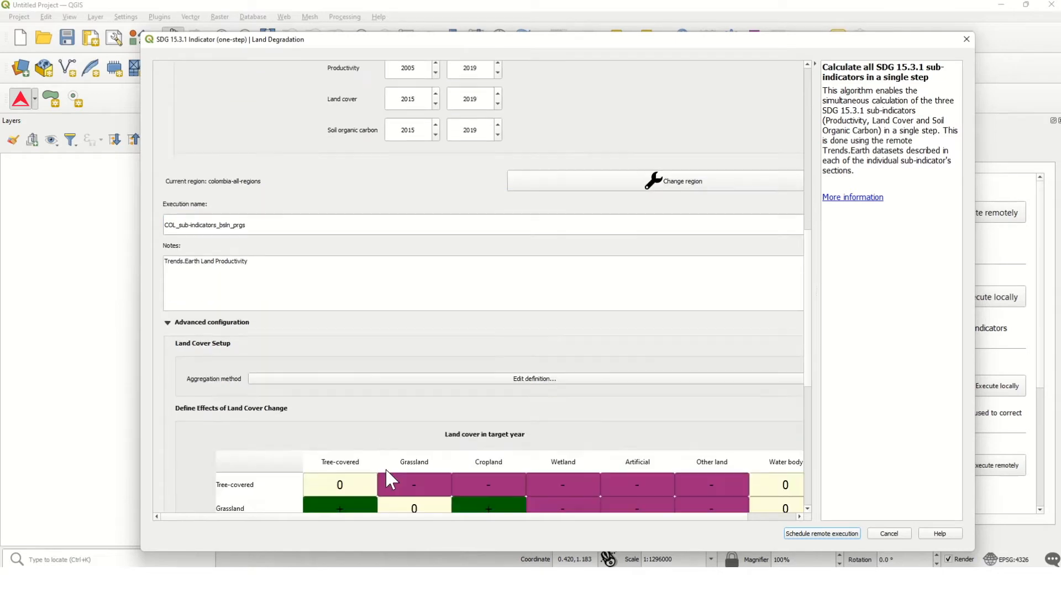
{"action": "scroll", "coordinate": [385, 467], "scroll_direction": "down", "scroll_amount": 3}
{"action": "scroll", "coordinate": [385, 468], "scroll_direction": "up", "scroll_amount": 3}
{"action": "left_click", "coordinate": [392, 380]}
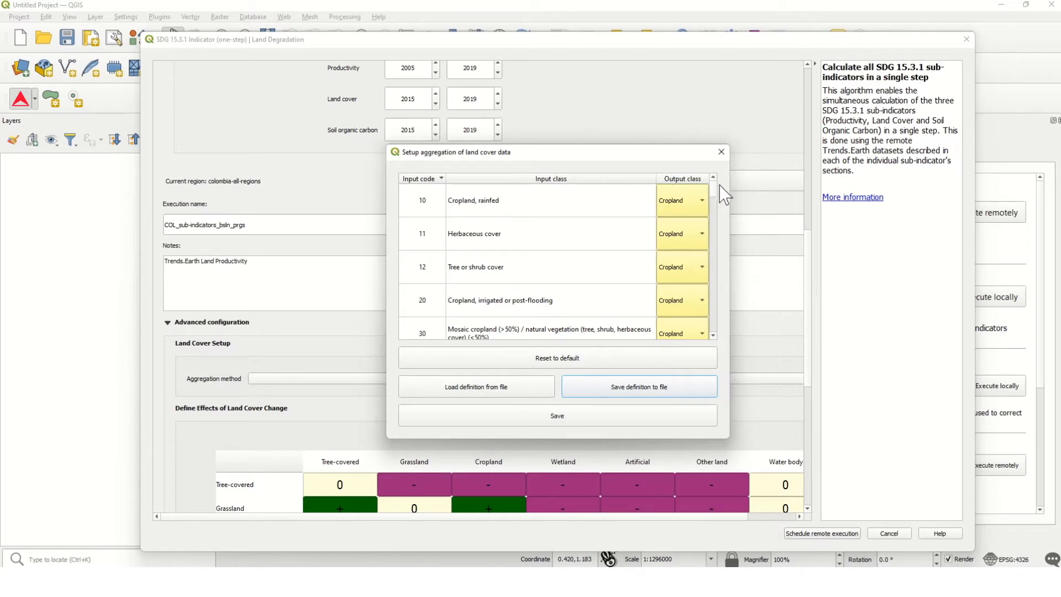
{"action": "scroll", "coordinate": [716, 198], "scroll_direction": "down", "scroll_amount": 2}
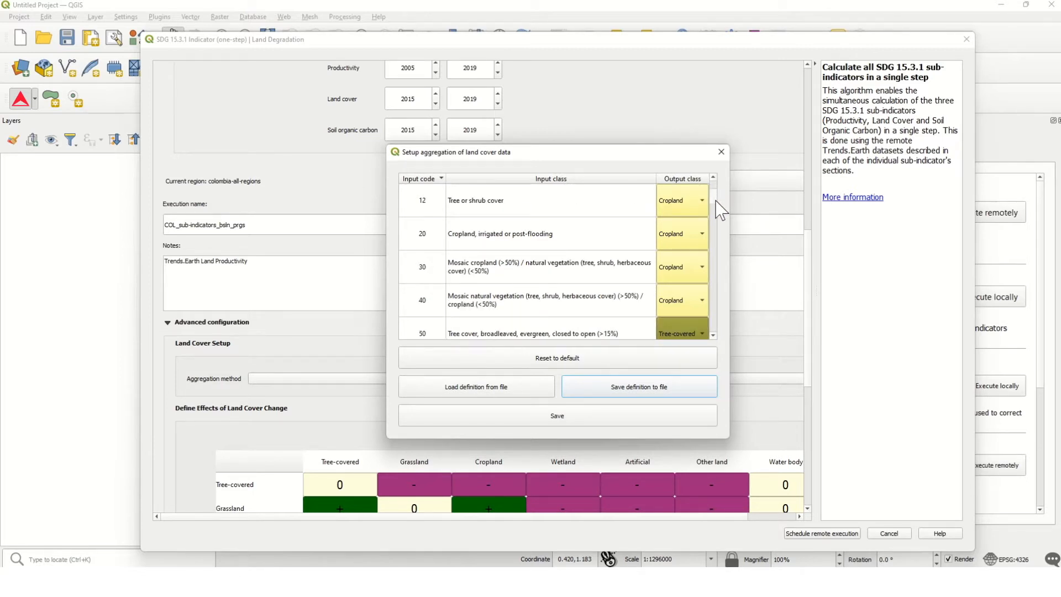
{"action": "scroll", "coordinate": [720, 209], "scroll_direction": "down", "scroll_amount": 1}
{"action": "scroll", "coordinate": [720, 210], "scroll_direction": "down", "scroll_amount": 2}
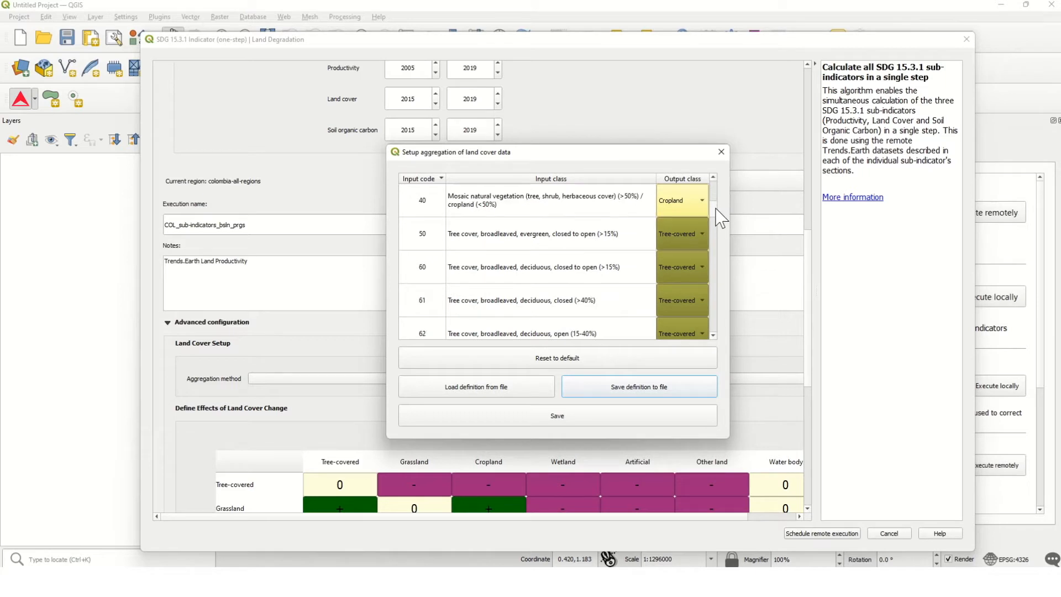
{"action": "scroll", "coordinate": [720, 207], "scroll_direction": "up", "scroll_amount": 5}
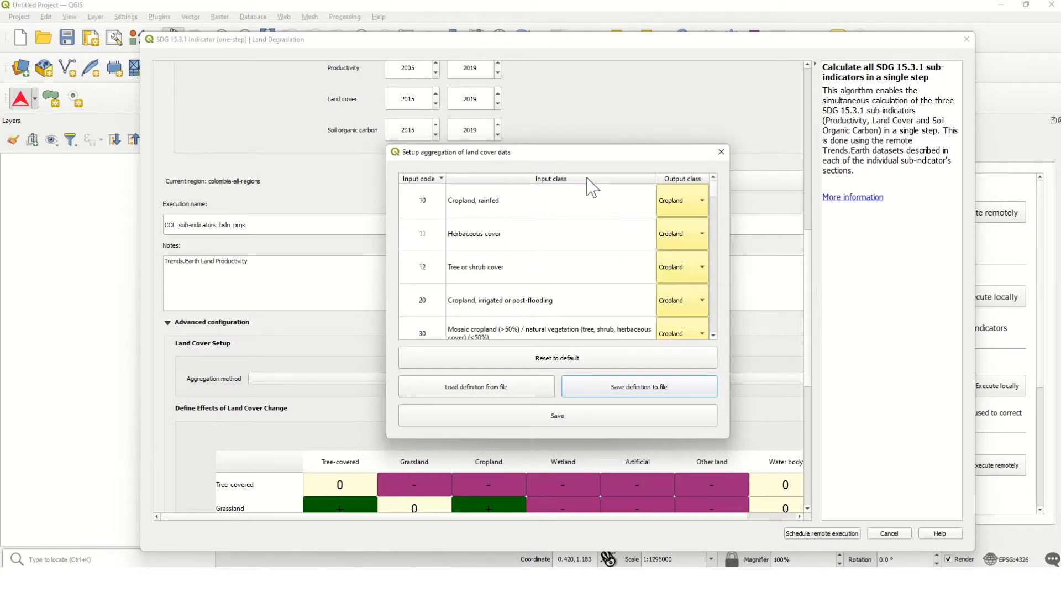
Step: Keep rainfed cropland aggregated as Cropland and assign the Herbaceous cover input class to the Grassland output class
{"action": "left_click", "coordinate": [689, 208]}
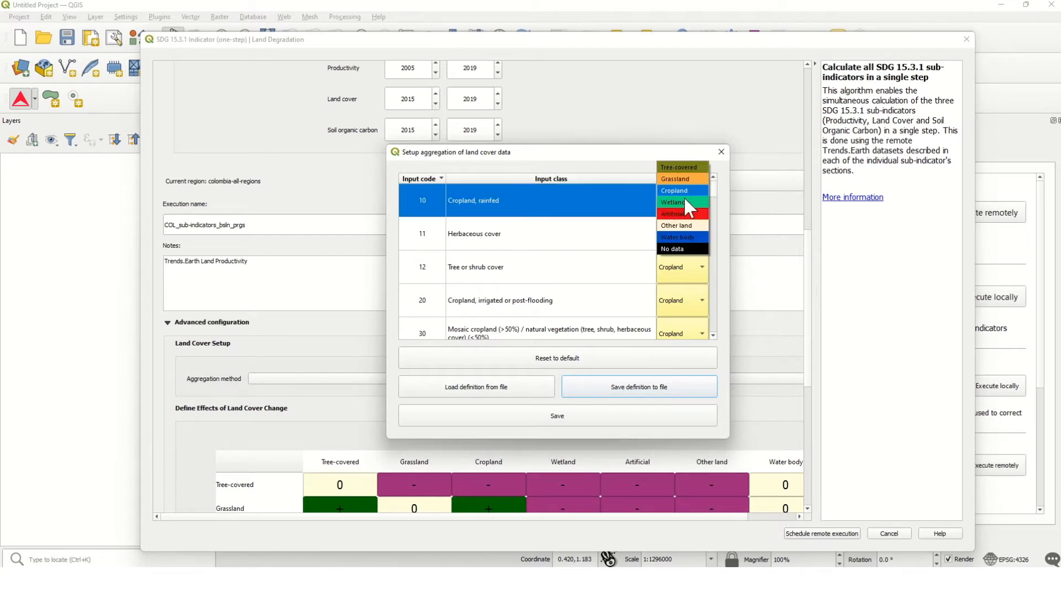
{"action": "left_click", "coordinate": [684, 197]}
{"action": "left_click", "coordinate": [689, 207]}
{"action": "left_click", "coordinate": [500, 253]}
{"action": "left_click", "coordinate": [491, 250]}
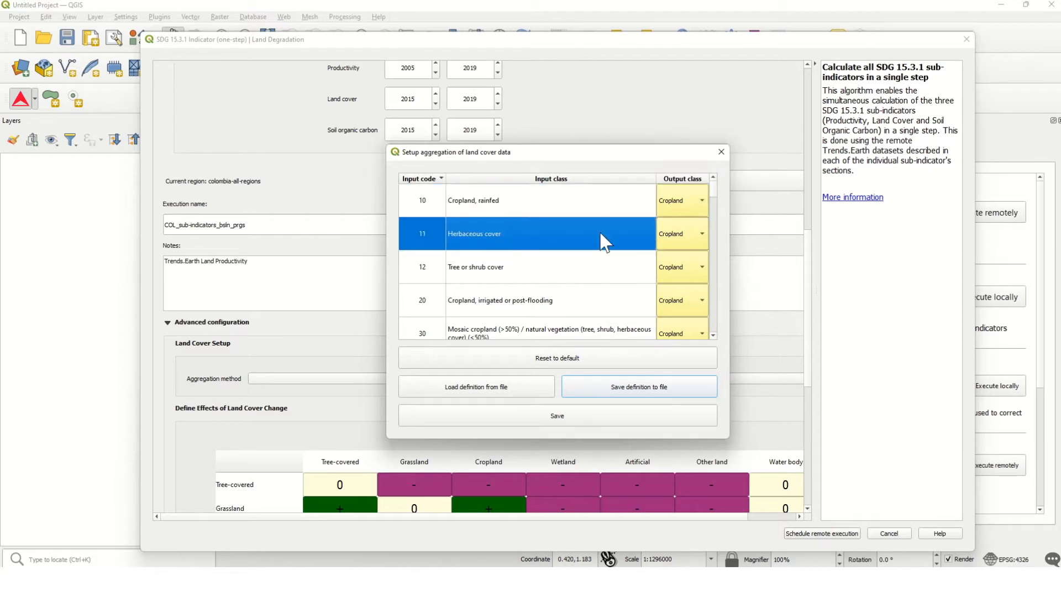
{"action": "left_click", "coordinate": [671, 238]}
{"action": "left_click", "coordinate": [684, 213]}
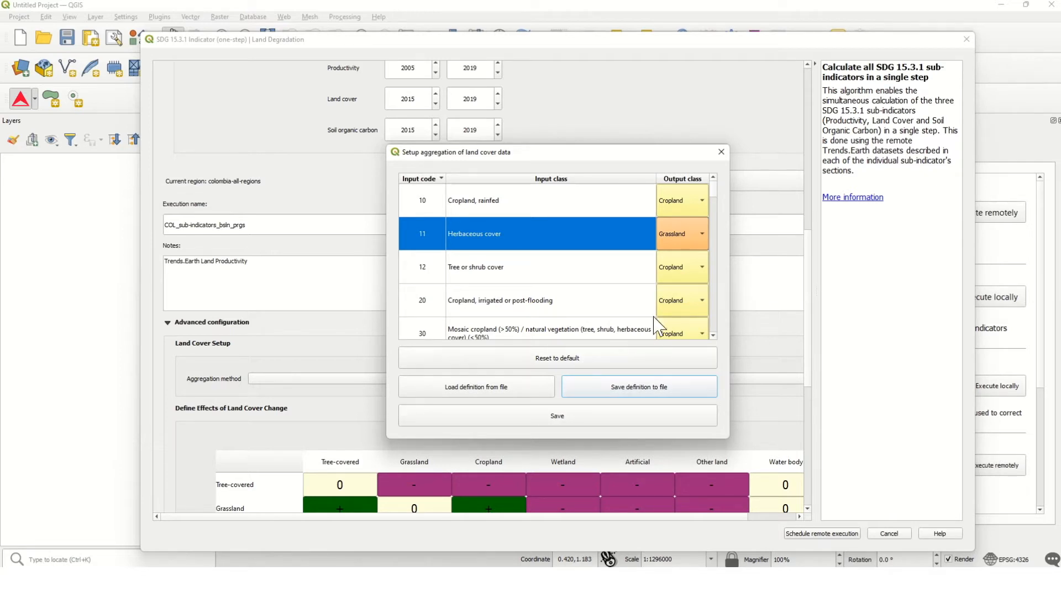
Step: Save the land cover aggregation definition to the existing file col_lc_definitions.json
{"action": "left_click", "coordinate": [666, 402]}
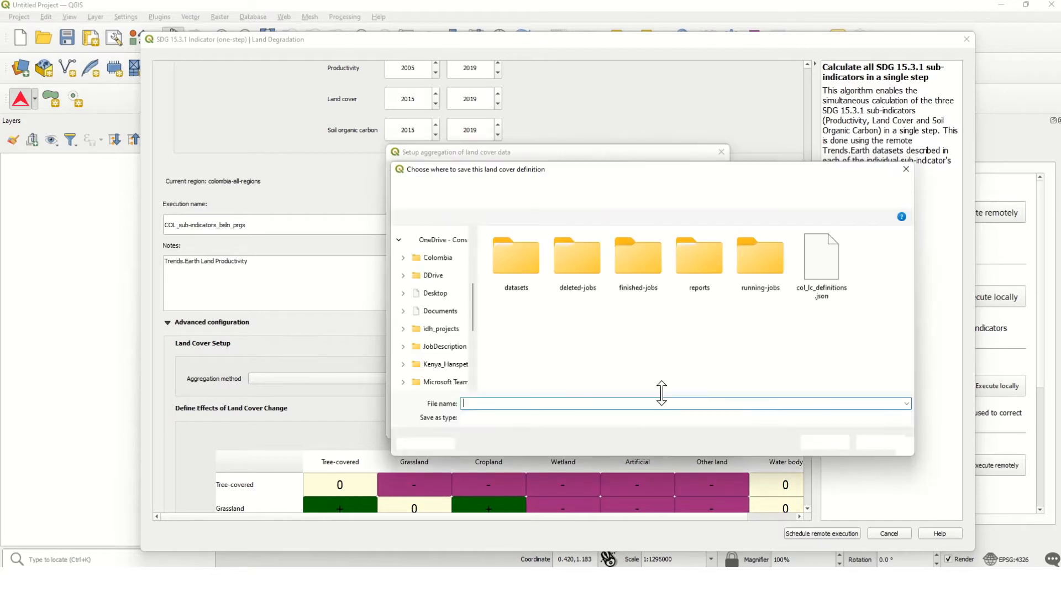
{"action": "left_click", "coordinate": [819, 301]}
{"action": "left_click", "coordinate": [832, 444]}
{"action": "left_click", "coordinate": [561, 293]}
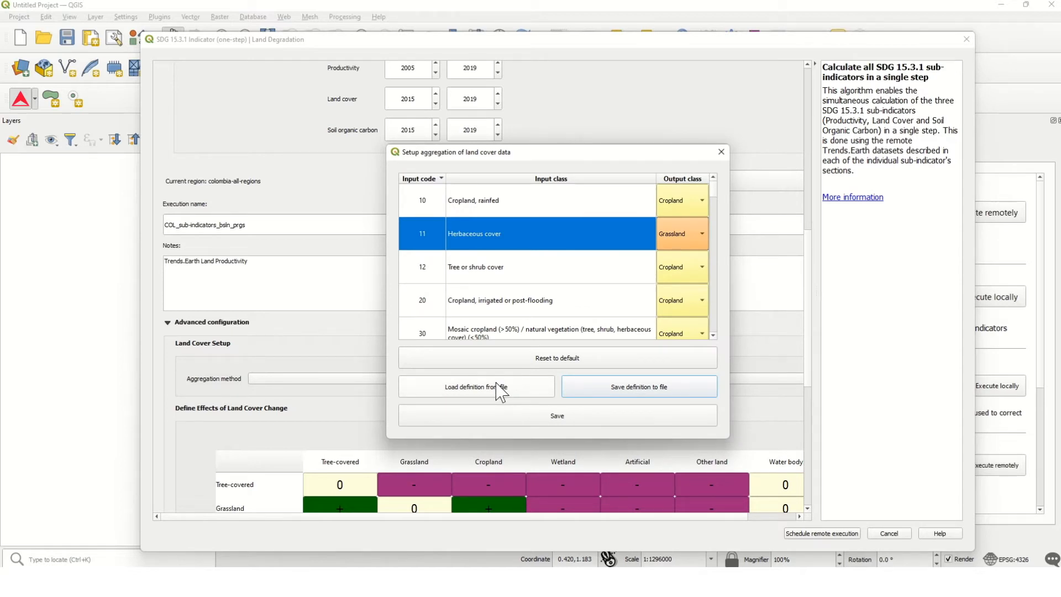
Step: Reset the land cover aggregation to its default classes and save the definition for this calculation
{"action": "left_click", "coordinate": [548, 365]}
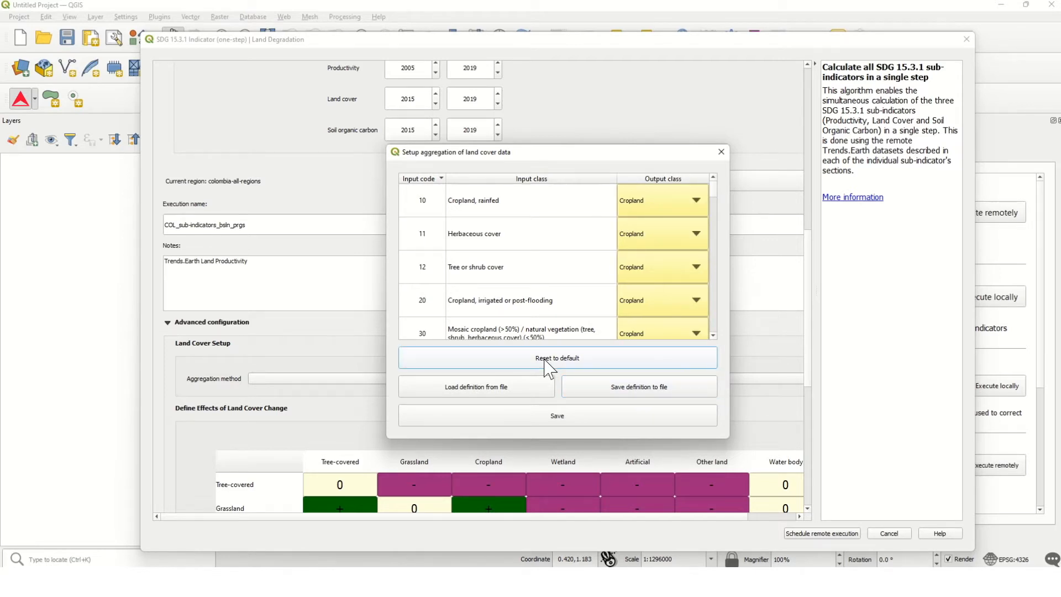
{"action": "left_click", "coordinate": [534, 419]}
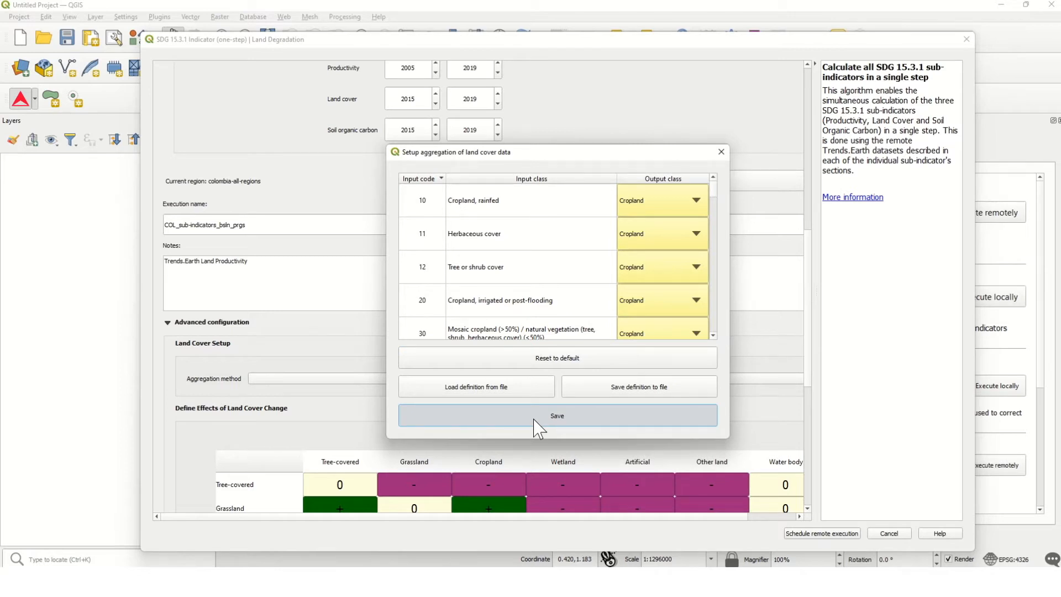
{"action": "left_click", "coordinate": [534, 428]}
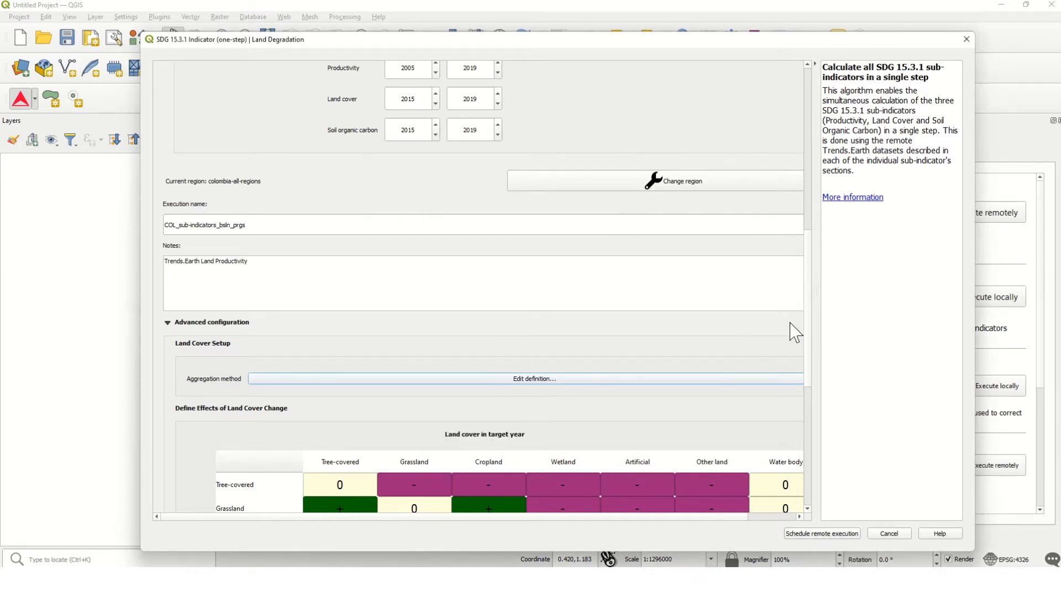
Step: Mark the change from tree-covered to grassland as improvement (+) in the land cover change effects table
{"action": "scroll", "coordinate": [812, 321], "scroll_direction": "down", "scroll_amount": 5}
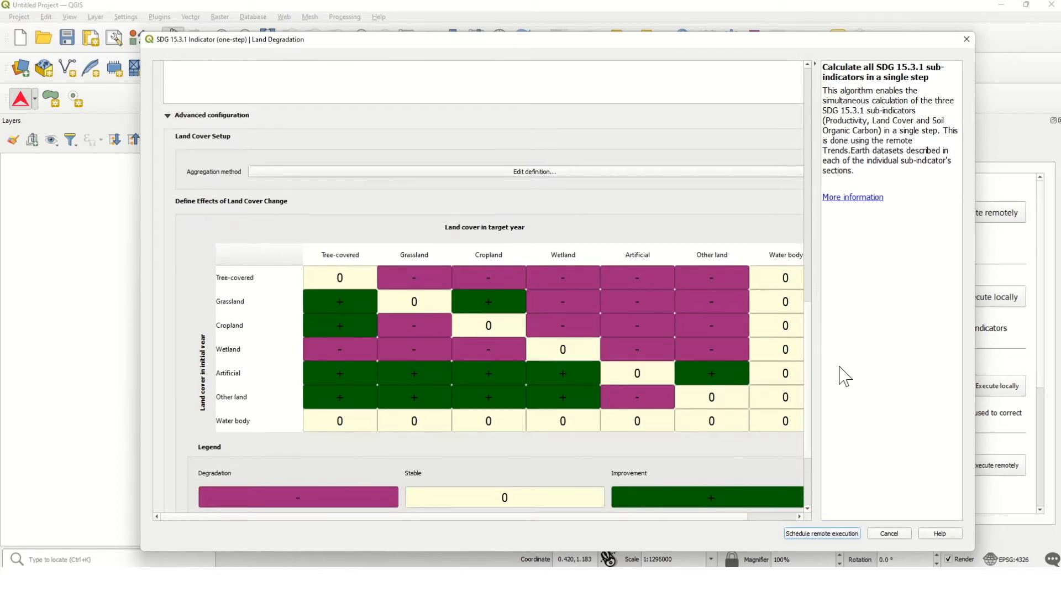
{"action": "left_click_drag", "start_coordinate": [817, 374], "coordinate": [883, 365]}
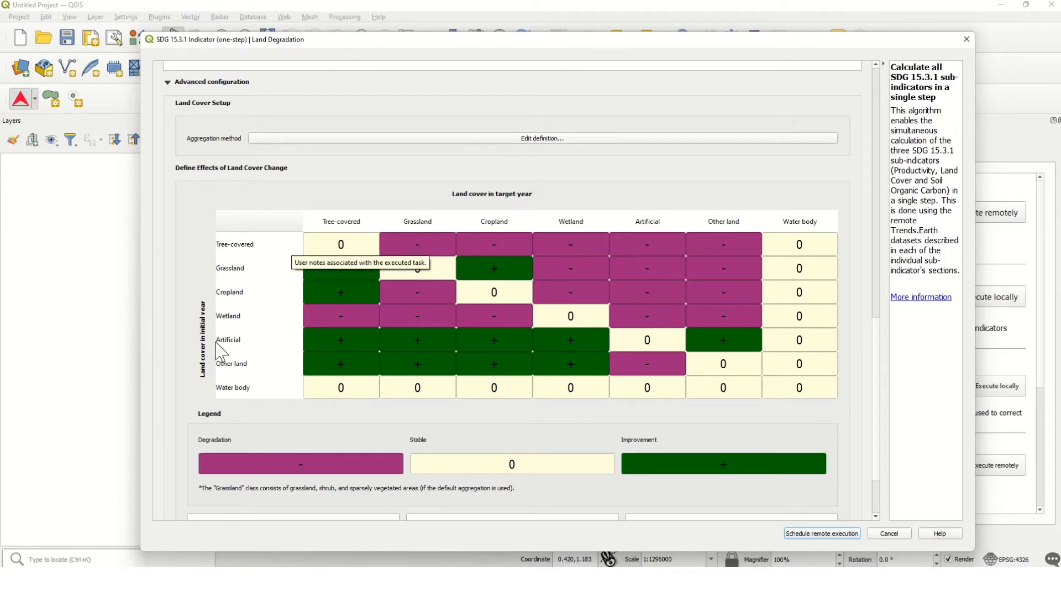
{"action": "double_click", "coordinate": [414, 245]}
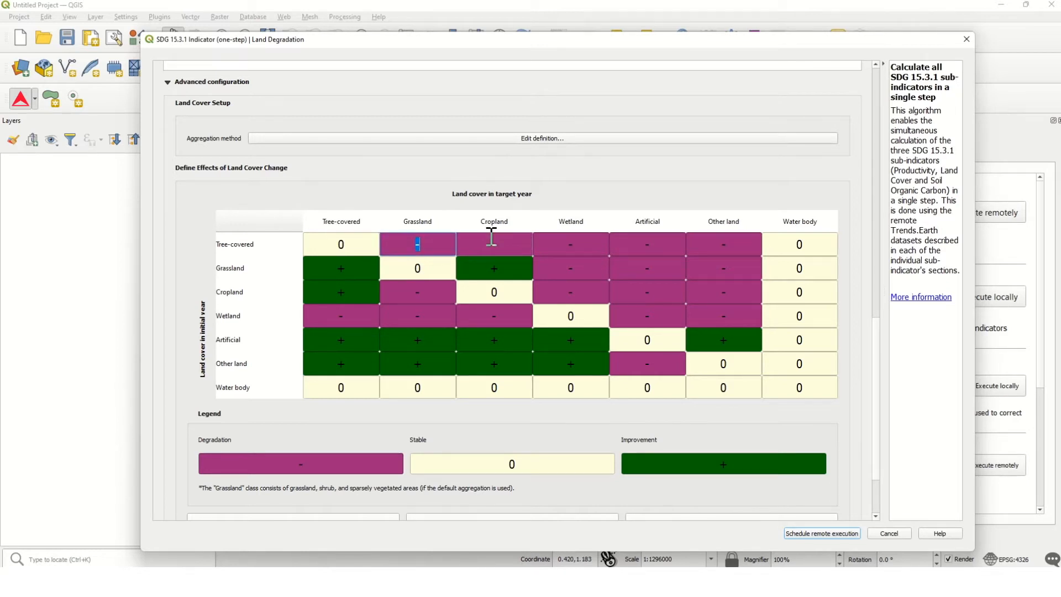
{"action": "left_click", "coordinate": [504, 243]}
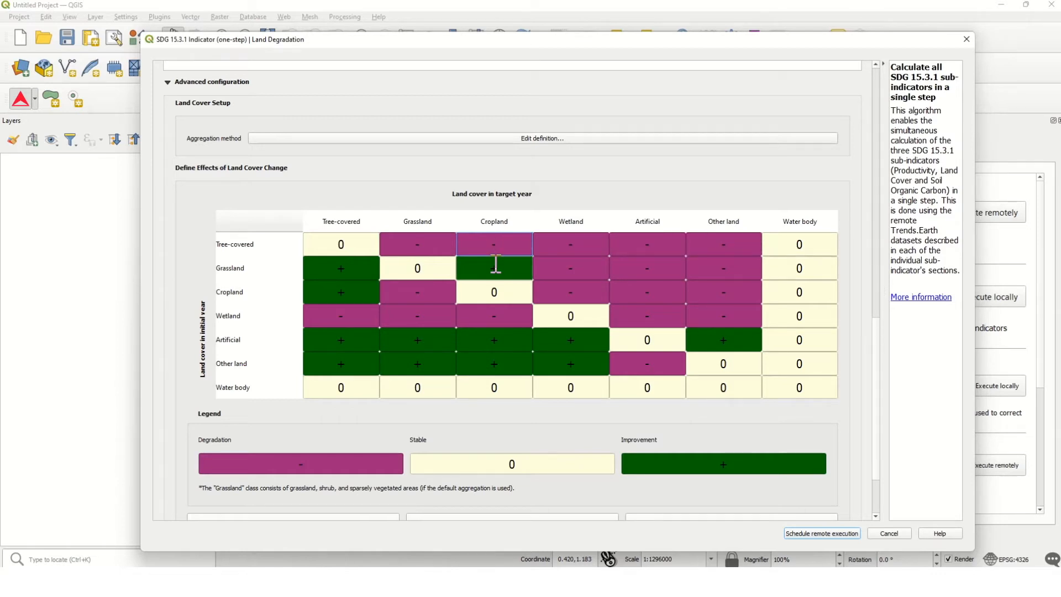
{"action": "double_click", "coordinate": [418, 245]}
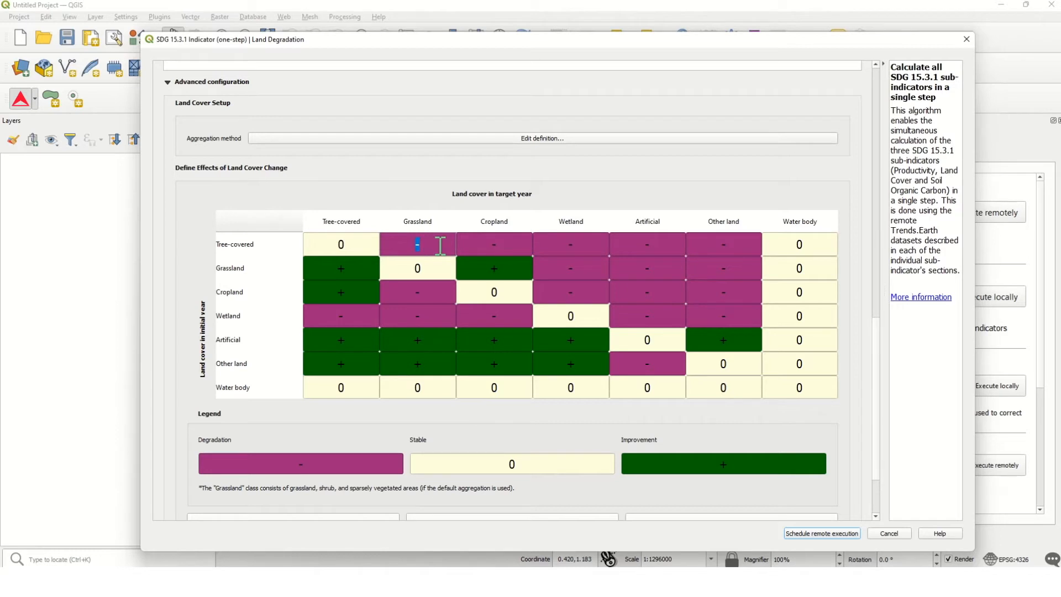
{"action": "type", "text": "+"}
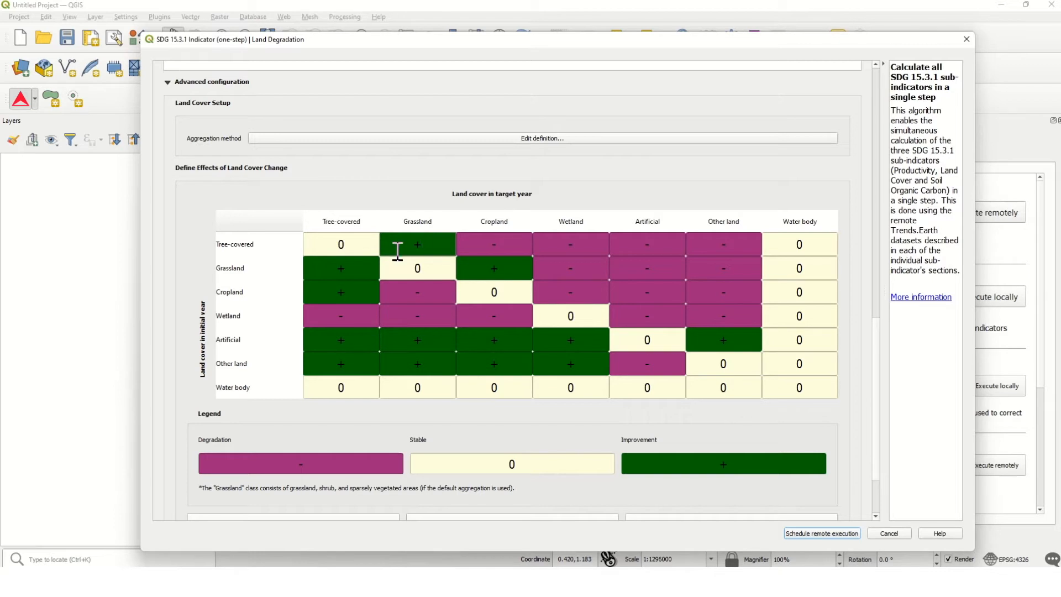
Step: Reset the land cover change effects table to its default values
{"action": "left_click_drag", "start_coordinate": [425, 244], "coordinate": [395, 244]}
{"action": "scroll", "coordinate": [457, 316], "scroll_direction": "down", "scroll_amount": 1}
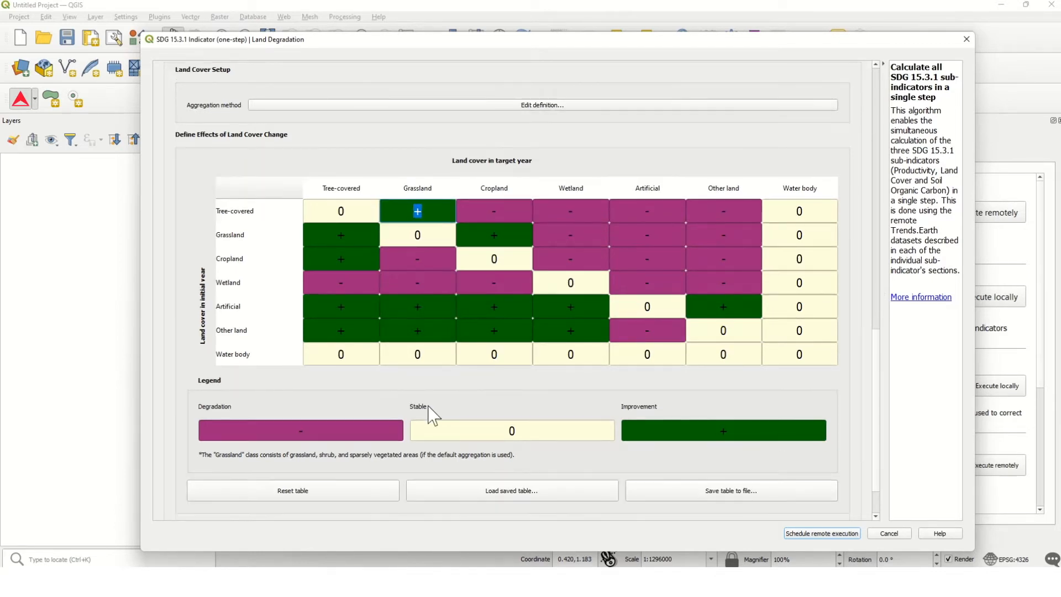
{"action": "left_click", "coordinate": [313, 497]}
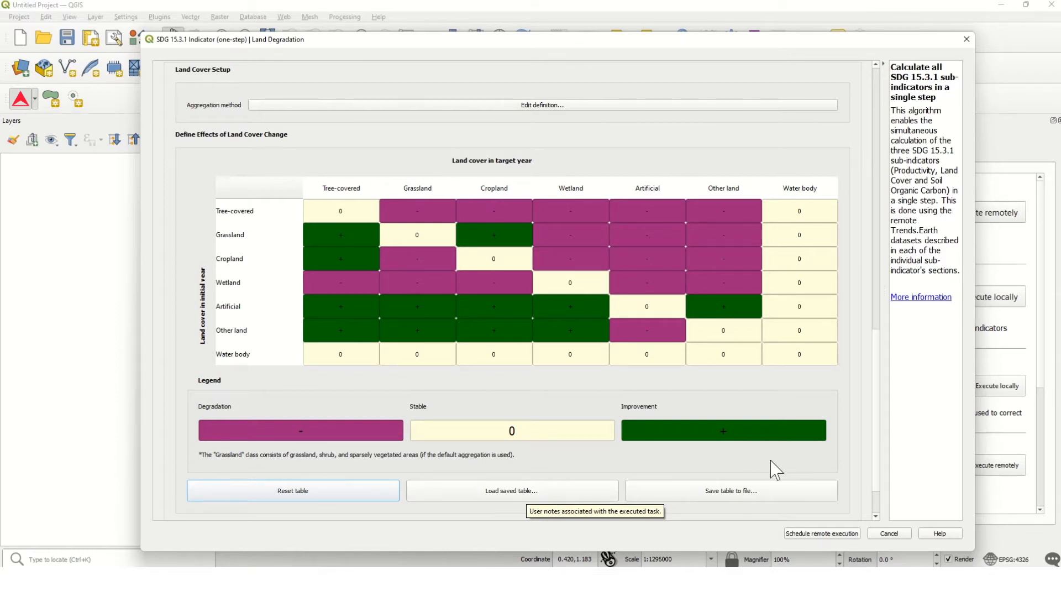
Step: Recheck the execution settings and schedule the remote execution of the SDG 15.3.1 sub-indicators
{"action": "left_click_drag", "start_coordinate": [875, 403], "coordinate": [861, 284]}
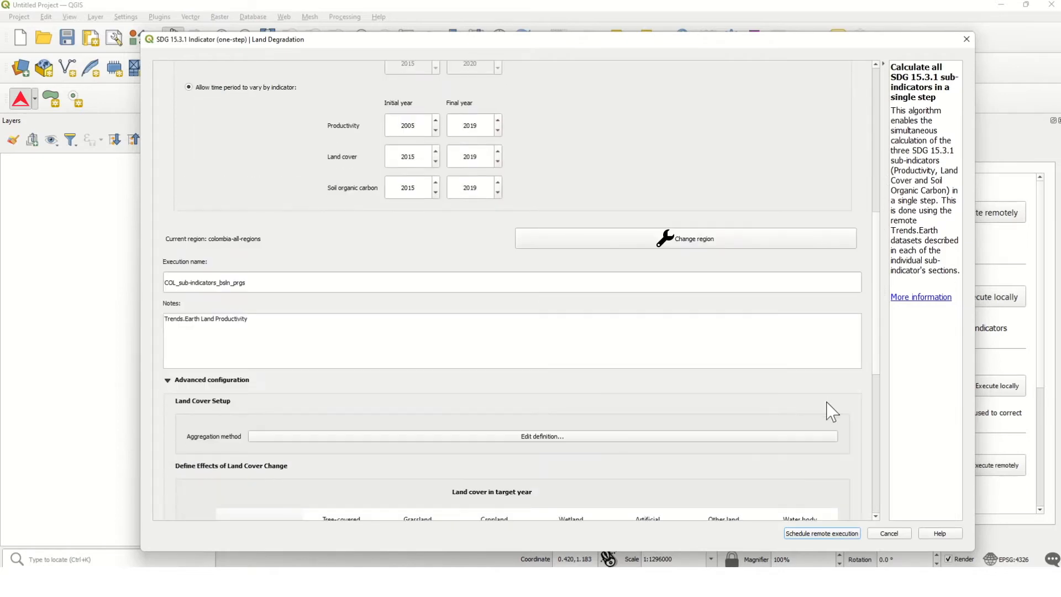
{"action": "left_click", "coordinate": [791, 536]}
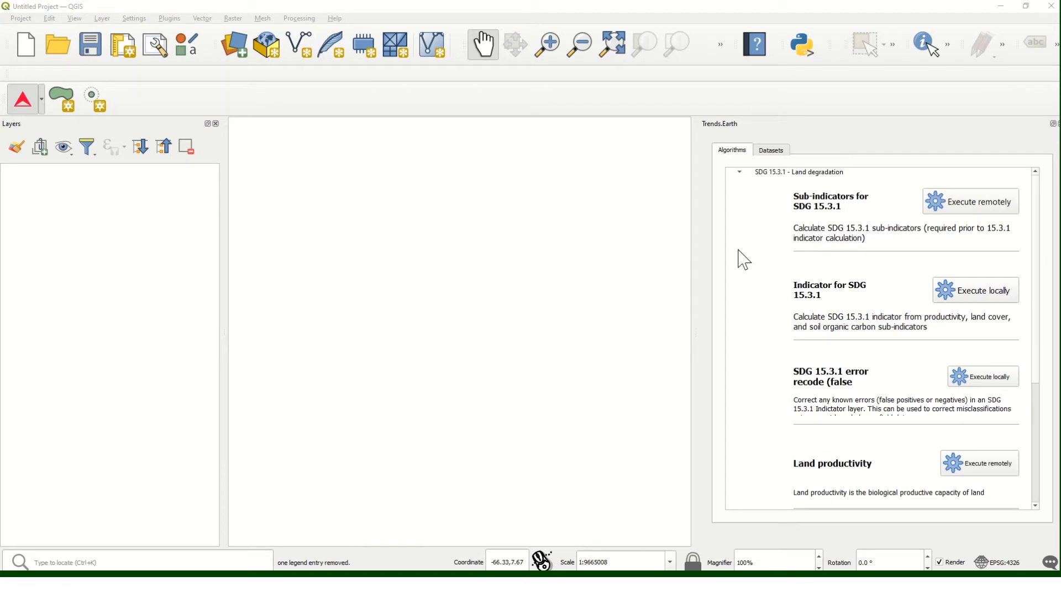
Step: Look through the SDG 15.3.1 land degradation algorithms, including the separate land productivity, land cover change and soil organic carbon tools
{"action": "scroll", "coordinate": [1041, 326], "scroll_direction": "down", "scroll_amount": 1}
{"action": "scroll", "coordinate": [1035, 332], "scroll_direction": "down", "scroll_amount": 3}
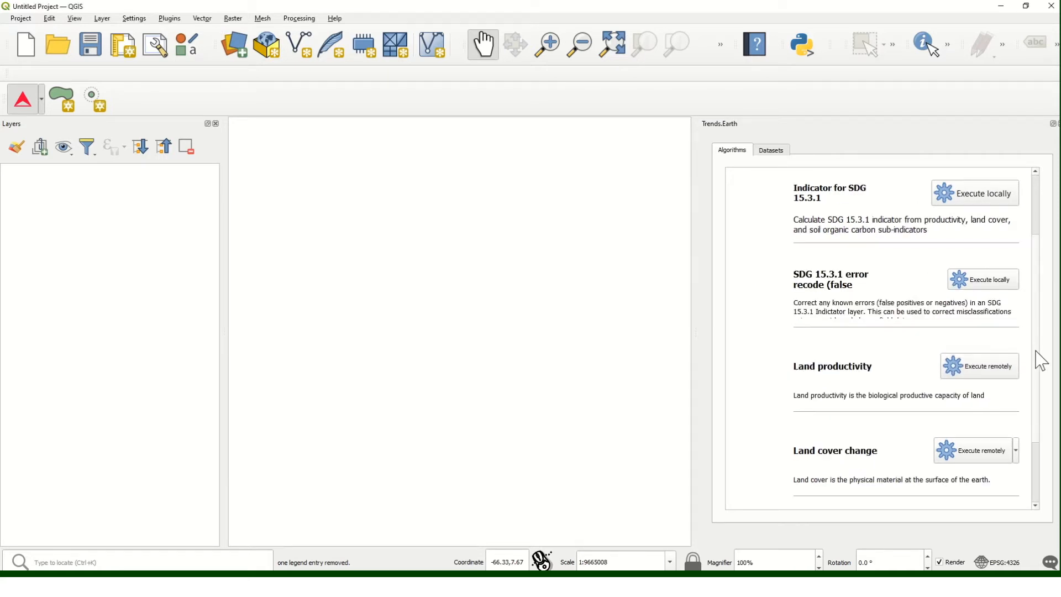
{"action": "scroll", "coordinate": [1041, 376], "scroll_direction": "down", "scroll_amount": 3}
{"action": "scroll", "coordinate": [1041, 353], "scroll_direction": "up", "scroll_amount": 6}
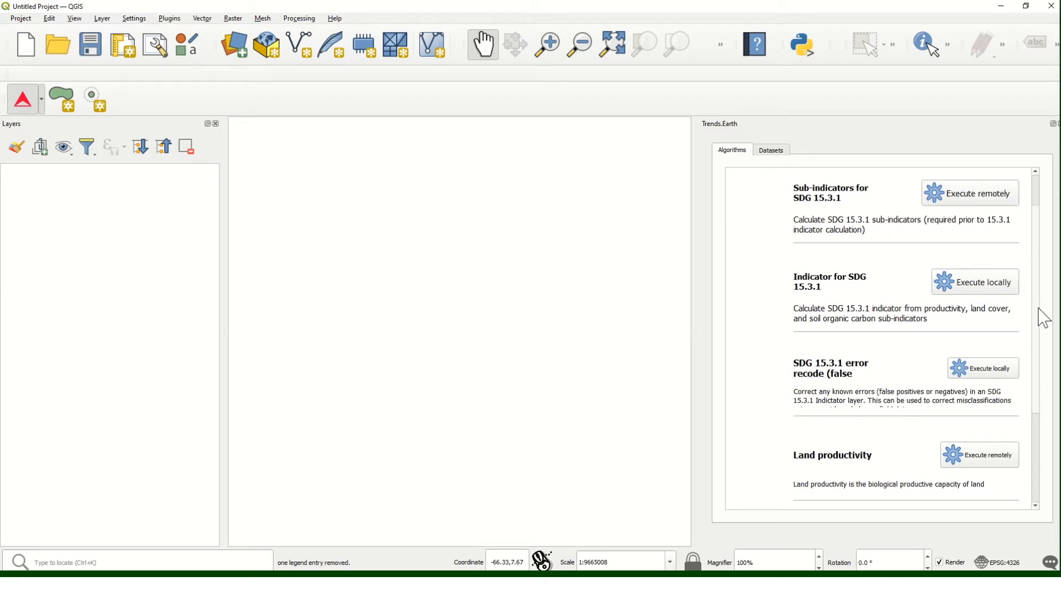
{"action": "scroll", "coordinate": [1043, 299], "scroll_direction": "up", "scroll_amount": 1}
{"action": "scroll", "coordinate": [1044, 315], "scroll_direction": "down", "scroll_amount": 1}
{"action": "scroll", "coordinate": [1046, 331], "scroll_direction": "down", "scroll_amount": 3}
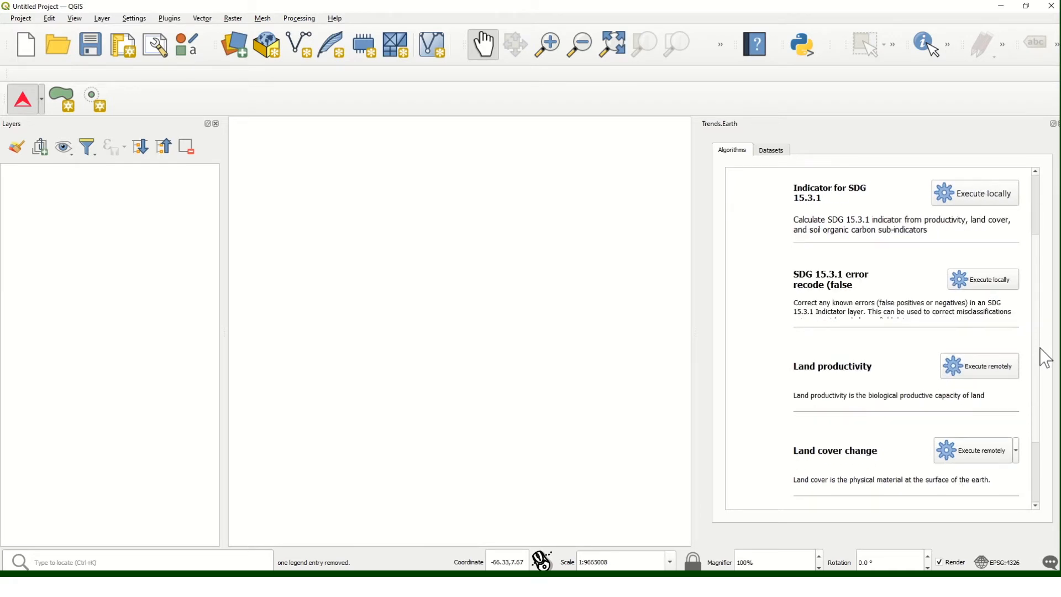
{"action": "scroll", "coordinate": [1046, 359], "scroll_direction": "down", "scroll_amount": 3}
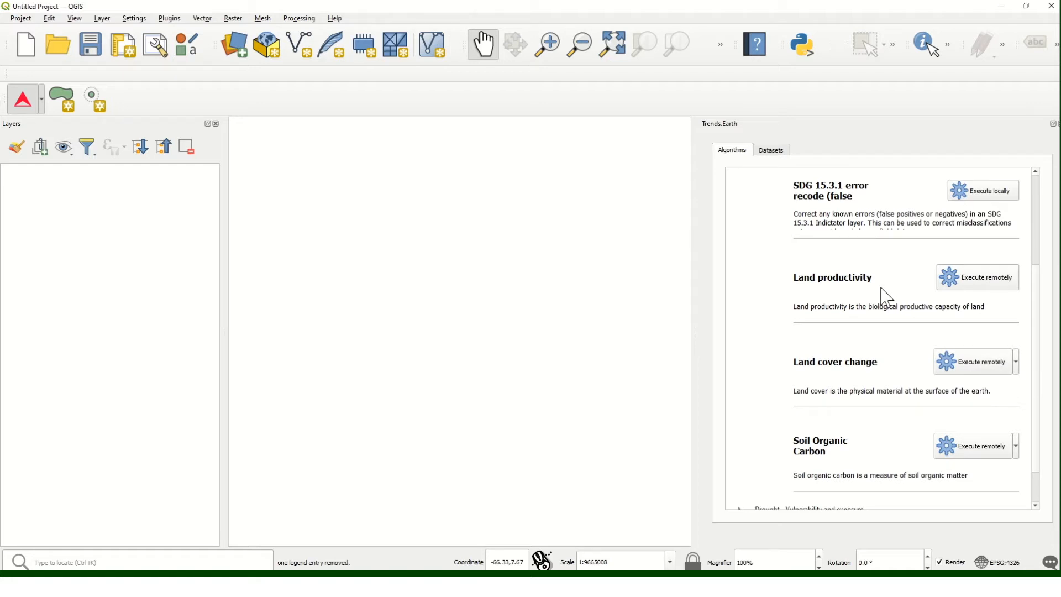
{"action": "scroll", "coordinate": [1033, 260], "scroll_direction": "up", "scroll_amount": 3}
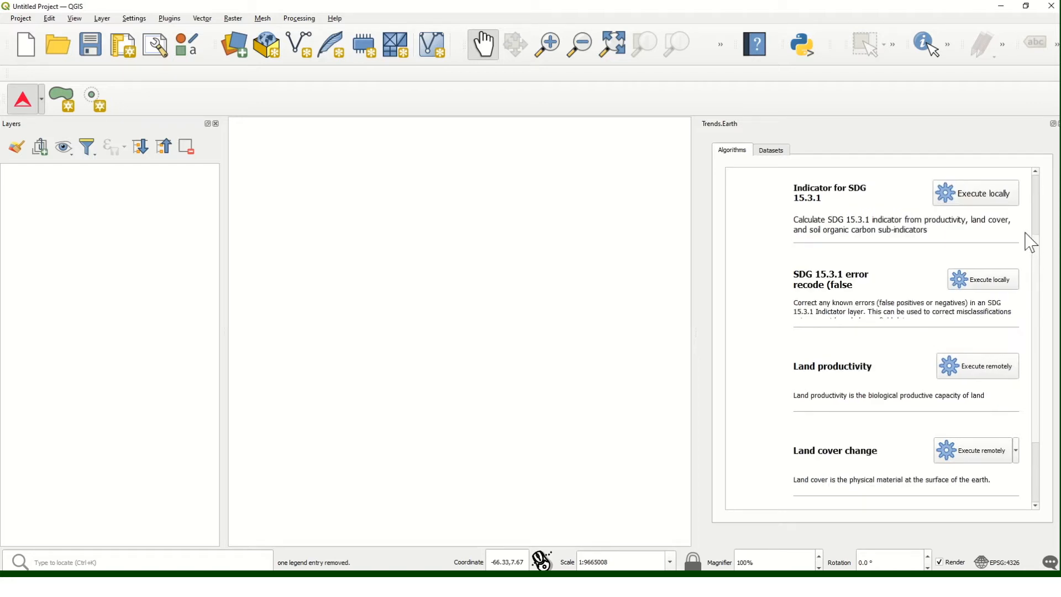
Step: Find the separate land productivity tool among the SDG 15.3.1 algorithms and open it for remote execution
{"action": "scroll", "coordinate": [1030, 232], "scroll_direction": "up", "scroll_amount": 3}
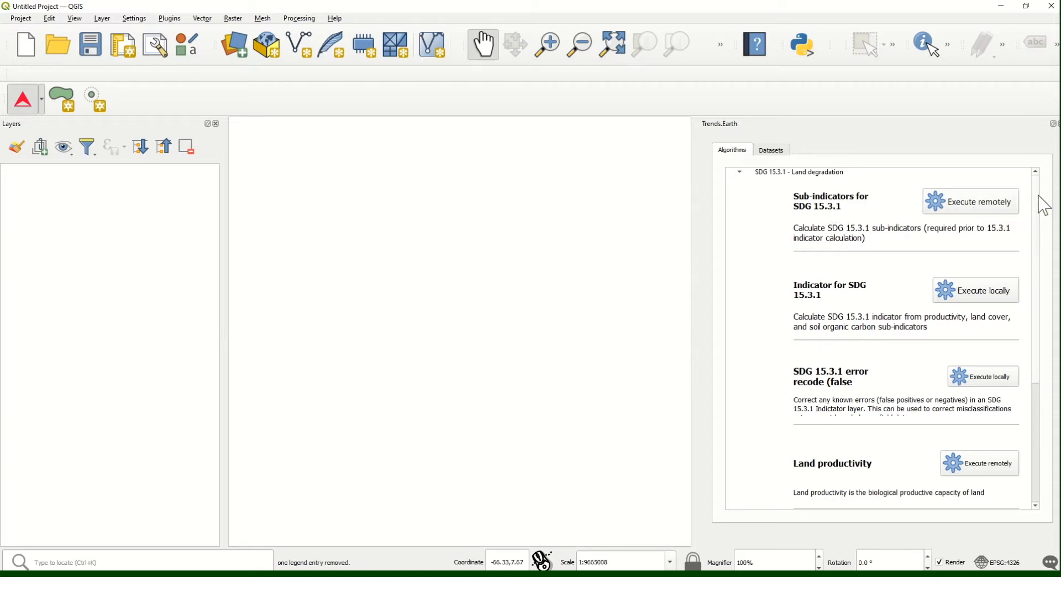
{"action": "scroll", "coordinate": [1043, 219], "scroll_direction": "down", "scroll_amount": 3}
{"action": "scroll", "coordinate": [1042, 270], "scroll_direction": "down", "scroll_amount": 3}
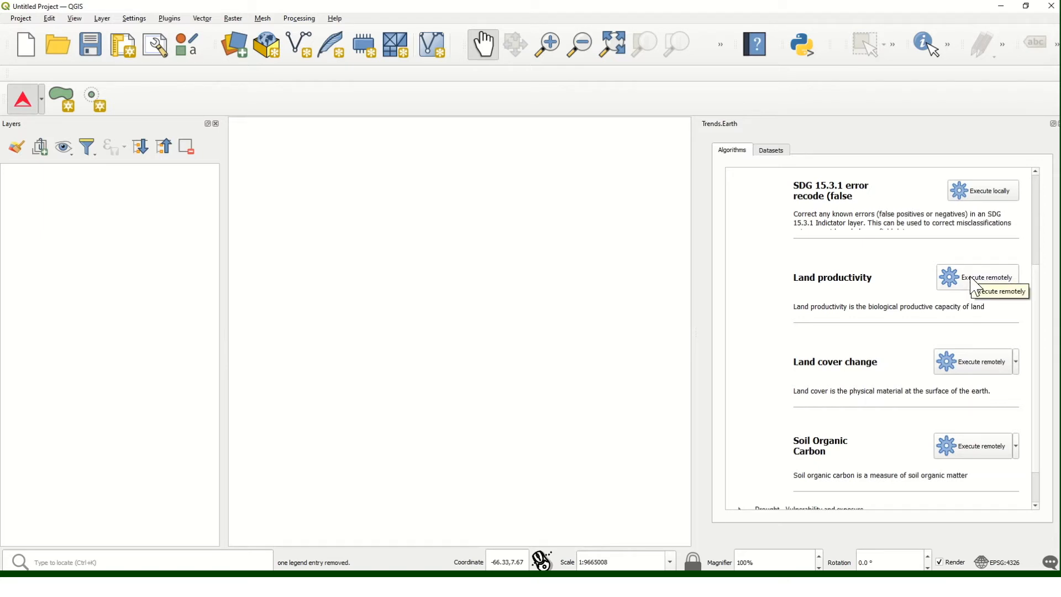
{"action": "left_click", "coordinate": [975, 283]}
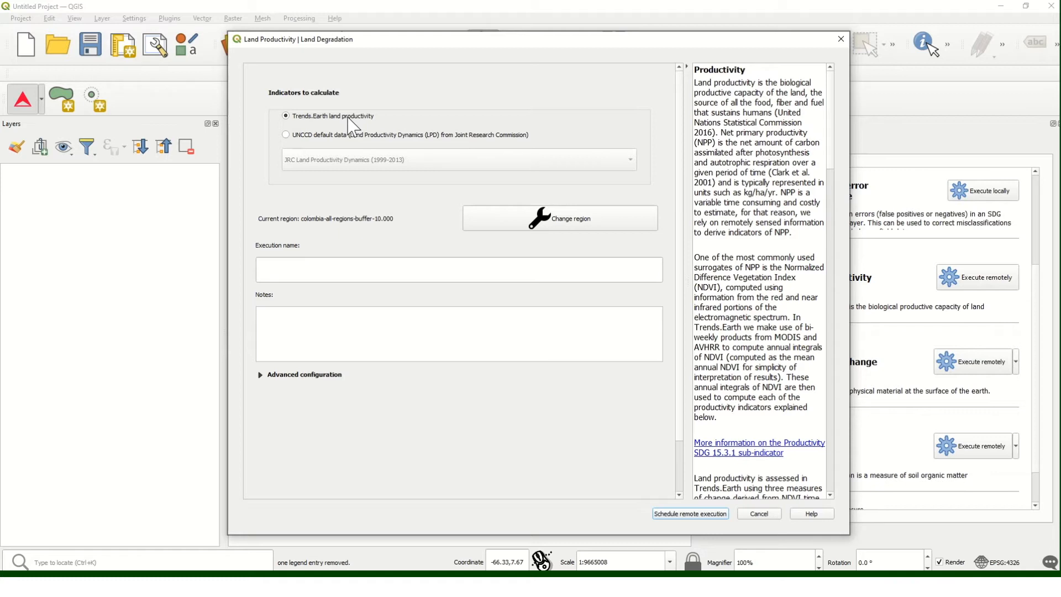
Step: Select the UNCCD default data as the indicator, using the JRC Land Productivity Dynamics (2000-2015) dataset
{"action": "left_click", "coordinate": [348, 135]}
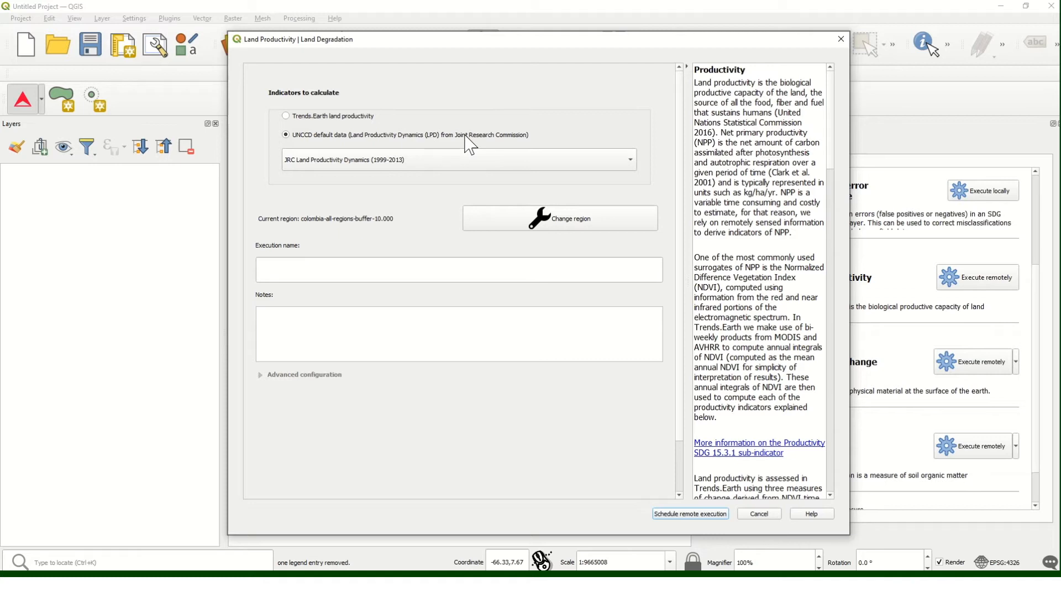
{"action": "left_click", "coordinate": [467, 155]}
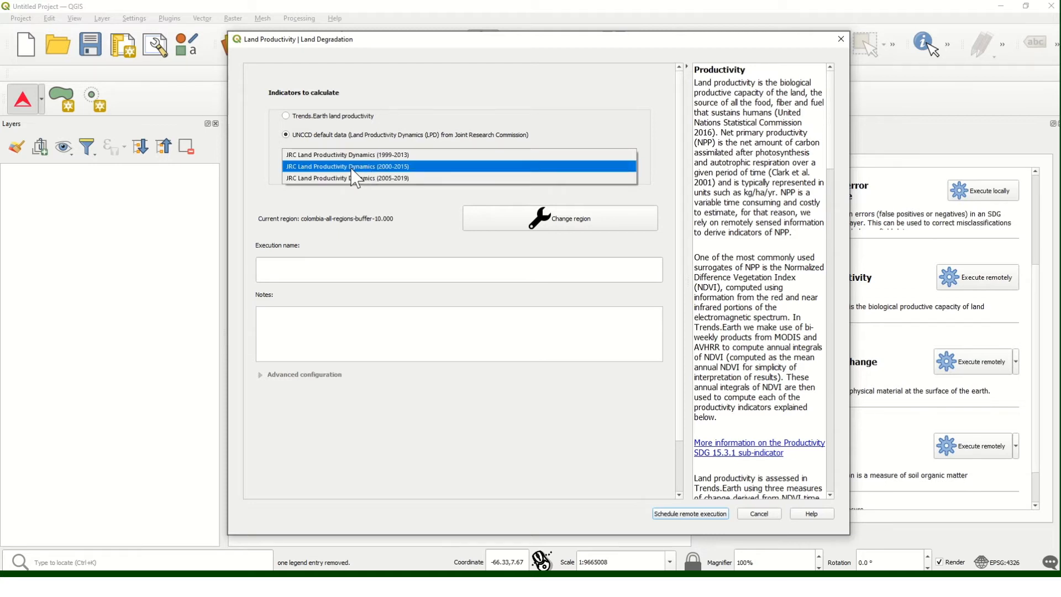
{"action": "left_click", "coordinate": [352, 167]}
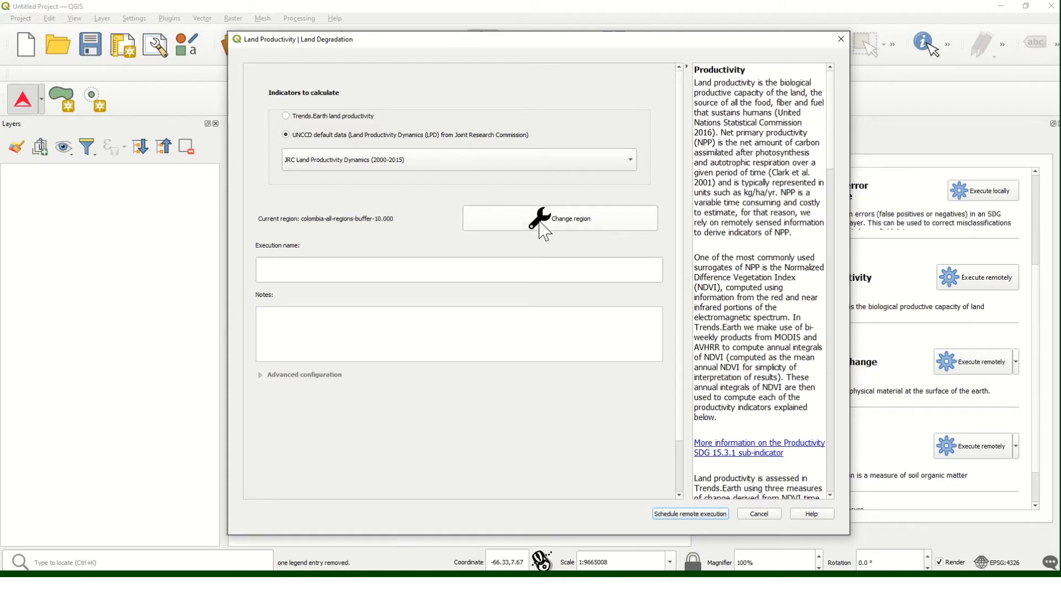
Step: Check the Colombia region setting, then name the execution COL_landProductivity_sub with the note "LPD for baseline"
{"action": "left_click", "coordinate": [566, 230]}
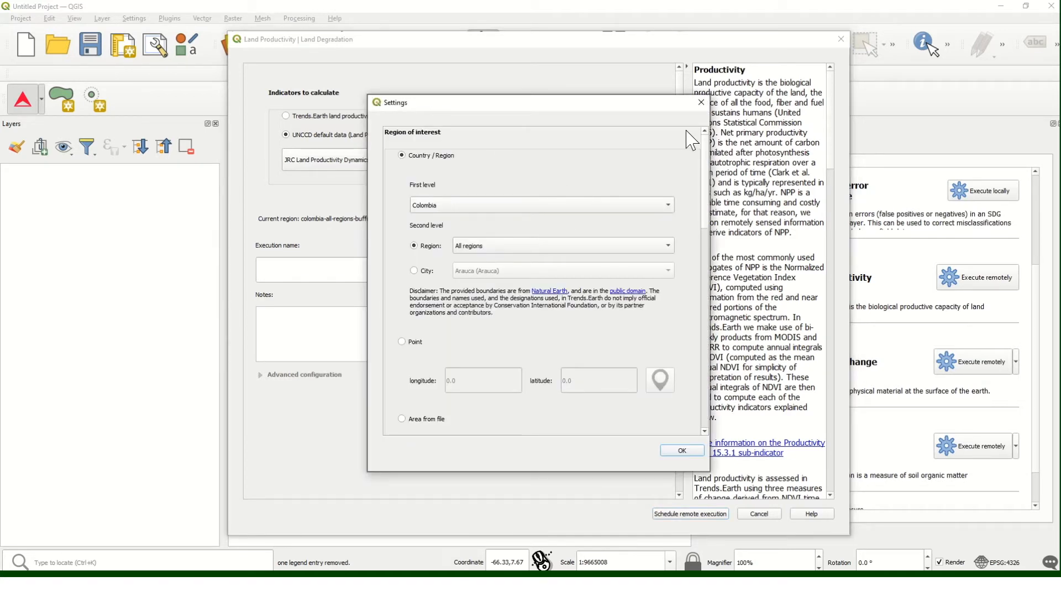
{"action": "left_click", "coordinate": [700, 103]}
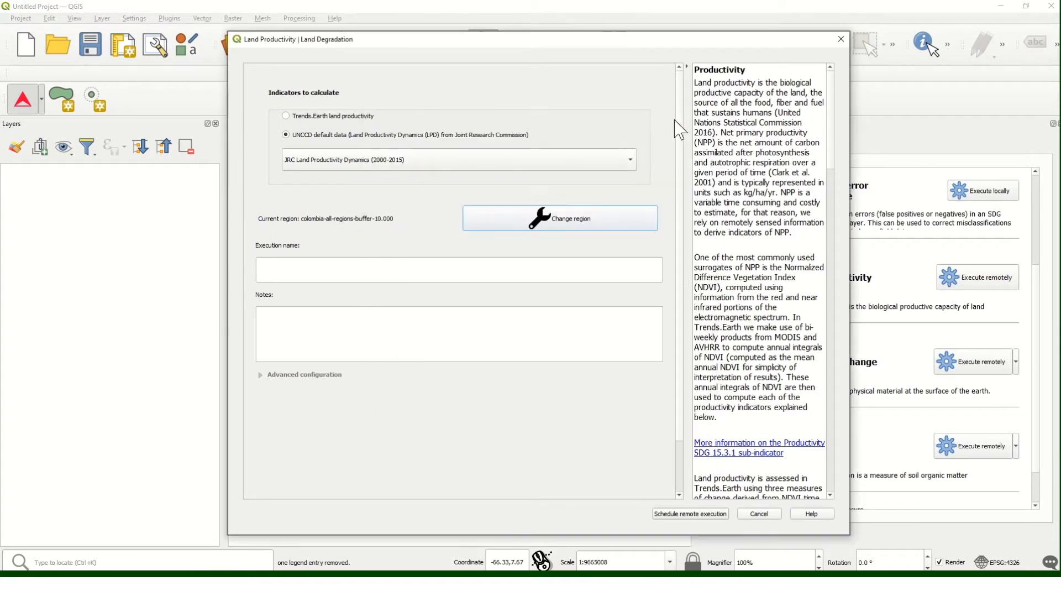
{"action": "left_click", "coordinate": [373, 274]}
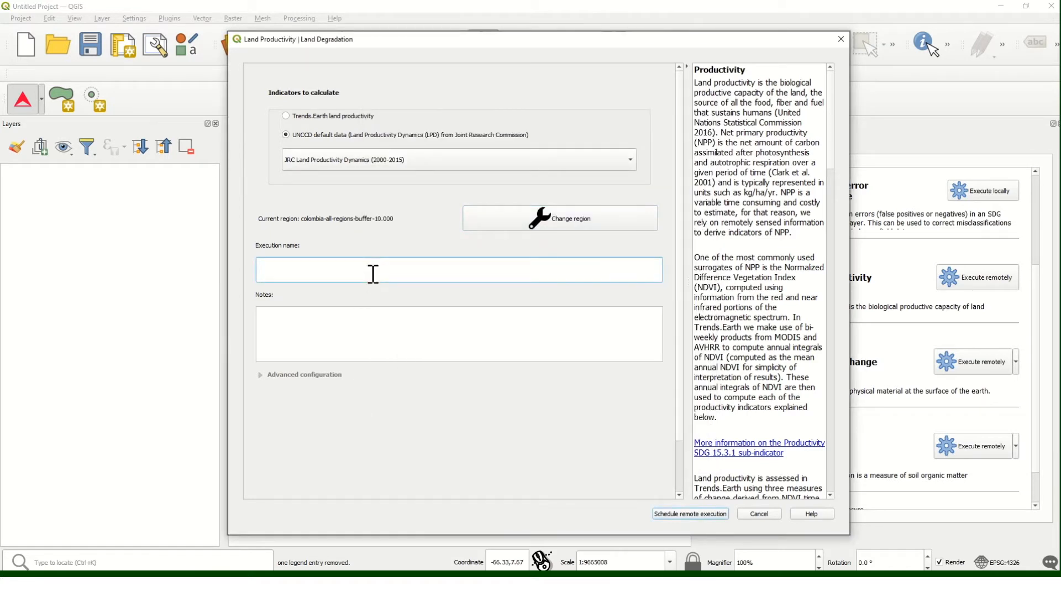
{"action": "type", "text": "COL_landProductivity_sub"}
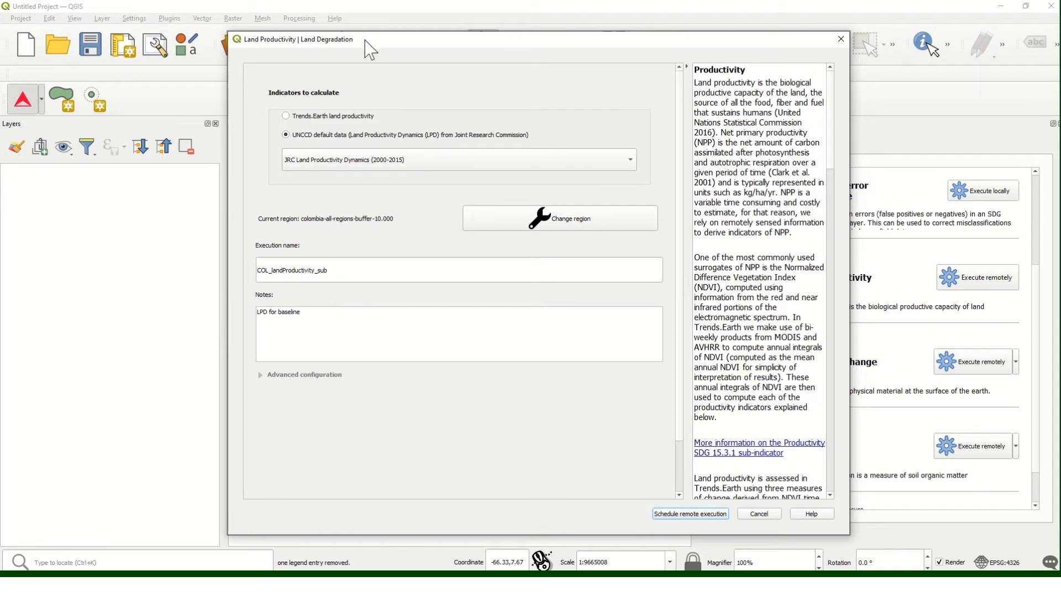
{"action": "left_click_drag", "start_coordinate": [365, 40], "coordinate": [327, 24]}
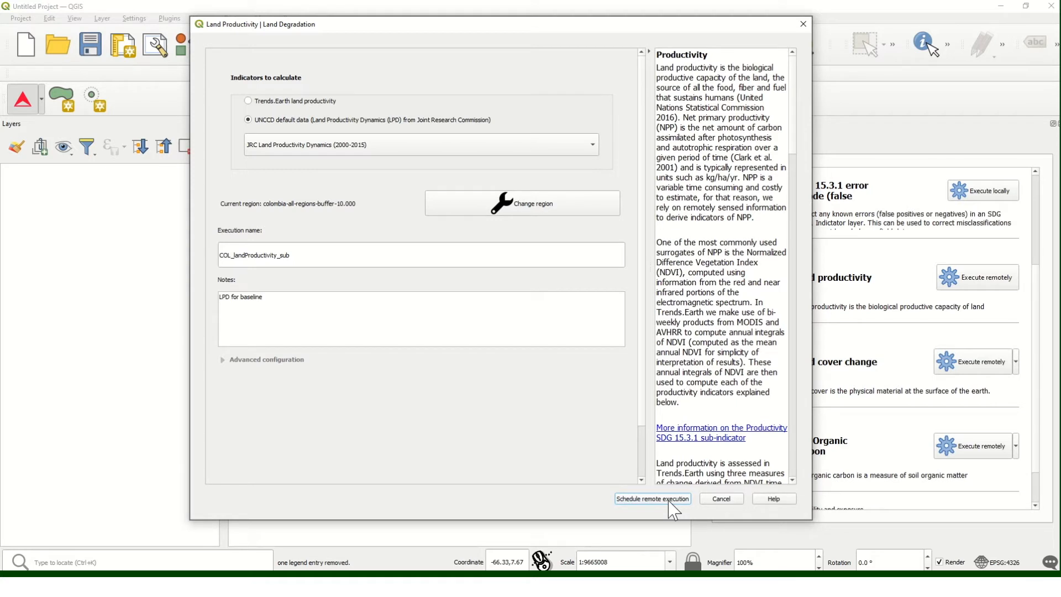
Step: Switch the indicator to Trends.Earth land productivity and expand the advanced configuration in an enlarged dialog
{"action": "left_click", "coordinate": [277, 103]}
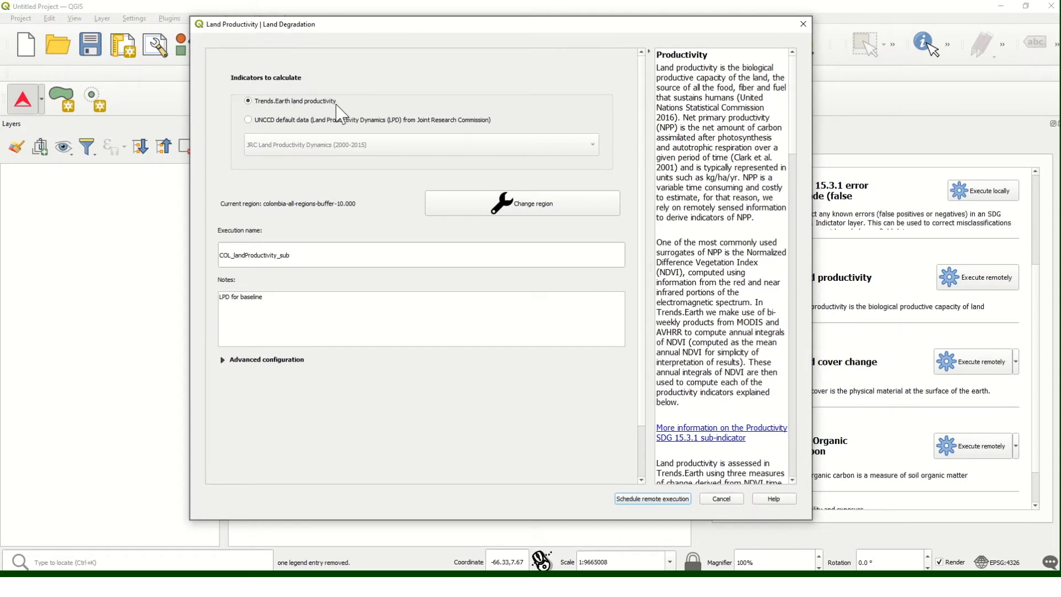
{"action": "left_click", "coordinate": [269, 363]}
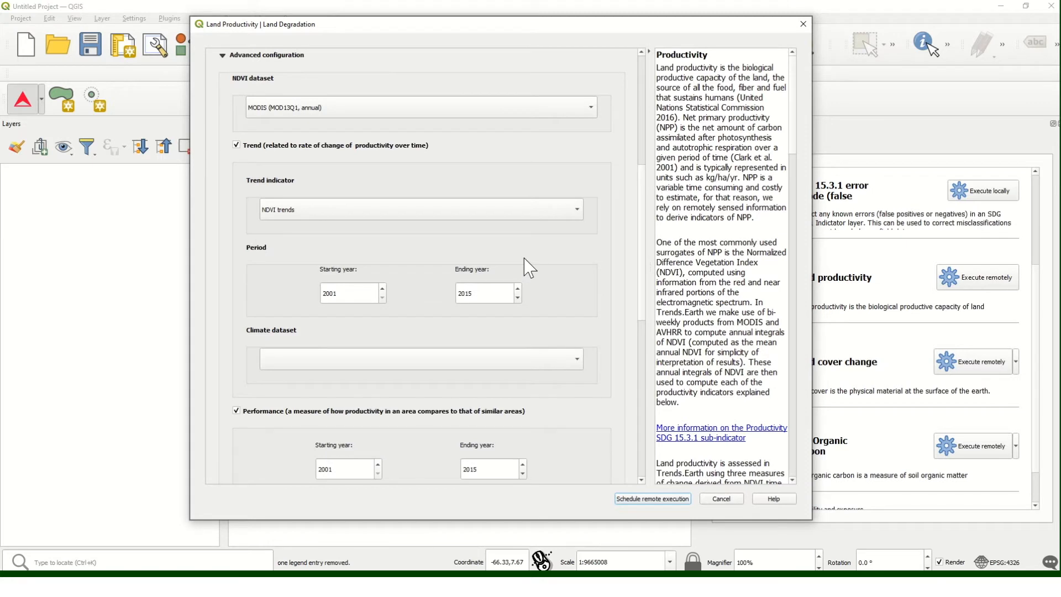
{"action": "left_click_drag", "start_coordinate": [599, 520], "coordinate": [599, 561]}
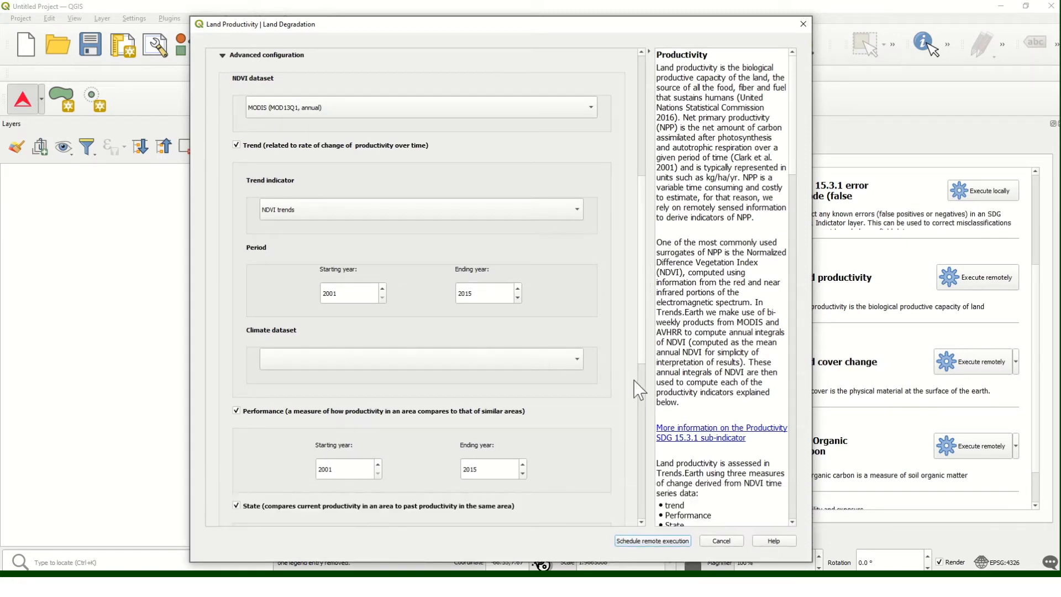
{"action": "scroll", "coordinate": [646, 348], "scroll_direction": "up", "scroll_amount": 1}
{"action": "scroll", "coordinate": [646, 348], "scroll_direction": "up", "scroll_amount": 4}
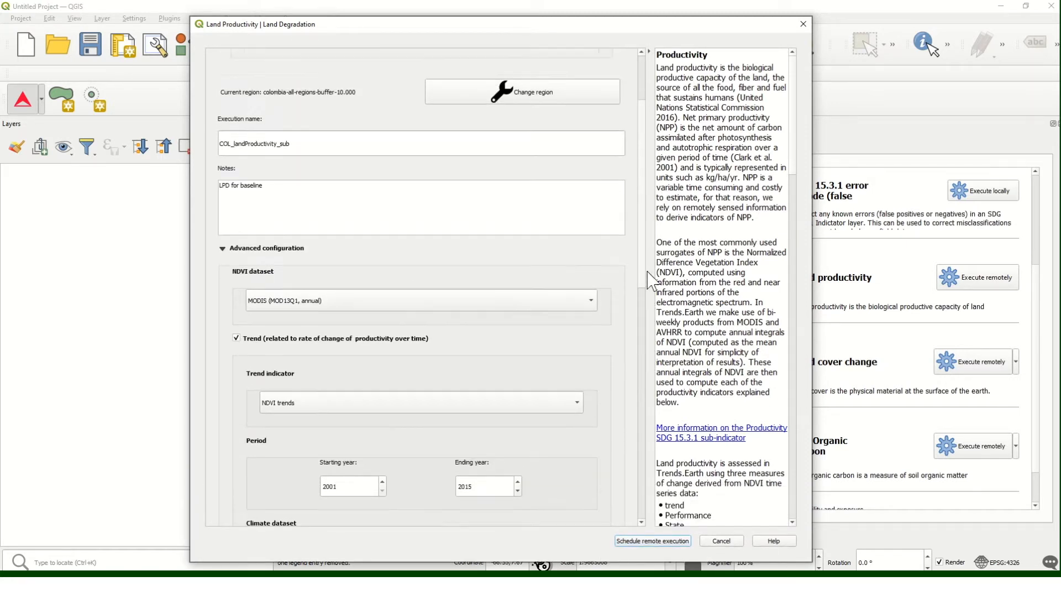
Step: Examine the NDVI dataset and trend indicator options, keeping MODIS (MOD13Q1, annual), the Trend measure enabled and NDVI trends
{"action": "left_click", "coordinate": [469, 316]}
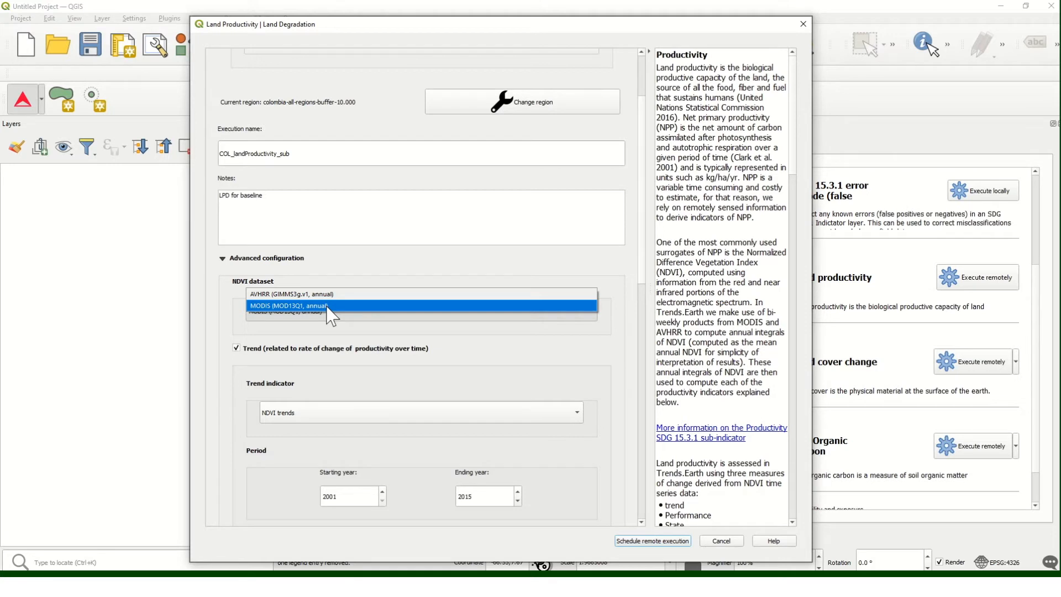
{"action": "left_click", "coordinate": [279, 351]}
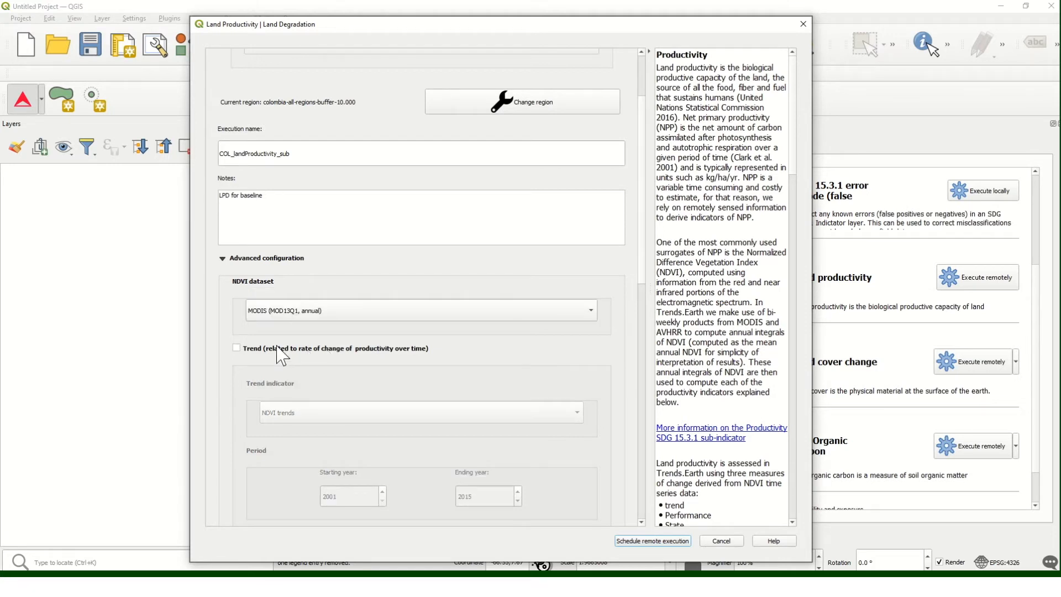
{"action": "left_click", "coordinate": [277, 348]}
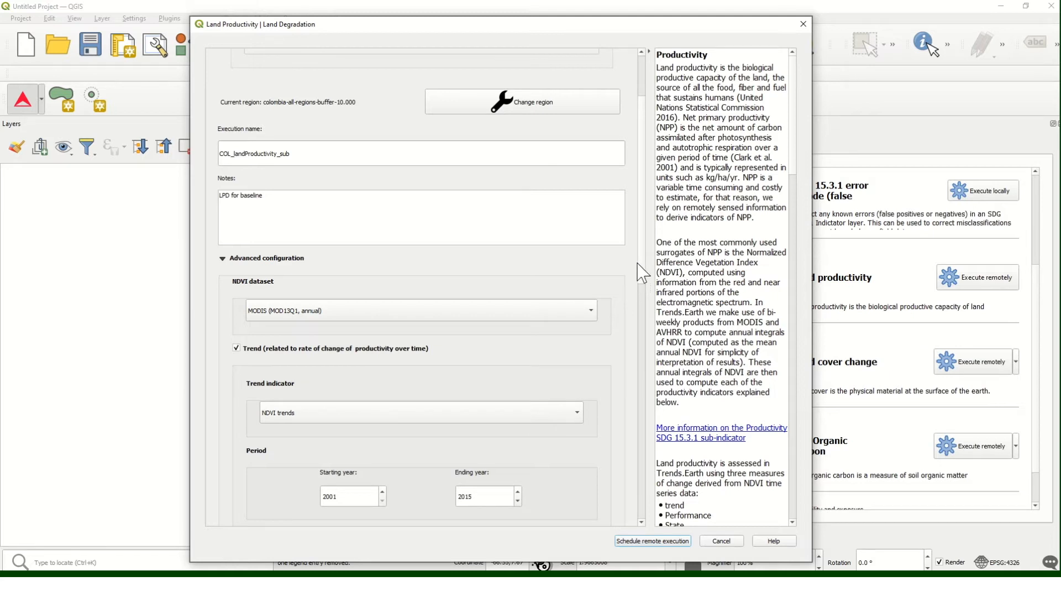
{"action": "scroll", "coordinate": [647, 277], "scroll_direction": "down", "scroll_amount": 5}
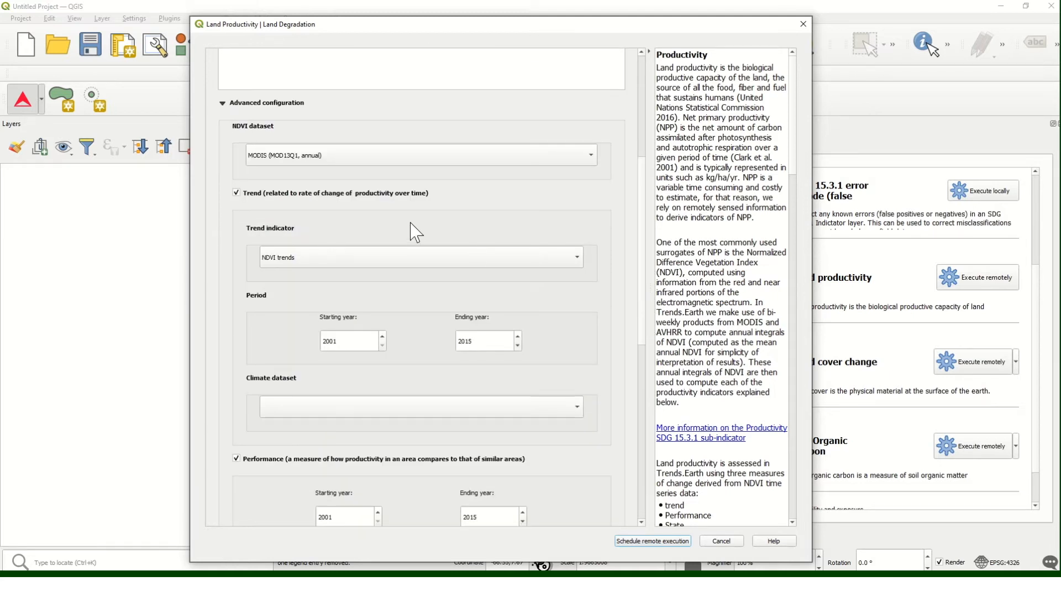
{"action": "left_click", "coordinate": [308, 259]}
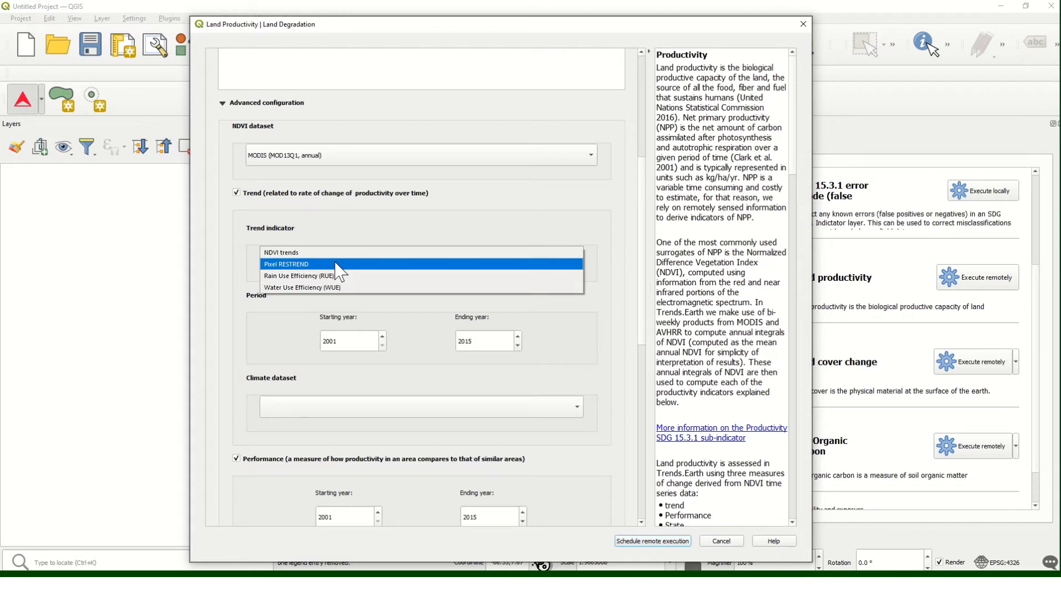
{"action": "left_click", "coordinate": [717, 281]}
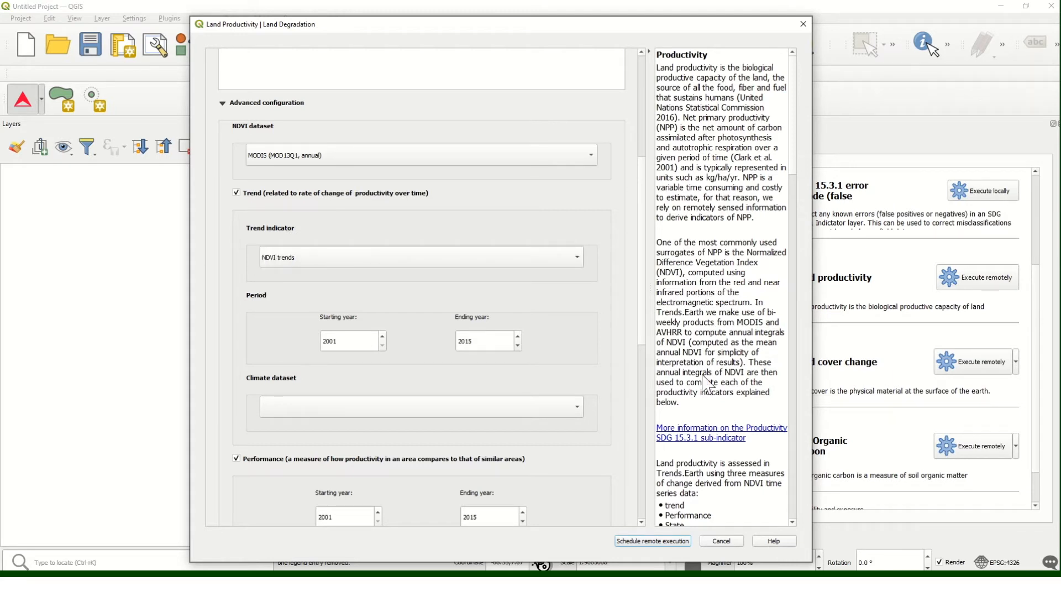
Step: Read the online documentation on the Productivity sub-indicator in an enlarged browser window, then close it
{"action": "left_click", "coordinate": [699, 438]}
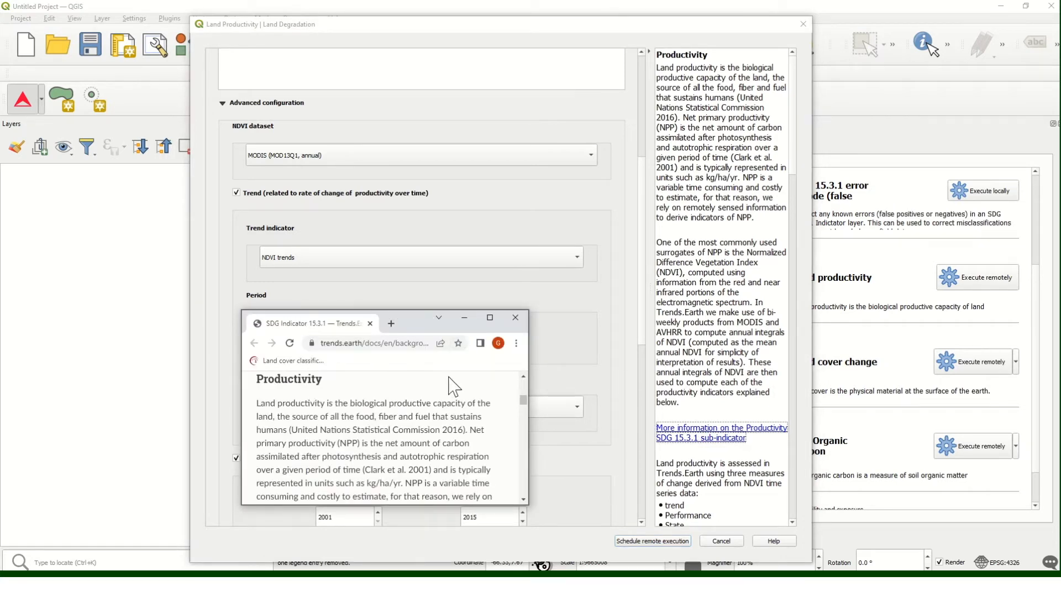
{"action": "left_click_drag", "start_coordinate": [417, 305], "coordinate": [384, 94]}
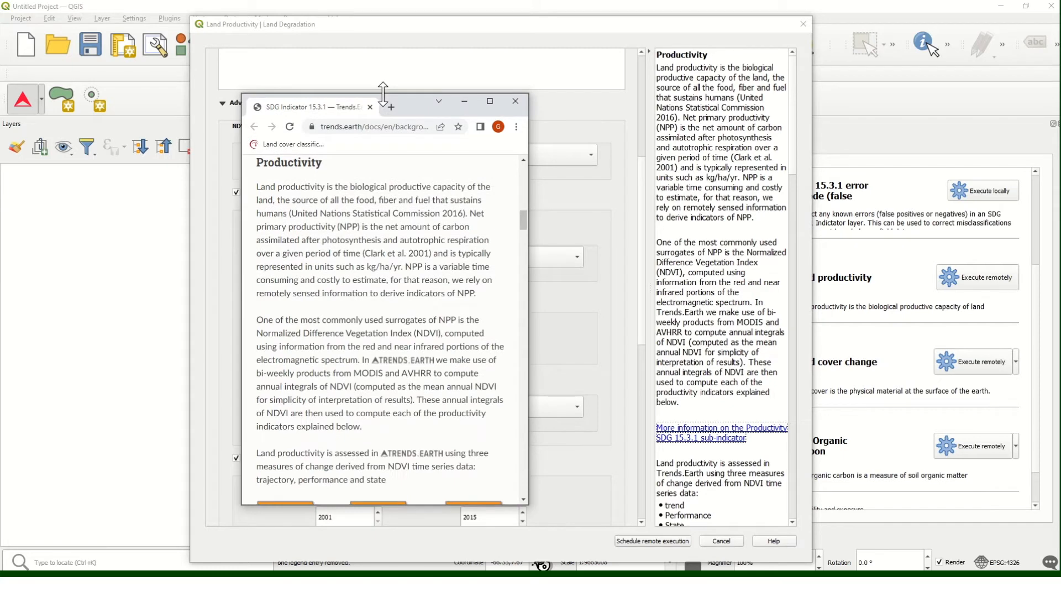
{"action": "left_click_drag", "start_coordinate": [528, 156], "coordinate": [860, 155]}
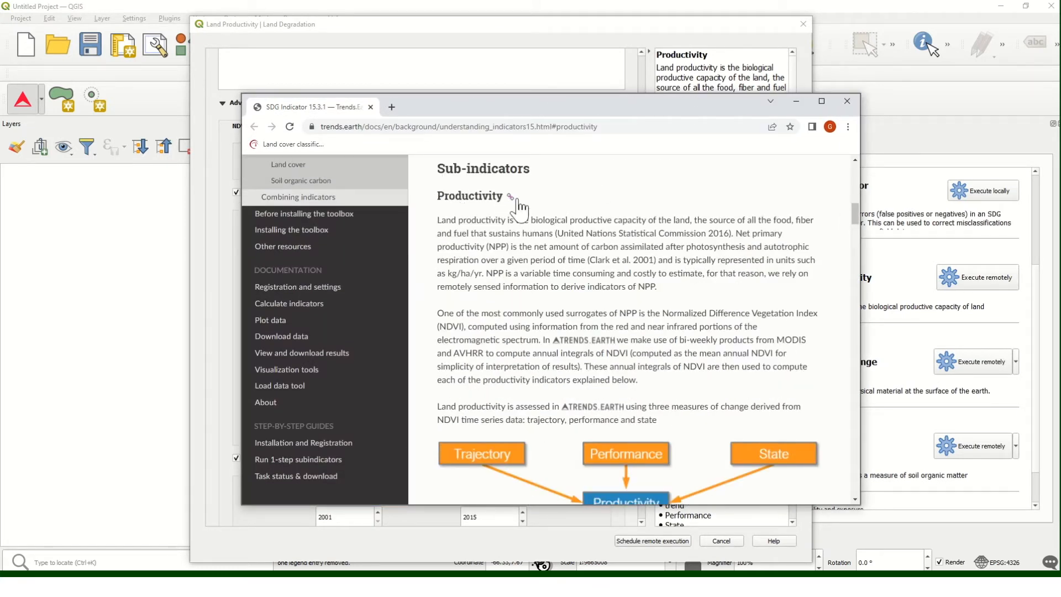
{"action": "scroll", "coordinate": [696, 265], "scroll_direction": "down", "scroll_amount": 3}
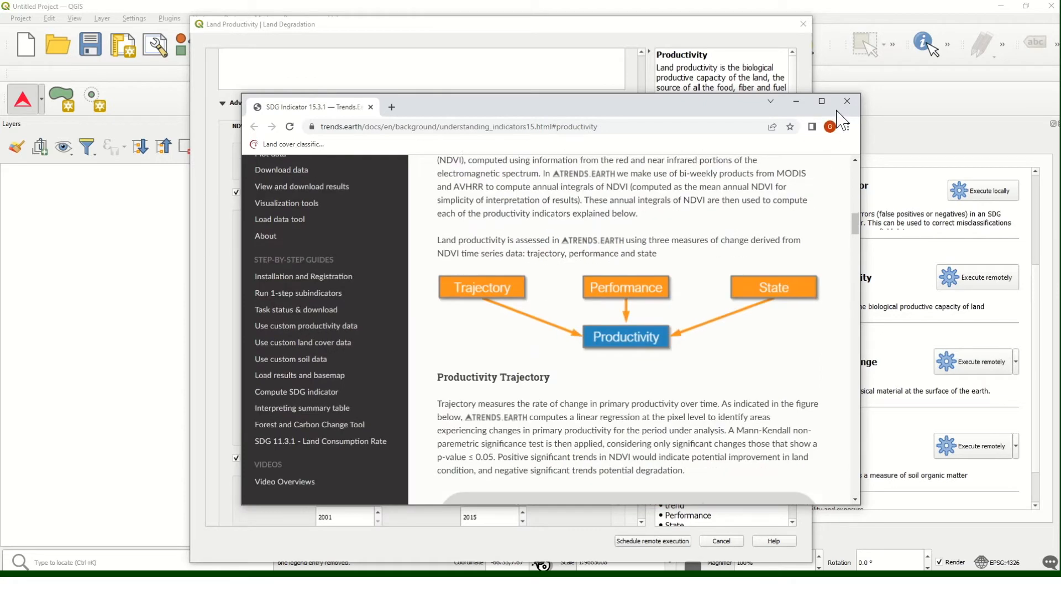
{"action": "left_click", "coordinate": [847, 101]}
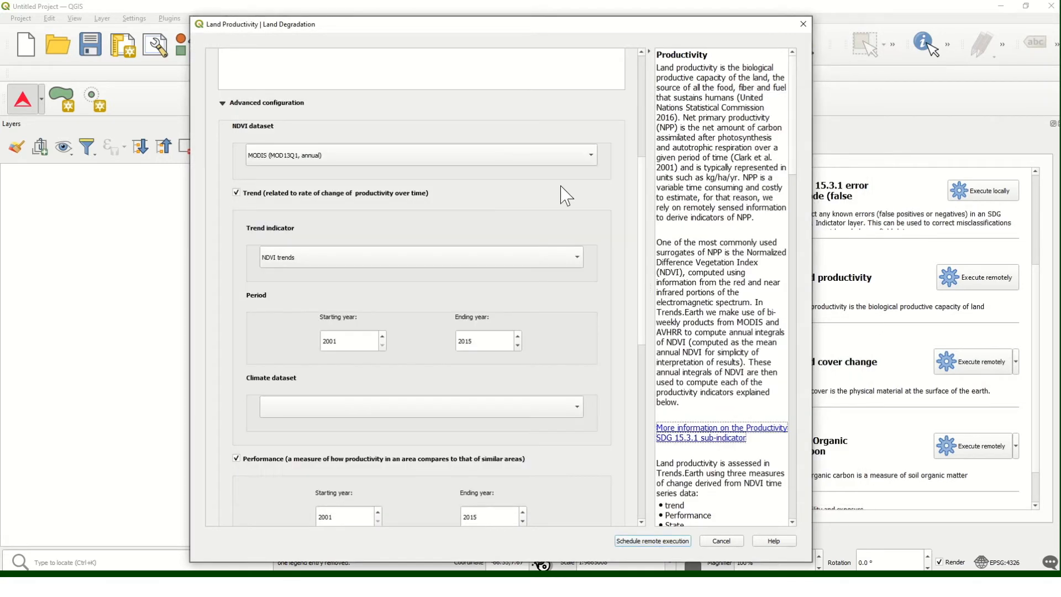
Step: Check the starting and ending years of the trend period without changing them
{"action": "double_click", "coordinate": [356, 342]}
{"action": "double_click", "coordinate": [497, 341]}
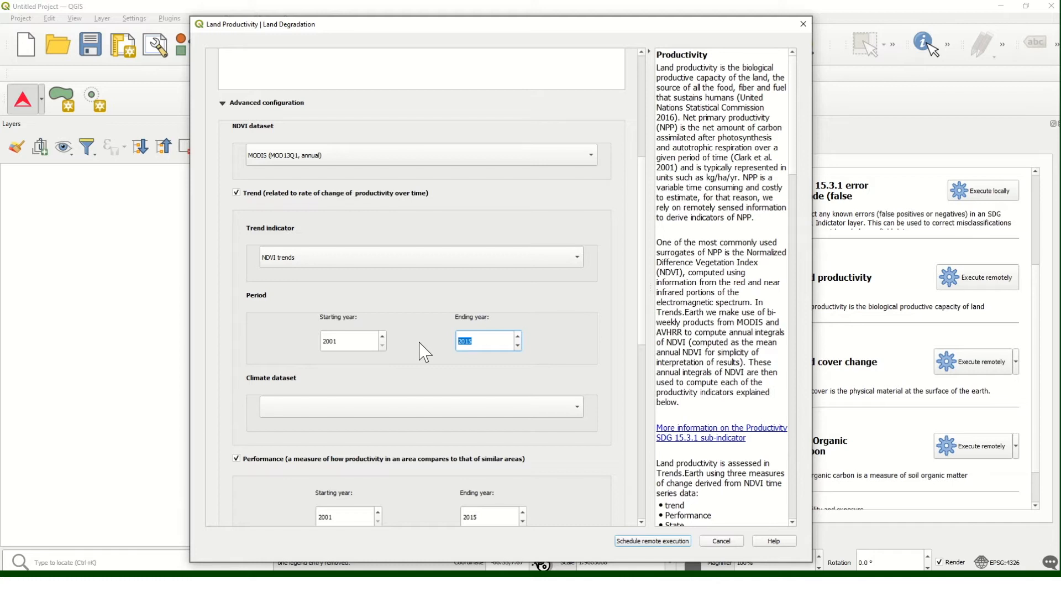
{"action": "double_click", "coordinate": [344, 342]}
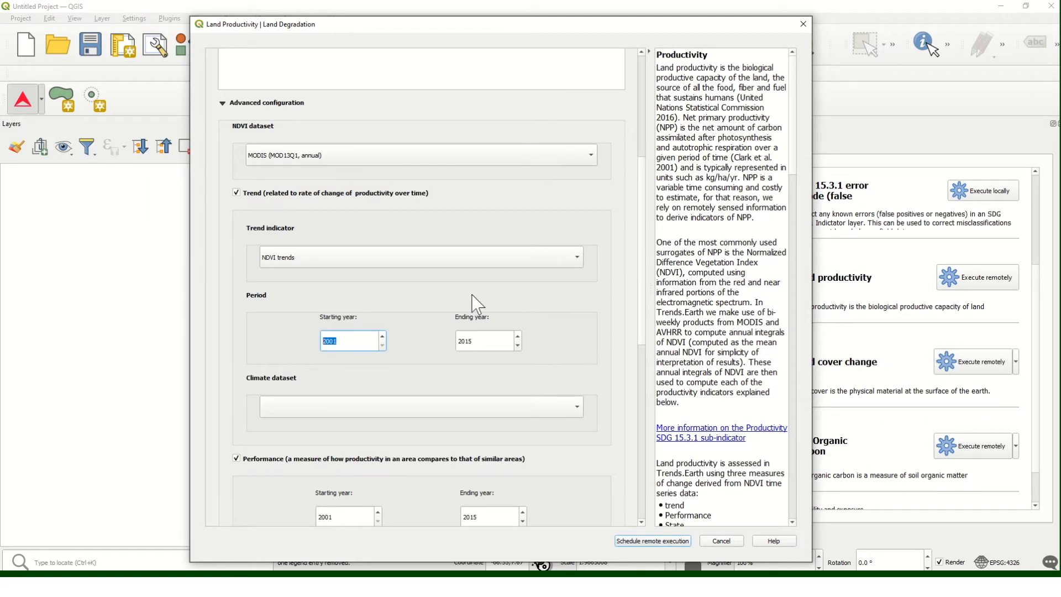
{"action": "left_click", "coordinate": [364, 341]}
Step: Set the trend indicator to Pixel RESTREND and keep CHIRPS as its climate dataset
{"action": "scroll", "coordinate": [644, 364], "scroll_direction": "down", "scroll_amount": 3}
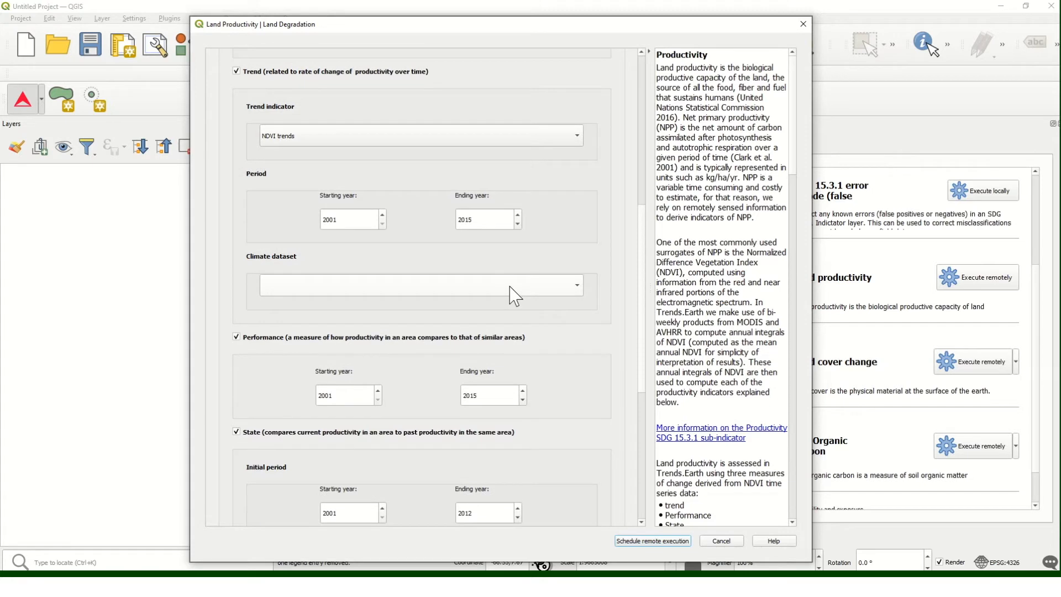
{"action": "left_click", "coordinate": [438, 137]}
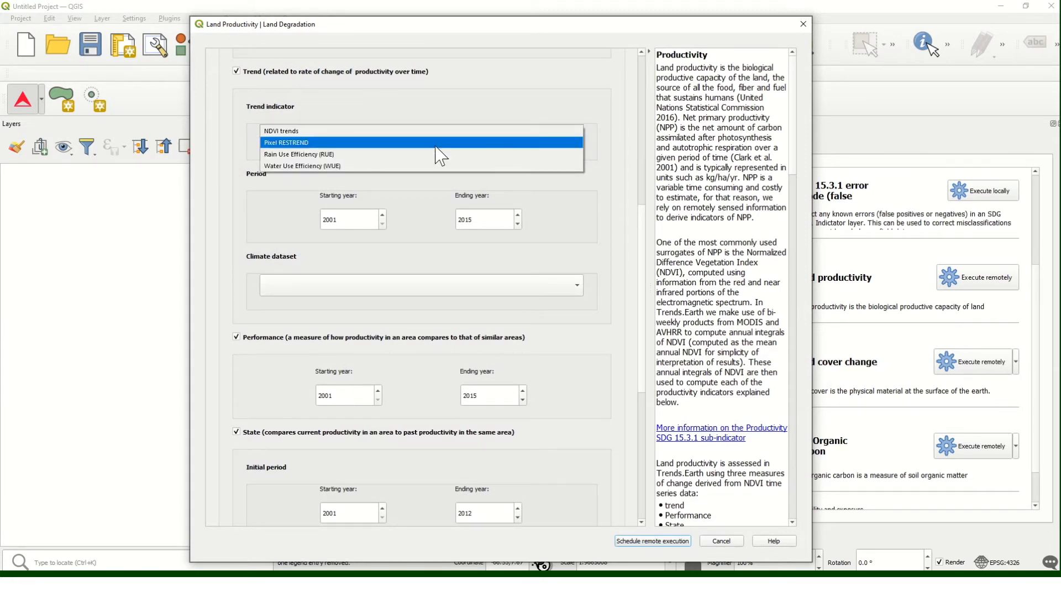
{"action": "left_click", "coordinate": [436, 145]}
{"action": "left_click", "coordinate": [427, 285]}
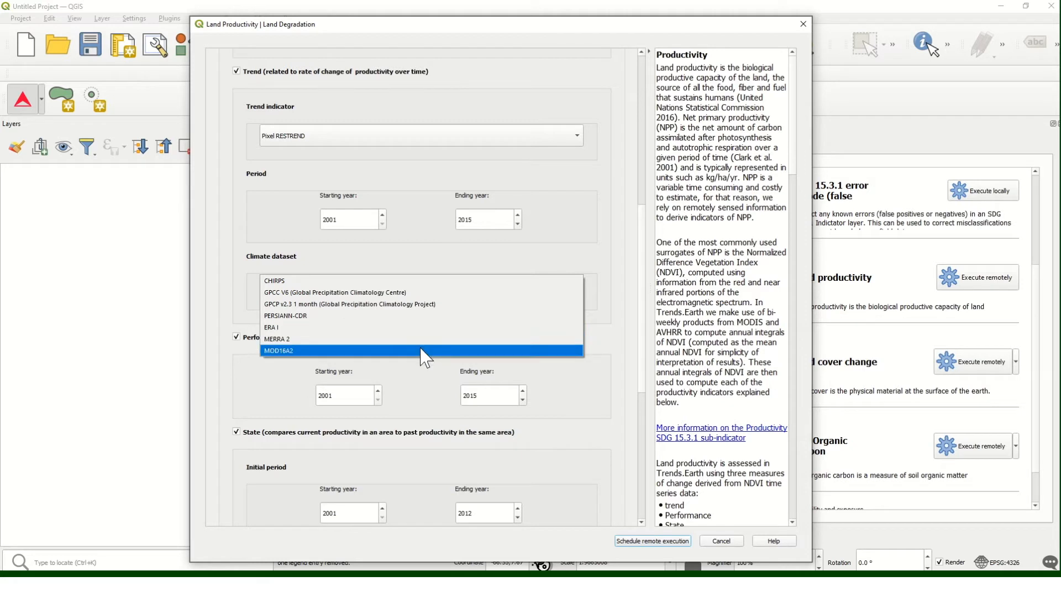
{"action": "left_click", "coordinate": [409, 255]}
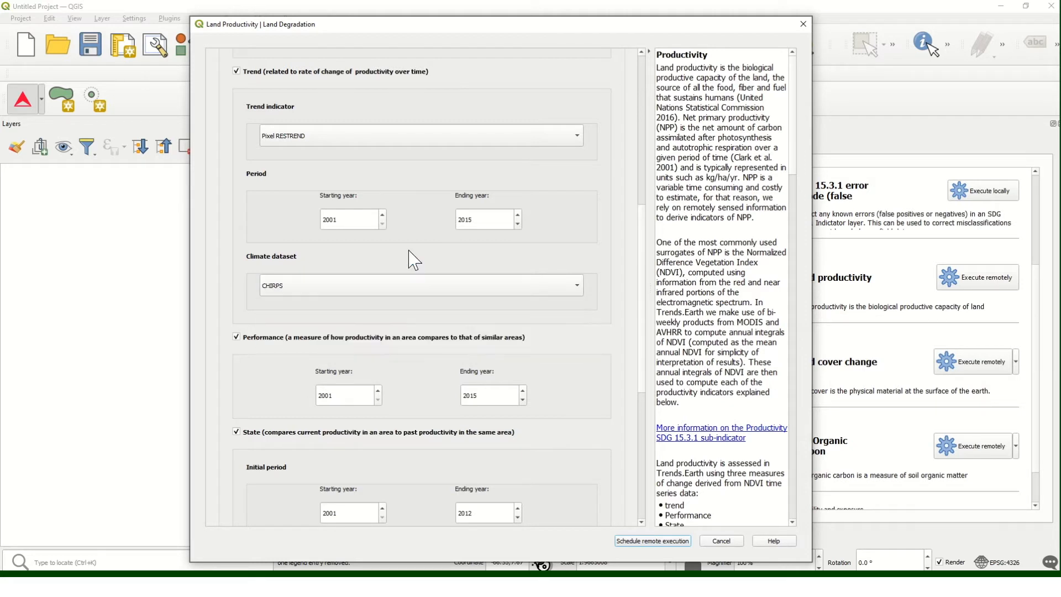
Step: Review the available trend indicators and climate datasets, keeping Pixel RESTREND and CHIRPS selected
{"action": "left_click", "coordinate": [443, 143]}
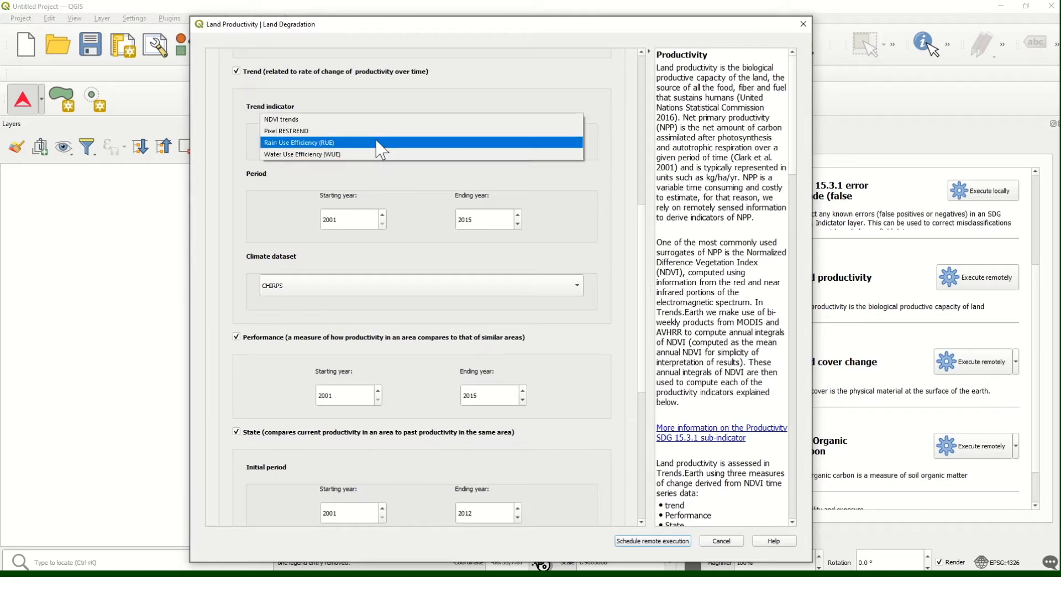
{"action": "left_click", "coordinate": [304, 232]}
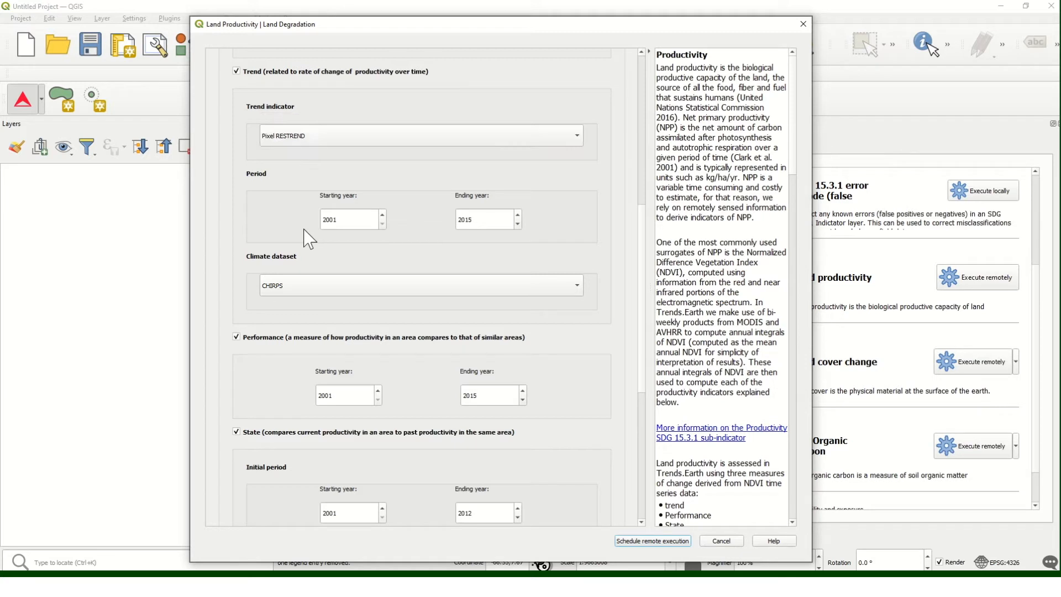
{"action": "left_click", "coordinate": [305, 295]}
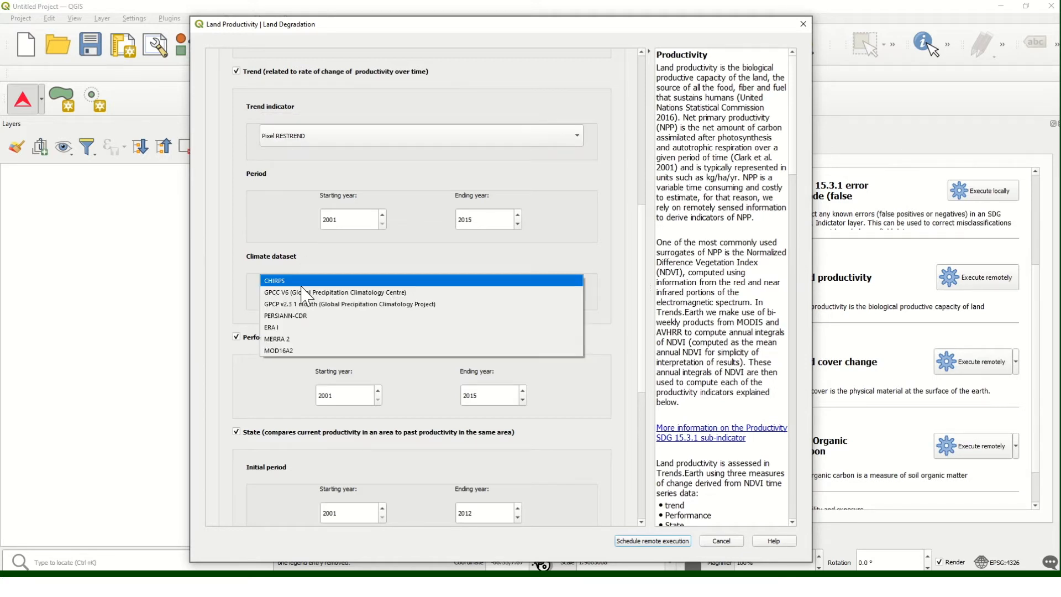
{"action": "key", "text": "Escape"}
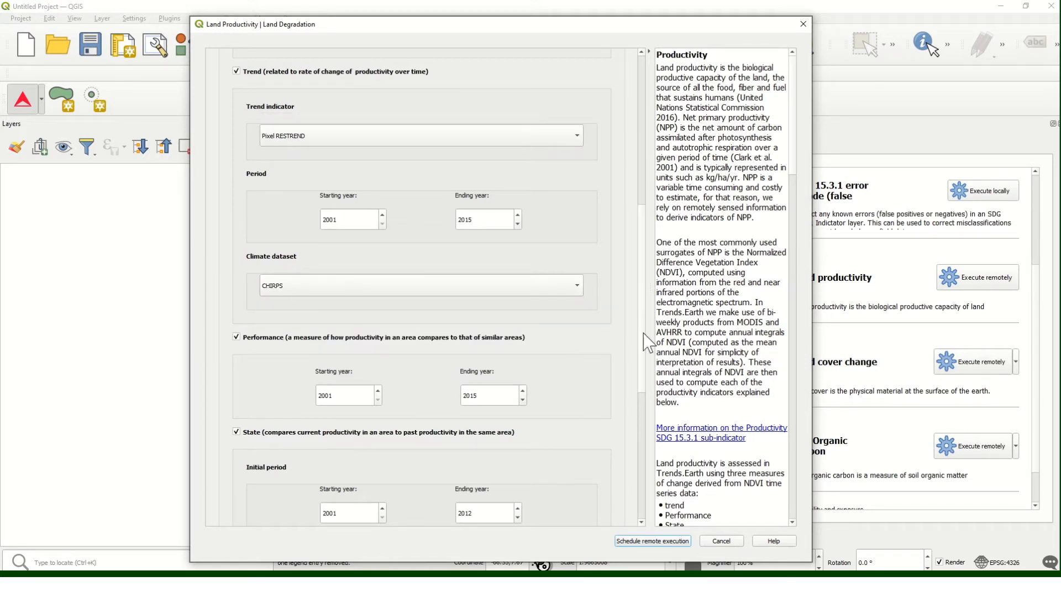
Step: Widen the land productivity dialog and read its help text down to the Productivity trend explanation
{"action": "left_click_drag", "start_coordinate": [820, 330], "coordinate": [882, 331]}
{"action": "scroll", "coordinate": [823, 381], "scroll_direction": "down", "scroll_amount": 2}
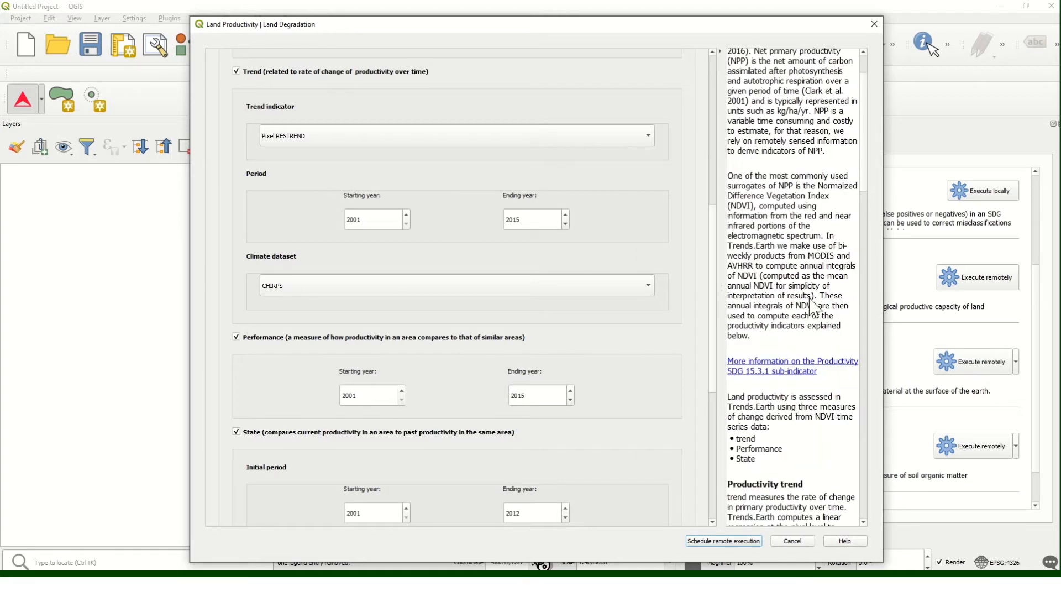
{"action": "scroll", "coordinate": [813, 304], "scroll_direction": "down", "scroll_amount": 1}
{"action": "scroll", "coordinate": [868, 205], "scroll_direction": "down", "scroll_amount": 3}
{"action": "scroll", "coordinate": [868, 209], "scroll_direction": "down", "scroll_amount": 1}
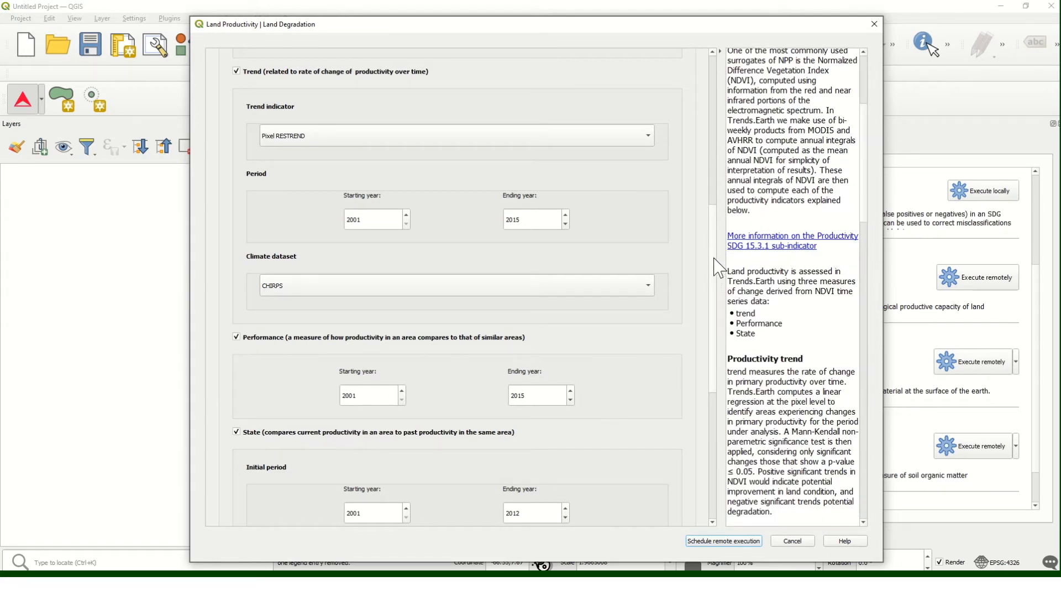
Step: Review the Performance and State periods, schedule the land productivity calculation for remote execution, and show the datasets list
{"action": "scroll", "coordinate": [718, 276], "scroll_direction": "down", "scroll_amount": 5}
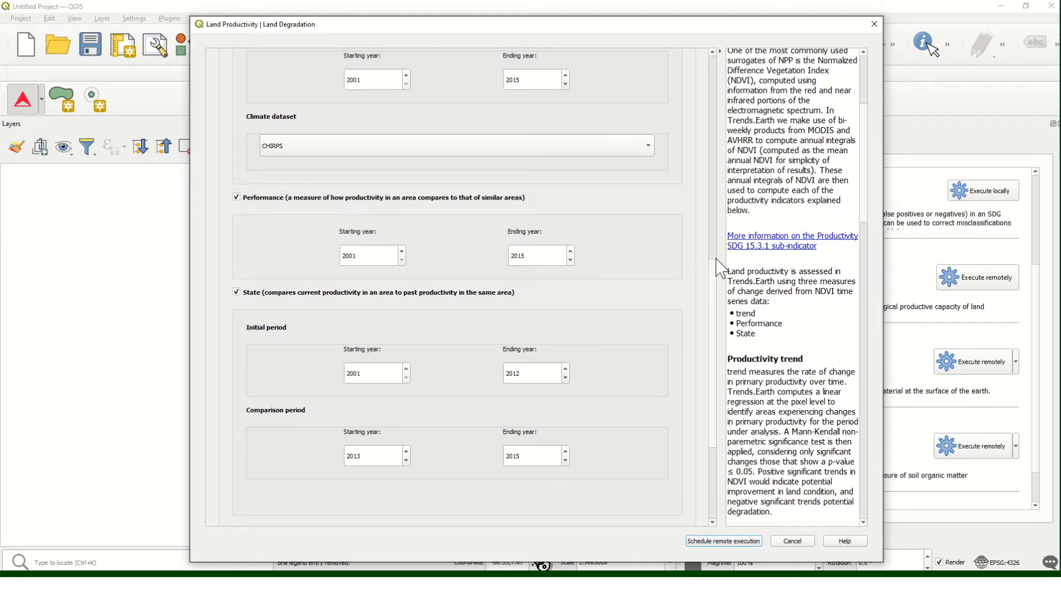
{"action": "scroll", "coordinate": [720, 287], "scroll_direction": "down", "scroll_amount": 2}
{"action": "scroll", "coordinate": [720, 296], "scroll_direction": "down", "scroll_amount": 2}
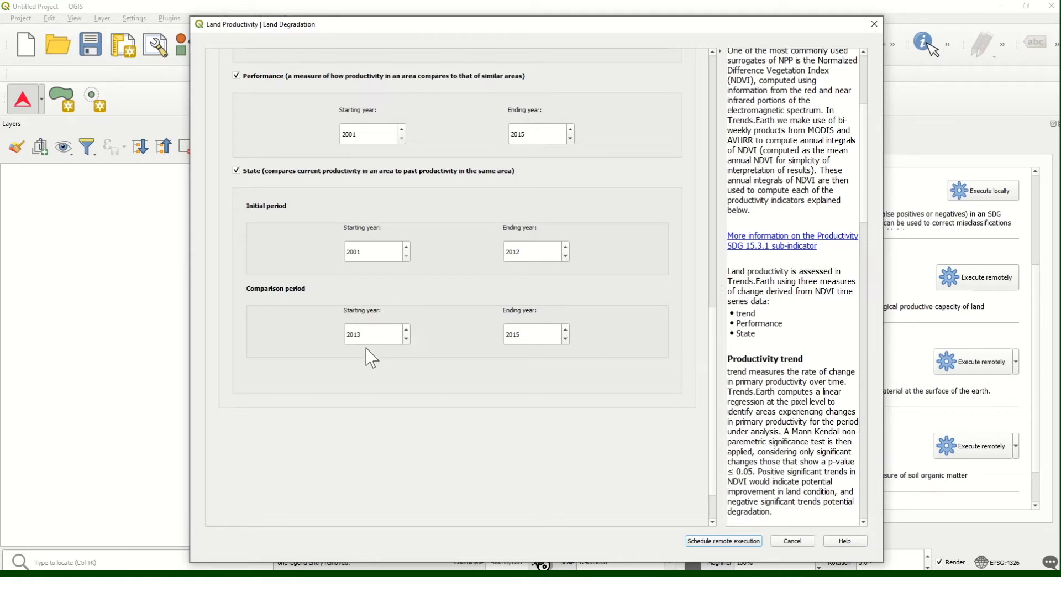
{"action": "scroll", "coordinate": [713, 381], "scroll_direction": "up", "scroll_amount": 1}
{"action": "scroll", "coordinate": [711, 371], "scroll_direction": "up", "scroll_amount": 6}
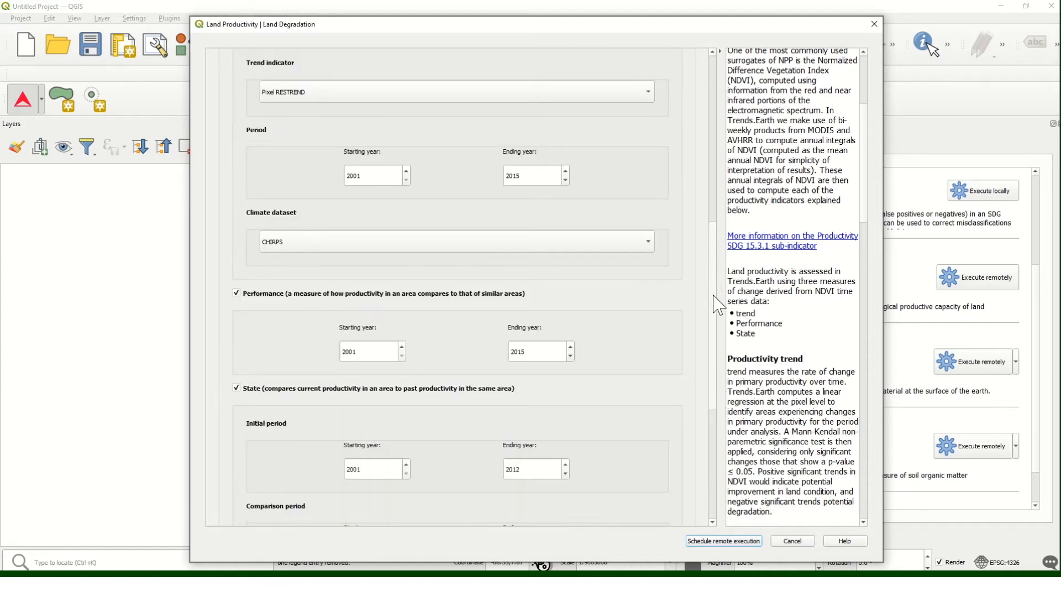
{"action": "scroll", "coordinate": [714, 331], "scroll_direction": "down", "scroll_amount": 5}
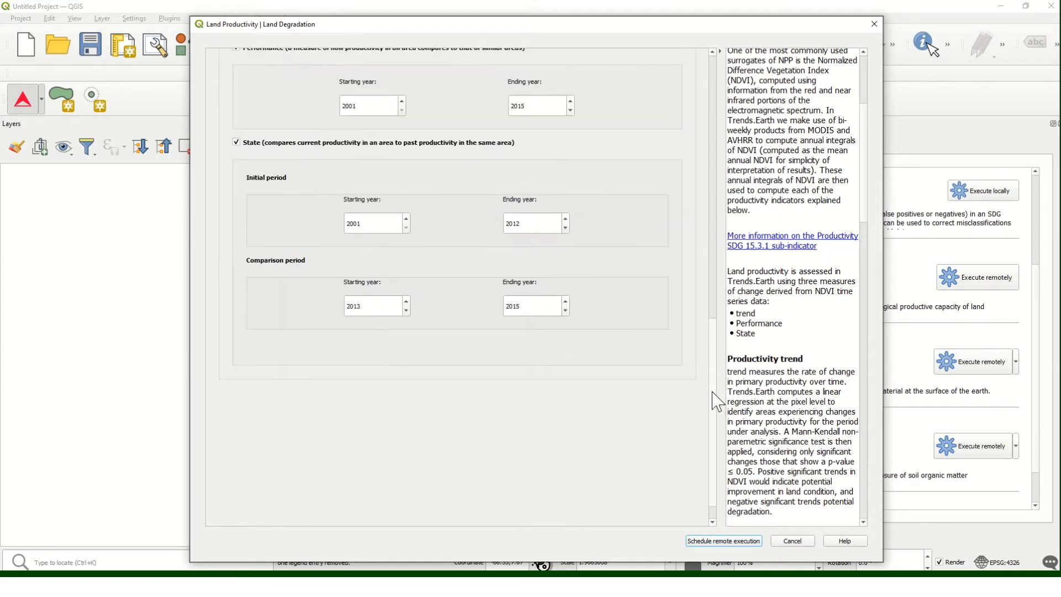
{"action": "left_click", "coordinate": [710, 542]}
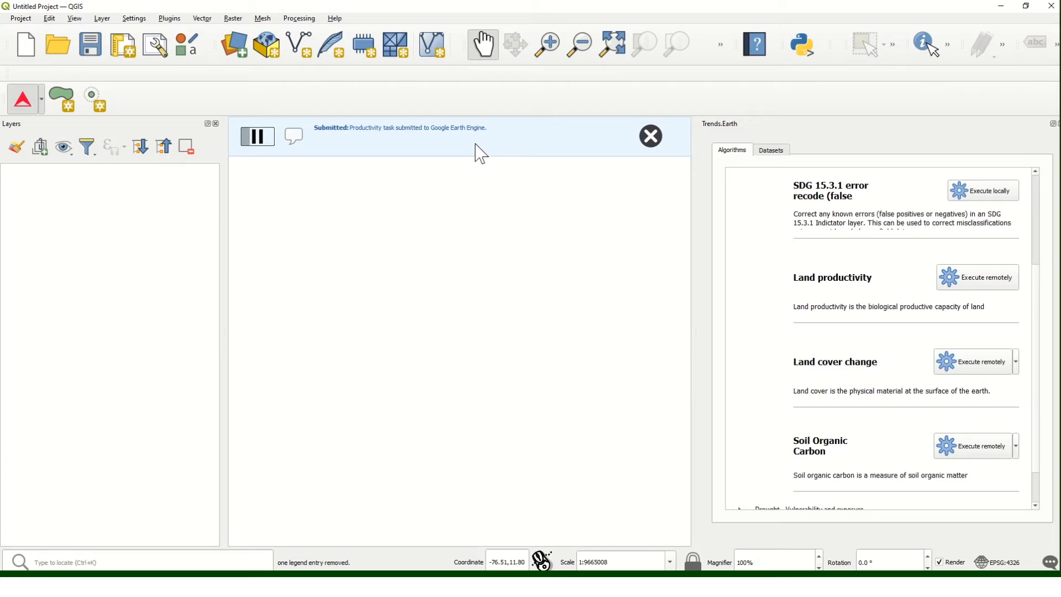
{"action": "left_click", "coordinate": [769, 151]}
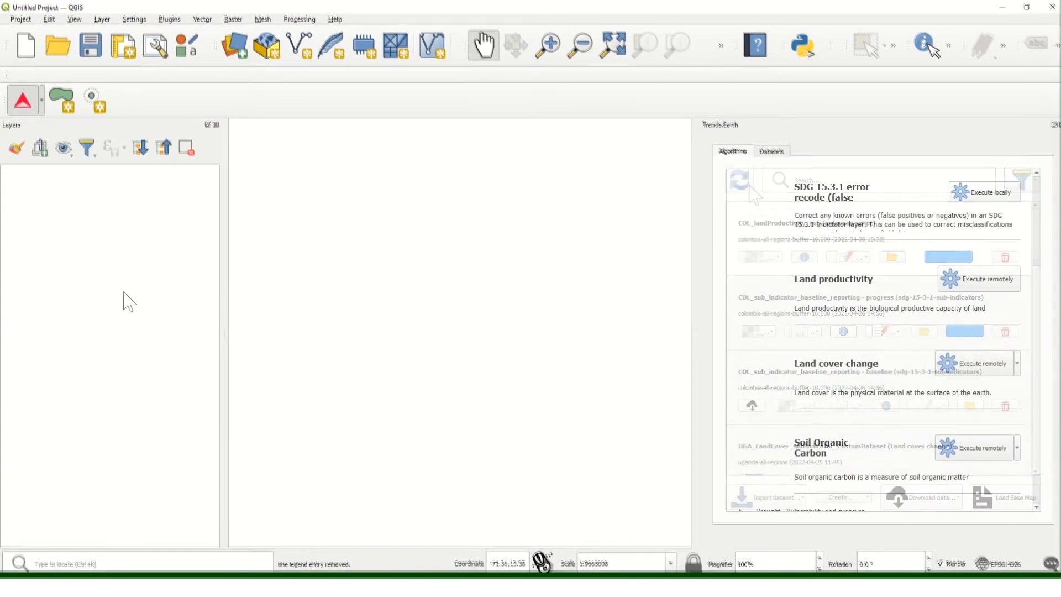
Step: Try the UNCCD default data with JRC Land Productivity Dynamics (2005-2019) in the land productivity tool, and cancel without scheduling
{"action": "left_click", "coordinate": [984, 287]}
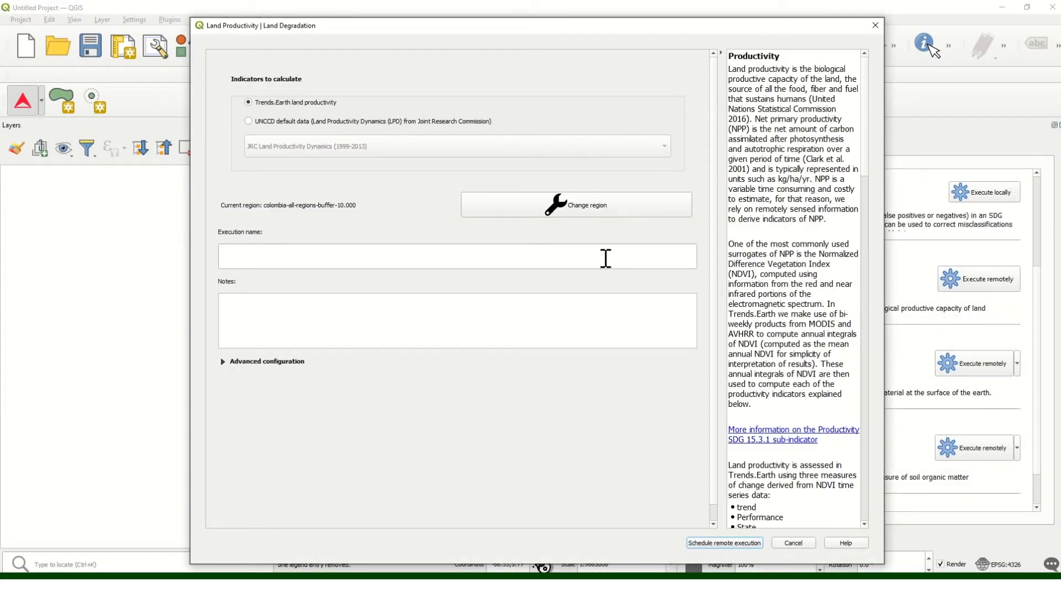
{"action": "left_click", "coordinate": [358, 123]}
{"action": "left_click", "coordinate": [360, 147]}
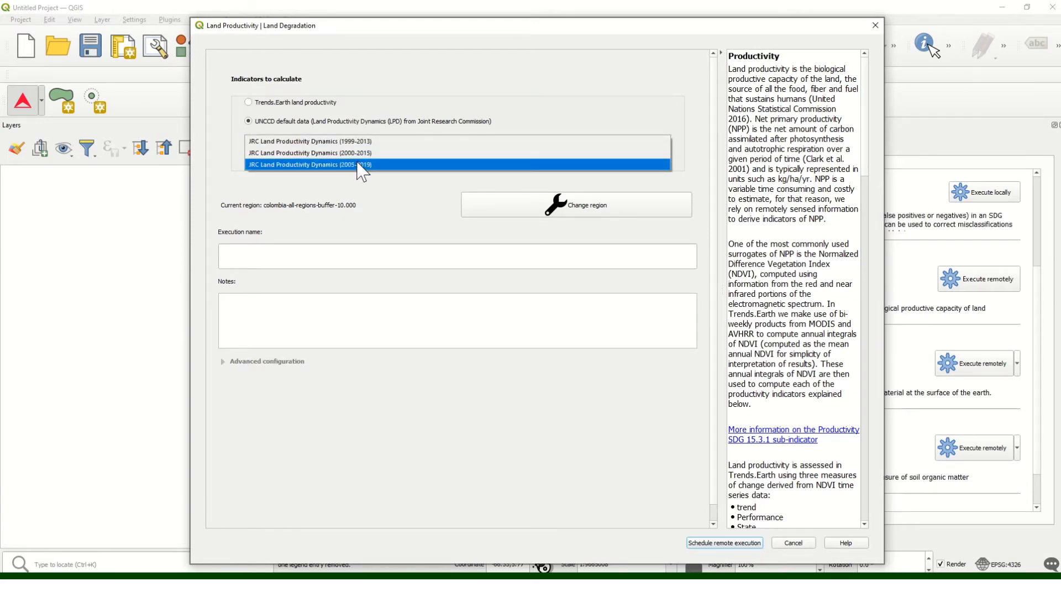
{"action": "left_click", "coordinate": [357, 165]}
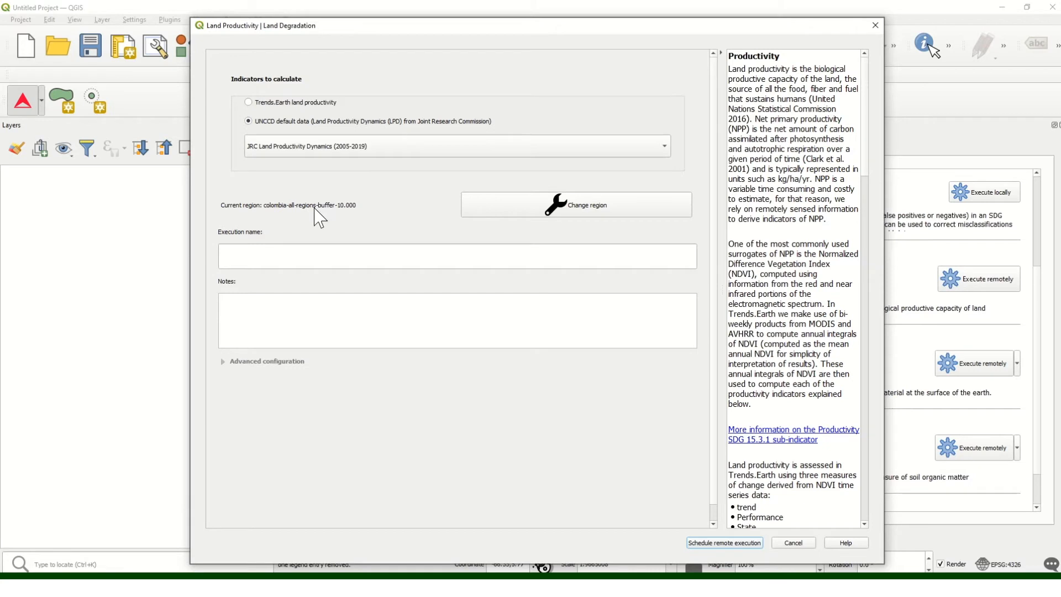
{"action": "left_click", "coordinate": [291, 257]}
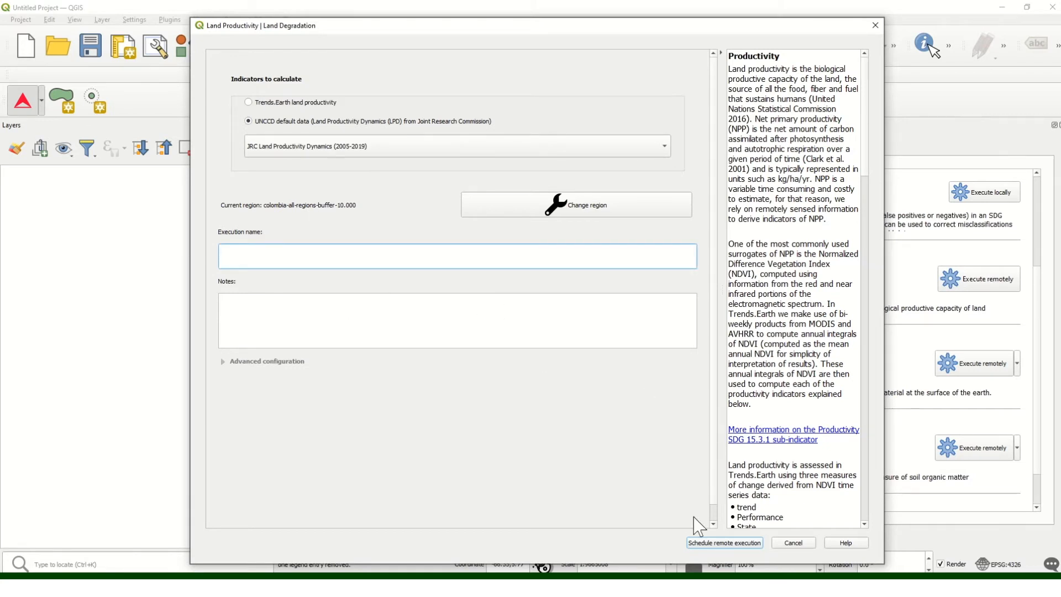
{"action": "left_click", "coordinate": [787, 543]}
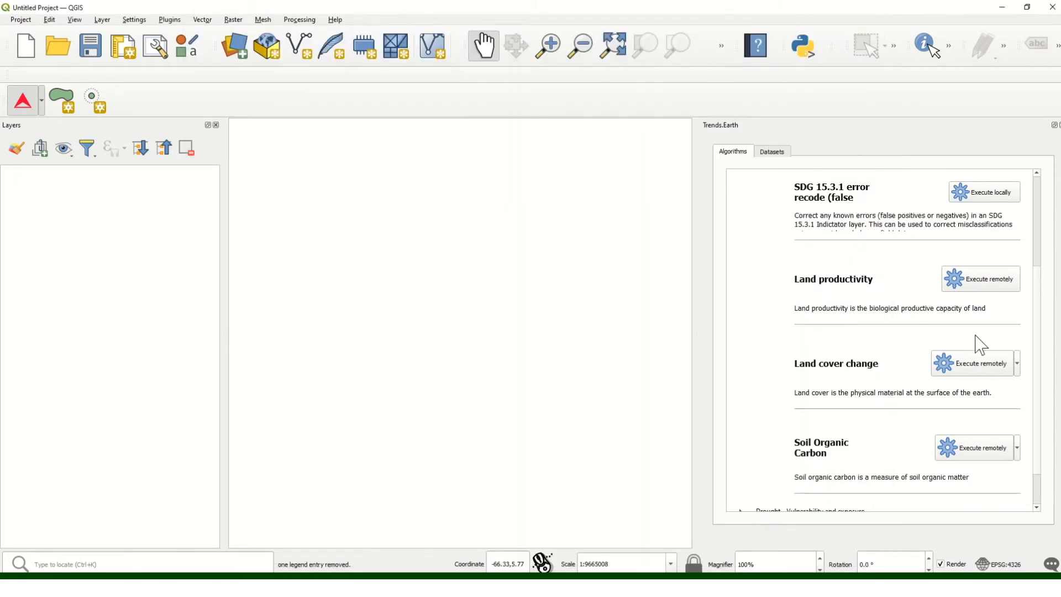
Step: Open the remote land cover change tool, name the execution COL_LandCover_sub and enter the note "Default Data"
{"action": "left_click_drag", "start_coordinate": [1036, 293], "coordinate": [1037, 315]}
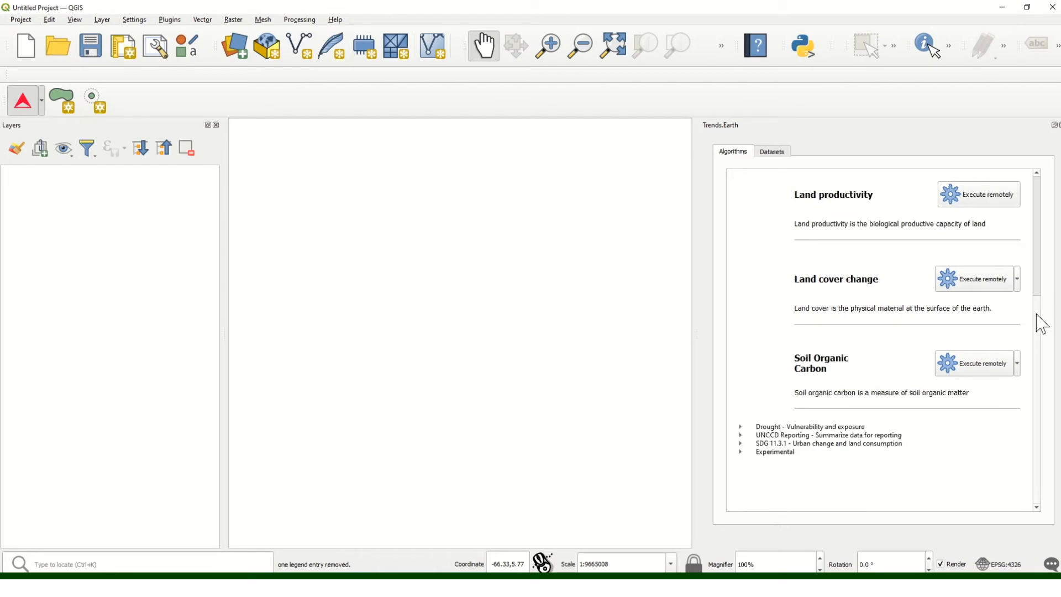
{"action": "left_click", "coordinate": [992, 287]}
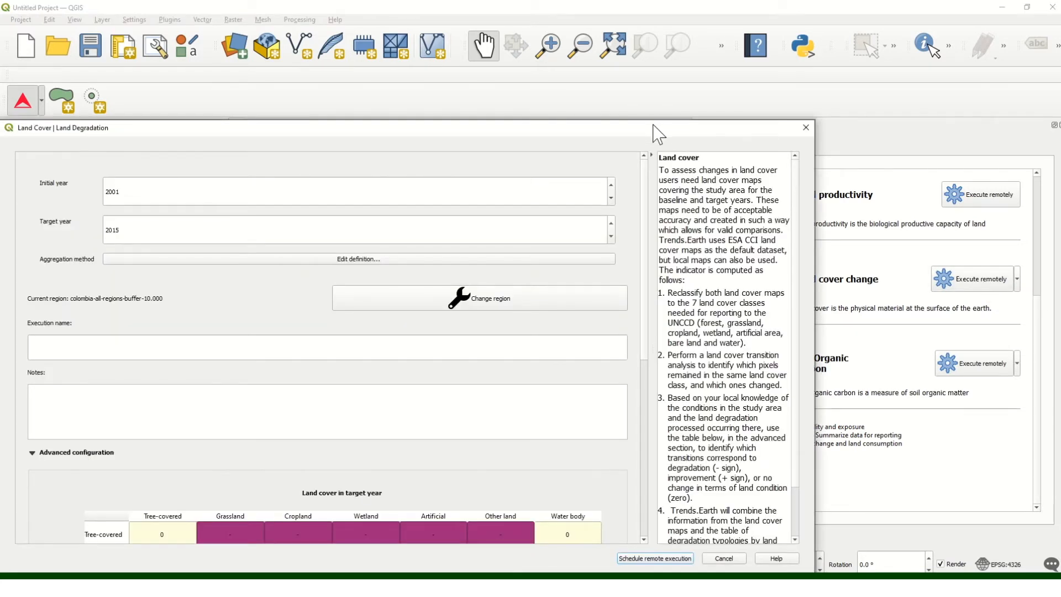
{"action": "left_click_drag", "start_coordinate": [658, 134], "coordinate": [815, 50]}
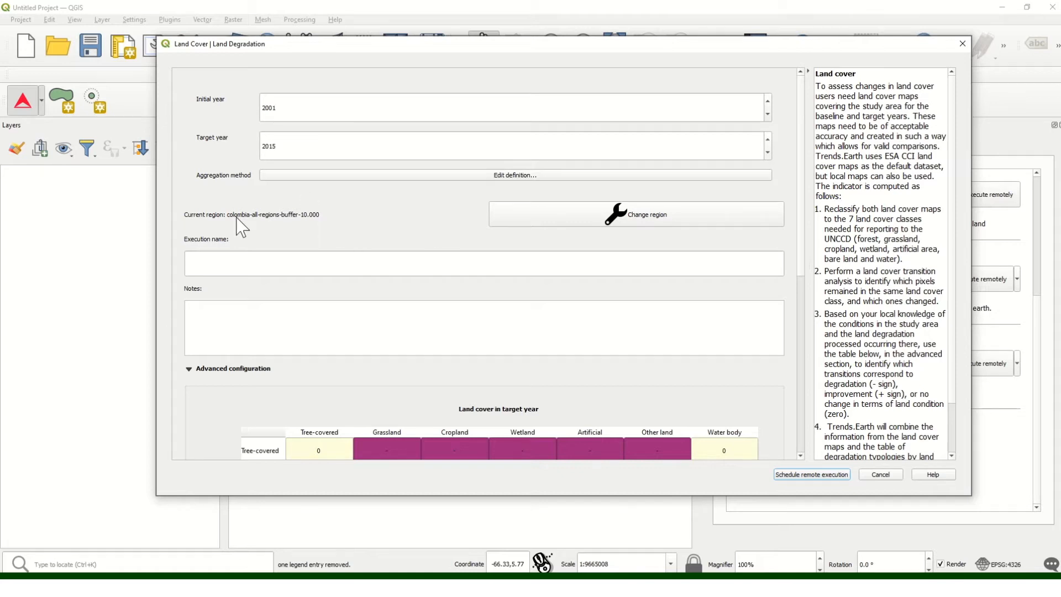
{"action": "left_click", "coordinate": [253, 256]}
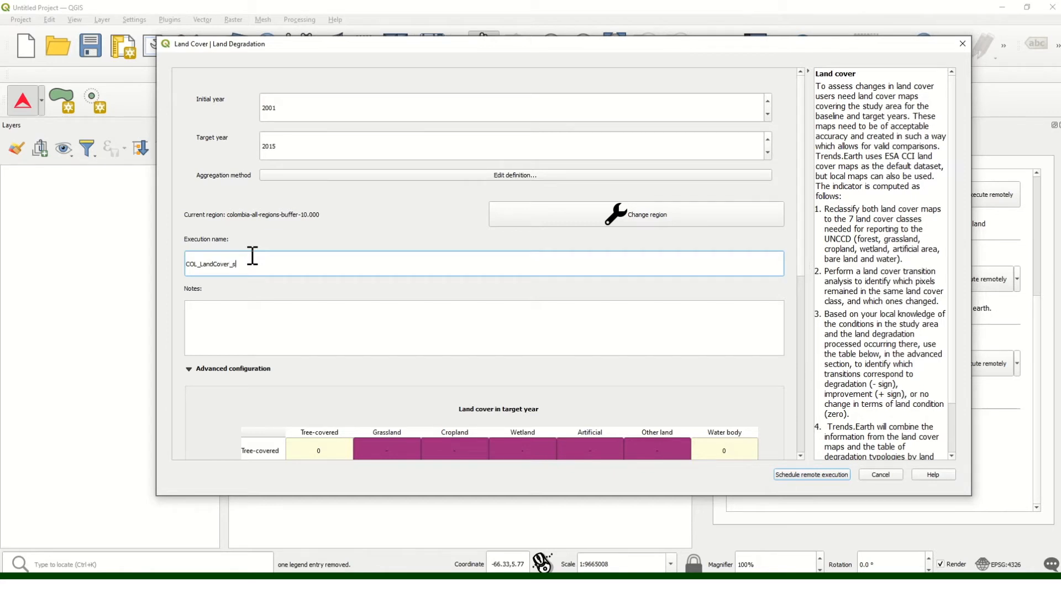
{"action": "left_click", "coordinate": [248, 330]}
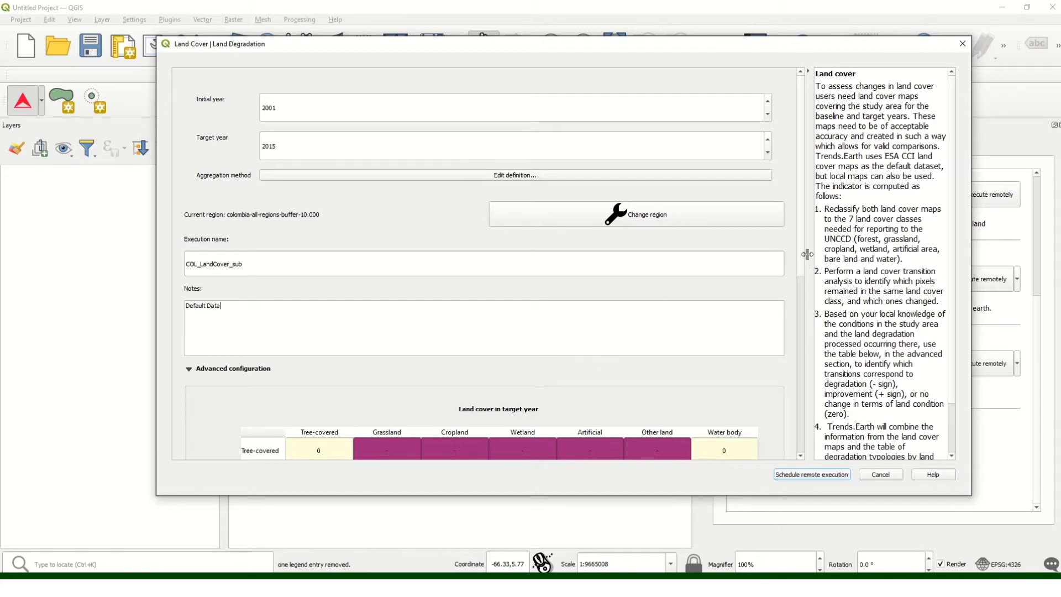
Step: Try marking the tree-covered to grassland and tree-covered to cropland transitions as improvement, and reset the transition table
{"action": "left_click_drag", "start_coordinate": [801, 260], "coordinate": [799, 369]}
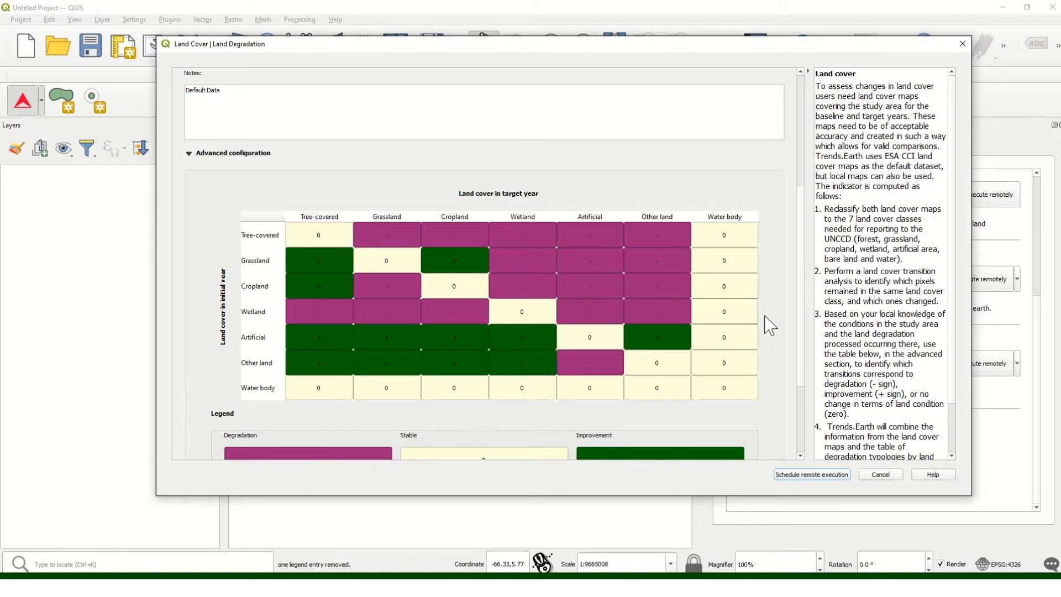
{"action": "left_click_drag", "start_coordinate": [802, 313], "coordinate": [802, 366]}
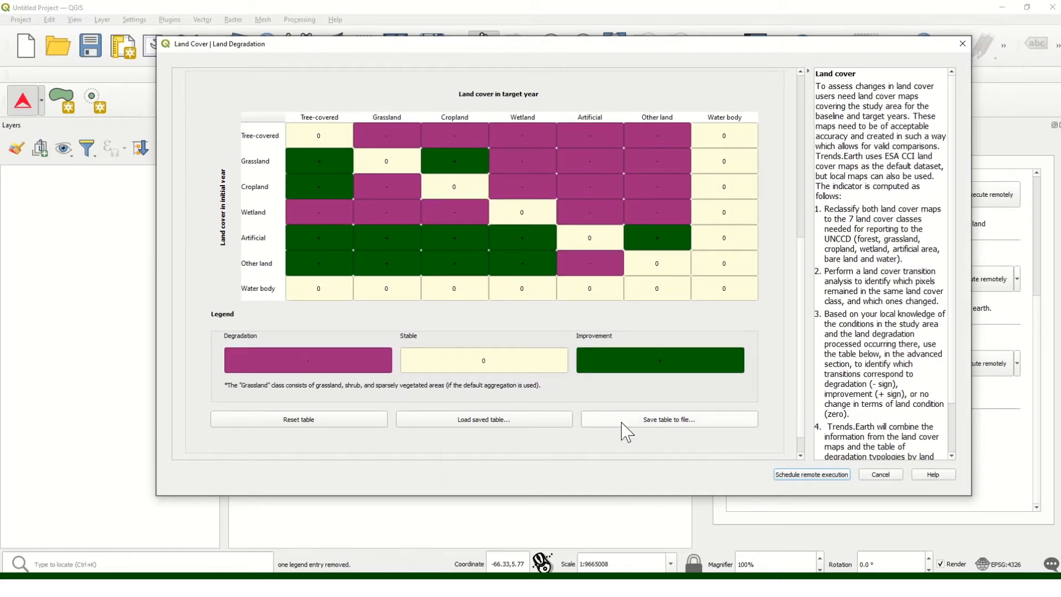
{"action": "left_click", "coordinate": [384, 135]}
{"action": "type", "text": "+"}
{"action": "left_click", "coordinate": [436, 136]}
{"action": "type", "text": "+"}
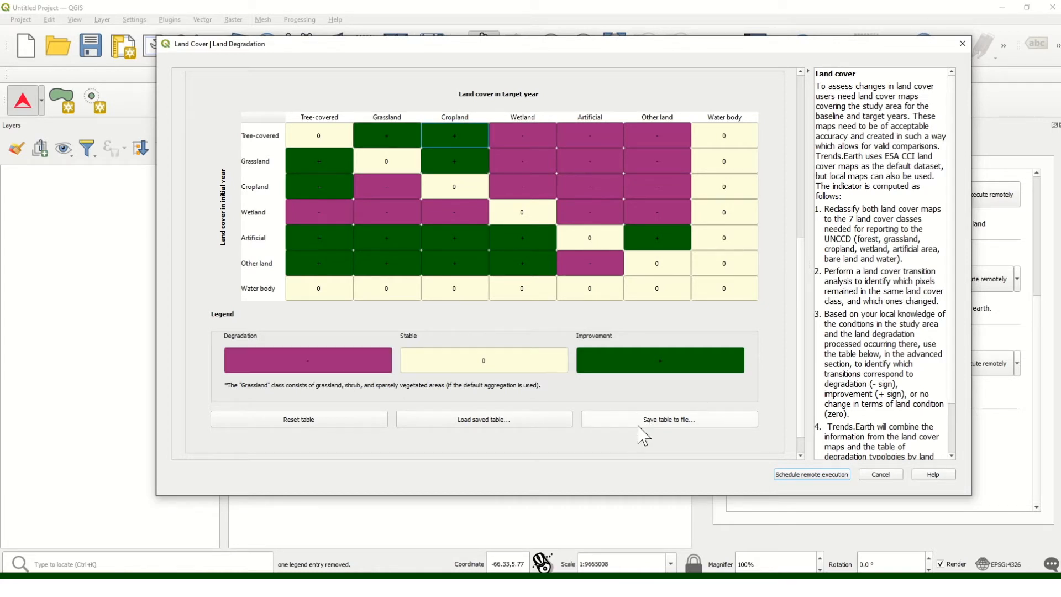
{"action": "left_click", "coordinate": [335, 420]}
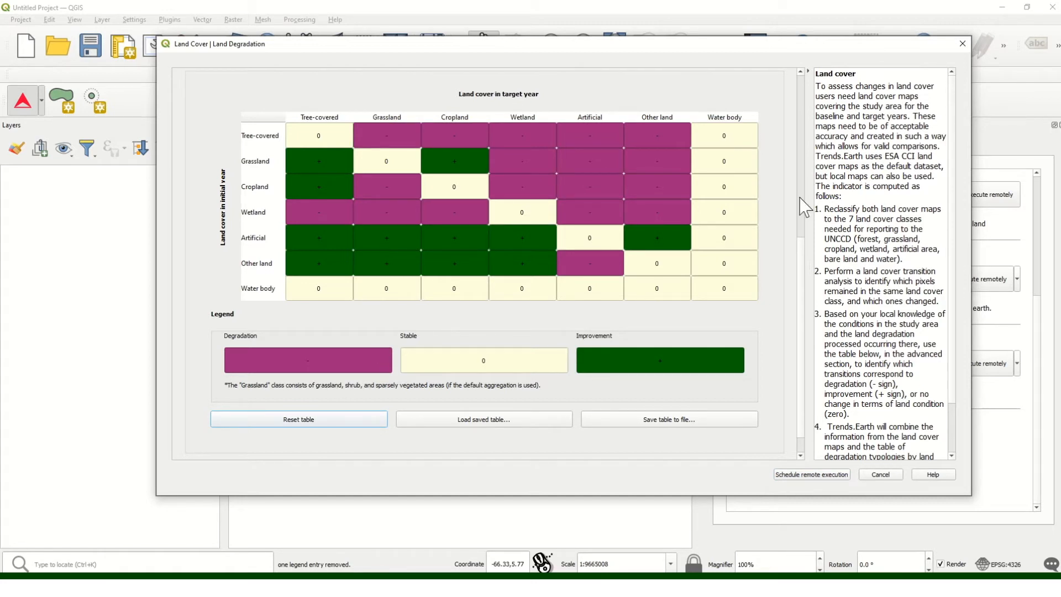
Step: Check the land cover years and execution name, schedule the calculation for remote execution, and show the datasets list
{"action": "scroll", "coordinate": [800, 250], "scroll_direction": "up", "scroll_amount": 1}
{"action": "right_click", "coordinate": [800, 236]}
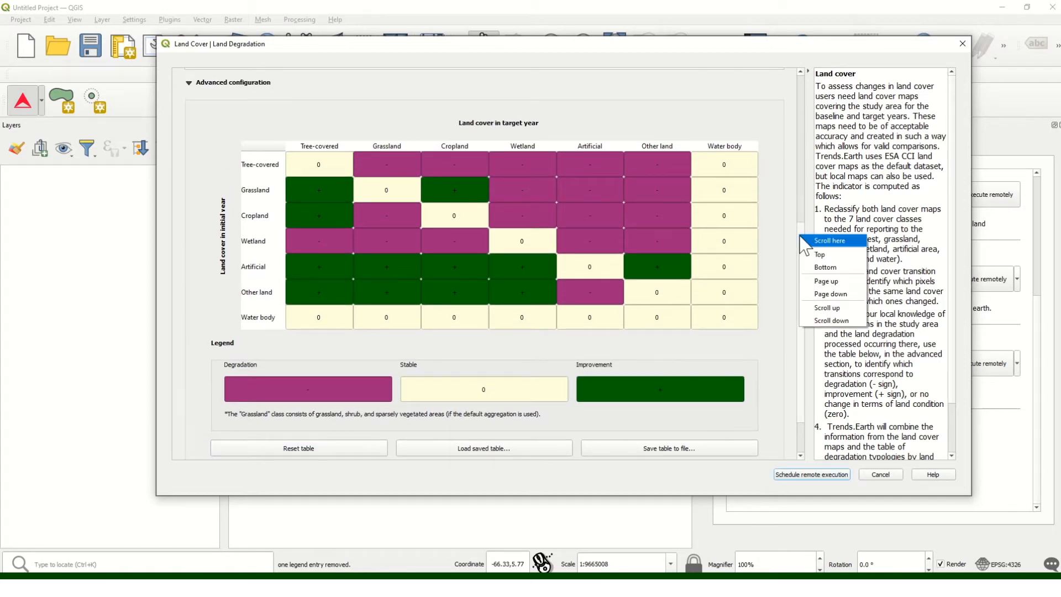
{"action": "left_click", "coordinate": [804, 240]}
{"action": "scroll", "coordinate": [805, 221], "scroll_direction": "up", "scroll_amount": 4}
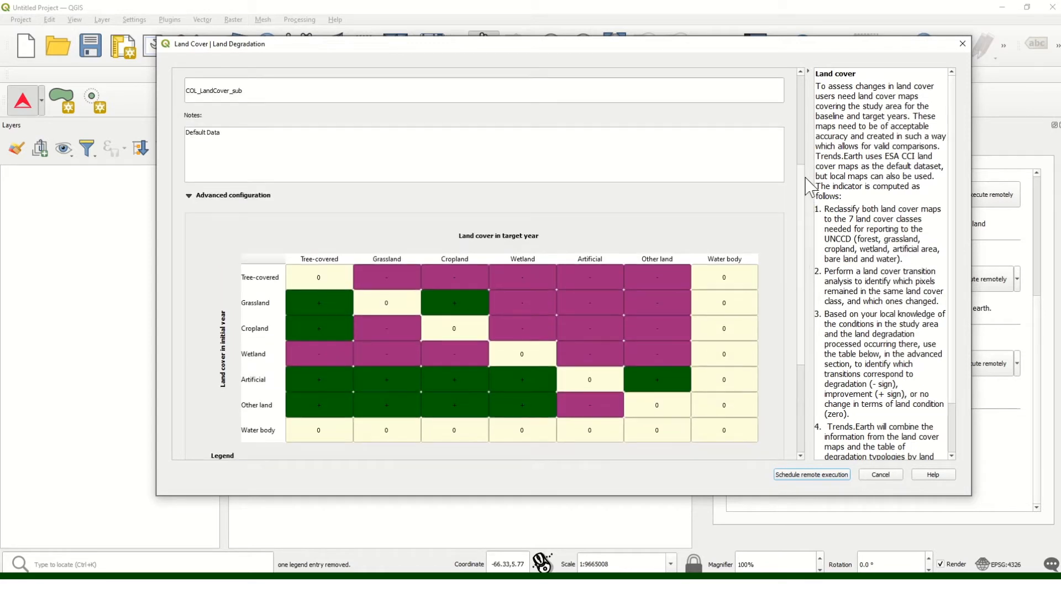
{"action": "scroll", "coordinate": [810, 186], "scroll_direction": "up", "scroll_amount": 5}
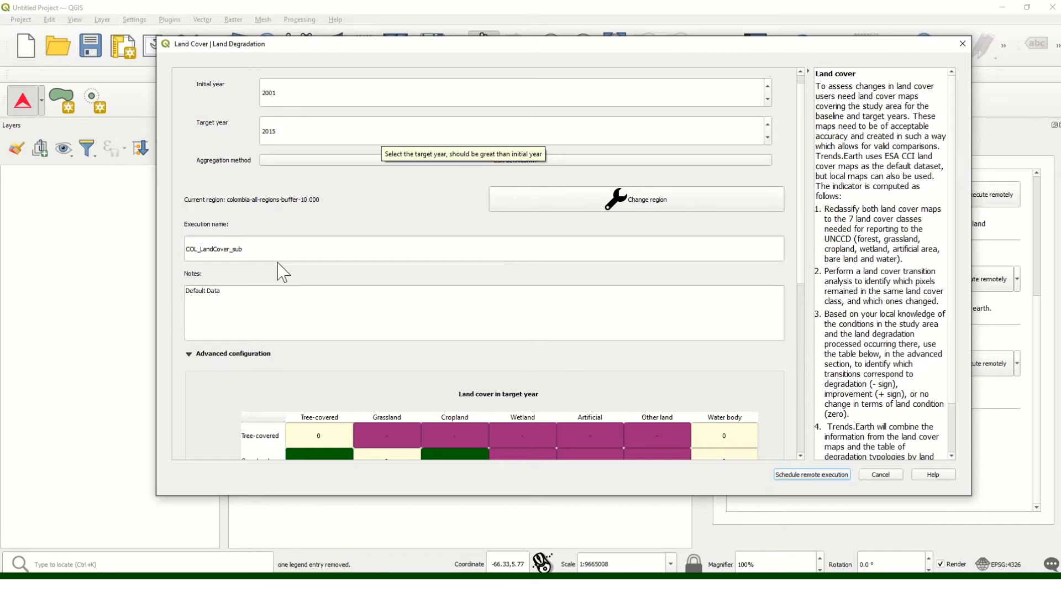
{"action": "left_click_drag", "start_coordinate": [279, 254], "coordinate": [185, 259]}
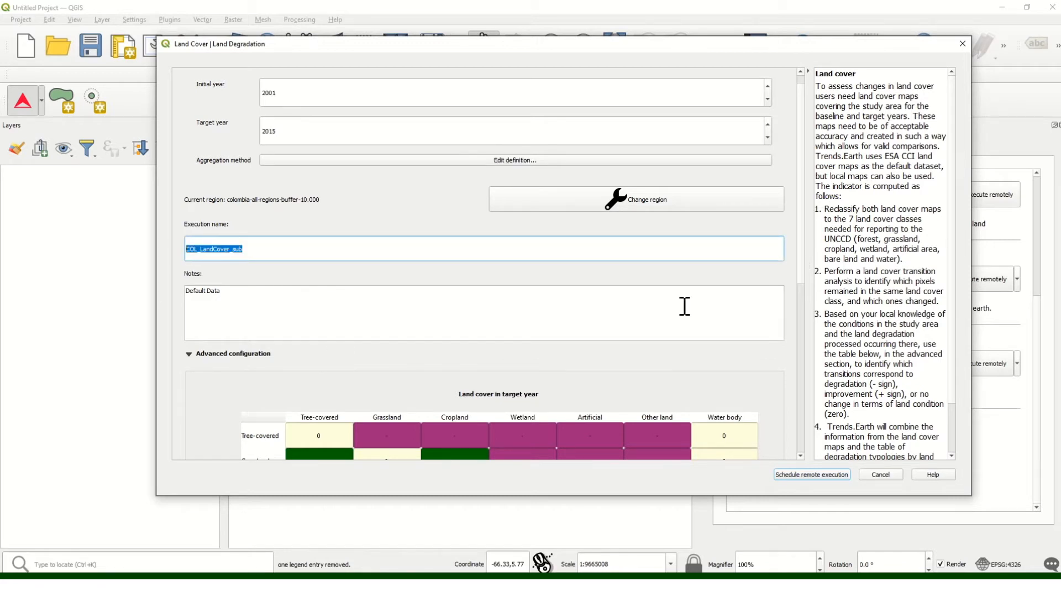
{"action": "left_click", "coordinate": [791, 478]}
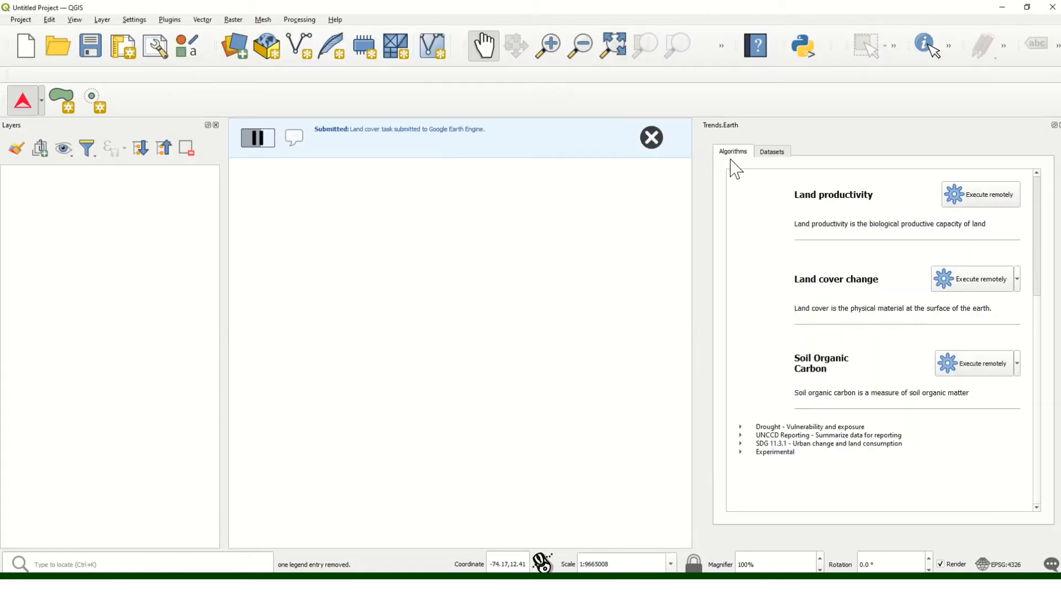
{"action": "left_click", "coordinate": [768, 155]}
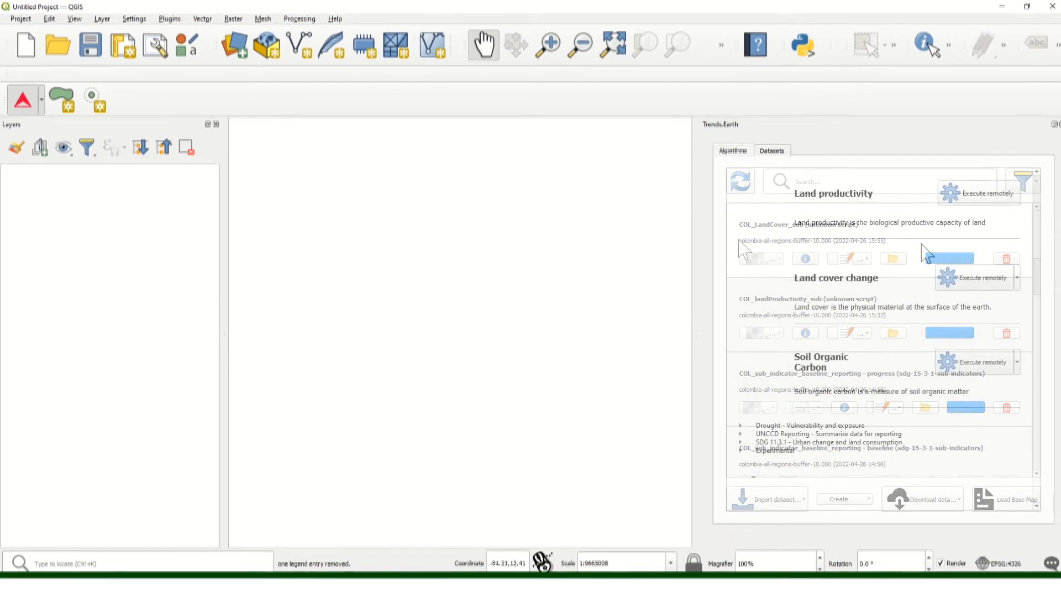
Step: Try the remote land cover change tool with initial year 2015 and target year 2019, and cancel without scheduling
{"action": "left_click", "coordinate": [984, 280]}
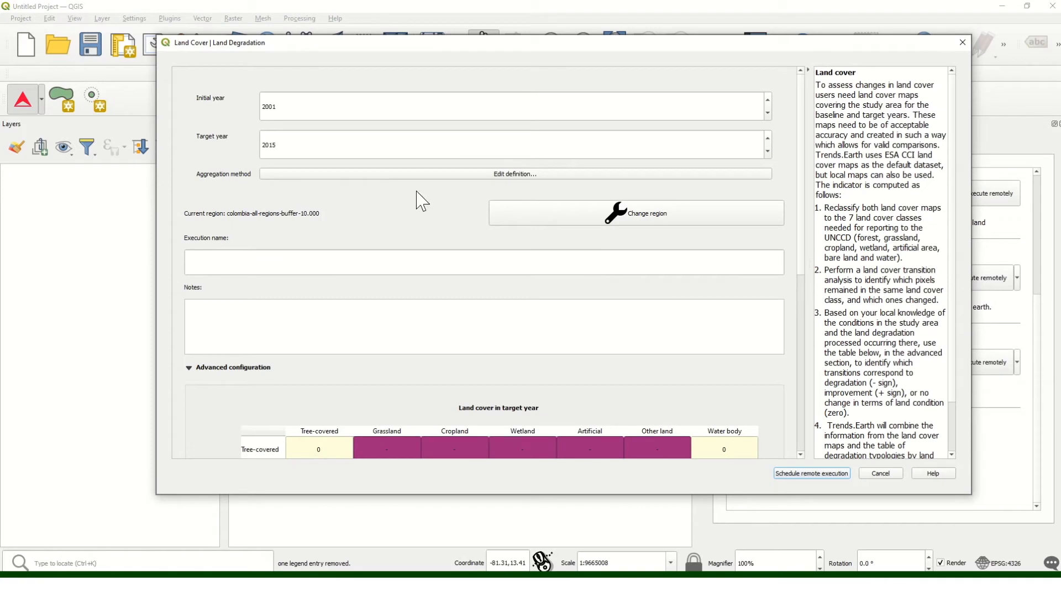
{"action": "left_click", "coordinate": [310, 114]}
{"action": "left_click_drag", "start_coordinate": [310, 114], "coordinate": [267, 110]}
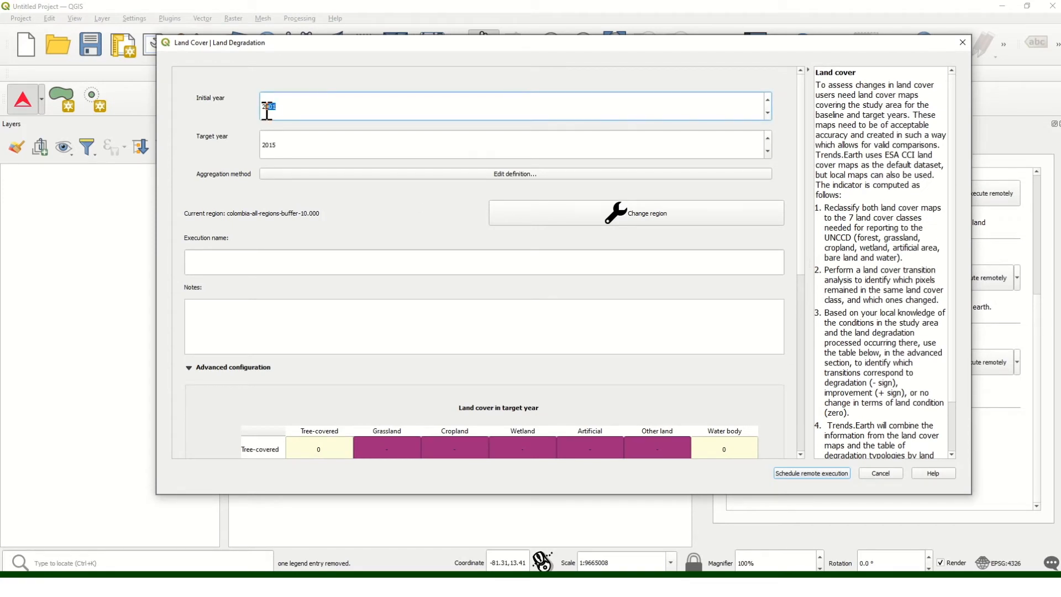
{"action": "type", "text": "015"}
{"action": "key", "text": "Tab"}
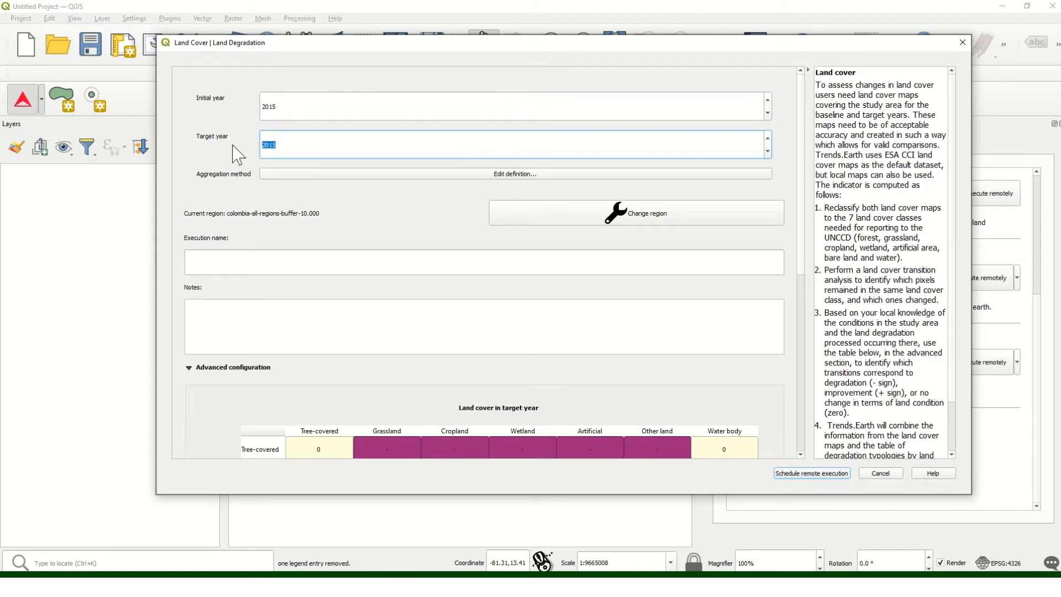
{"action": "left_click", "coordinate": [352, 260]}
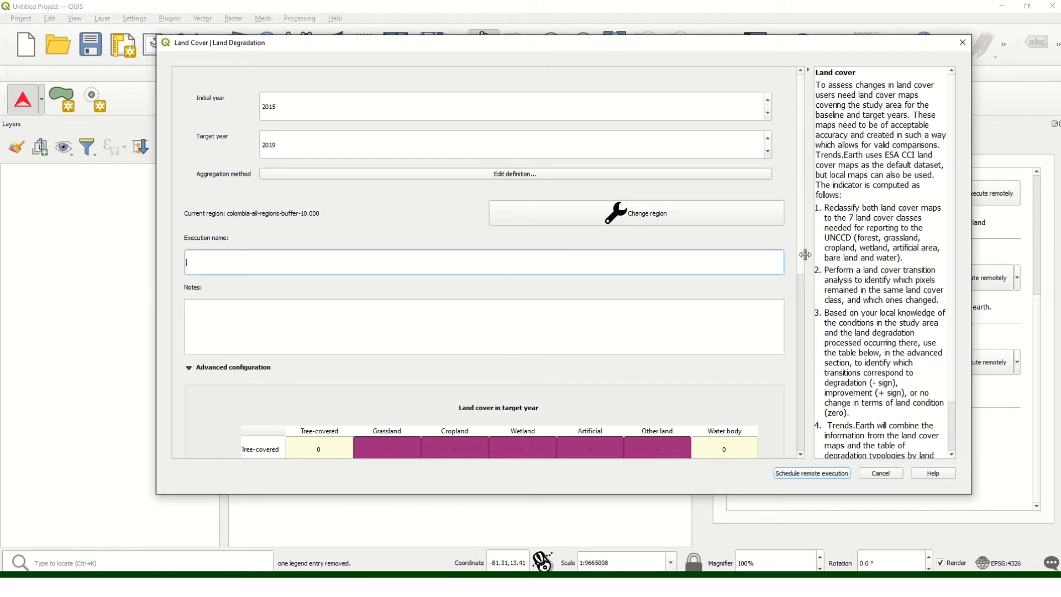
{"action": "scroll", "coordinate": [804, 331], "scroll_direction": "down", "scroll_amount": 3}
{"action": "scroll", "coordinate": [802, 348], "scroll_direction": "down", "scroll_amount": 4}
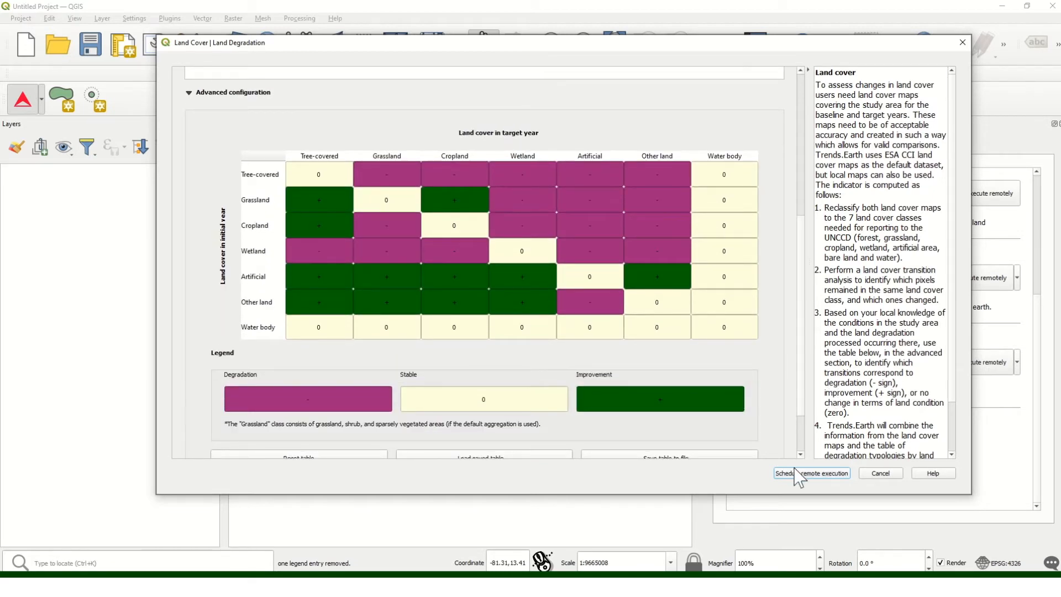
{"action": "left_click", "coordinate": [882, 473]}
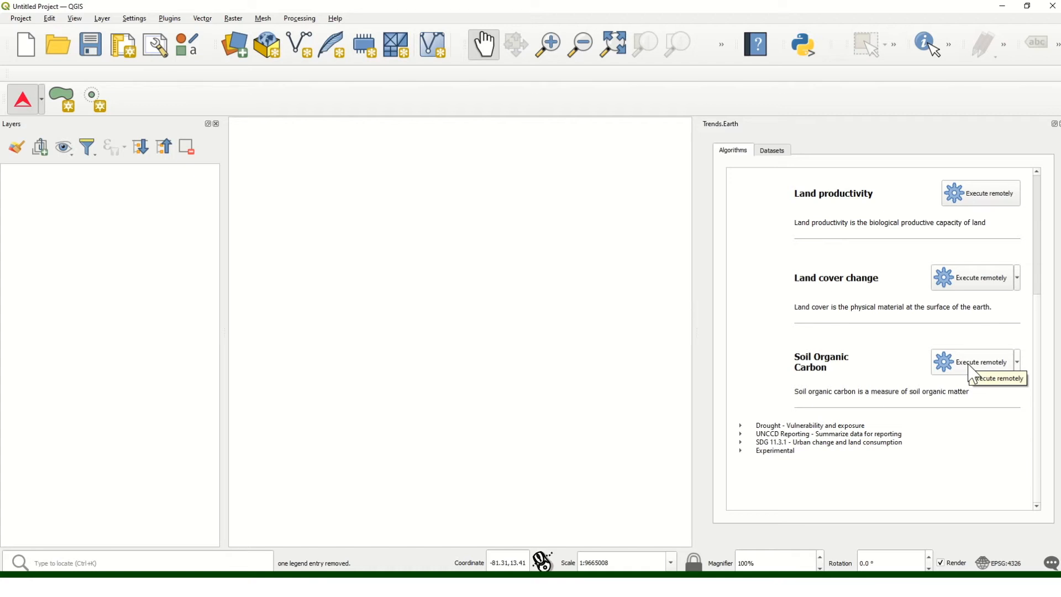
Step: Open the remote Soil Organic Carbon tool and check its initial and target years
{"action": "left_click", "coordinate": [973, 373]}
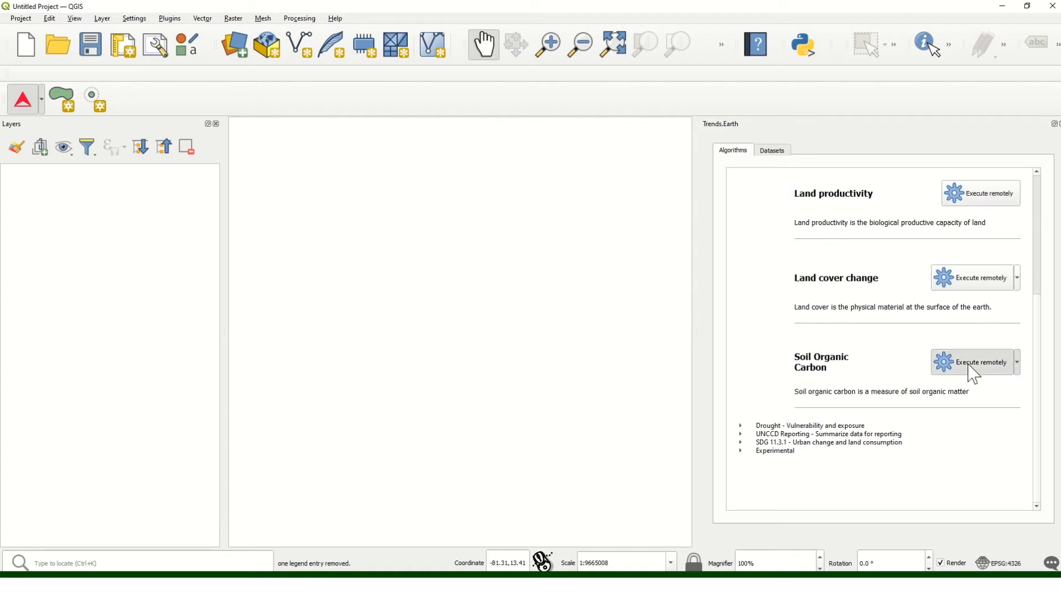
{"action": "left_click_drag", "start_coordinate": [499, 147], "coordinate": [684, 72]}
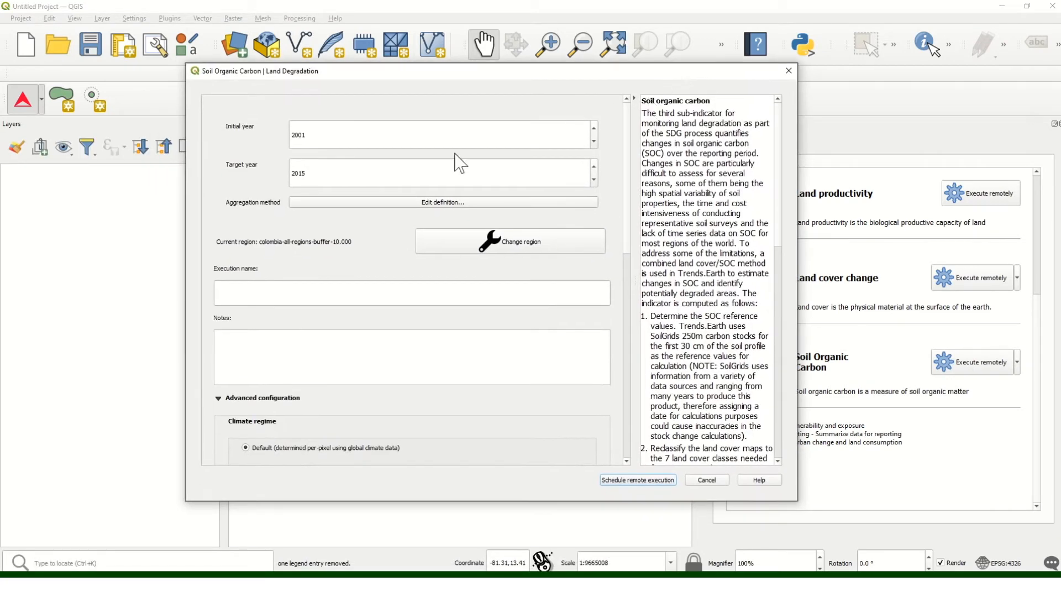
{"action": "left_click", "coordinate": [369, 135]}
{"action": "left_click_drag", "start_coordinate": [305, 141], "coordinate": [300, 138]}
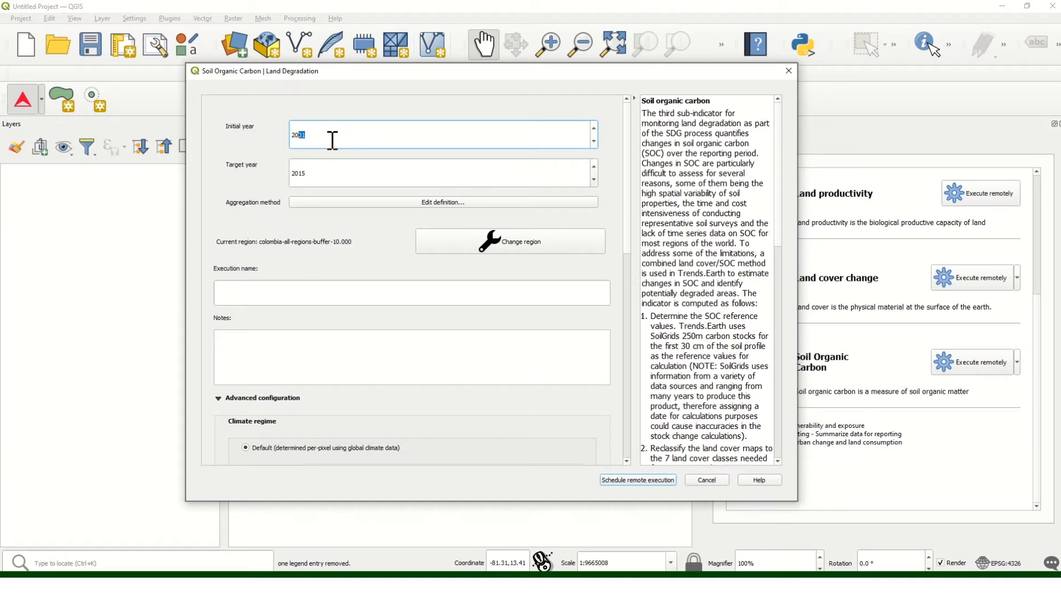
{"action": "double_click", "coordinate": [296, 138]}
{"action": "double_click", "coordinate": [338, 174]}
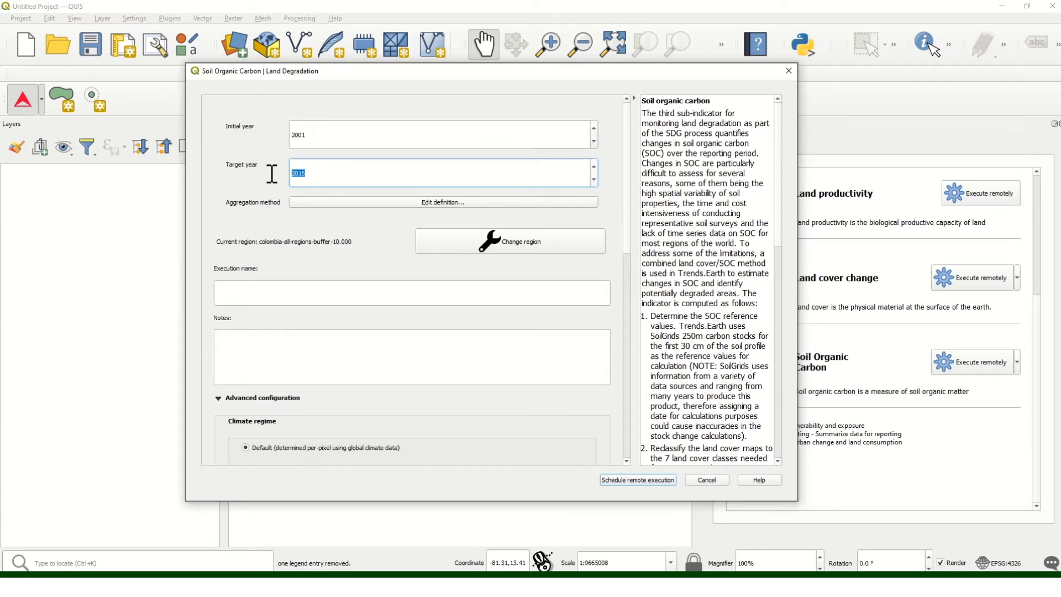
Step: Review the output class options for rainfed cropland in the land cover aggregation, then reset the definition to default and save it
{"action": "left_click", "coordinate": [370, 204]}
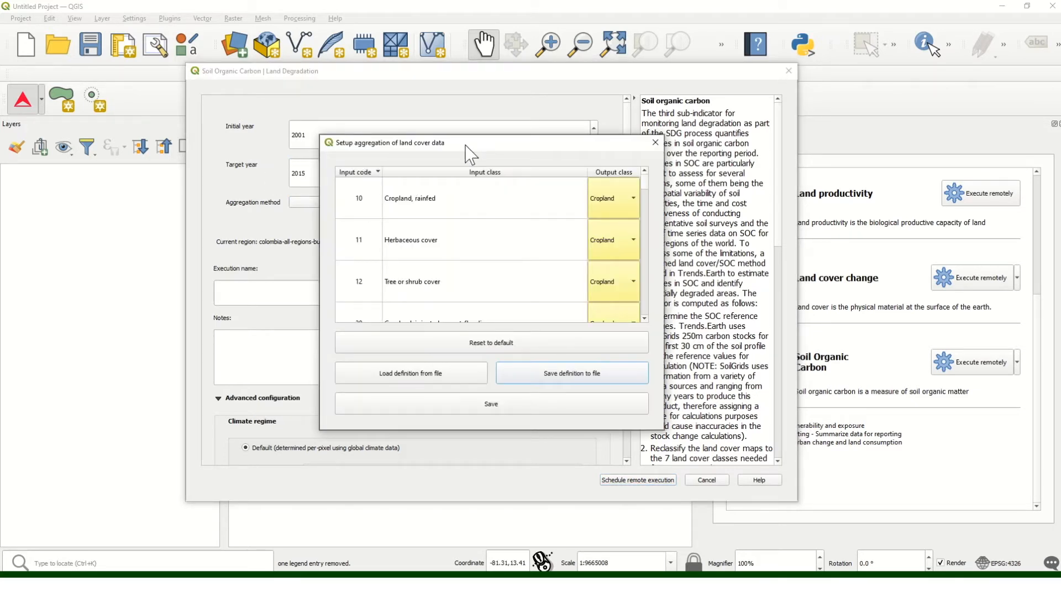
{"action": "left_click_drag", "start_coordinate": [490, 143], "coordinate": [453, 95]}
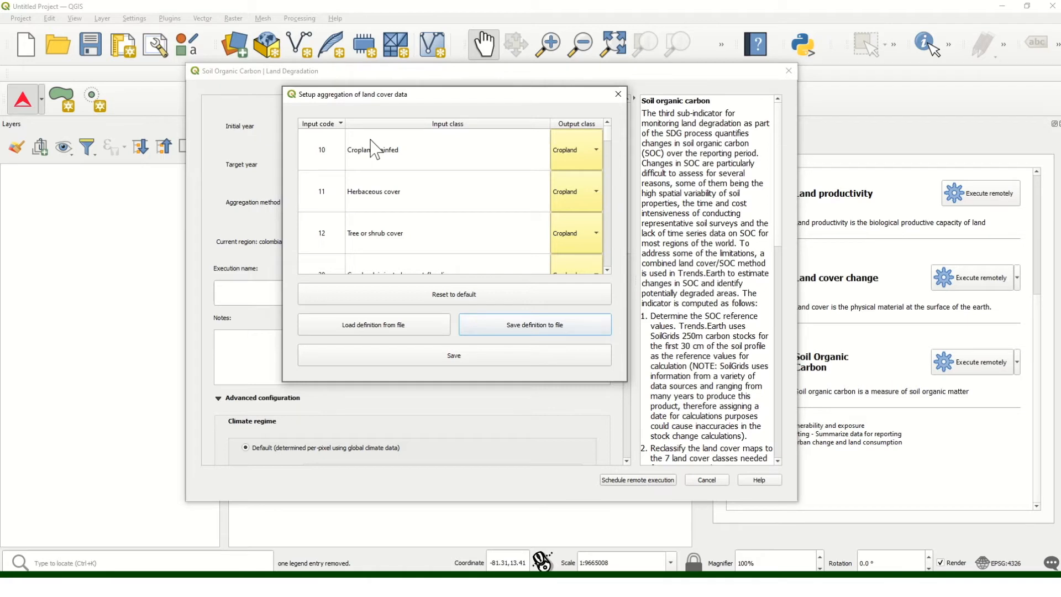
{"action": "left_click", "coordinate": [588, 163]}
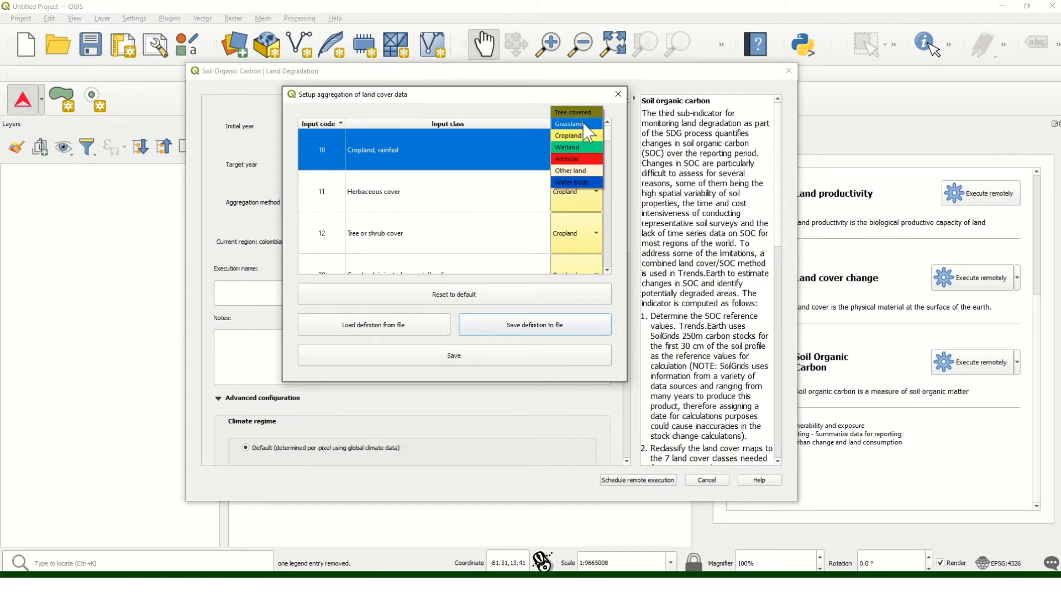
{"action": "left_click", "coordinate": [584, 135]}
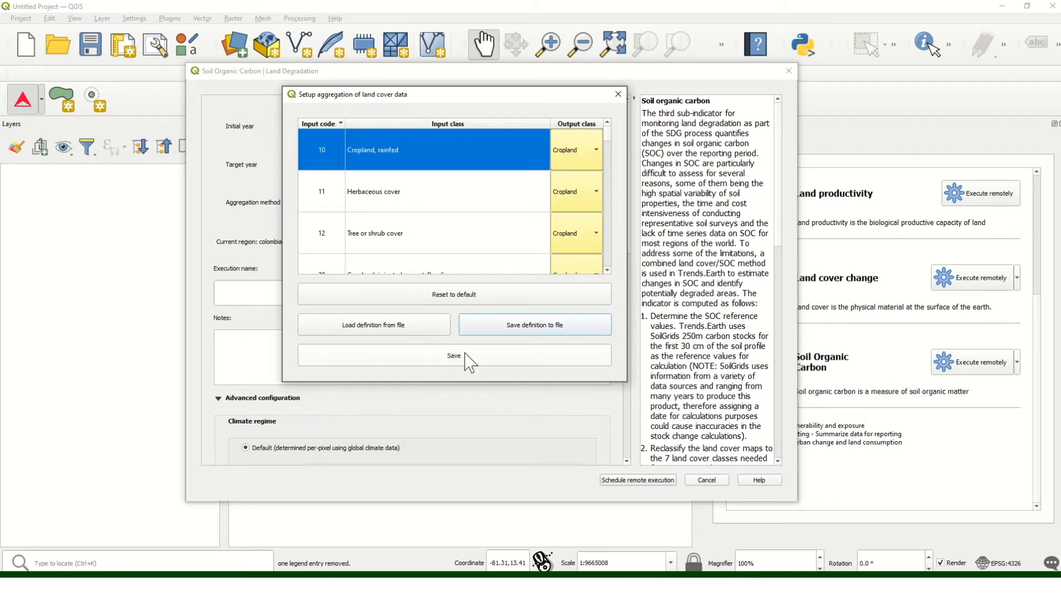
{"action": "left_click", "coordinate": [441, 296]}
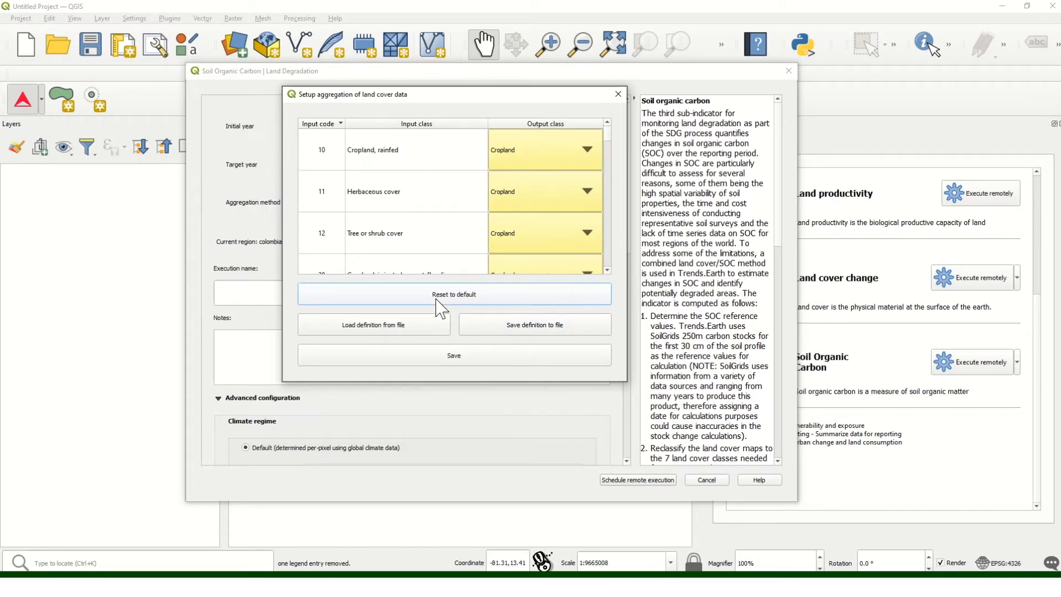
{"action": "left_click", "coordinate": [440, 358]}
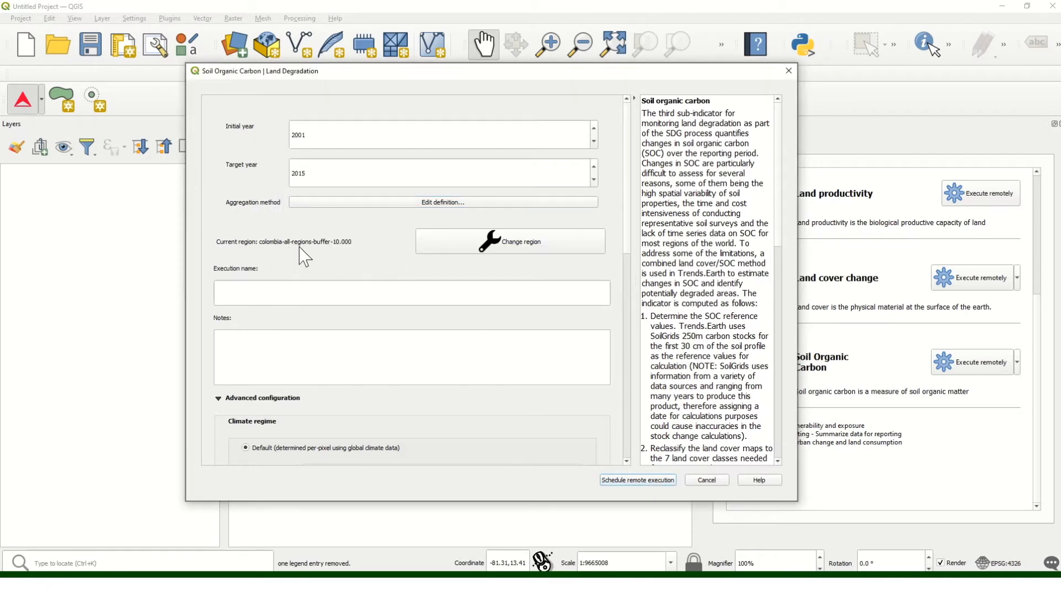
Step: Name the soil organic carbon execution COL_SOC_Sub and enter the note "Baseline"
{"action": "left_click", "coordinate": [241, 288]}
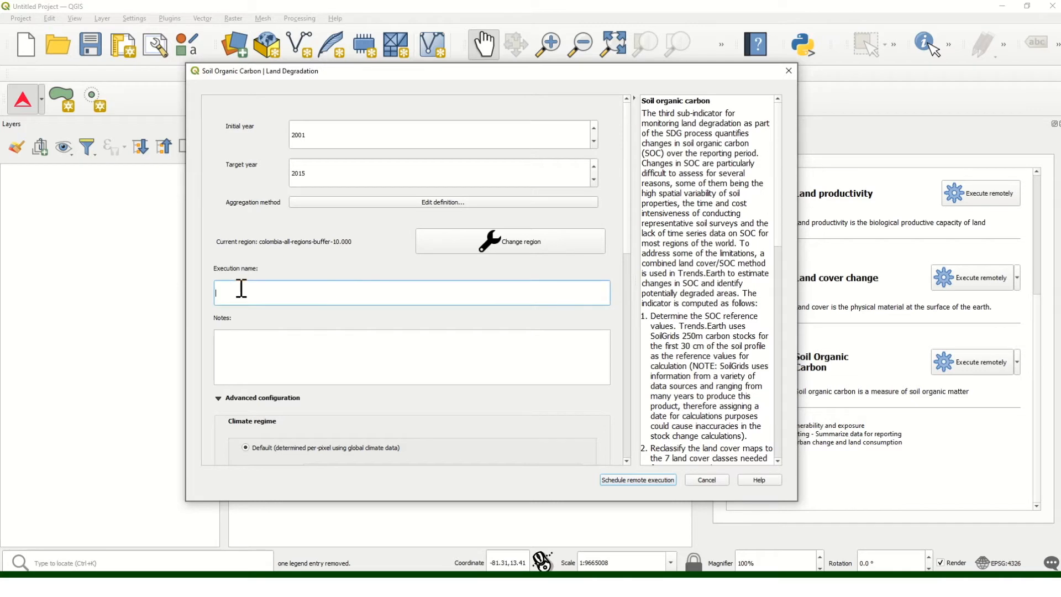
{"action": "type", "text": "COL_SOC_Sub"}
{"action": "left_click", "coordinate": [236, 354]}
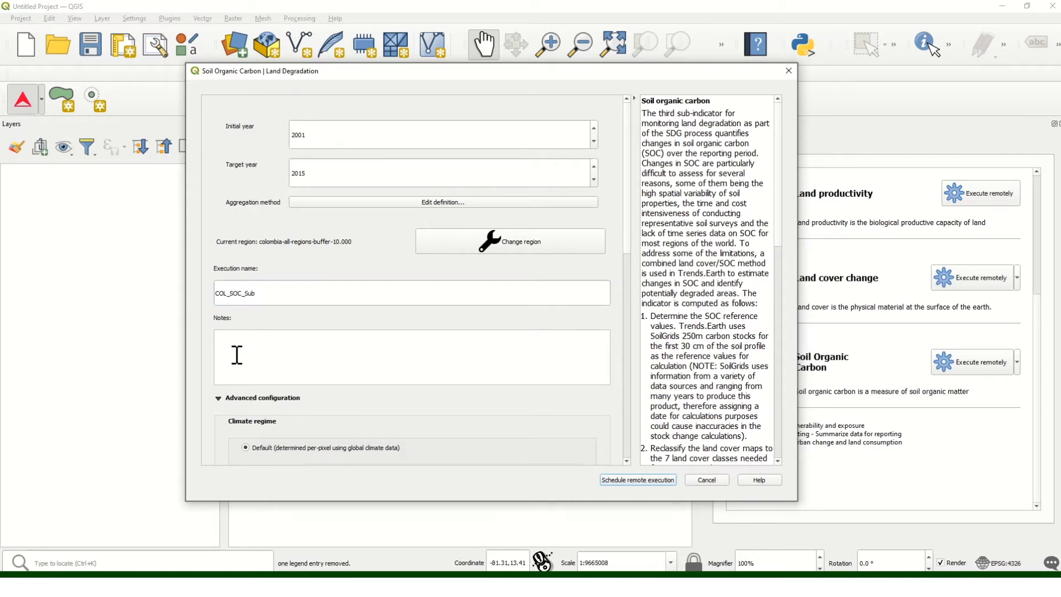
{"action": "type", "text": "Baseline"}
Step: Try the specified regime and custom value options for the climate regime in the advanced configuration
{"action": "scroll", "coordinate": [633, 202], "scroll_direction": "down", "scroll_amount": 1}
{"action": "left_click_drag", "start_coordinate": [630, 195], "coordinate": [630, 289]}
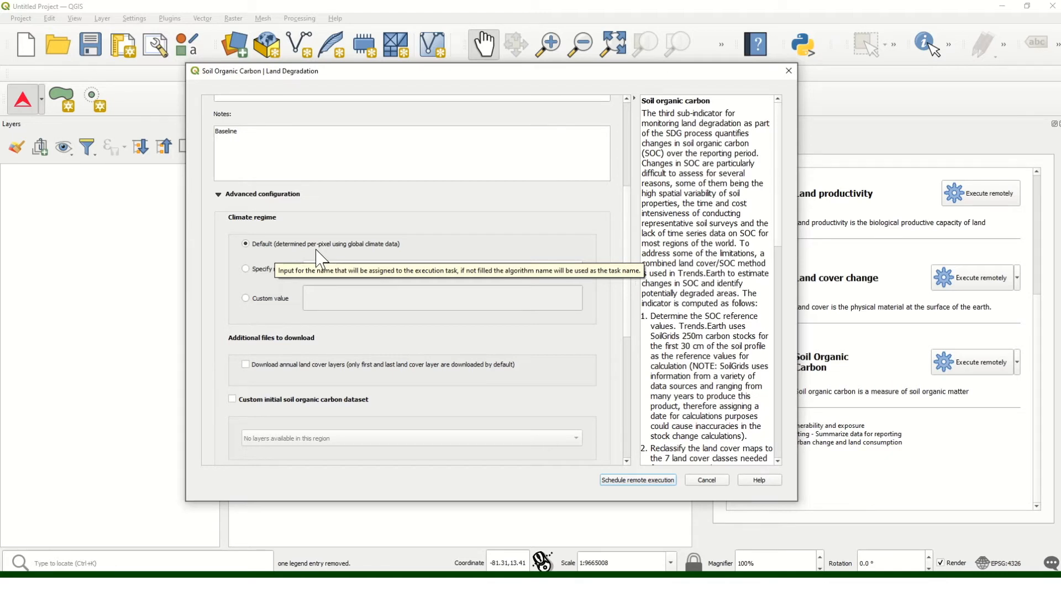
{"action": "left_click", "coordinate": [250, 269]}
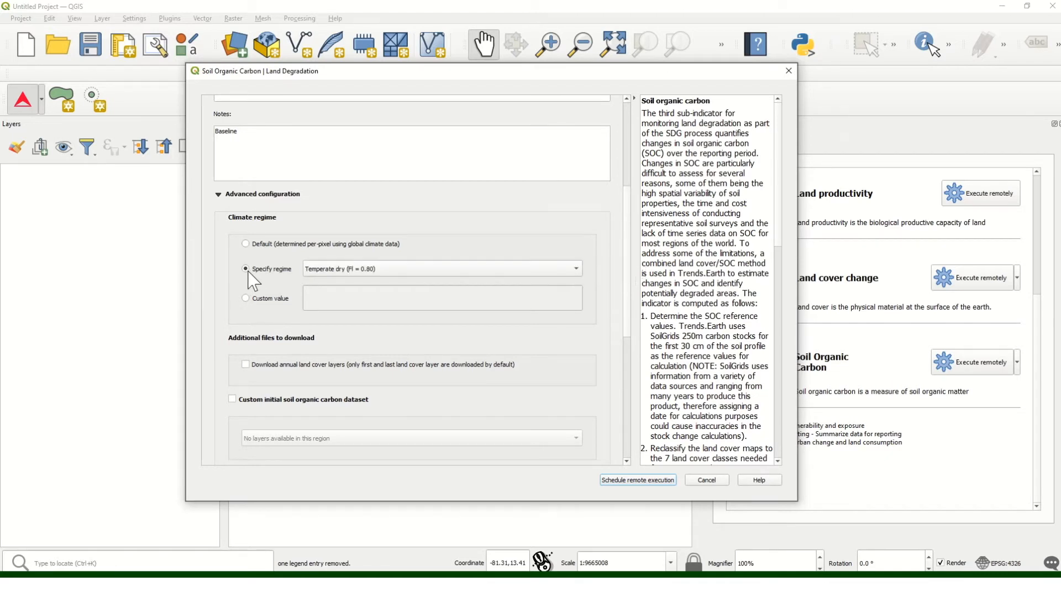
{"action": "left_click", "coordinate": [342, 270]}
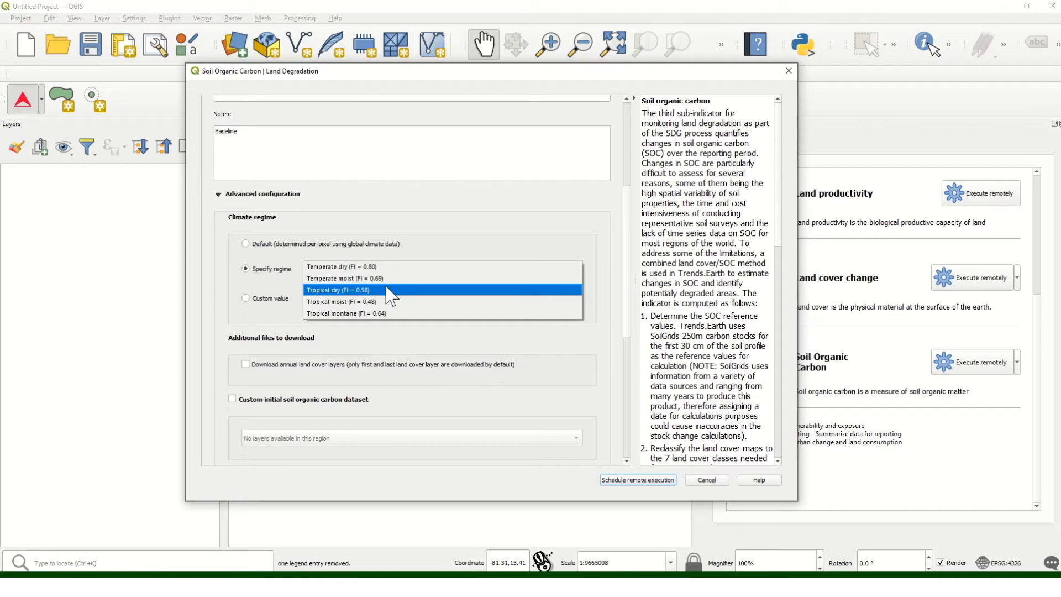
{"action": "left_click", "coordinate": [270, 294]}
{"action": "left_click", "coordinate": [246, 299]}
{"action": "left_click", "coordinate": [316, 298]}
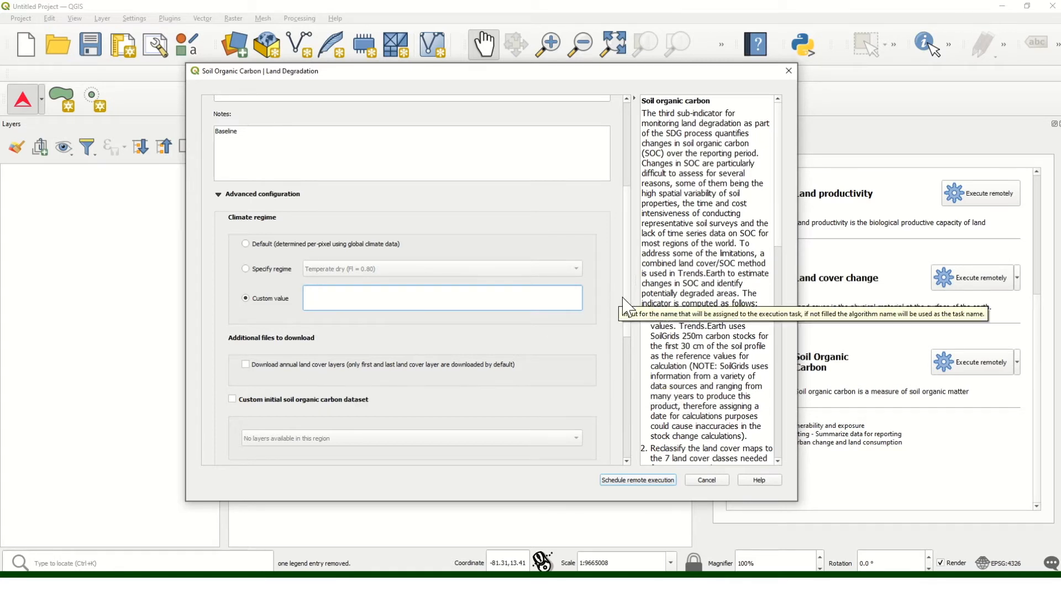
Step: Enable downloading annual land cover layers, and try the custom initial soil organic carbon dataset option
{"action": "left_click_drag", "start_coordinate": [629, 301], "coordinate": [629, 330]}
{"action": "left_click", "coordinate": [300, 293]}
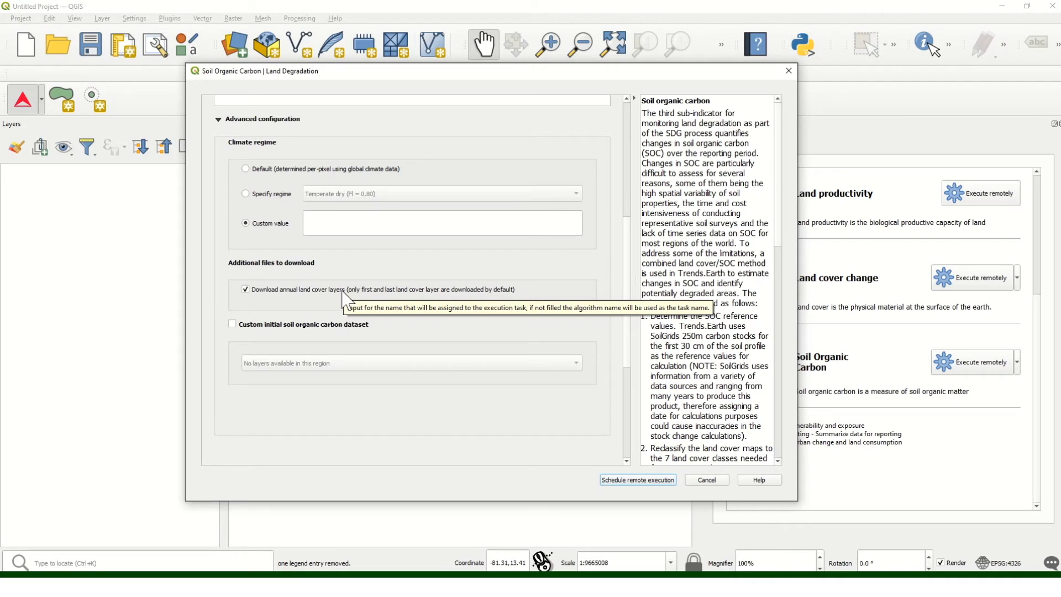
{"action": "scroll", "coordinate": [344, 298], "scroll_direction": "up", "scroll_amount": 1}
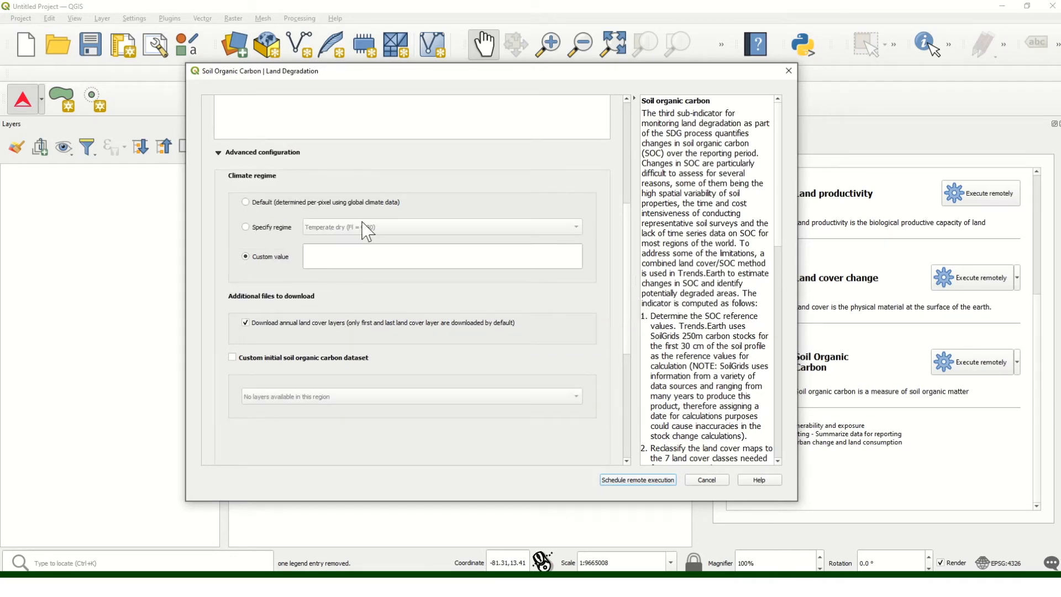
{"action": "left_click", "coordinate": [308, 360]}
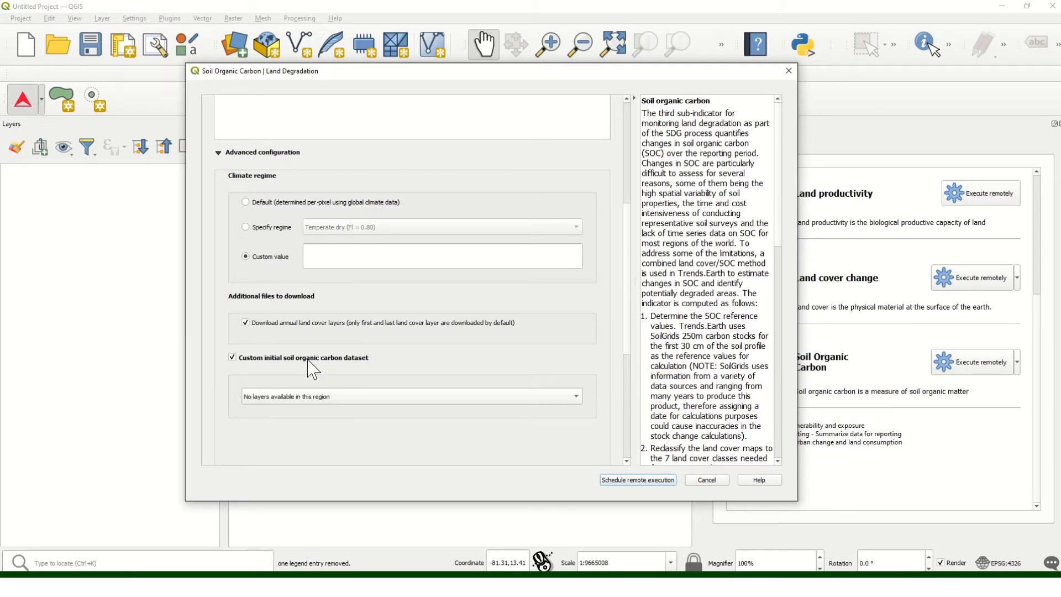
{"action": "left_click", "coordinate": [309, 361]}
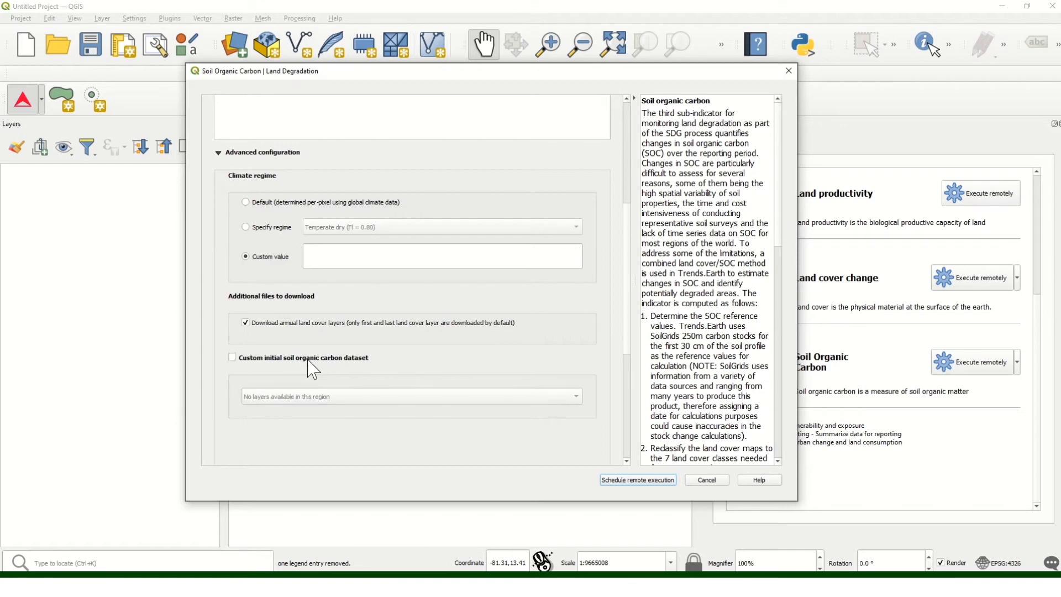
Step: Read the soil organic carbon method description in the help text and open its linked Trends.Earth website page
{"action": "left_click_drag", "start_coordinate": [622, 308], "coordinate": [591, 308]}
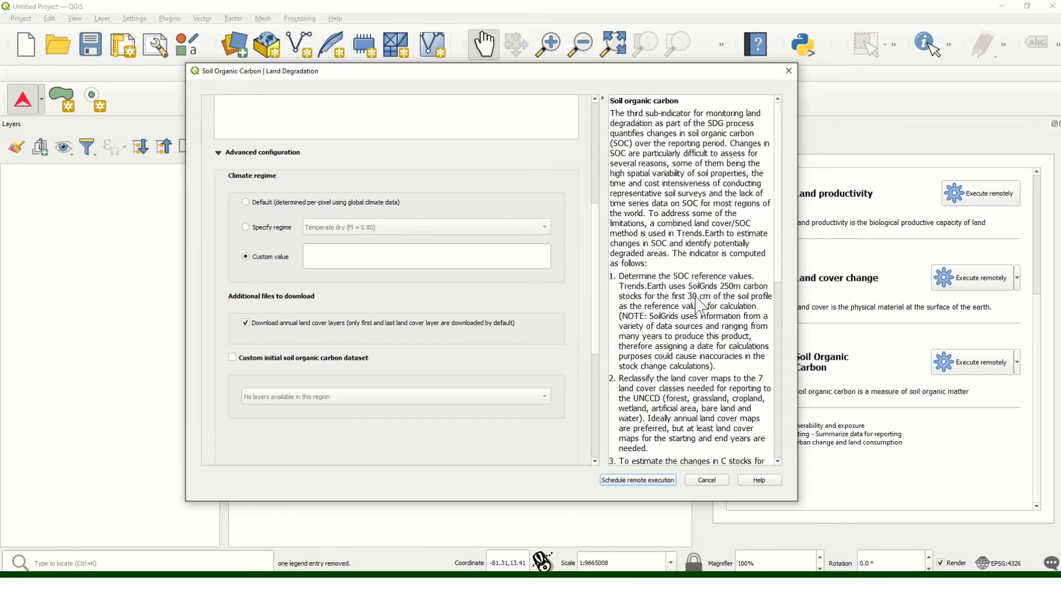
{"action": "left_click_drag", "start_coordinate": [796, 277], "coordinate": [848, 277]}
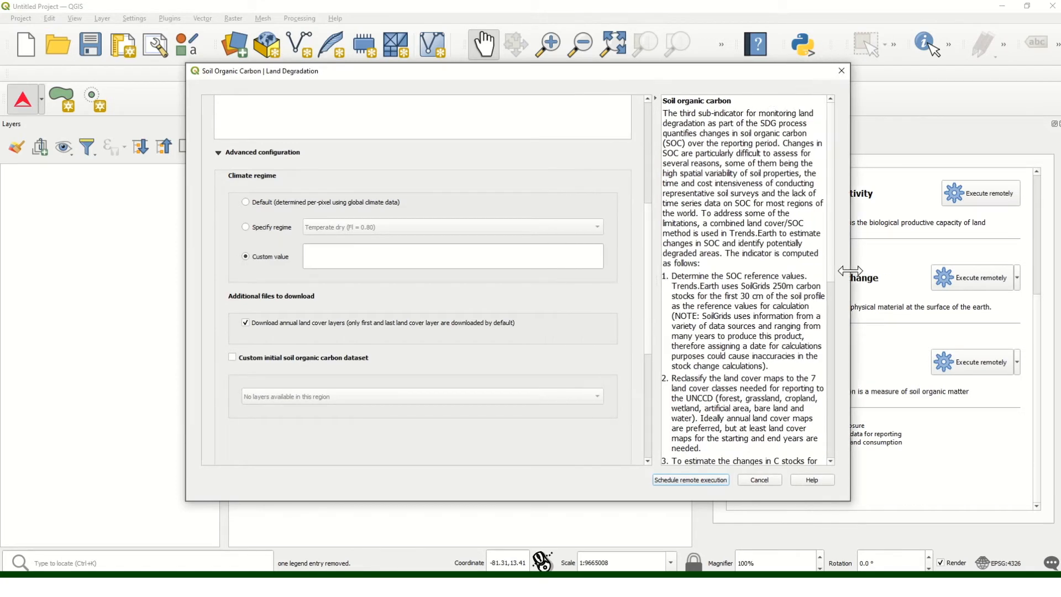
{"action": "scroll", "coordinate": [711, 132], "scroll_direction": "down", "scroll_amount": 1}
{"action": "scroll", "coordinate": [711, 131], "scroll_direction": "up", "scroll_amount": 1}
{"action": "scroll", "coordinate": [763, 132], "scroll_direction": "down", "scroll_amount": 1}
{"action": "scroll", "coordinate": [761, 132], "scroll_direction": "down", "scroll_amount": 10}
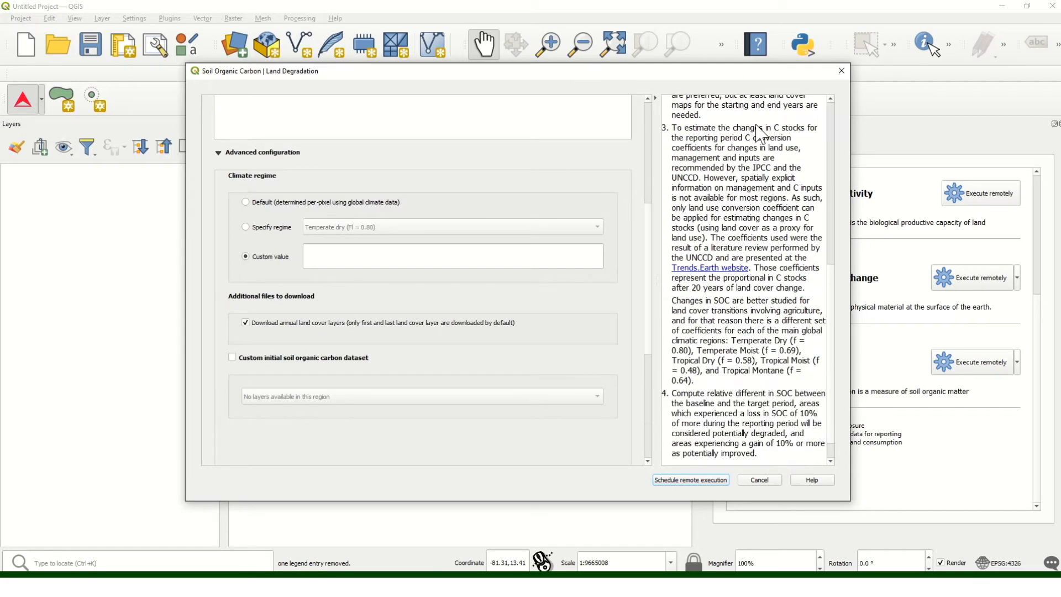
{"action": "left_click", "coordinate": [714, 271]}
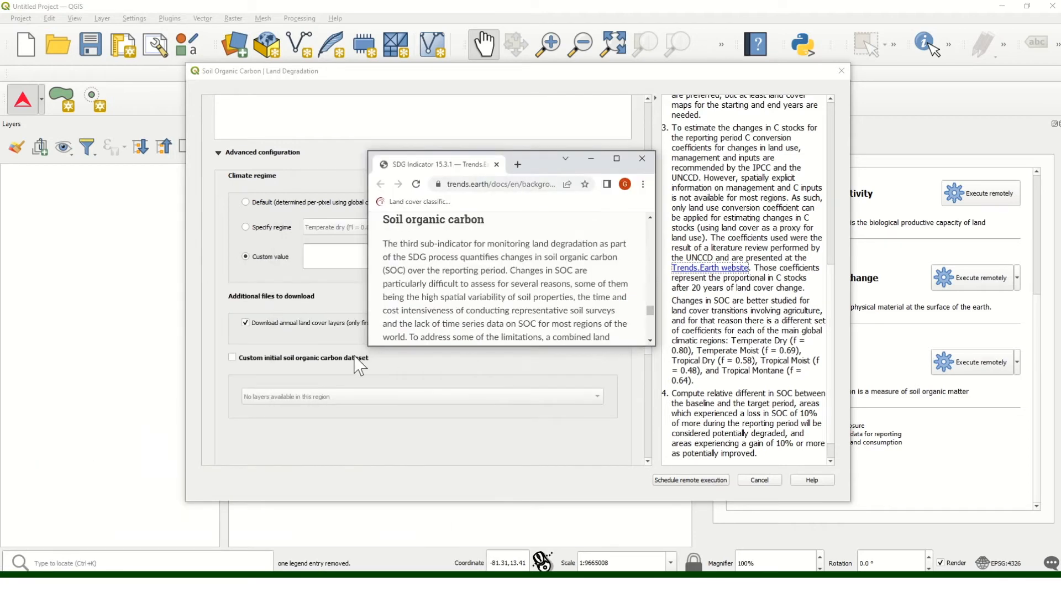
Step: Examine the land use coefficients table and climatic region coefficients on the Trends.Earth page, and close the page
{"action": "left_click_drag", "start_coordinate": [370, 344], "coordinate": [127, 526]}
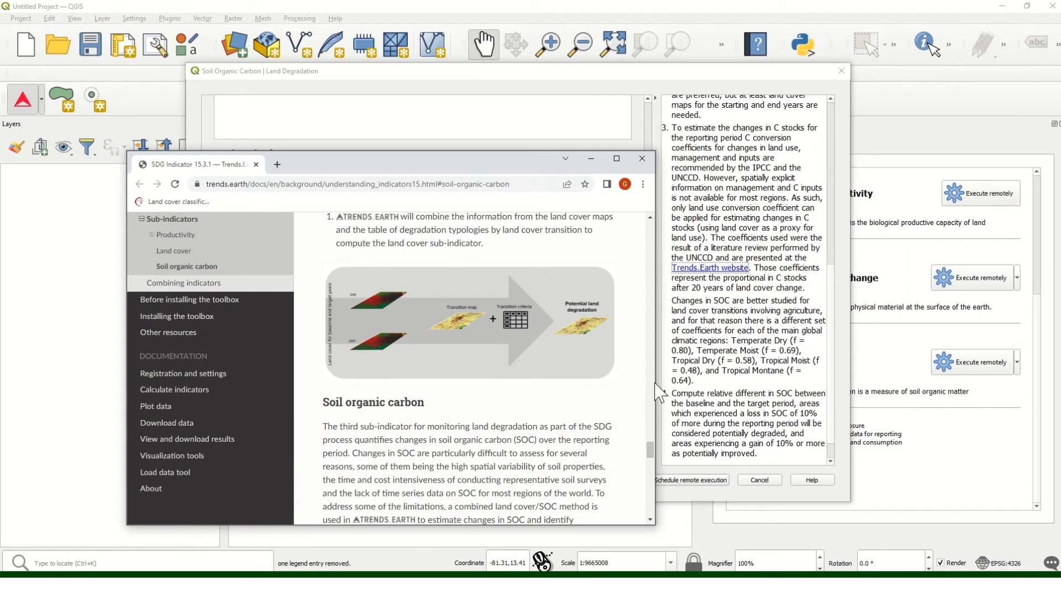
{"action": "left_click_drag", "start_coordinate": [656, 379], "coordinate": [923, 348]}
{"action": "scroll", "coordinate": [604, 364], "scroll_direction": "down", "scroll_amount": 1}
{"action": "scroll", "coordinate": [605, 363], "scroll_direction": "down", "scroll_amount": 5}
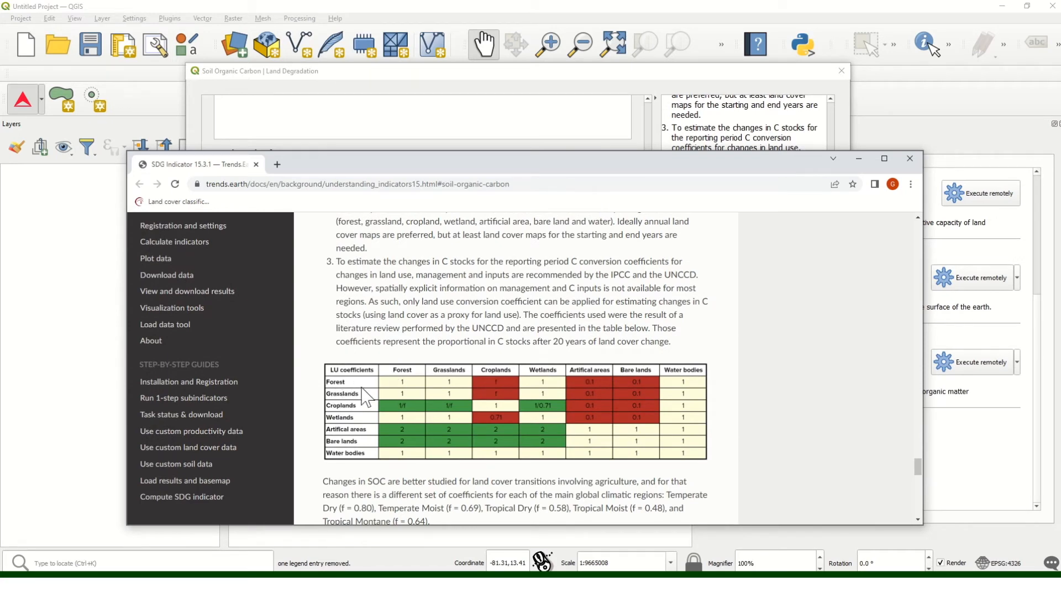
{"action": "scroll", "coordinate": [506, 409], "scroll_direction": "down", "scroll_amount": 3}
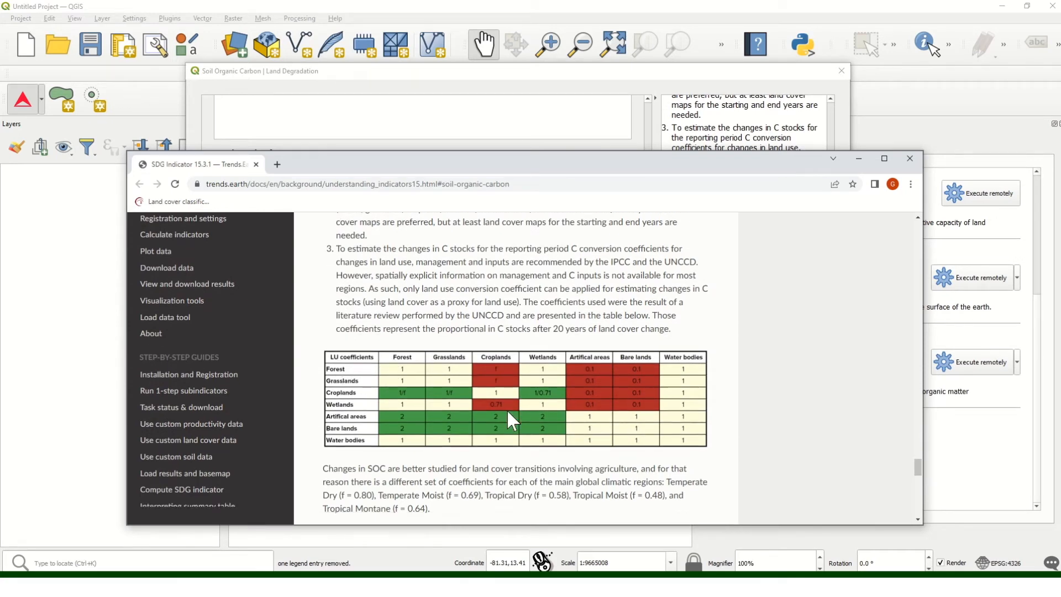
{"action": "left_click_drag", "start_coordinate": [431, 354], "coordinate": [413, 354]}
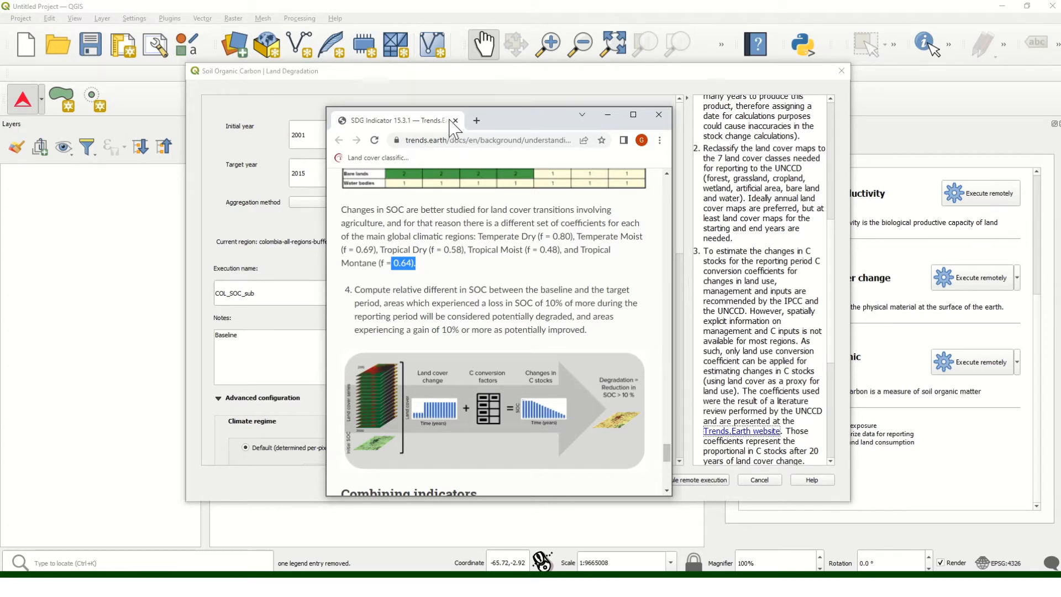
{"action": "left_click", "coordinate": [454, 121]}
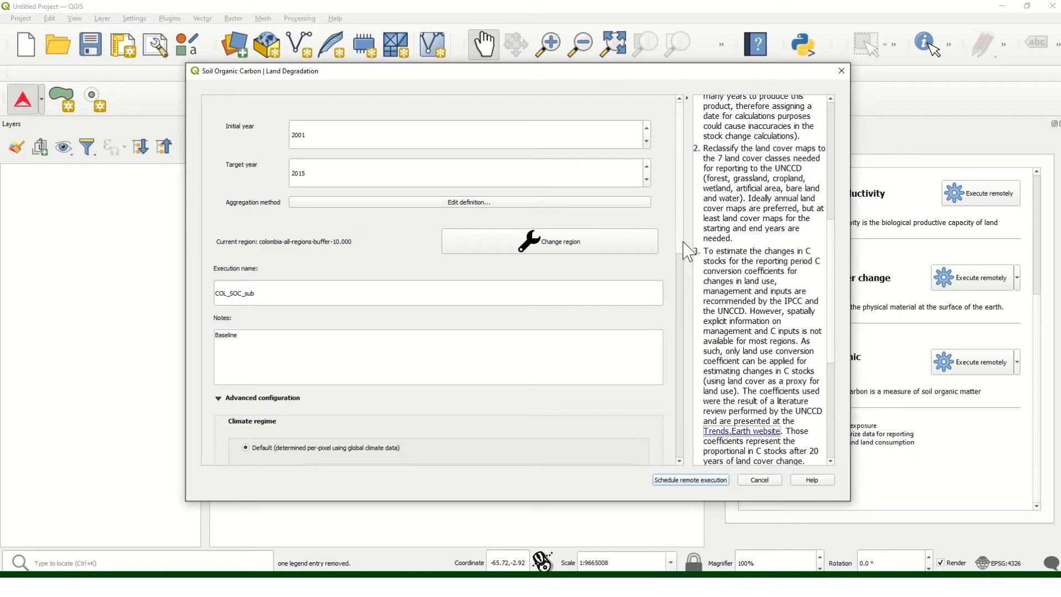
Step: Schedule the remote execution of the COL_SOC_sub soil organic carbon task, and review the submitted tasks in the dataset list
{"action": "left_click", "coordinate": [677, 480]}
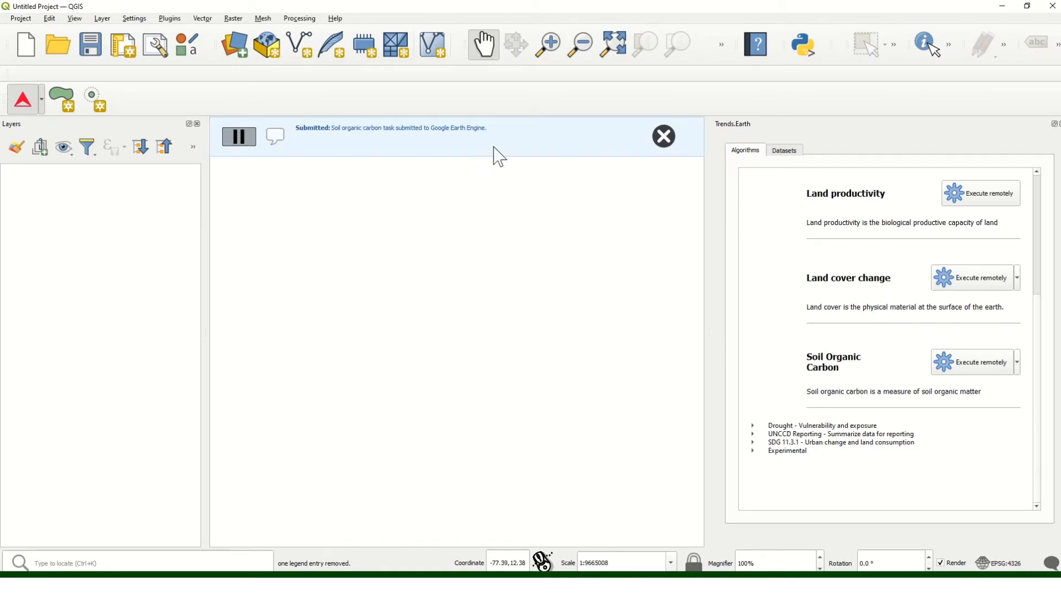
{"action": "left_click", "coordinate": [793, 153]}
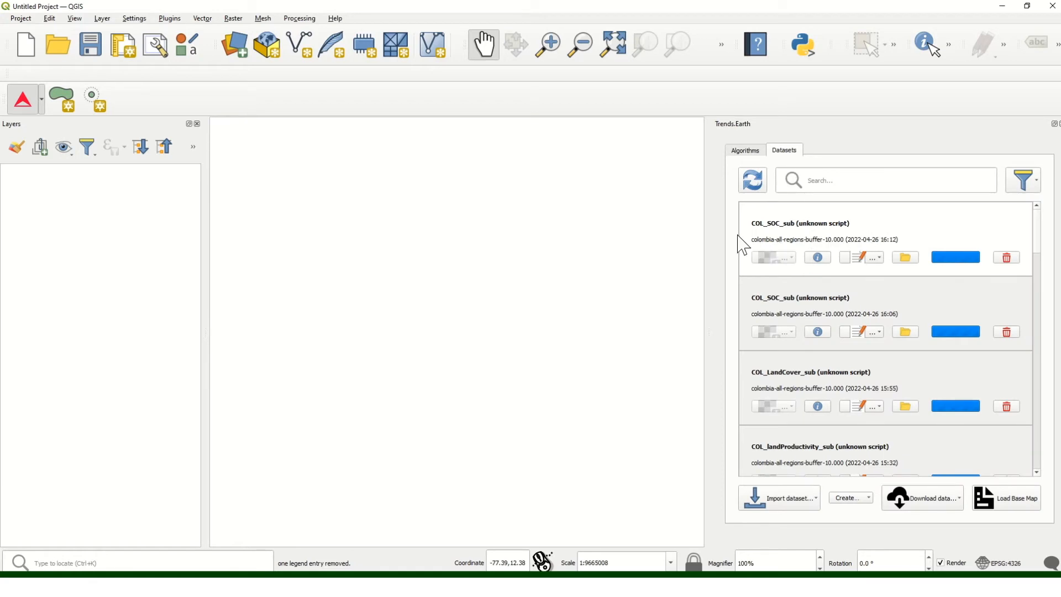
{"action": "left_click", "coordinate": [746, 151]}
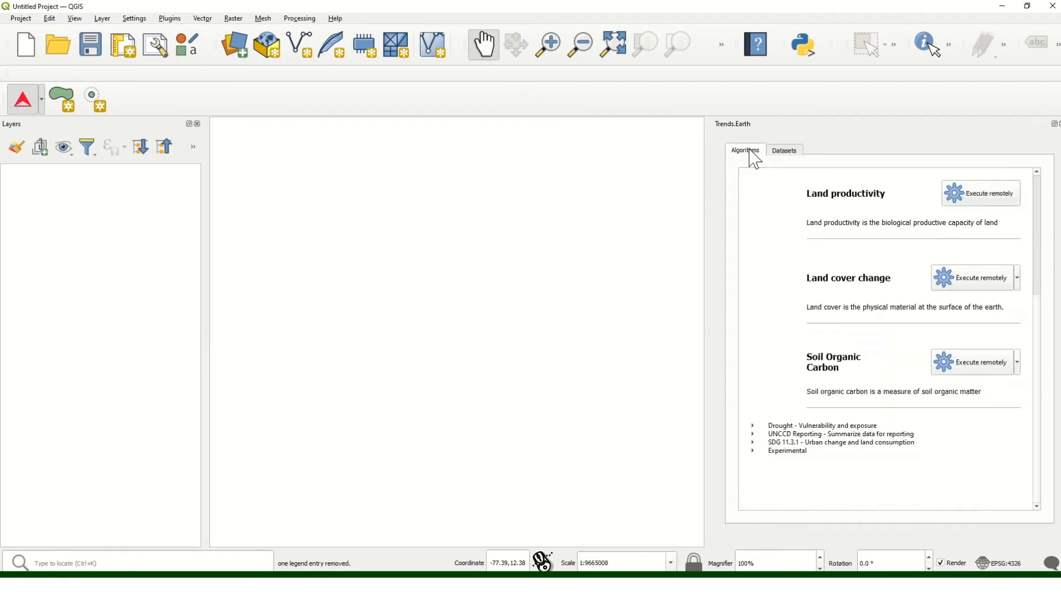
{"action": "left_click", "coordinate": [784, 150]}
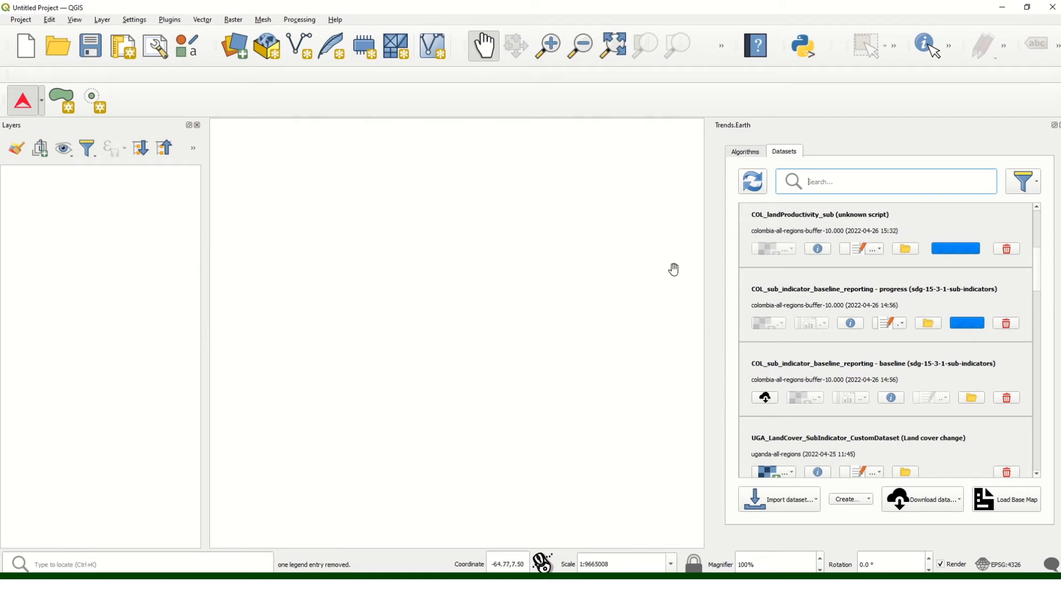
Step: Refresh the dataset list and download the progress and baseline datasets of COL_sub_indicator_baseline_reporting
{"action": "left_click", "coordinate": [754, 187]}
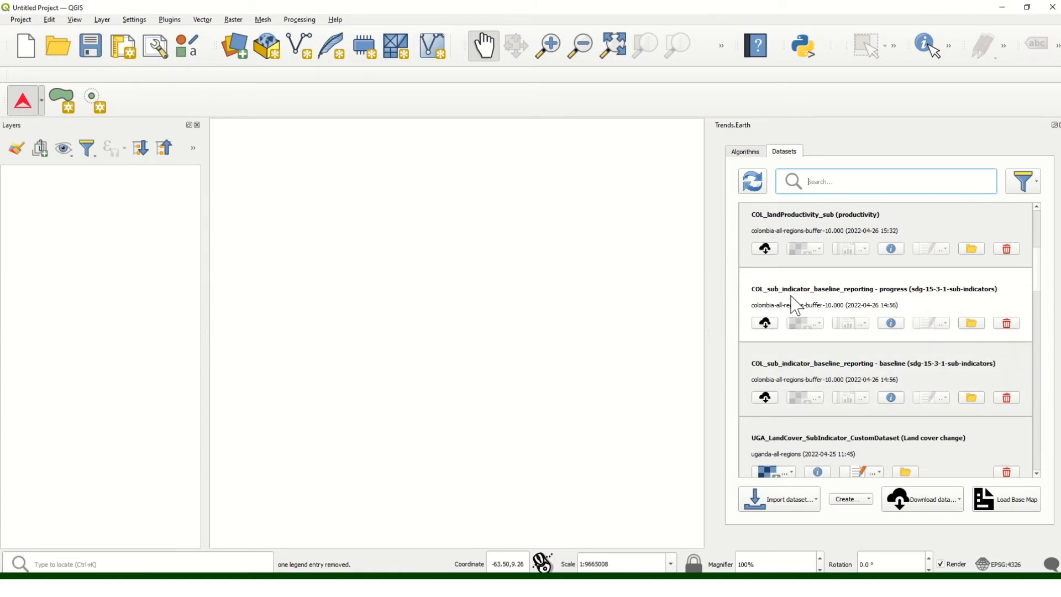
{"action": "left_click", "coordinate": [766, 325]}
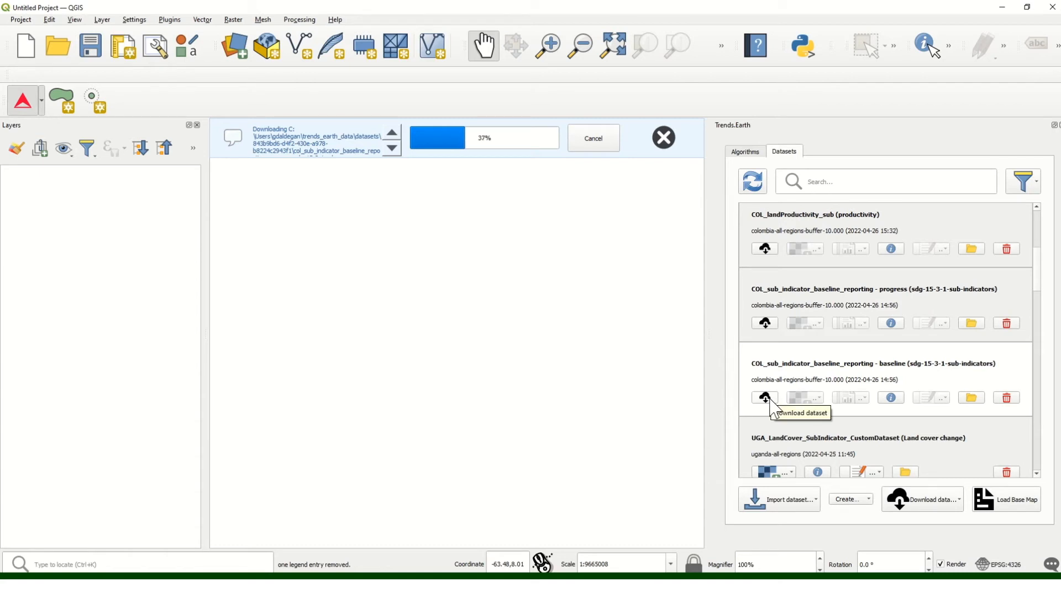
{"action": "left_click", "coordinate": [770, 401]}
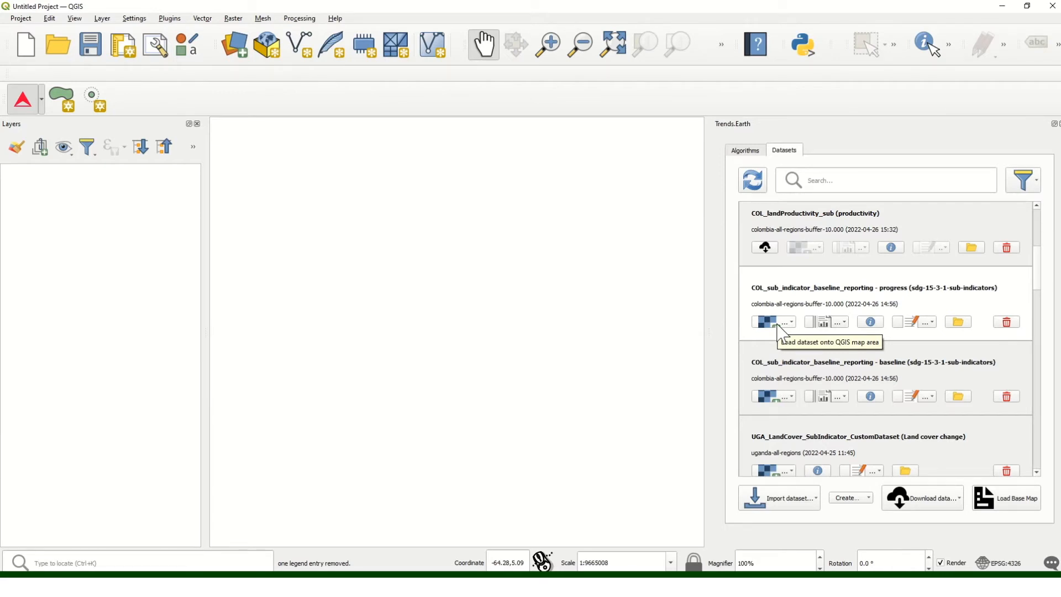
Step: Add the default layers of the COL_sub_indicator_baseline_reporting progress and baseline datasets to the map
{"action": "left_click", "coordinate": [778, 323]}
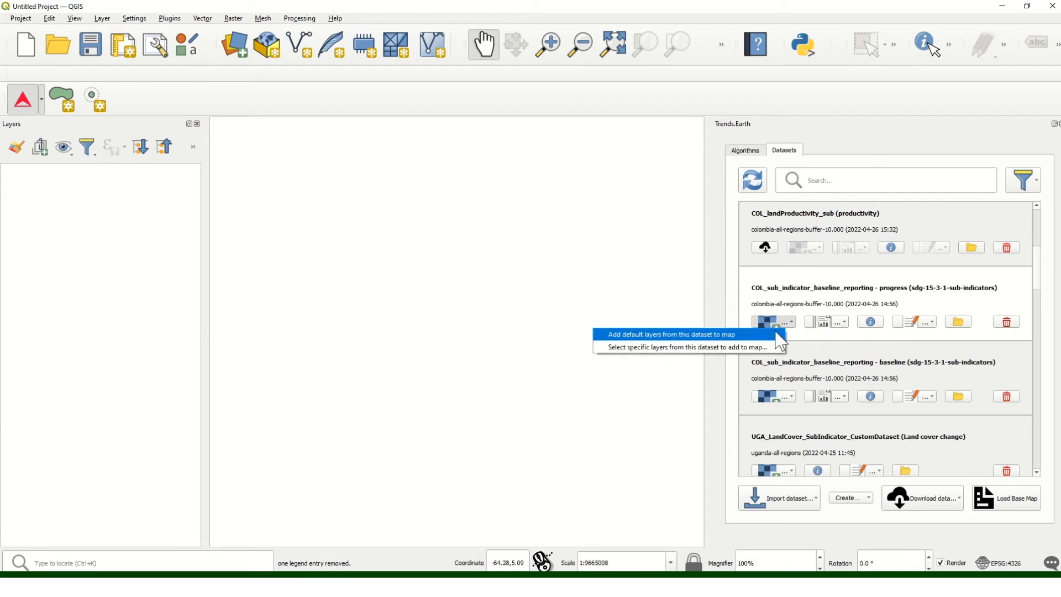
{"action": "left_click", "coordinate": [686, 338]}
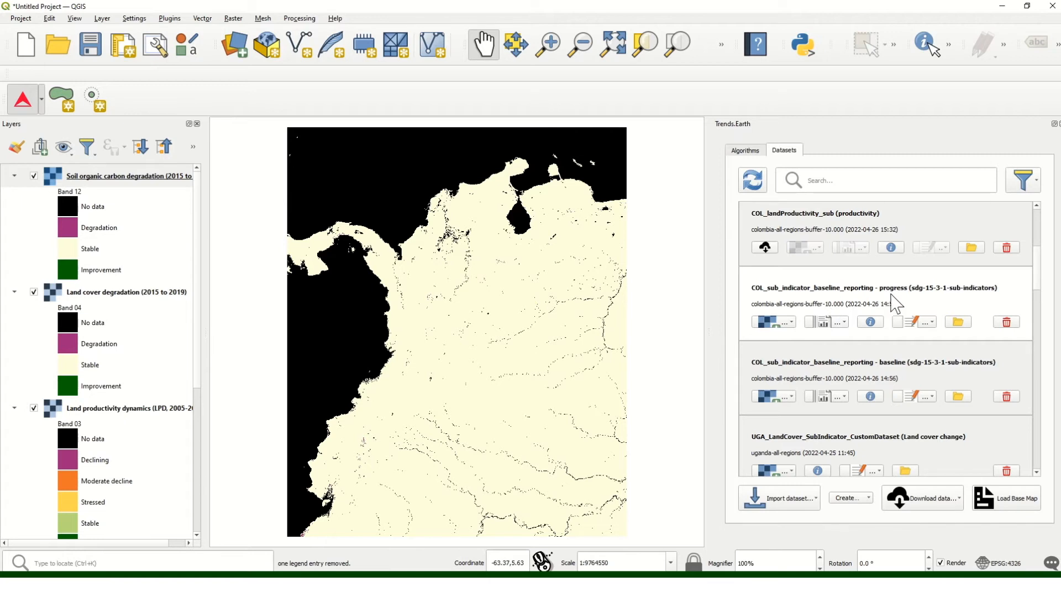
{"action": "left_click", "coordinate": [792, 397]}
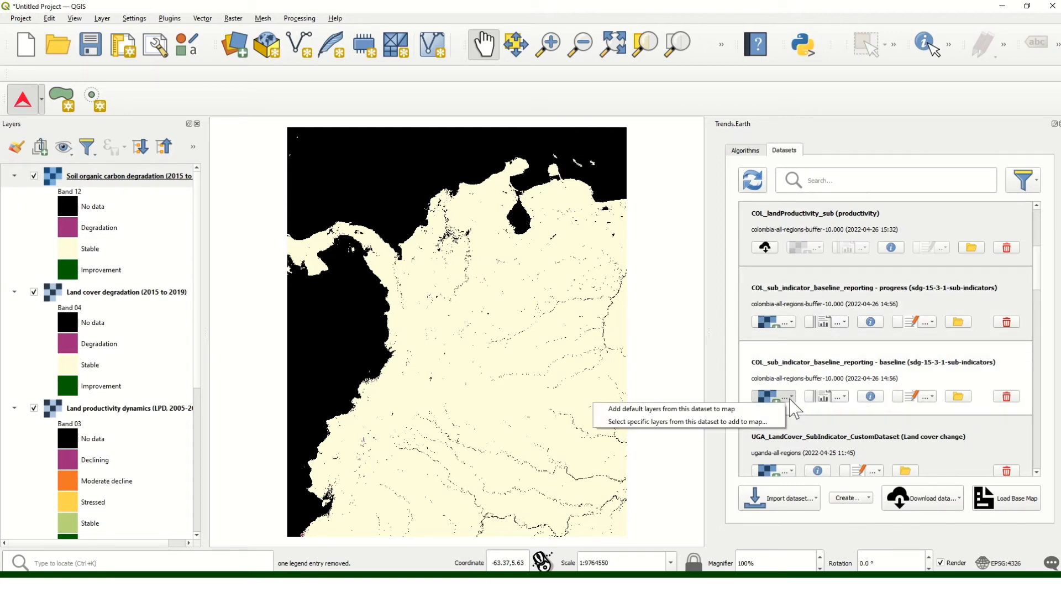
{"action": "left_click", "coordinate": [746, 410]}
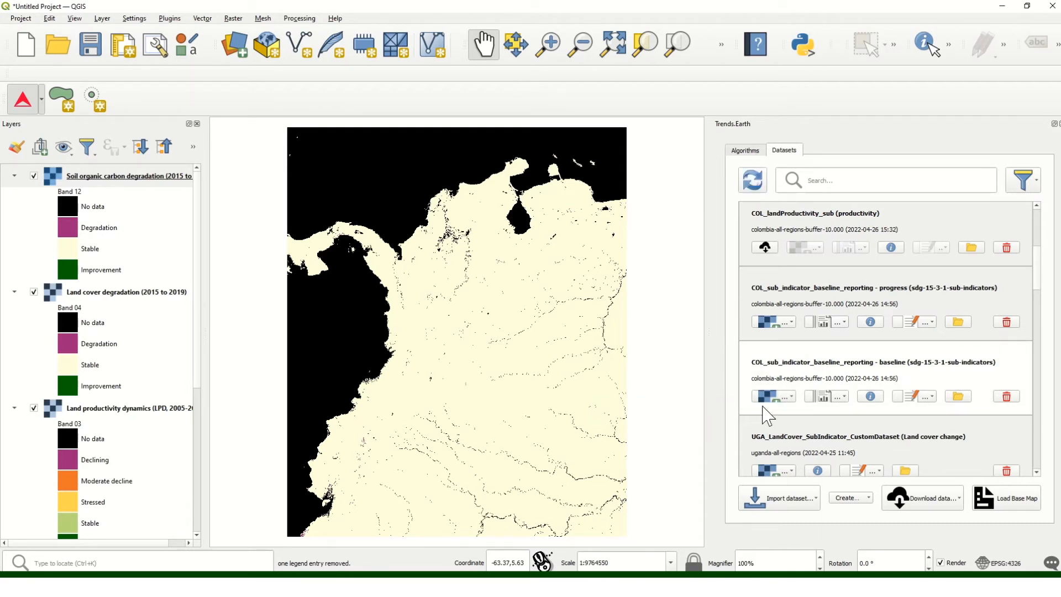
{"action": "left_click", "coordinate": [776, 397]}
{"action": "left_click", "coordinate": [752, 409]}
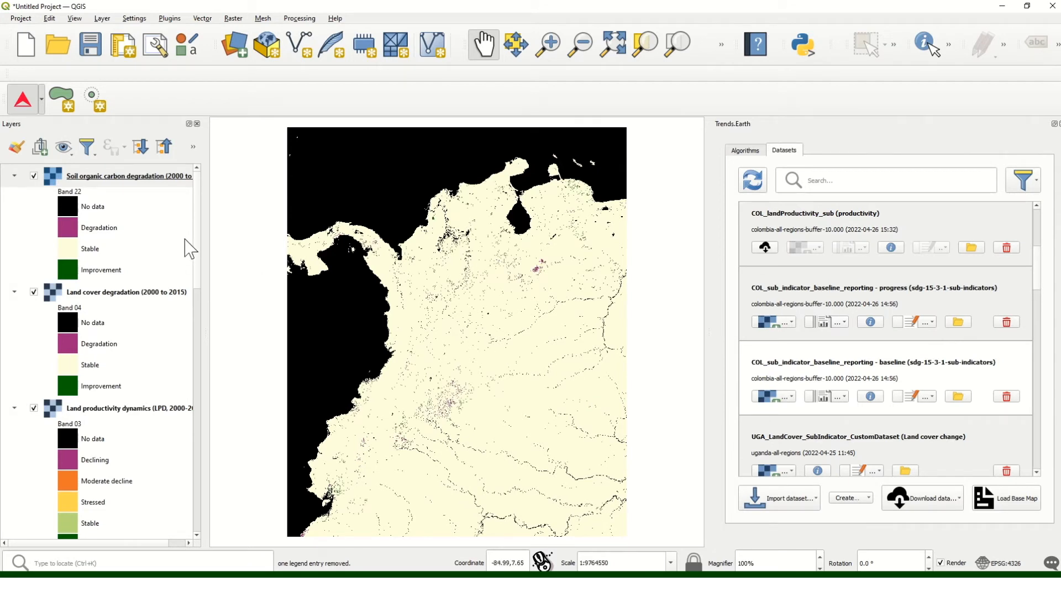
Step: Collapse the legends of all loaded layers and widen the layer list so the full layer names fit
{"action": "left_click", "coordinate": [14, 176]}
{"action": "left_click", "coordinate": [15, 199]}
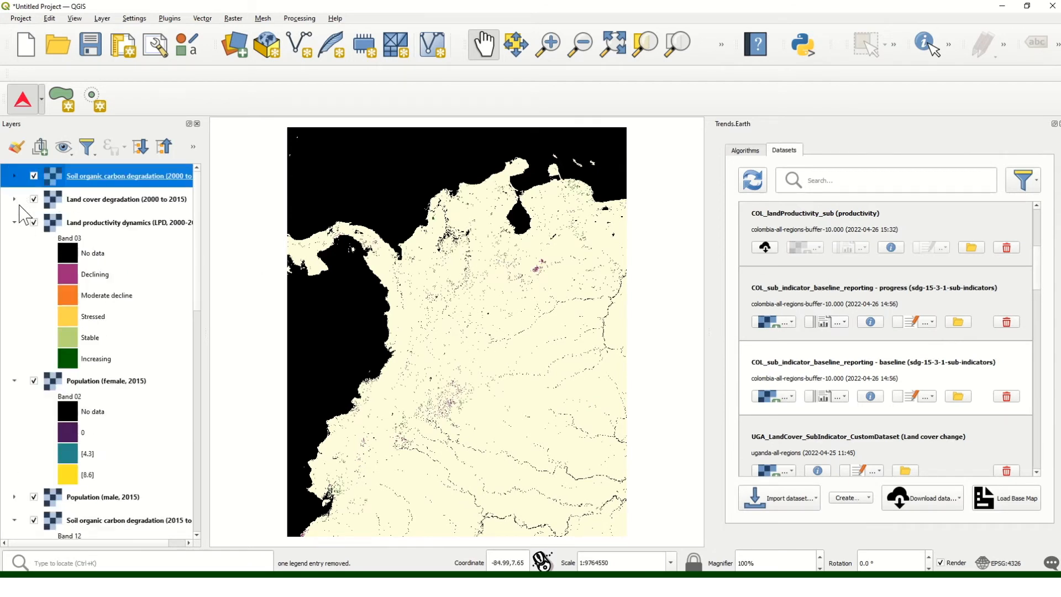
{"action": "left_click", "coordinate": [15, 223]}
{"action": "left_click", "coordinate": [14, 246]}
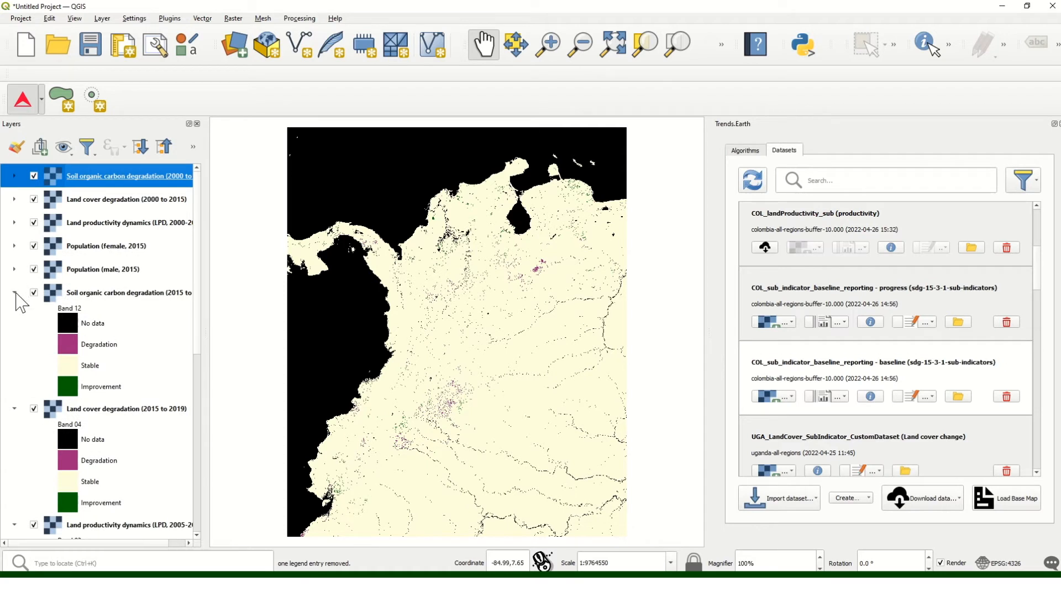
{"action": "left_click", "coordinate": [15, 292]}
{"action": "left_click", "coordinate": [15, 316]}
{"action": "left_click", "coordinate": [15, 338]}
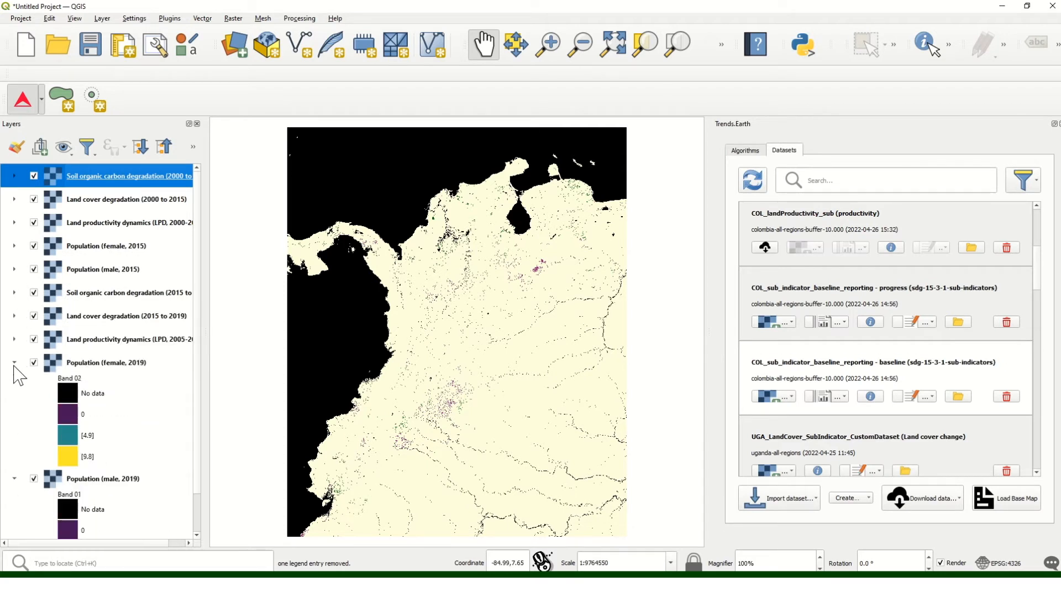
{"action": "left_click", "coordinate": [15, 362]}
{"action": "left_click", "coordinate": [15, 386]}
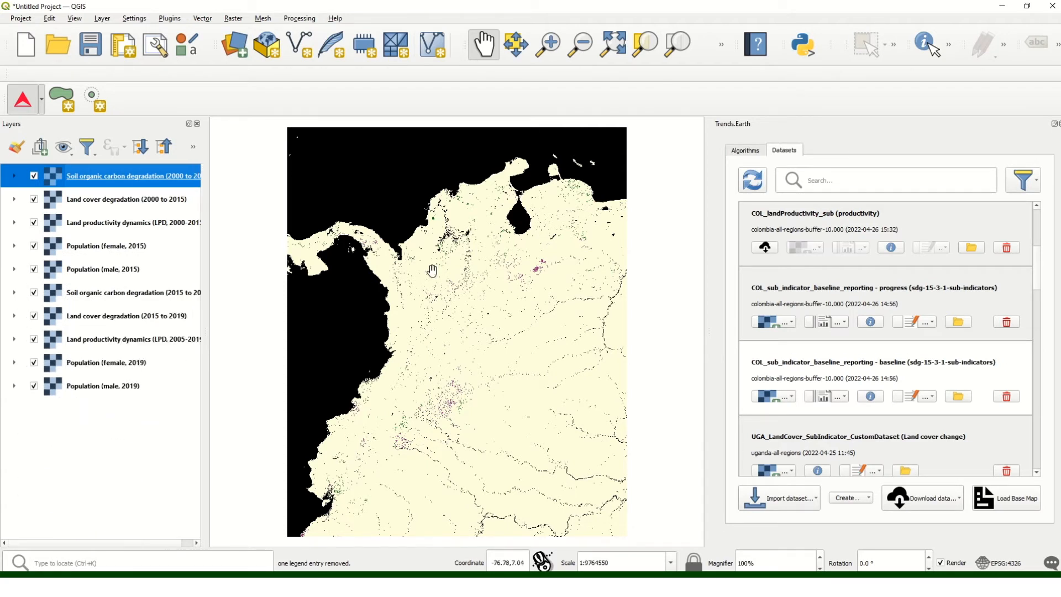
{"action": "left_click", "coordinate": [744, 152]}
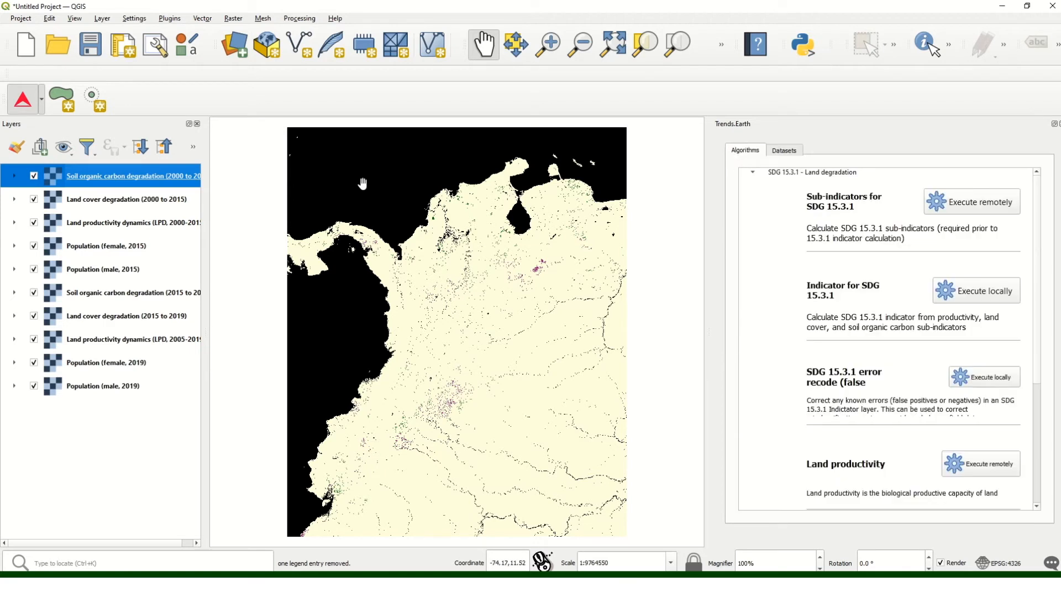
{"action": "left_click_drag", "start_coordinate": [205, 213], "coordinate": [236, 214]}
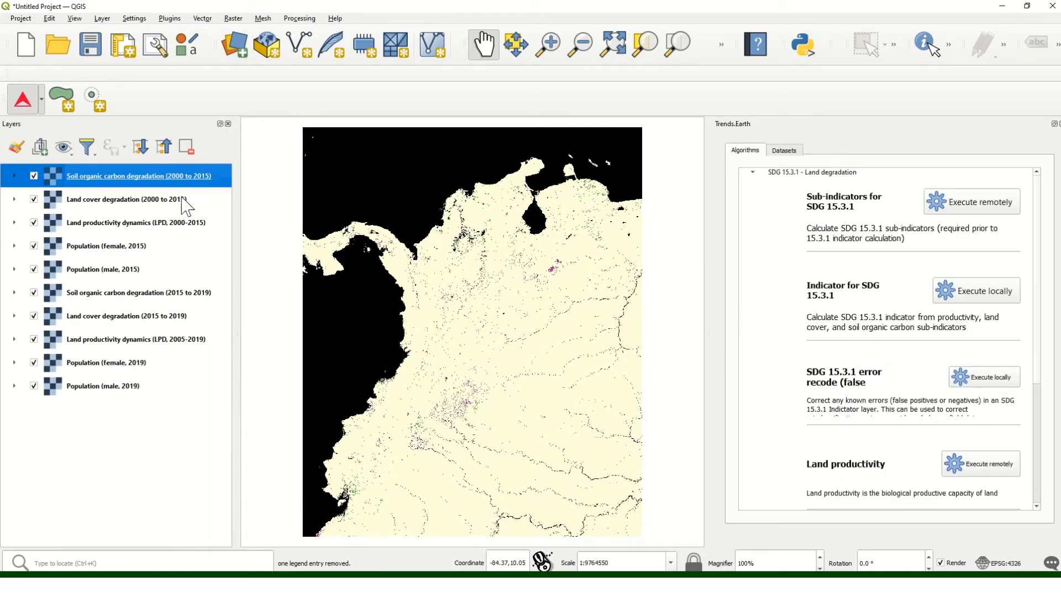
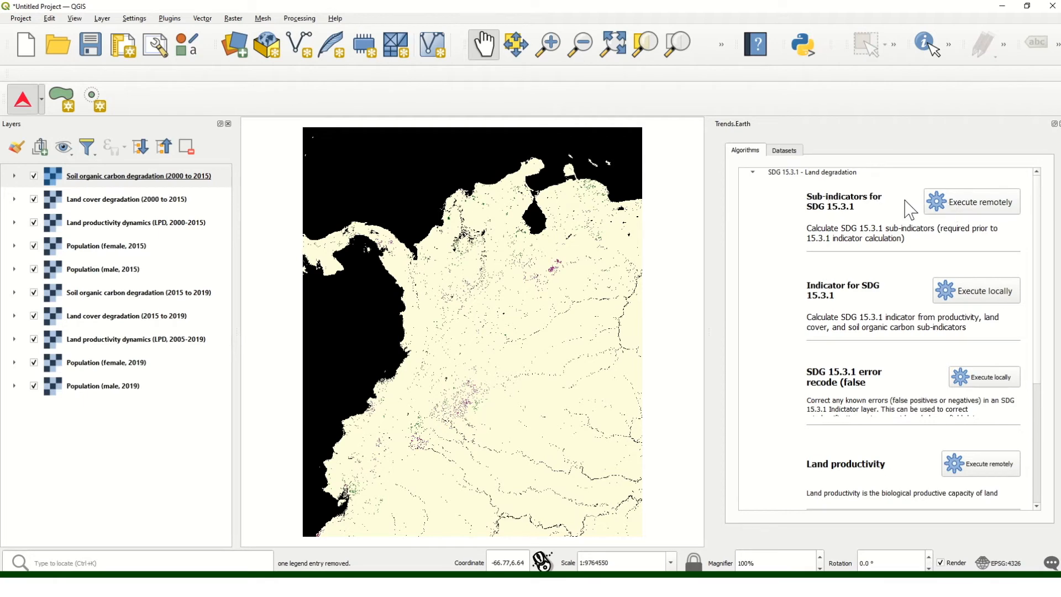
Step: Open the local Indicator for SDG 15.3.1 tool, choose Land Productivity Dynamics (LPD) from JRC as productivity data, and widen the dialog
{"action": "scroll", "coordinate": [1043, 403], "scroll_direction": "down", "scroll_amount": 2}
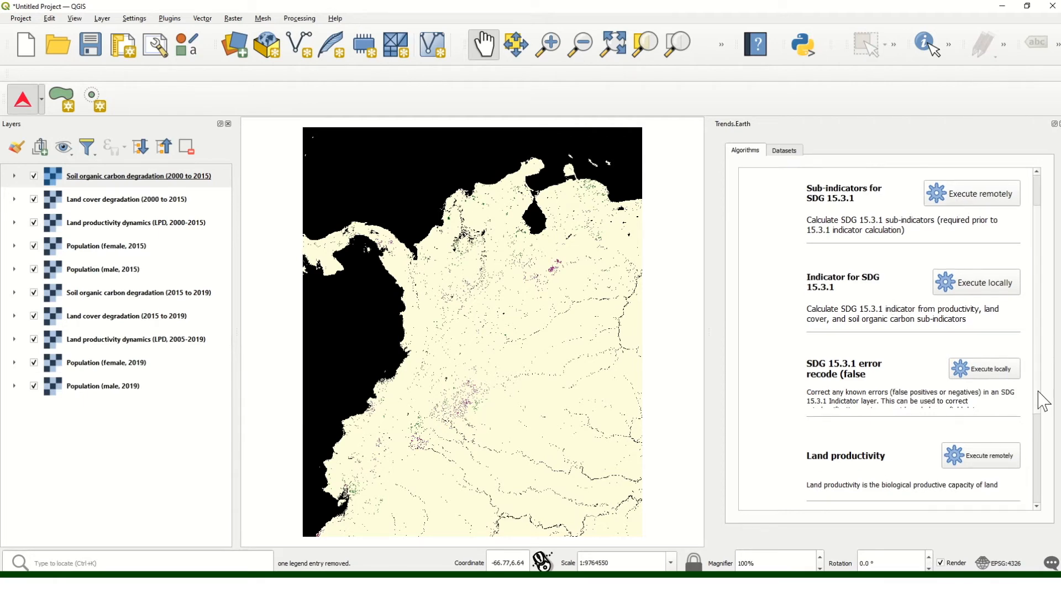
{"action": "scroll", "coordinate": [1042, 436], "scroll_direction": "down", "scroll_amount": 1}
{"action": "scroll", "coordinate": [1033, 401], "scroll_direction": "up", "scroll_amount": 2}
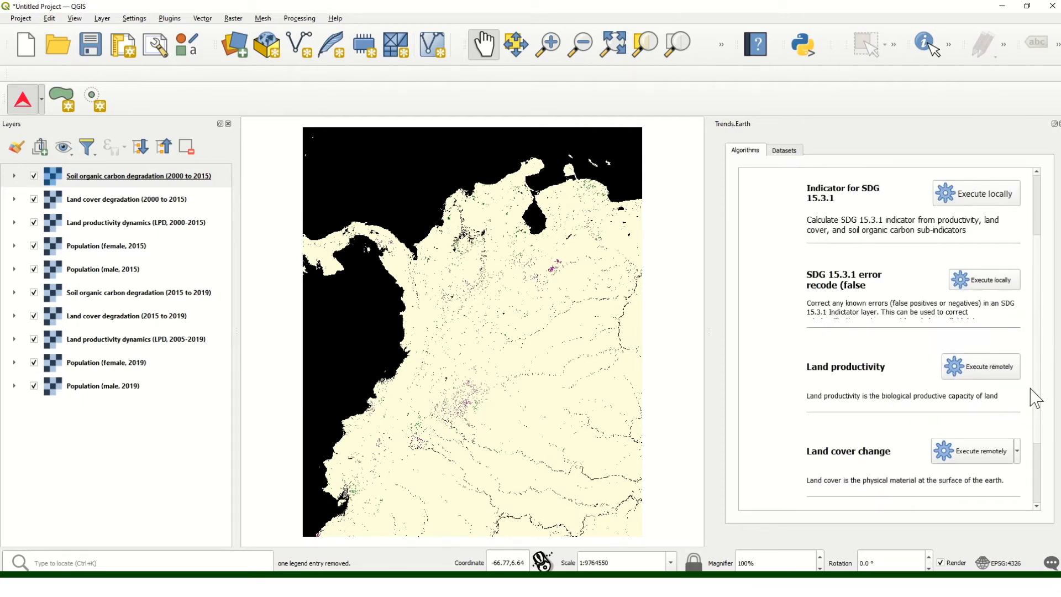
{"action": "scroll", "coordinate": [1038, 376], "scroll_direction": "up", "scroll_amount": 1}
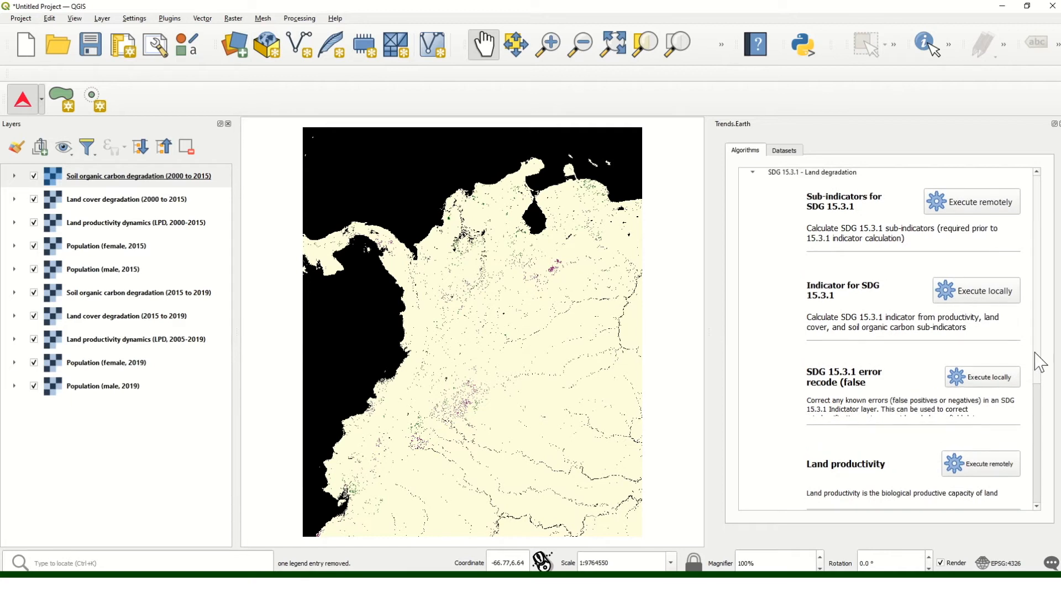
{"action": "left_click", "coordinate": [975, 302]}
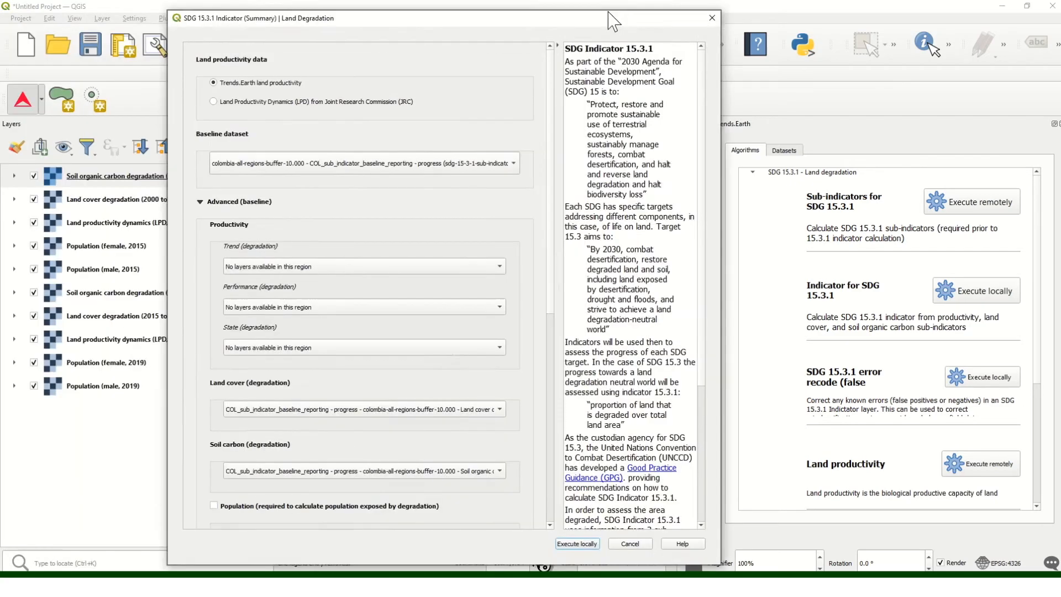
{"action": "left_click_drag", "start_coordinate": [612, 21], "coordinate": [711, 33]}
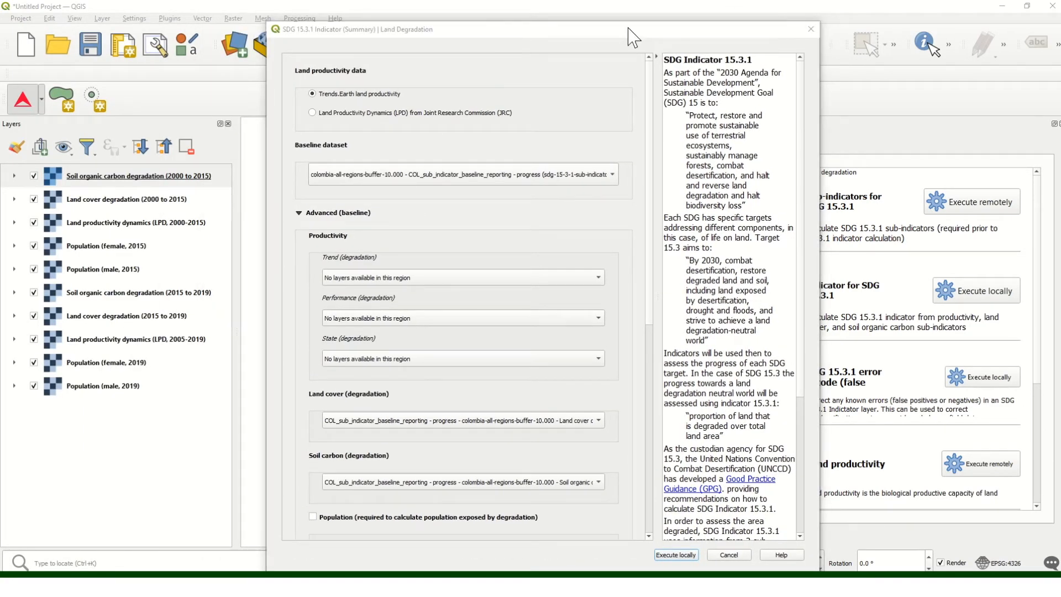
{"action": "left_click_drag", "start_coordinate": [634, 36], "coordinate": [630, 28]}
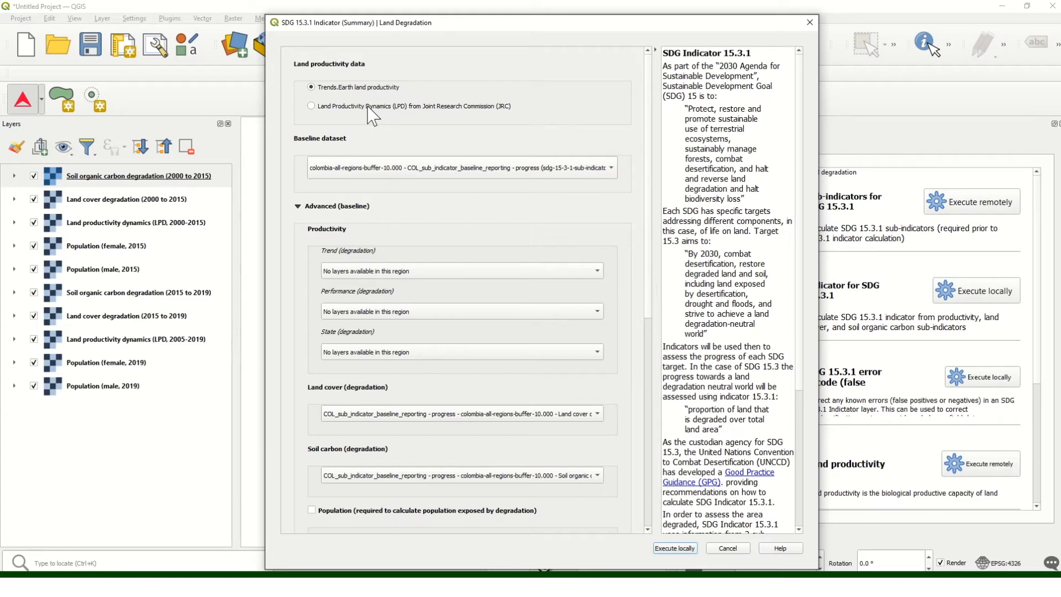
{"action": "left_click", "coordinate": [367, 107]}
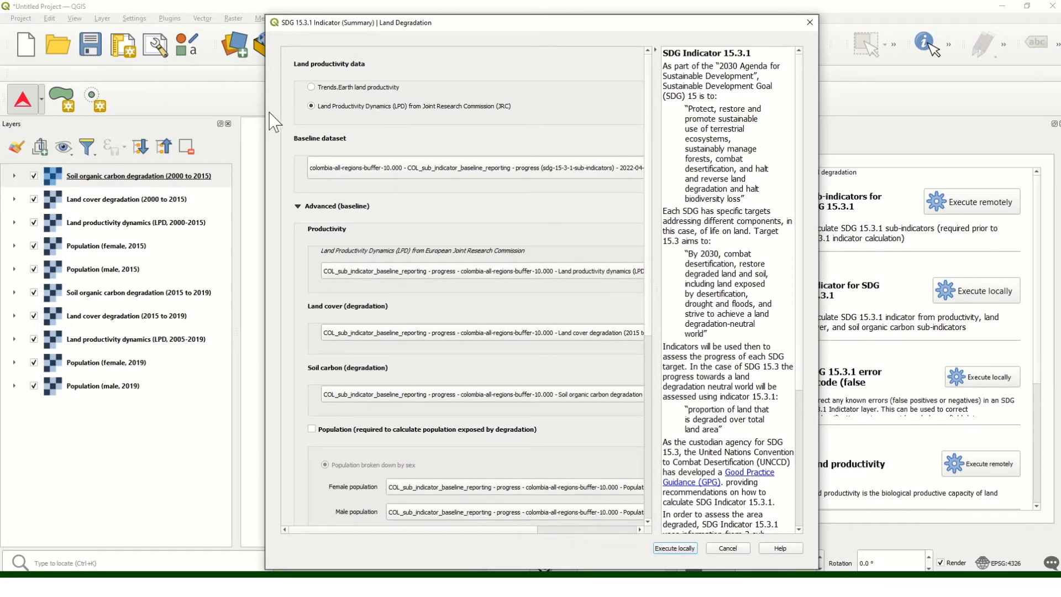
{"action": "left_click_drag", "start_coordinate": [261, 114], "coordinate": [131, 113]}
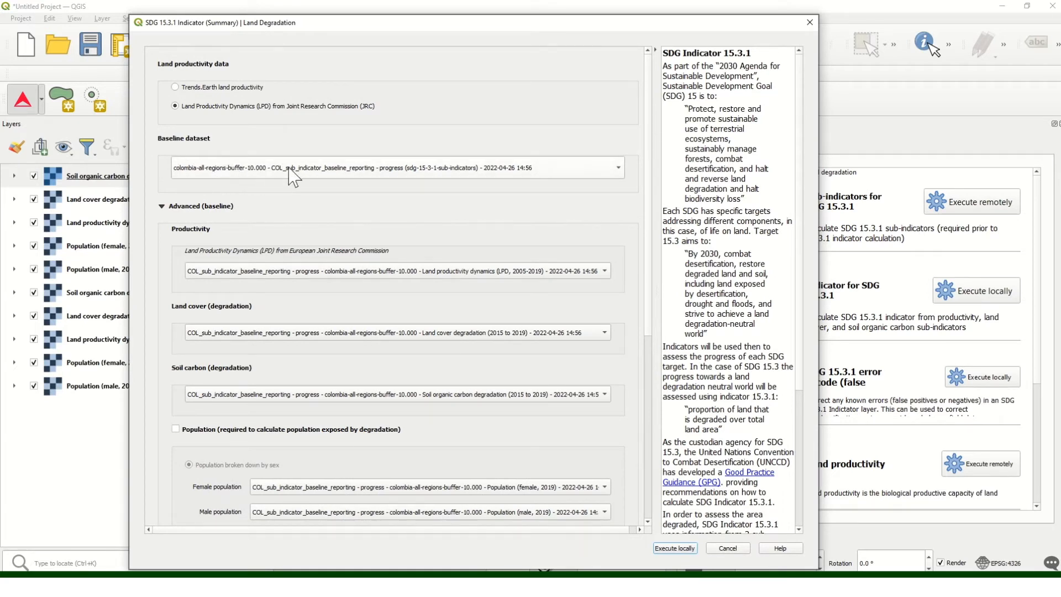
Step: Select the COL_sub_indicator_baseline_reporting baseline dataset, and switch the baseline dataset to COL_SDG_1531_TE_01_15_to_15)19 - baseline
{"action": "left_click", "coordinate": [388, 175]}
{"action": "left_click", "coordinate": [408, 177]}
{"action": "left_click", "coordinate": [404, 170]}
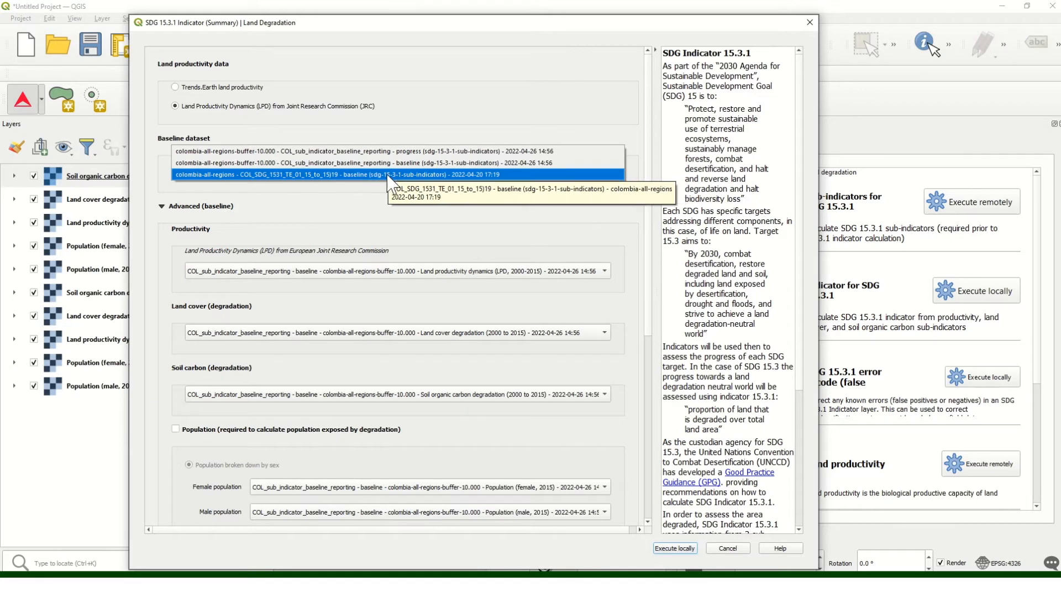
{"action": "left_click", "coordinate": [389, 176]}
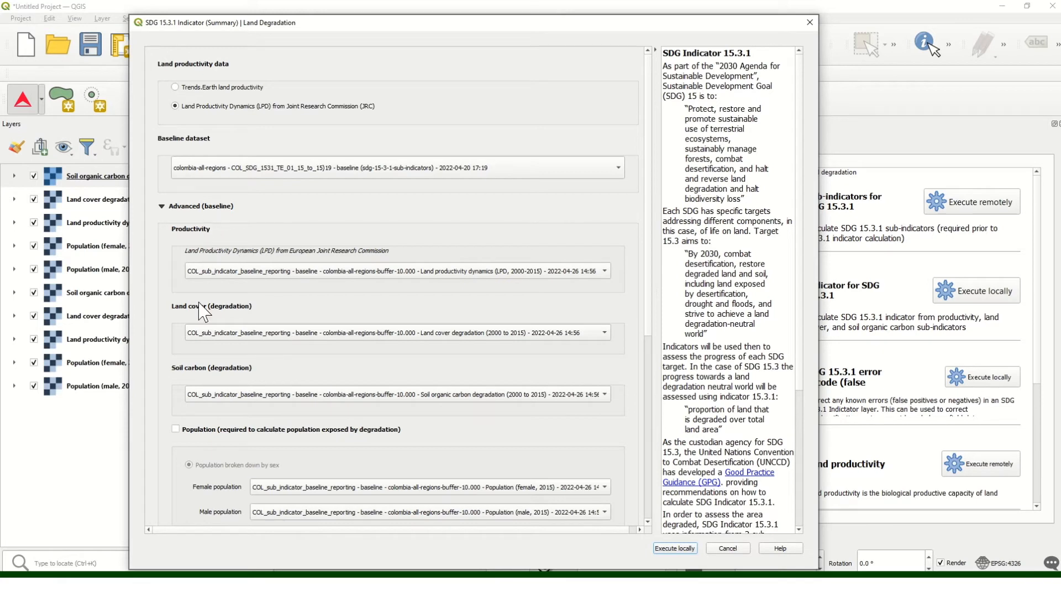
Step: Enable the baseline population option and include the progress period, using the COL_sub_indicator_baseline_reporting - progress dataset
{"action": "left_click", "coordinate": [176, 428]}
{"action": "scroll", "coordinate": [641, 309], "scroll_direction": "down", "scroll_amount": 5}
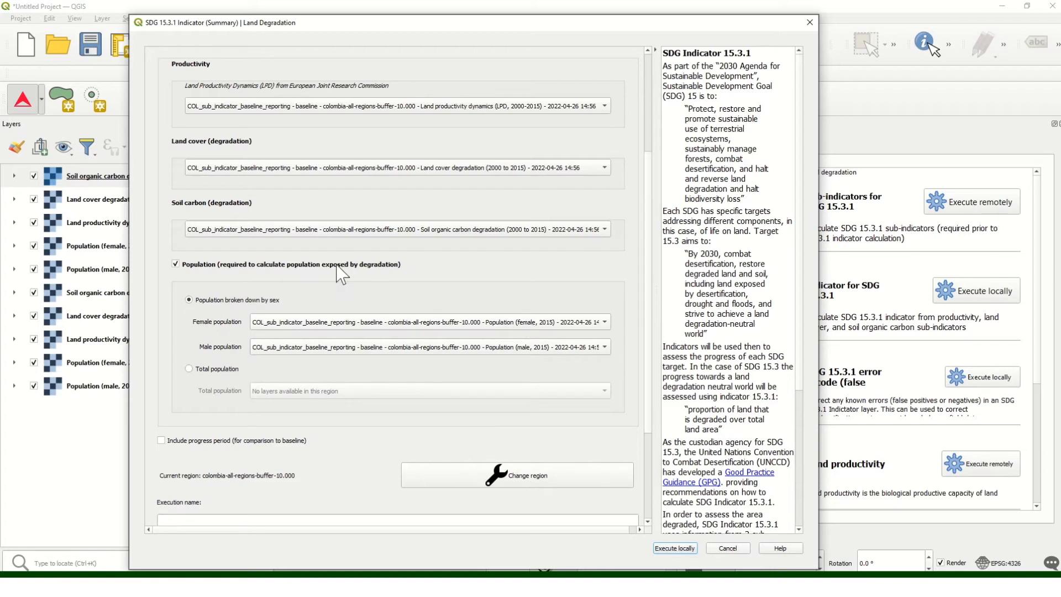
{"action": "left_click_drag", "start_coordinate": [646, 276], "coordinate": [646, 324]}
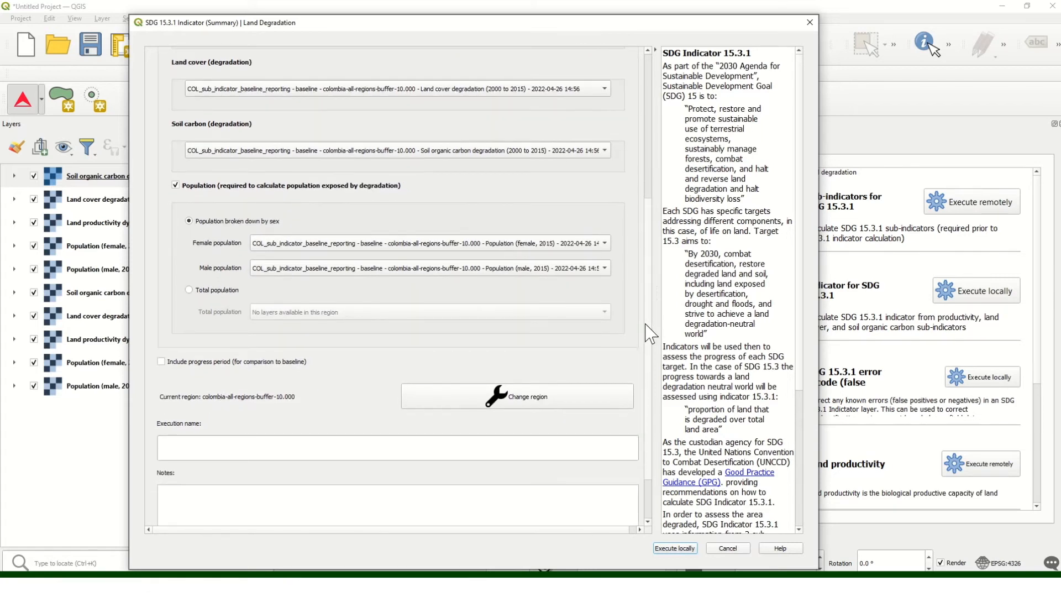
{"action": "left_click", "coordinate": [189, 365]}
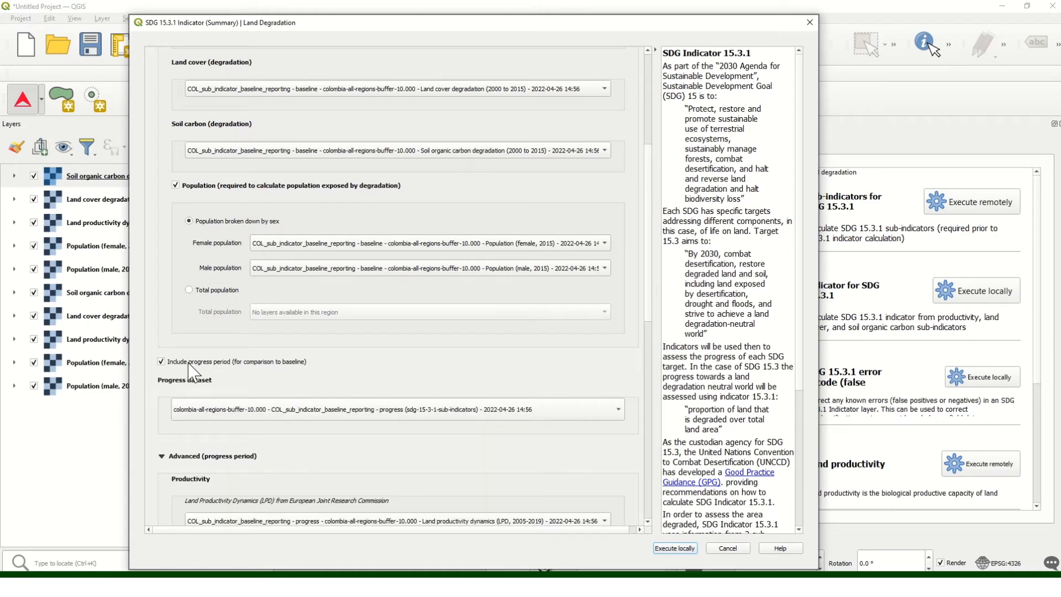
{"action": "left_click", "coordinate": [284, 410]}
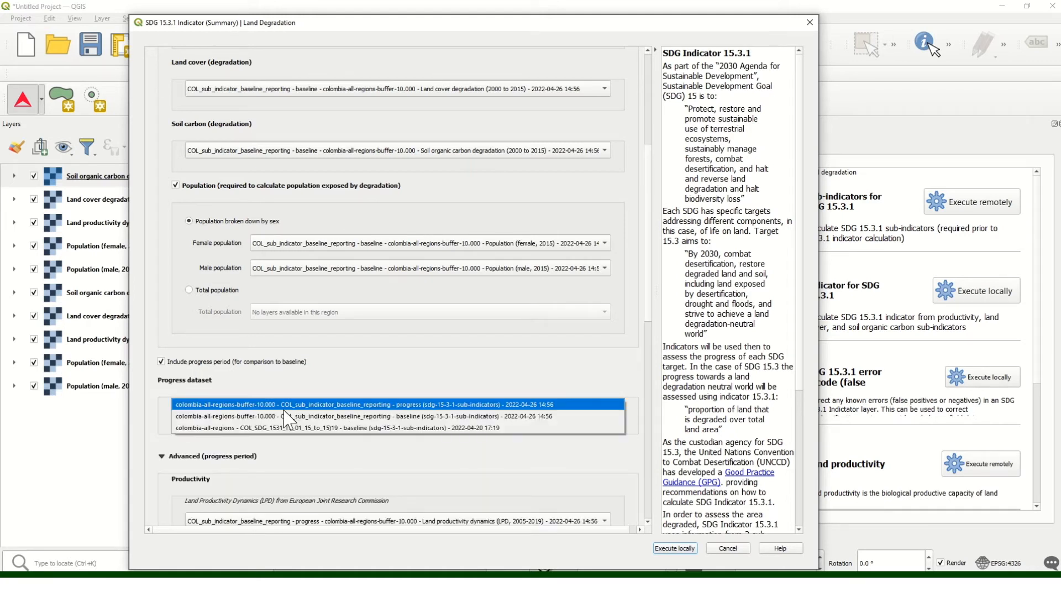
{"action": "left_click", "coordinate": [385, 409]}
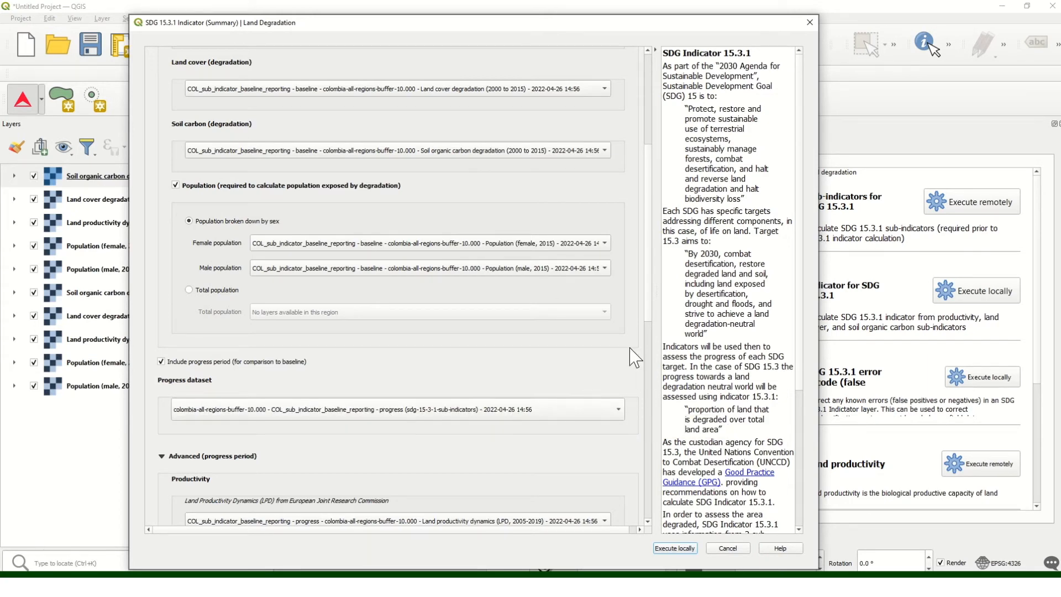
{"action": "scroll", "coordinate": [654, 323], "scroll_direction": "down", "scroll_amount": 6}
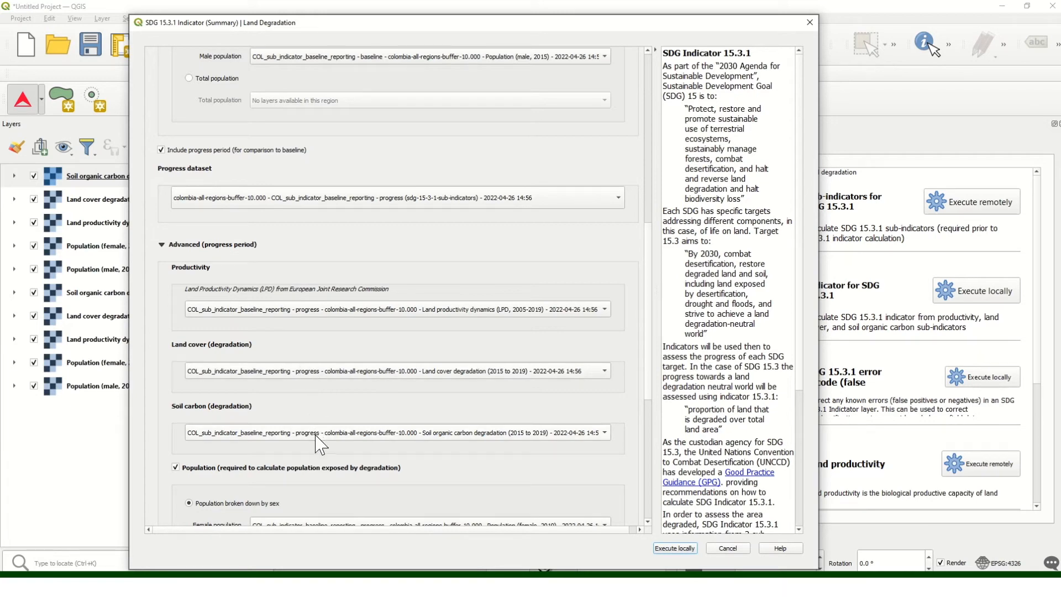
Step: Name the execution COL_sdg1531_bsln_prgs and enter the notes "sdg1531 baseline and reporting period"
{"action": "left_click_drag", "start_coordinate": [649, 372], "coordinate": [648, 432]}
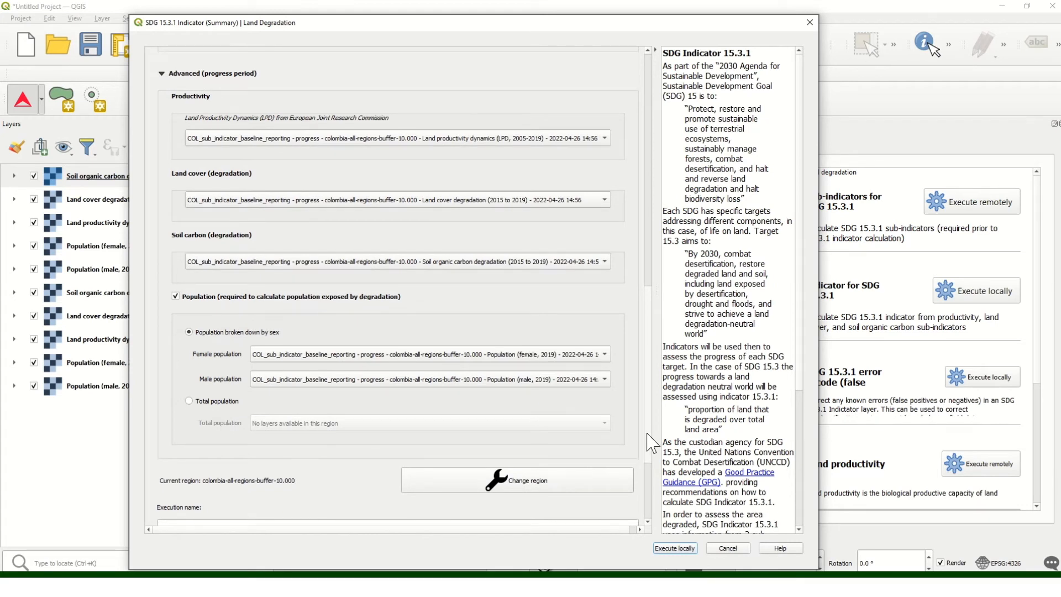
{"action": "left_click_drag", "start_coordinate": [648, 433], "coordinate": [648, 446]}
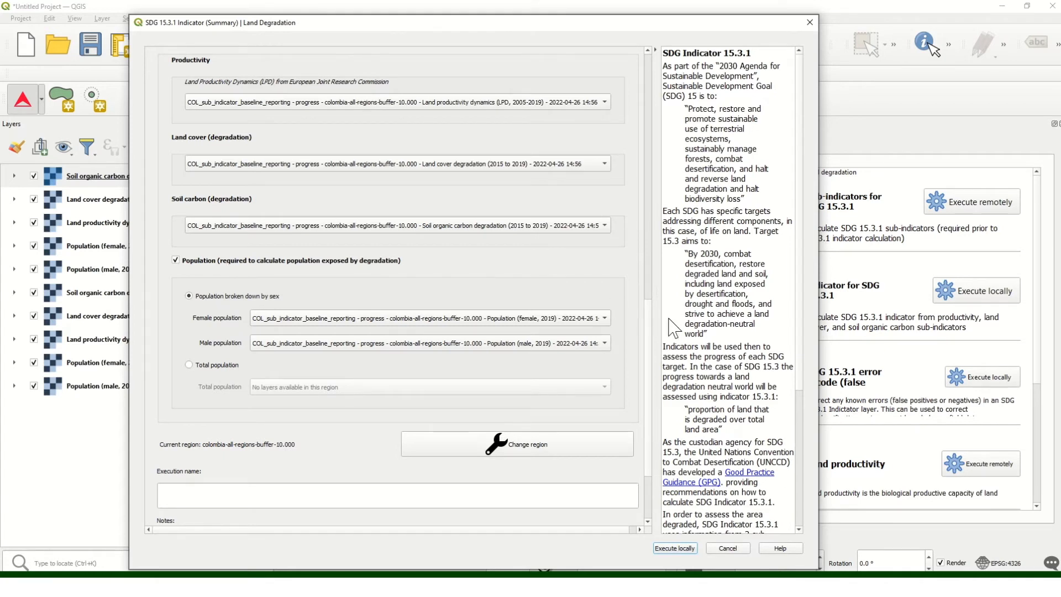
{"action": "left_click_drag", "start_coordinate": [605, 29], "coordinate": [605, 15]}
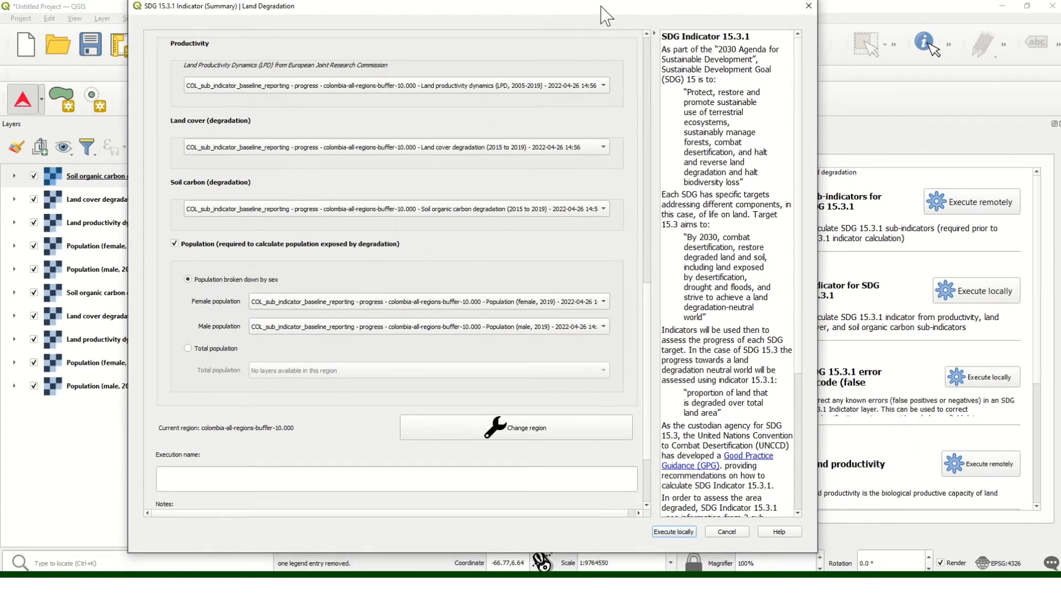
{"action": "scroll", "coordinate": [649, 305], "scroll_direction": "down", "scroll_amount": 3}
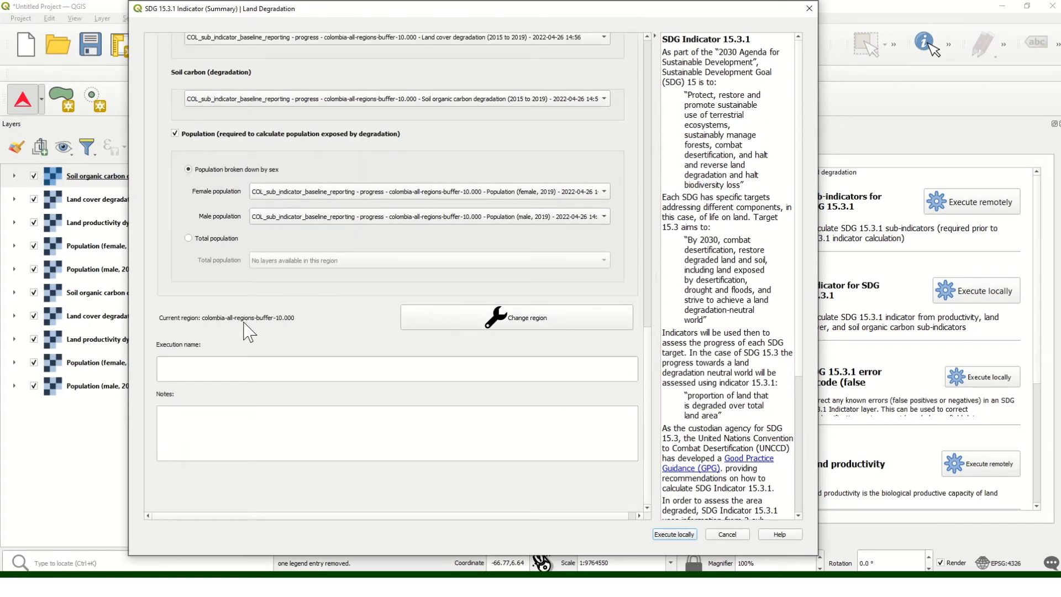
{"action": "left_click", "coordinate": [212, 368]}
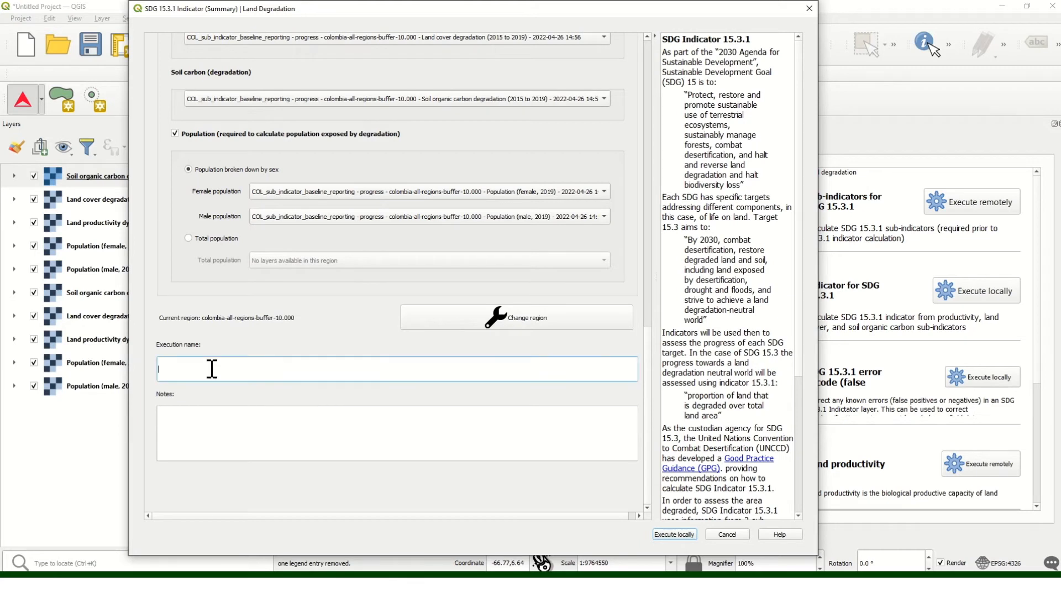
{"action": "type", "text": "COL_sdg1531_bsln_prgs"}
{"action": "key", "text": "Tab"}
{"action": "type", "text": "sdg1531 baseline and reporting period"}
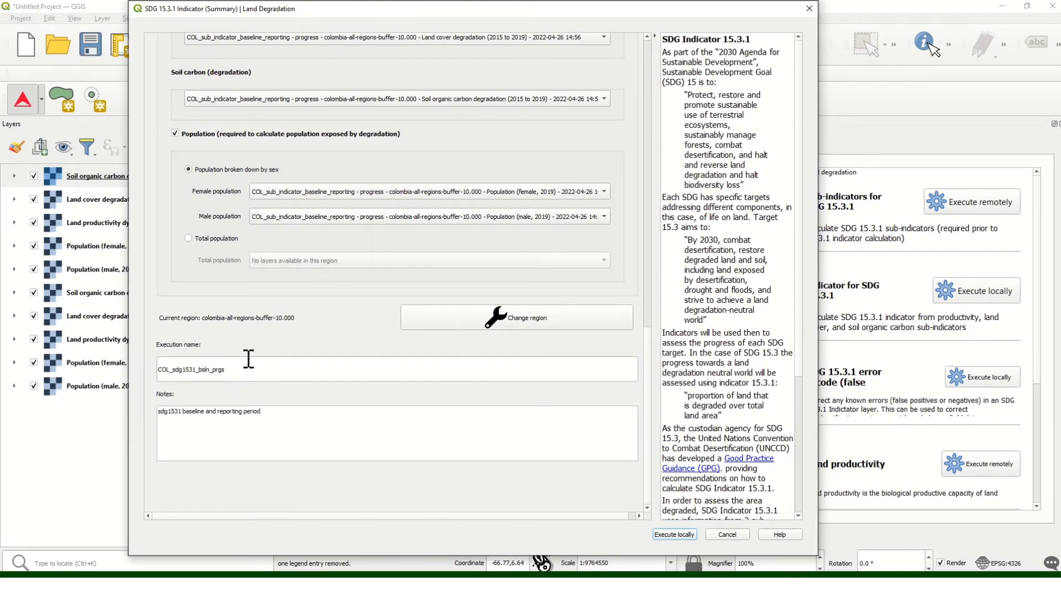
Step: Execute the SDG 15.3.1 indicator calculation locally for the baseline and progress periods
{"action": "left_click_drag", "start_coordinate": [250, 371], "coordinate": [147, 386]}
{"action": "left_click", "coordinate": [319, 421]}
{"action": "left_click", "coordinate": [664, 534]}
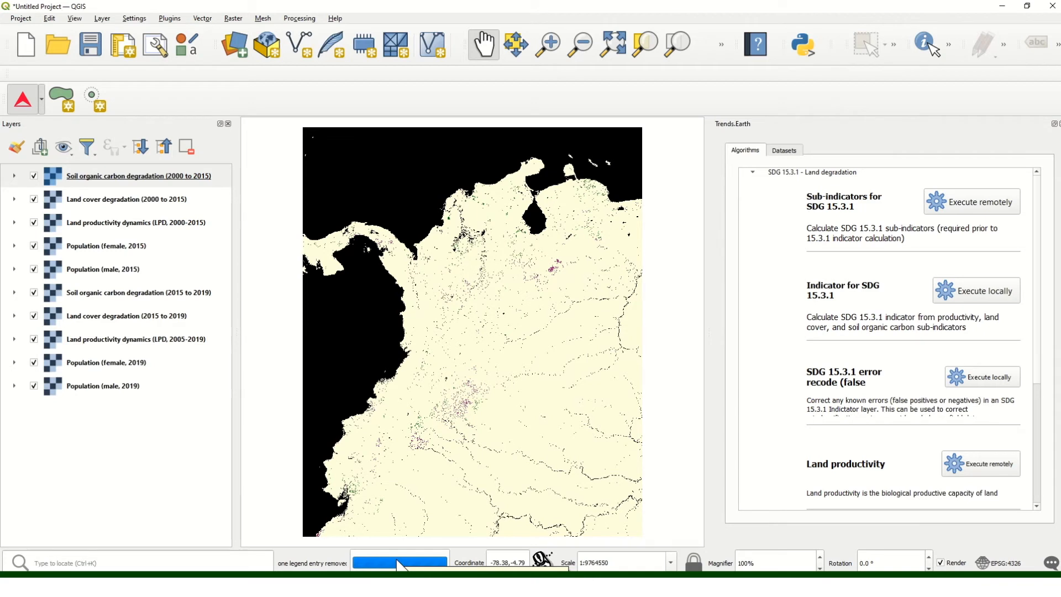
Step: Look through the Trends.Earth datasets list for the running SDG 15.3.1 calculation
{"action": "left_click", "coordinate": [784, 151]}
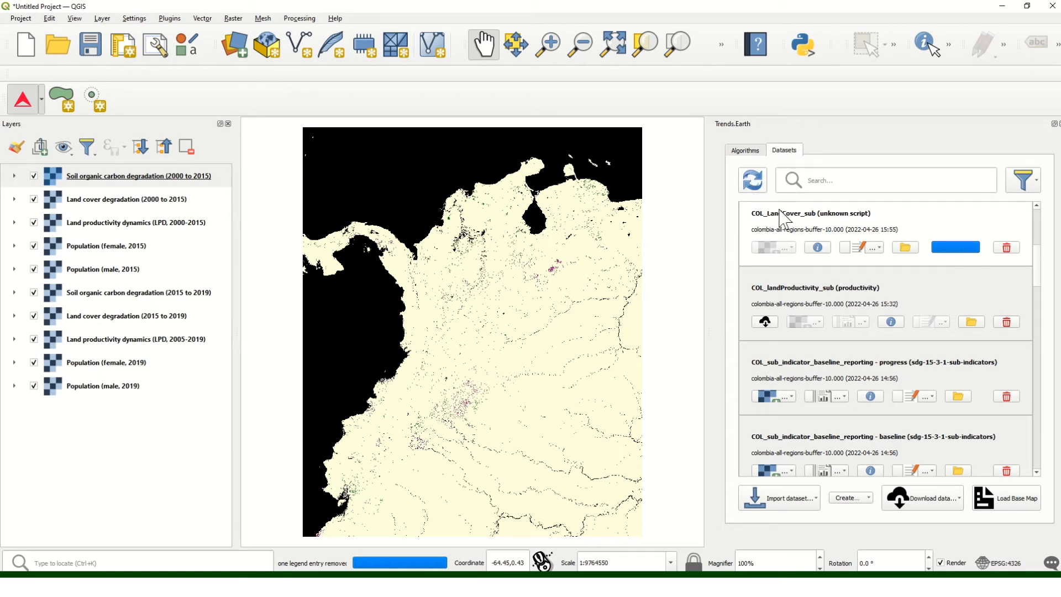
{"action": "scroll", "coordinate": [796, 224], "scroll_direction": "down", "scroll_amount": 1}
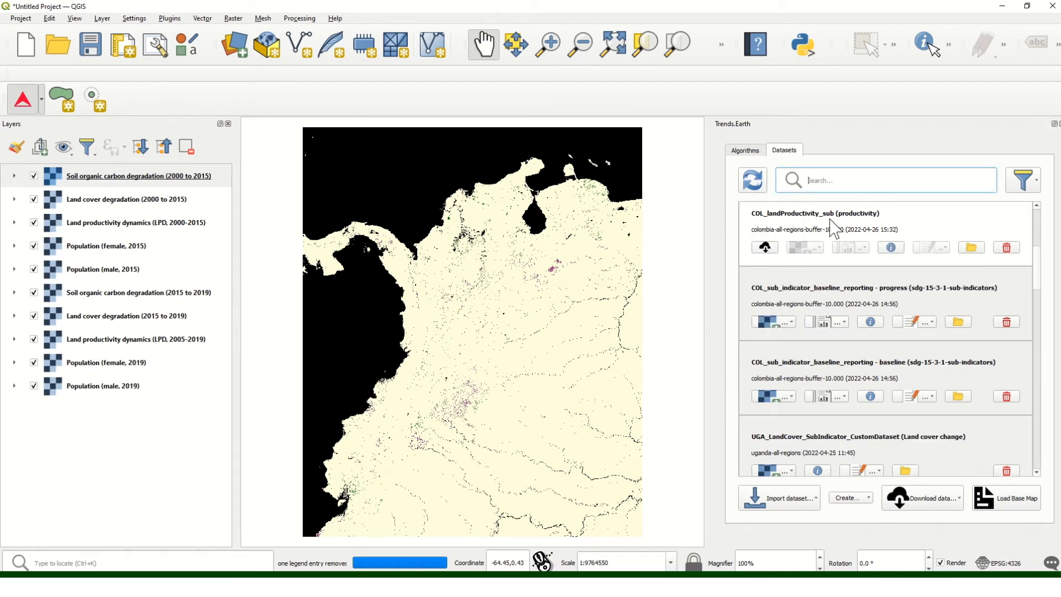
{"action": "scroll", "coordinate": [804, 226], "scroll_direction": "up", "scroll_amount": 1}
{"action": "scroll", "coordinate": [805, 226], "scroll_direction": "up", "scroll_amount": 3}
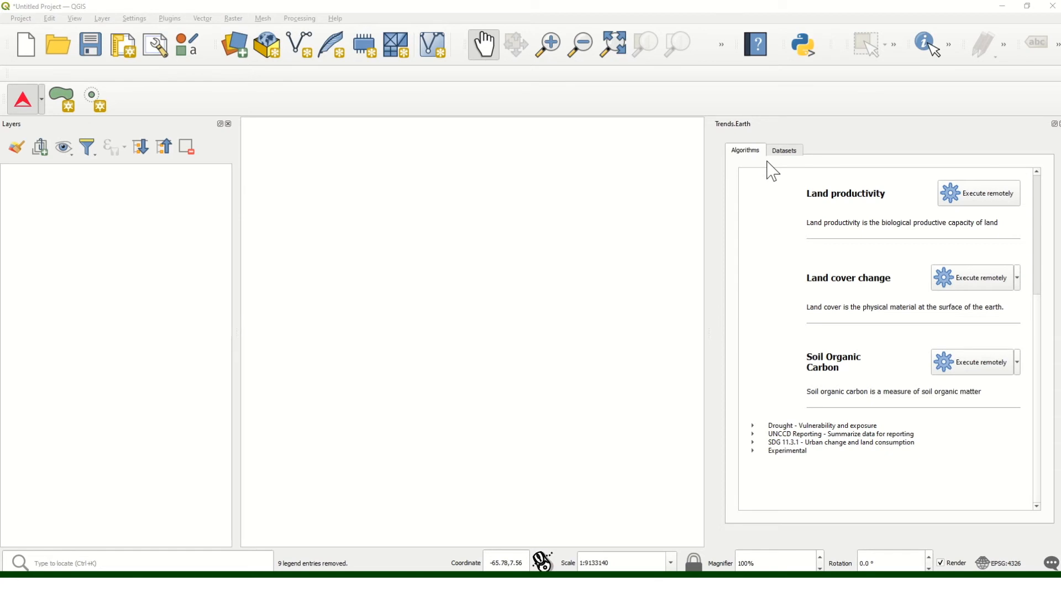
Step: Load the Trends.Earth base map with a mask over all areas outside Colombia, keeping all regions at the second level
{"action": "left_click", "coordinate": [794, 159]}
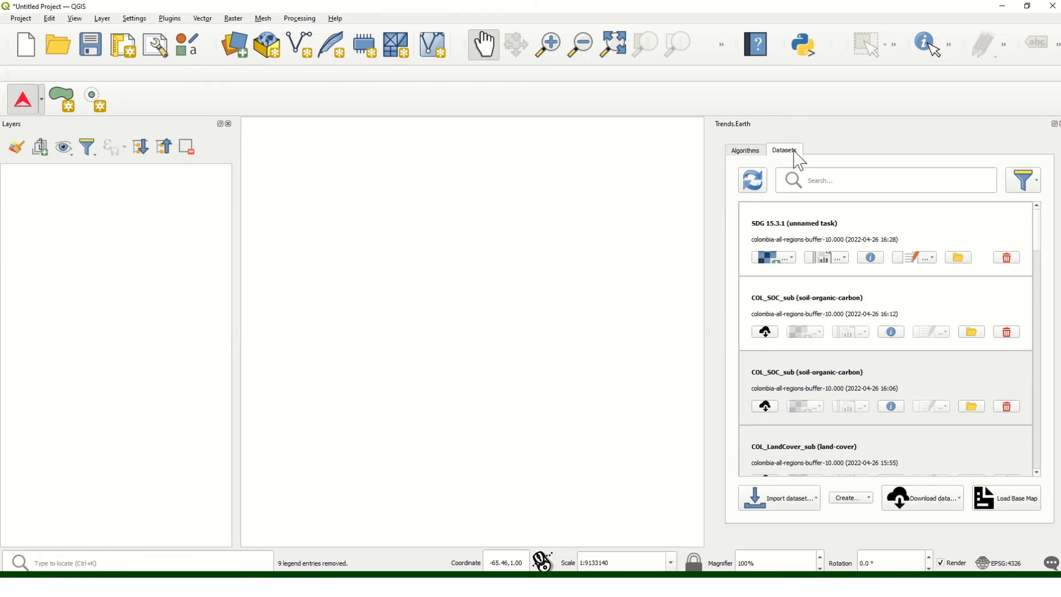
{"action": "left_click", "coordinate": [1010, 500]}
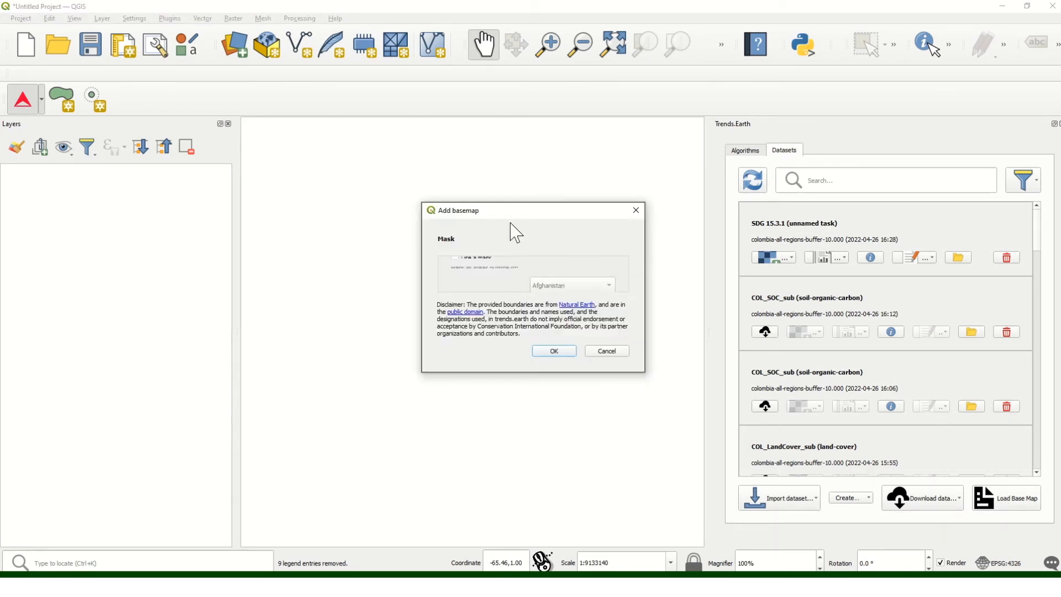
{"action": "left_click", "coordinate": [456, 209]}
{"action": "left_click", "coordinate": [574, 245]}
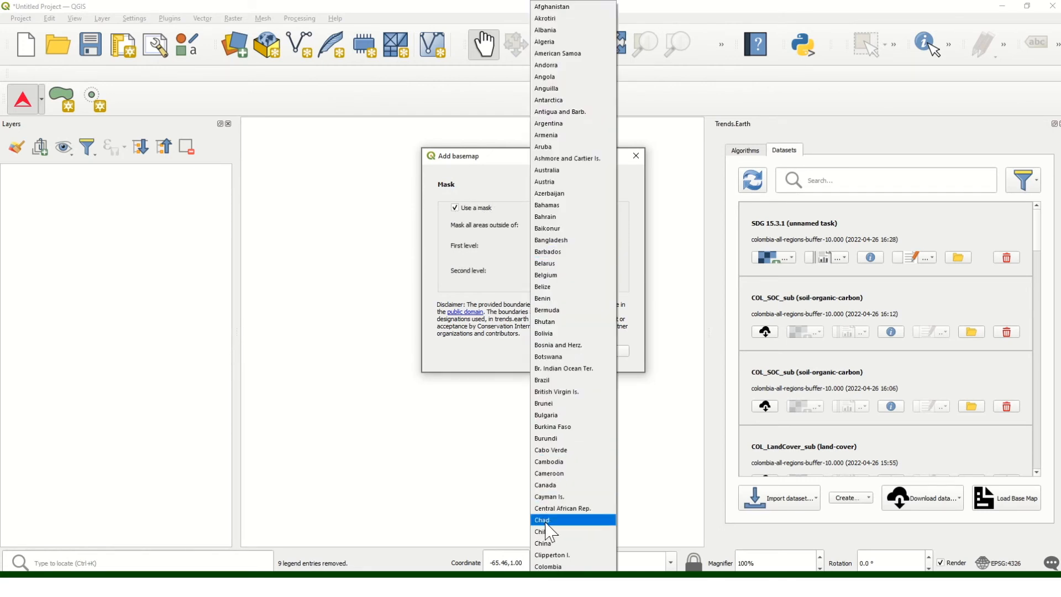
{"action": "left_click", "coordinate": [554, 568]}
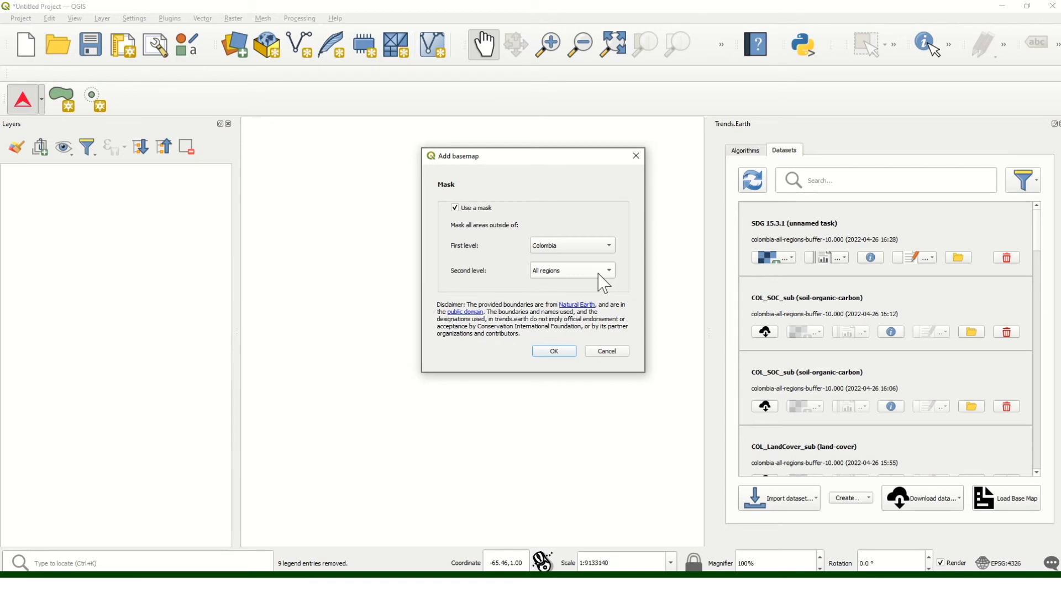
{"action": "left_click", "coordinate": [557, 275]}
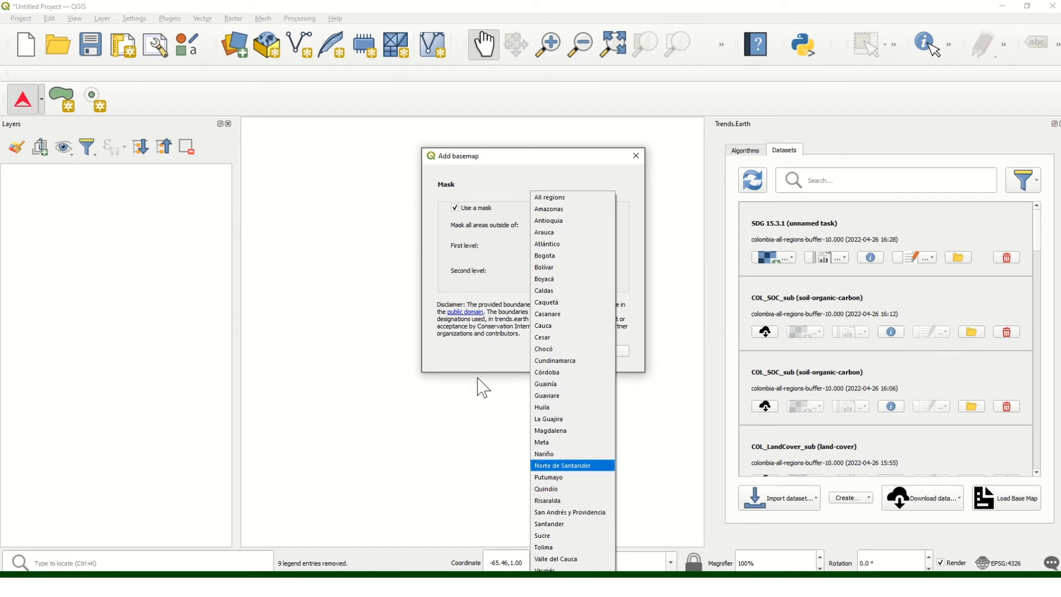
{"action": "left_click", "coordinate": [484, 355]}
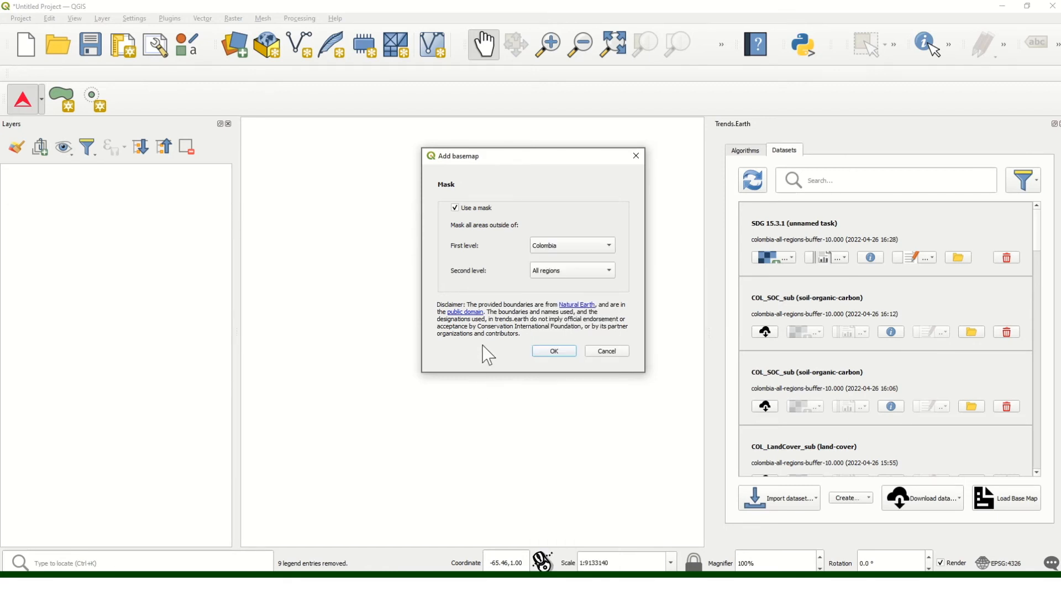
{"action": "left_click", "coordinate": [553, 352]}
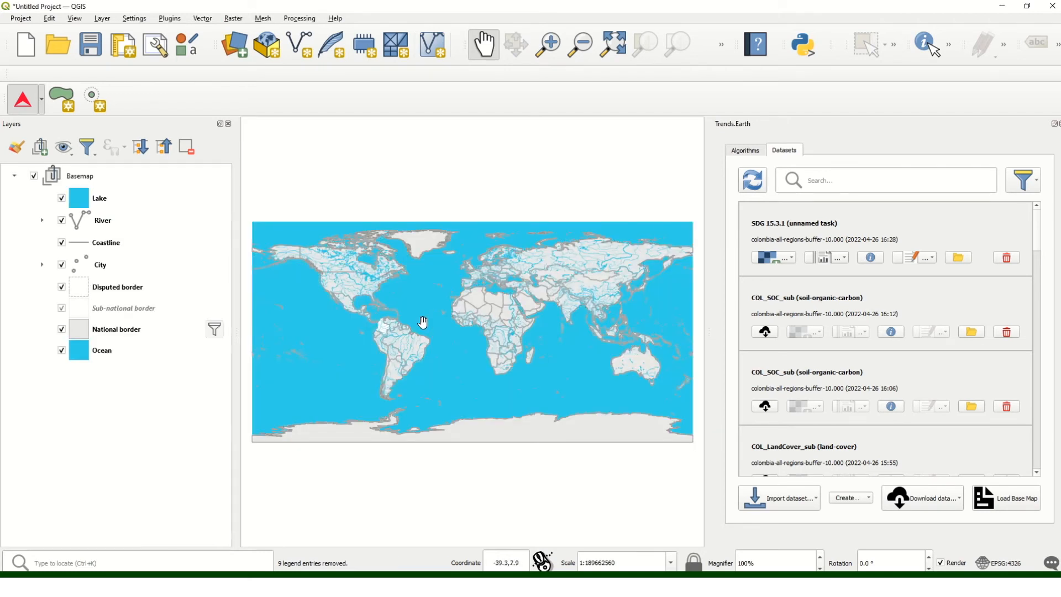
Step: Inspect the masked base map around Colombia and collapse the Basemap layer group
{"action": "scroll", "coordinate": [379, 329], "scroll_direction": "up", "scroll_amount": 3}
{"action": "scroll", "coordinate": [395, 322], "scroll_direction": "up", "scroll_amount": 1}
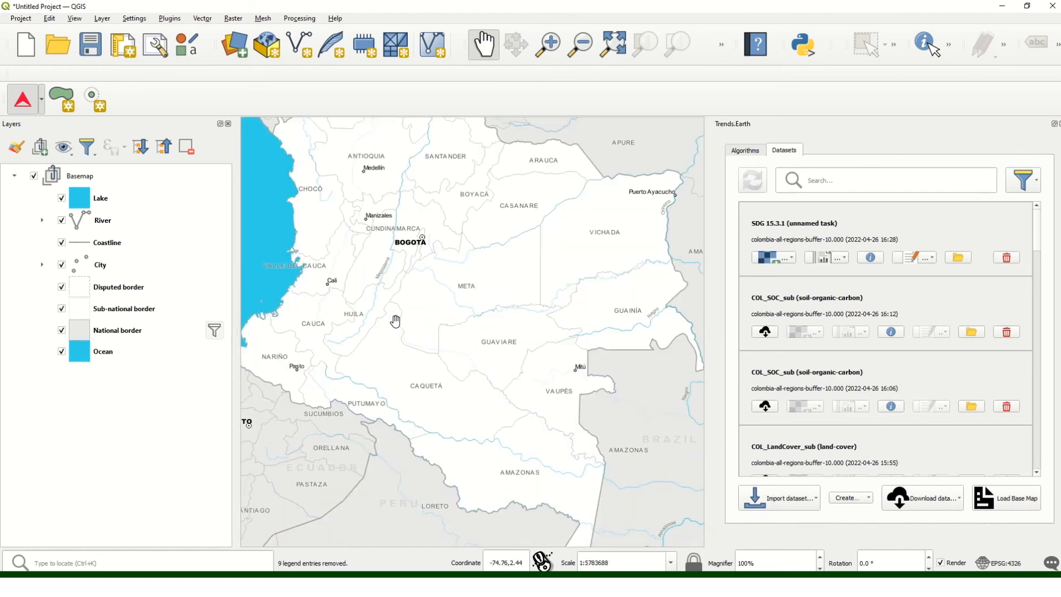
{"action": "scroll", "coordinate": [395, 321], "scroll_direction": "down", "scroll_amount": 1}
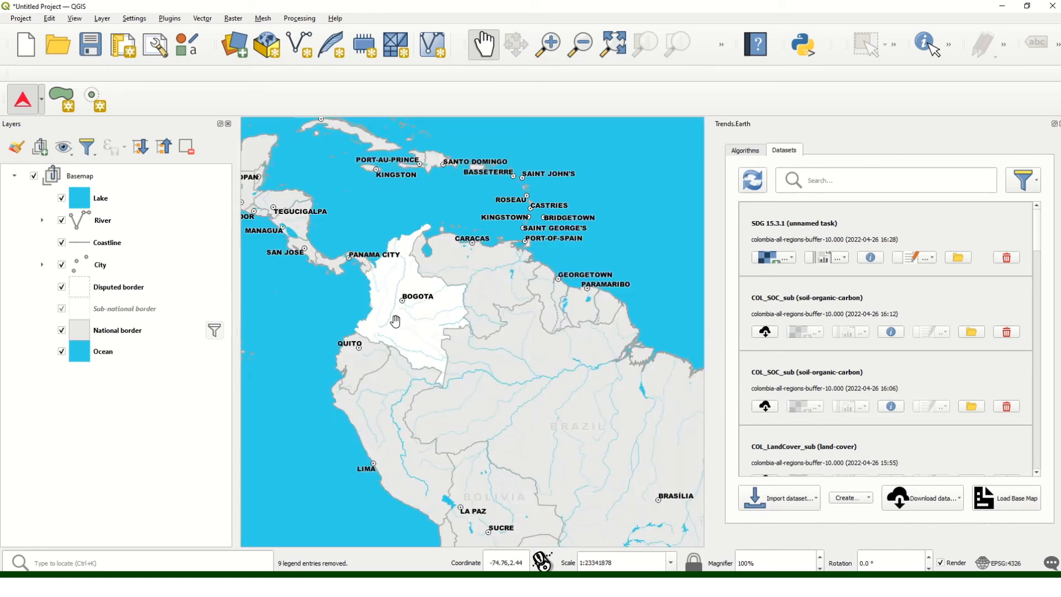
{"action": "scroll", "coordinate": [396, 321], "scroll_direction": "up", "scroll_amount": 2}
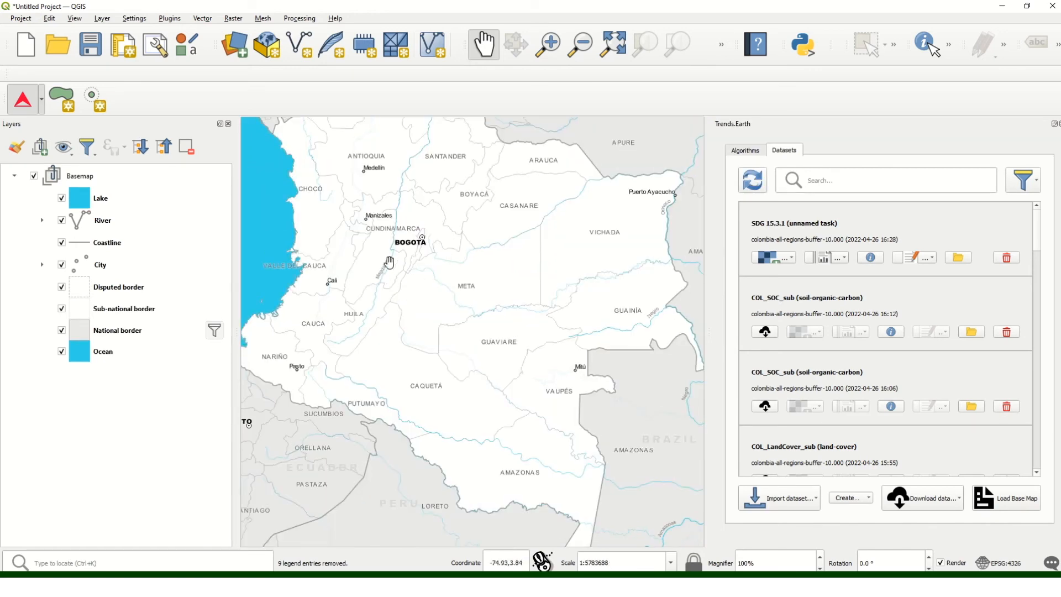
{"action": "left_click", "coordinate": [16, 176]}
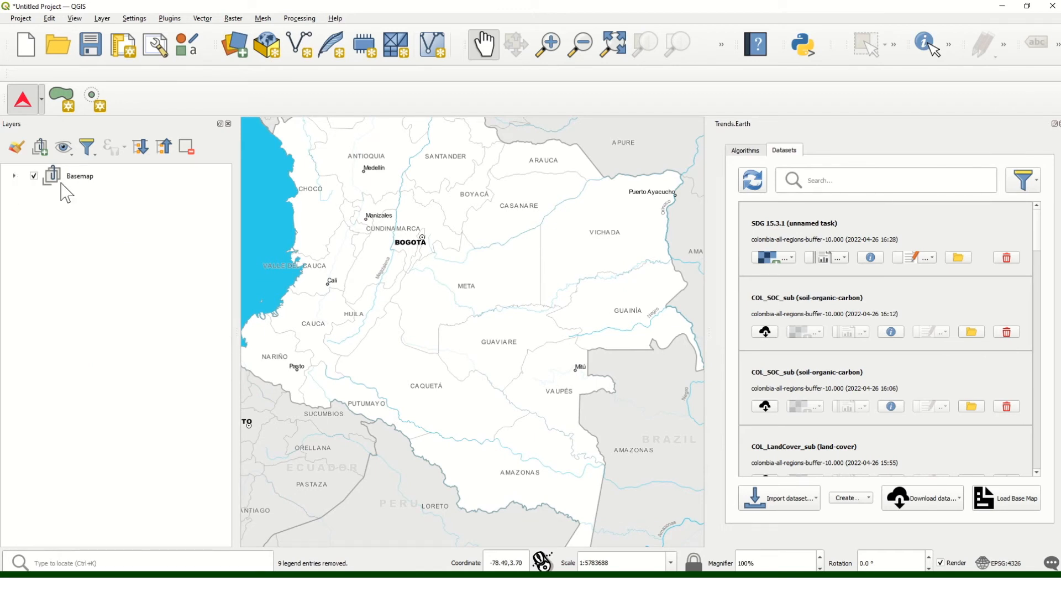
Step: Add the default layers of the SDG 15.3.1 (unnamed task) dataset to the map
{"action": "left_click", "coordinate": [786, 260]}
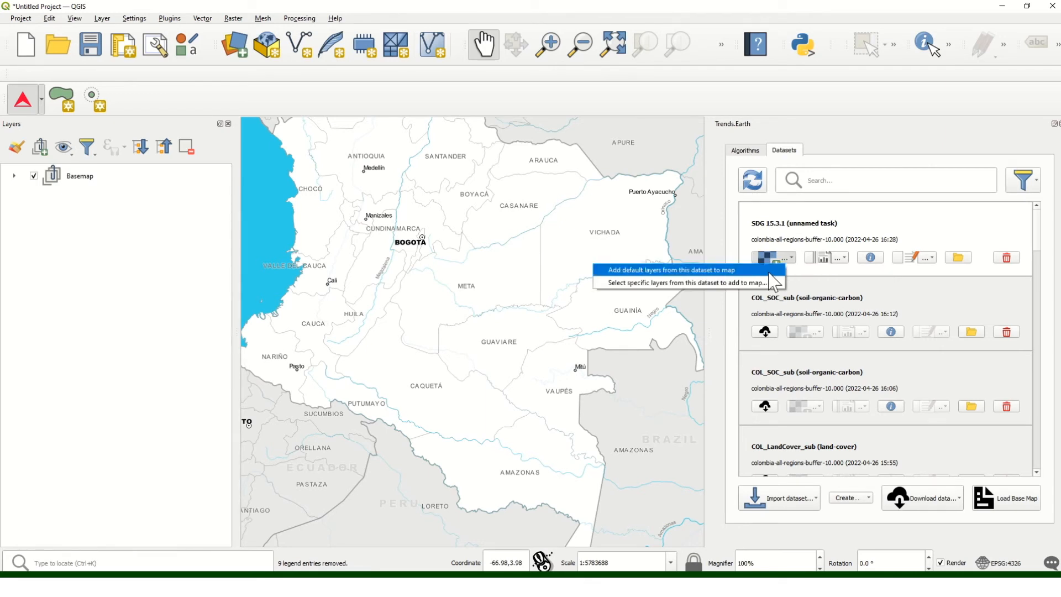
{"action": "left_click", "coordinate": [684, 273]}
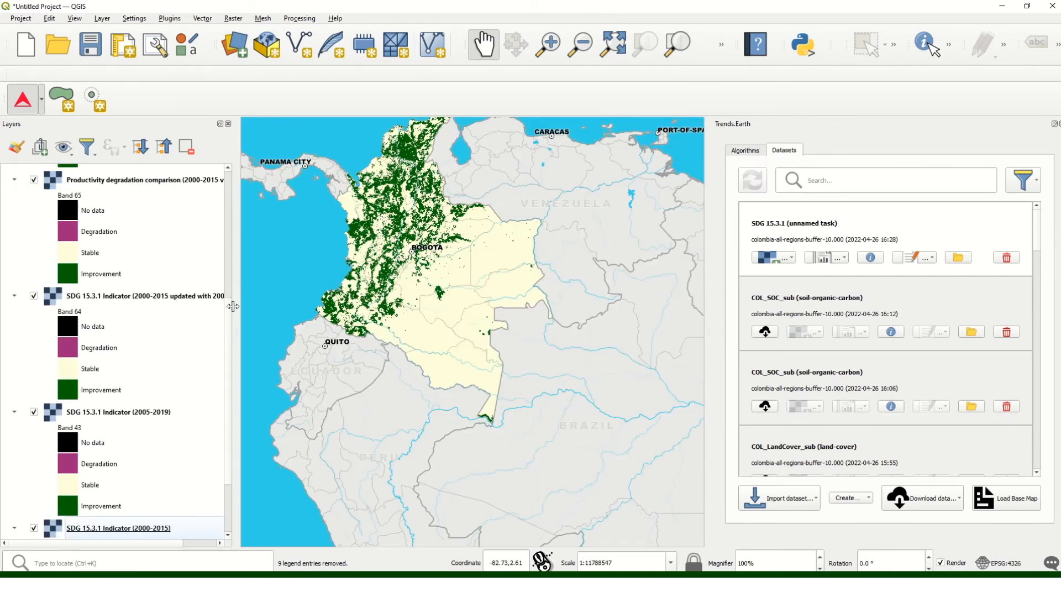
{"action": "scroll", "coordinate": [218, 227], "scroll_direction": "up", "scroll_amount": 2}
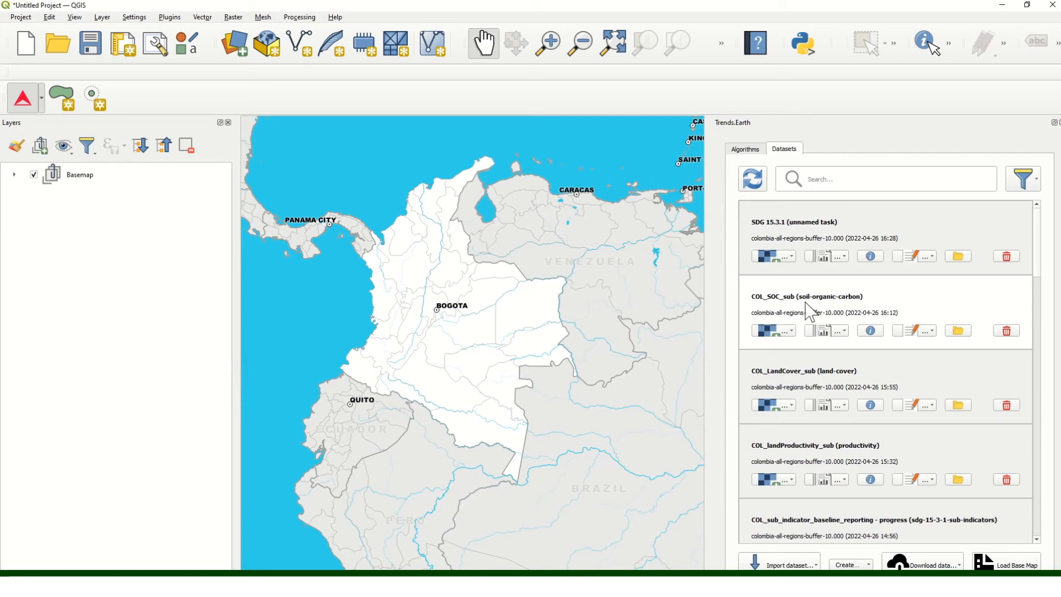
Step: Add the default layers of the COL_SOC_sub, COL_LandCover_sub and COL_landProductivity_sub datasets to the map
{"action": "left_click", "coordinate": [791, 331]}
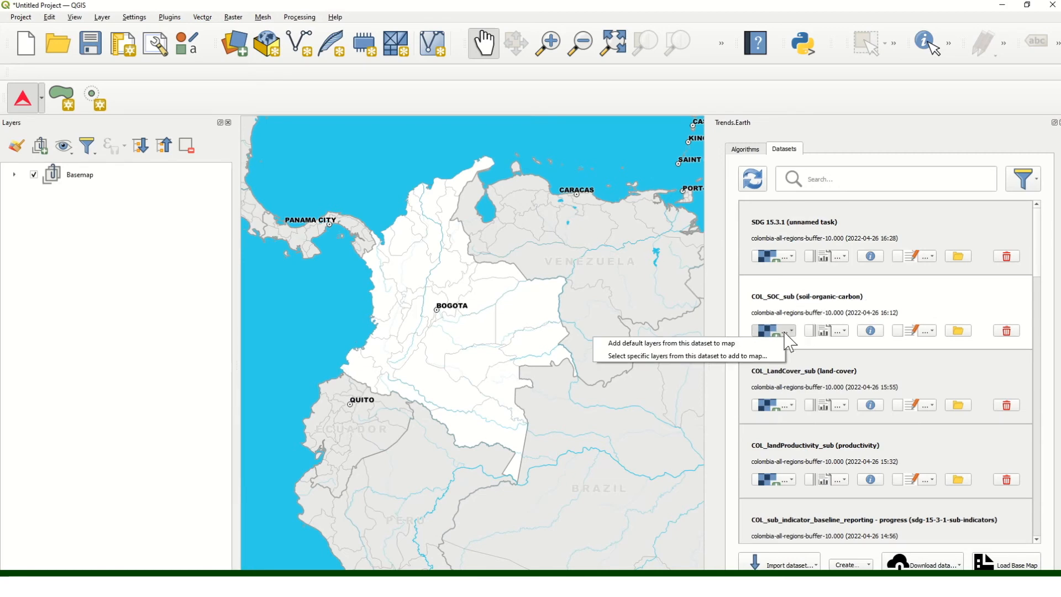
{"action": "left_click", "coordinate": [756, 345]}
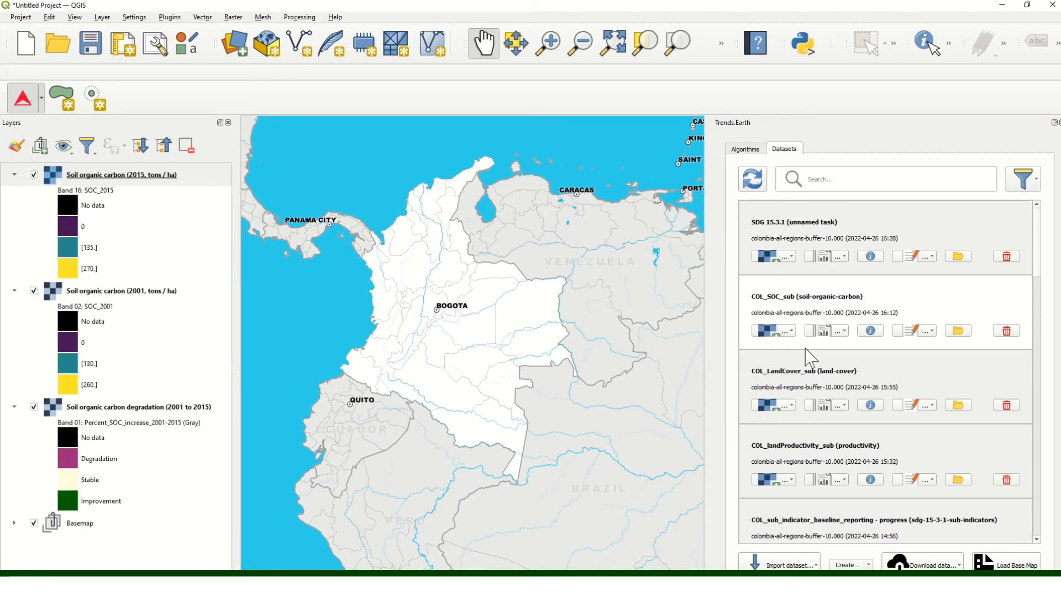
{"action": "left_click", "coordinate": [764, 410]}
{"action": "left_click", "coordinate": [752, 417]}
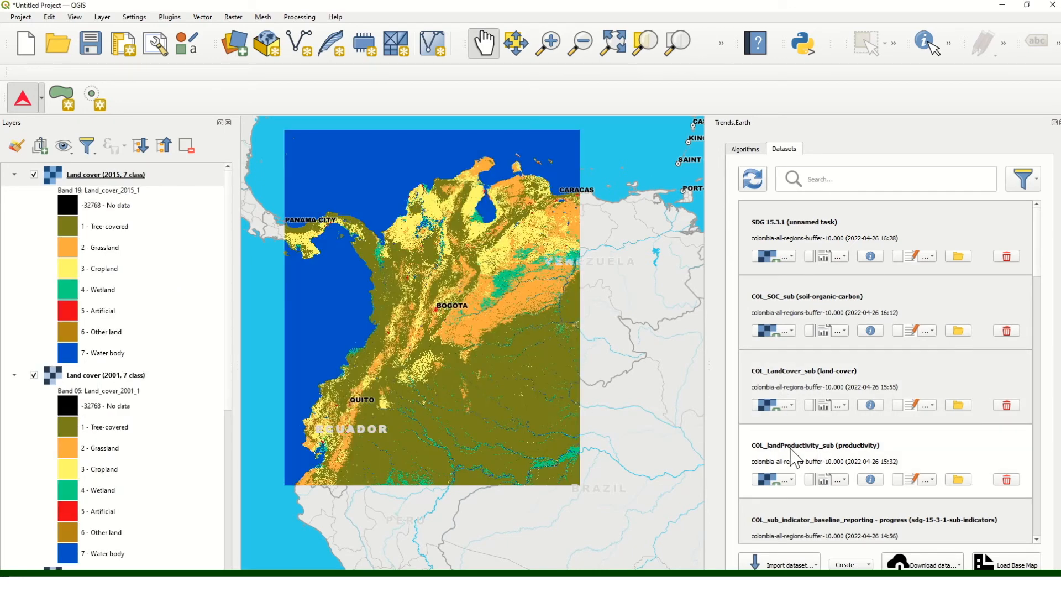
{"action": "left_click", "coordinate": [786, 480]}
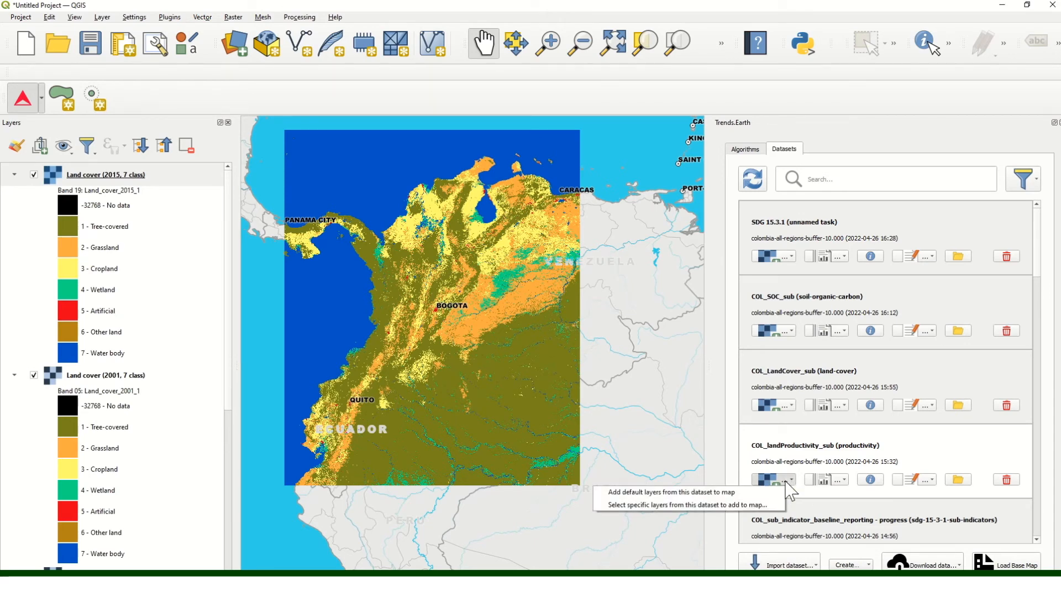
{"action": "left_click", "coordinate": [742, 492]}
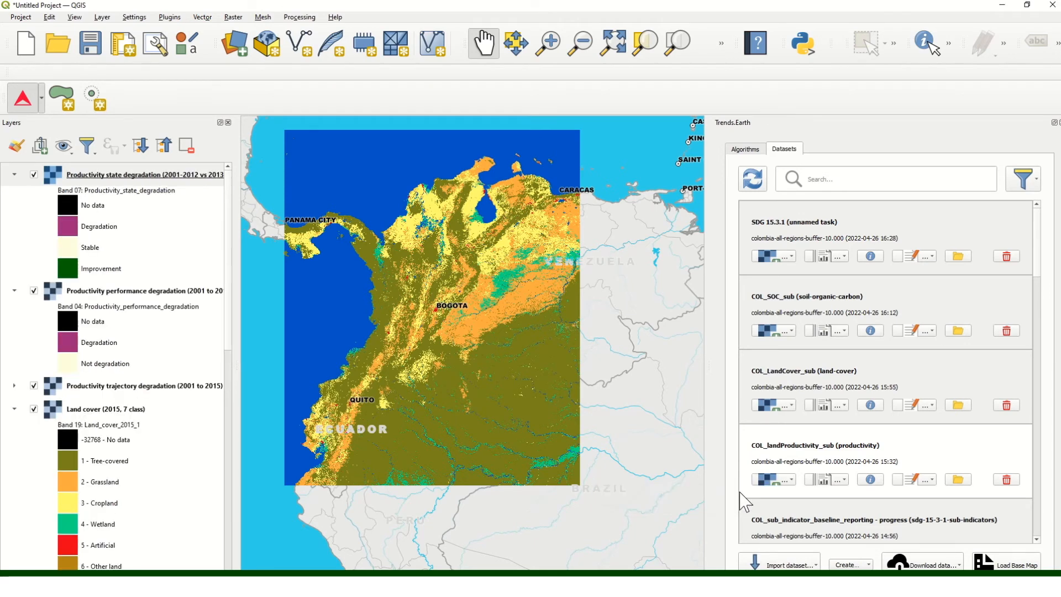
Step: Open the local Indicator for SDG 15.3.1 tool and choose COL_landProductivity_sub productivity trajectory degradation (2001 to 2015) as the baseline trend
{"action": "left_click", "coordinate": [746, 149]}
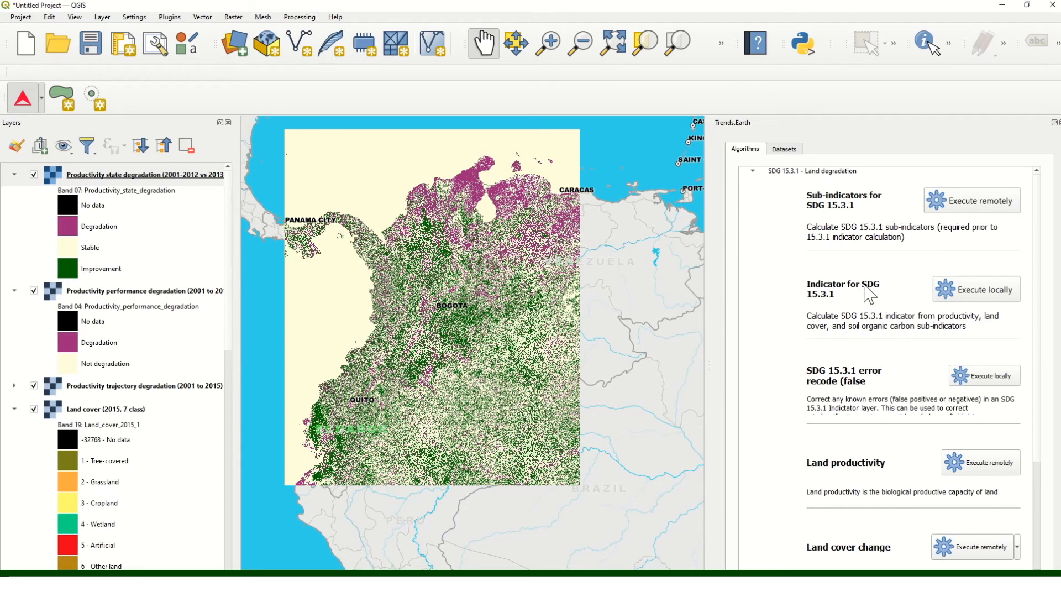
{"action": "left_click", "coordinate": [991, 296]}
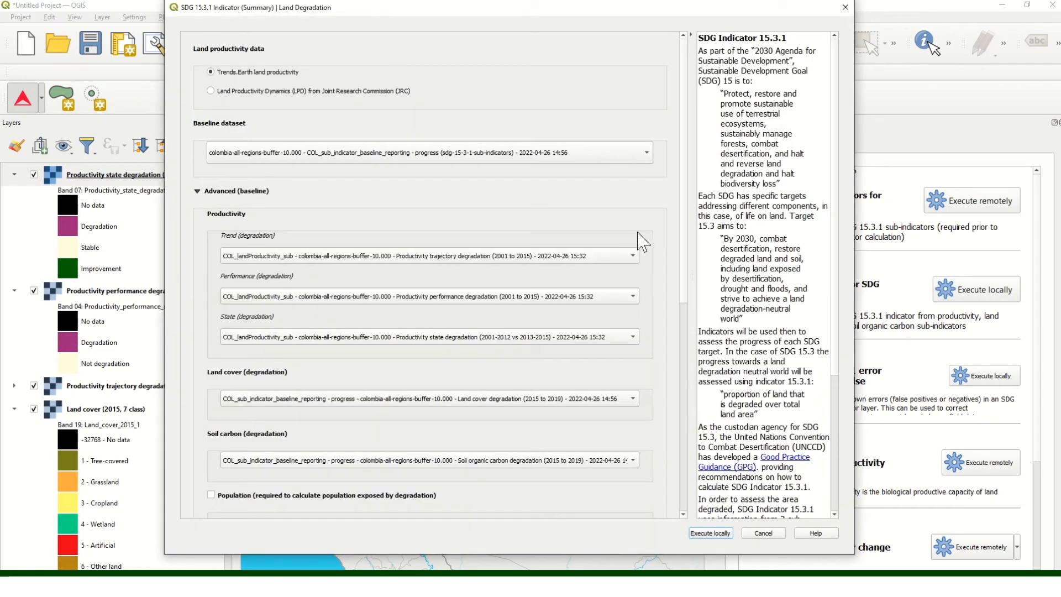
{"action": "scroll", "coordinate": [683, 243], "scroll_direction": "down", "scroll_amount": 1}
{"action": "scroll", "coordinate": [686, 250], "scroll_direction": "down", "scroll_amount": 2}
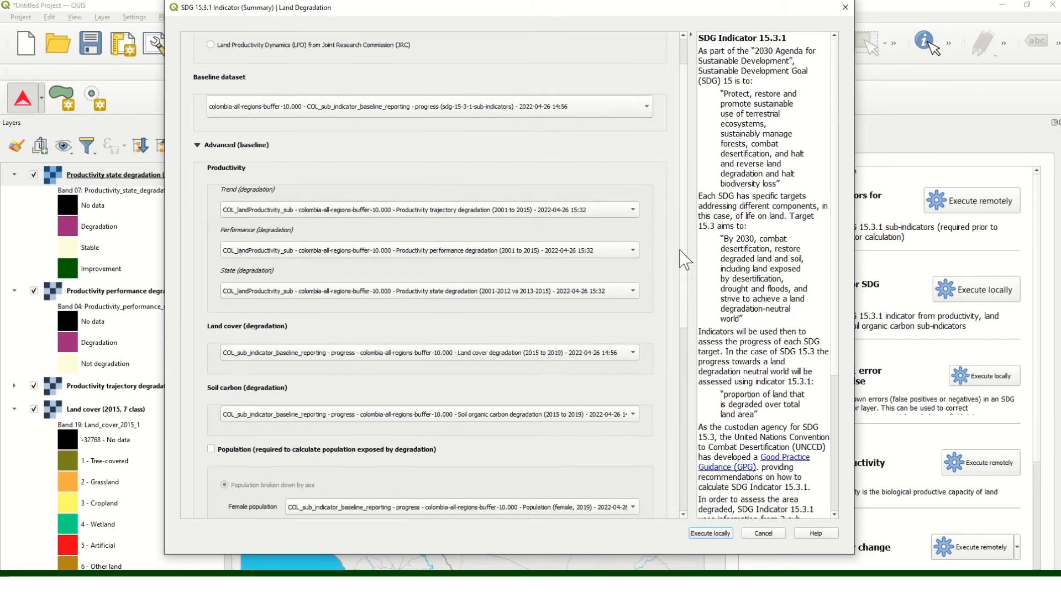
{"action": "left_click", "coordinate": [513, 196]}
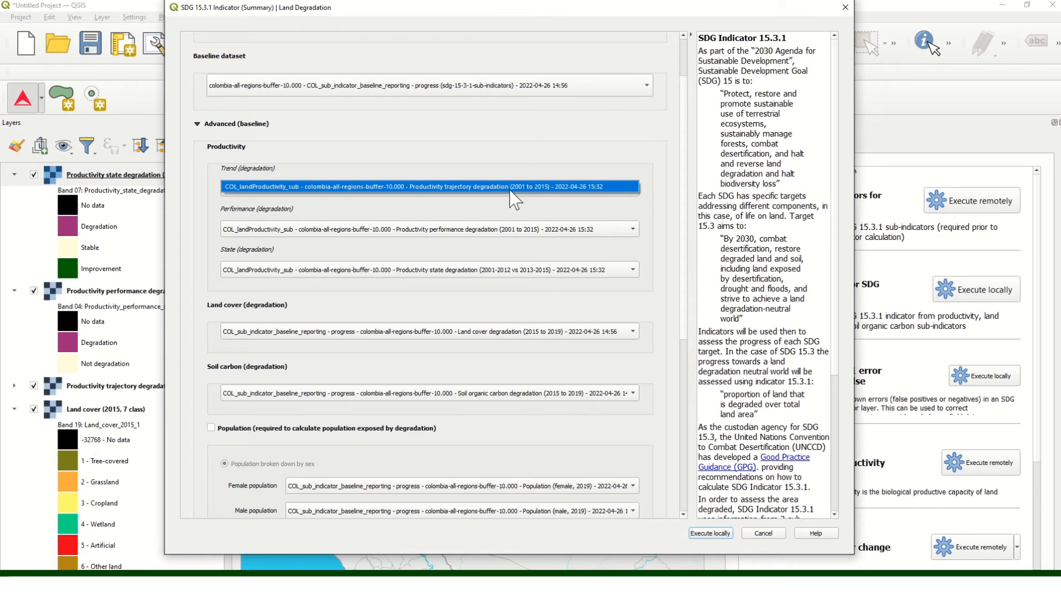
{"action": "left_click", "coordinate": [510, 191]}
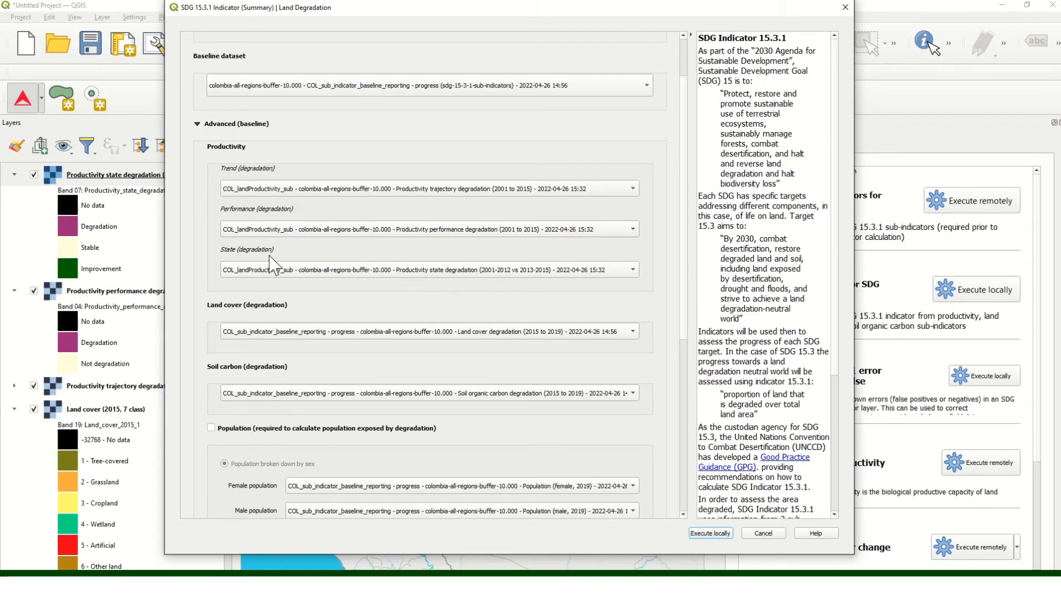
{"action": "scroll", "coordinate": [685, 276], "scroll_direction": "down", "scroll_amount": 3}
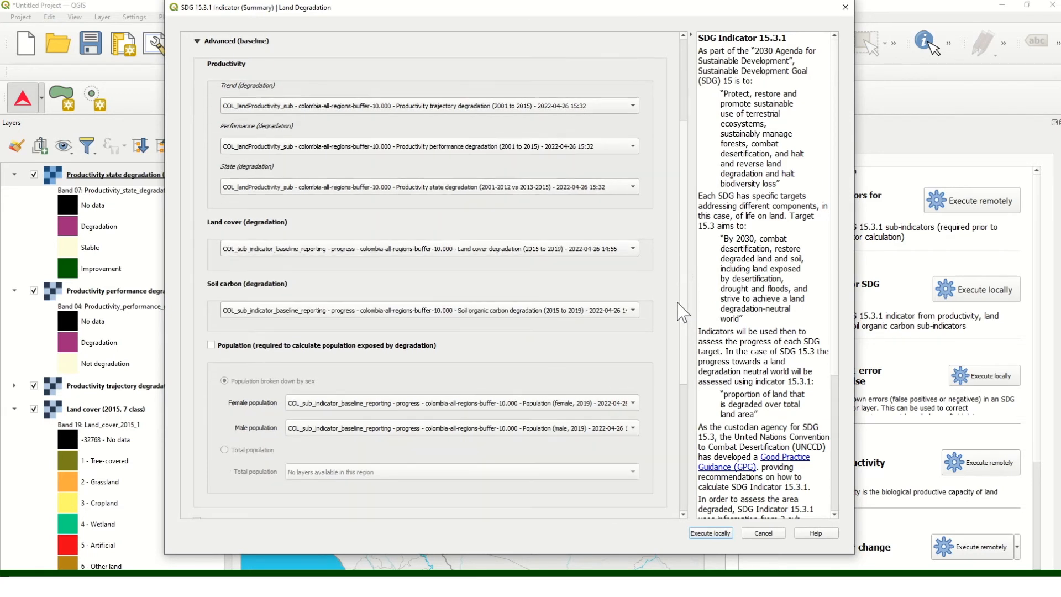
Step: Choose COL_LandCover_sub land cover degradation (2001 to 2015) and COL_SOC_sub soil organic carbon degradation (2001 to 2015) as baseline layers
{"action": "left_click", "coordinate": [330, 248]}
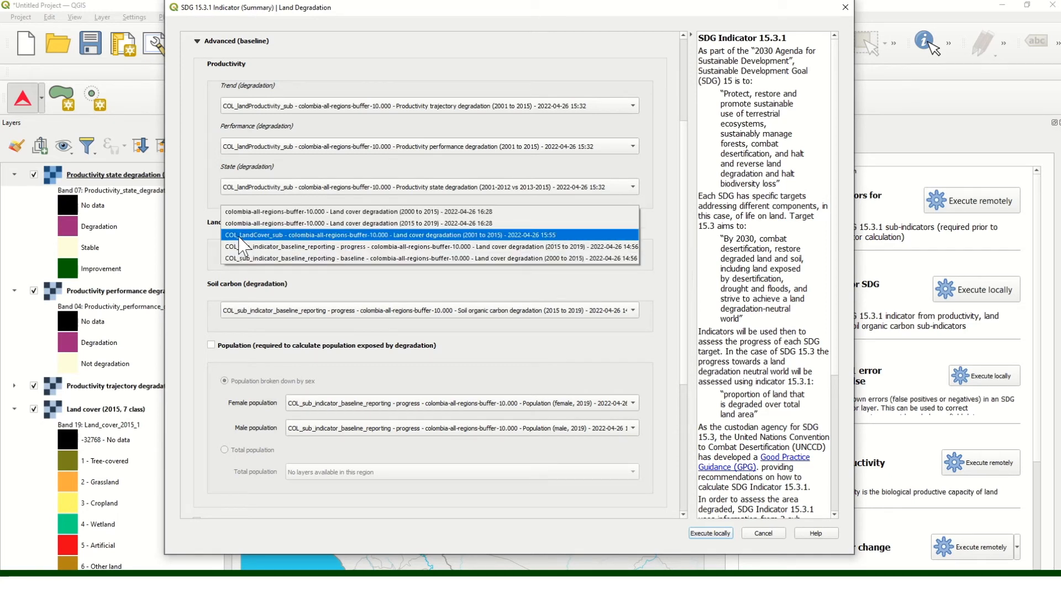
{"action": "left_click", "coordinate": [262, 237]}
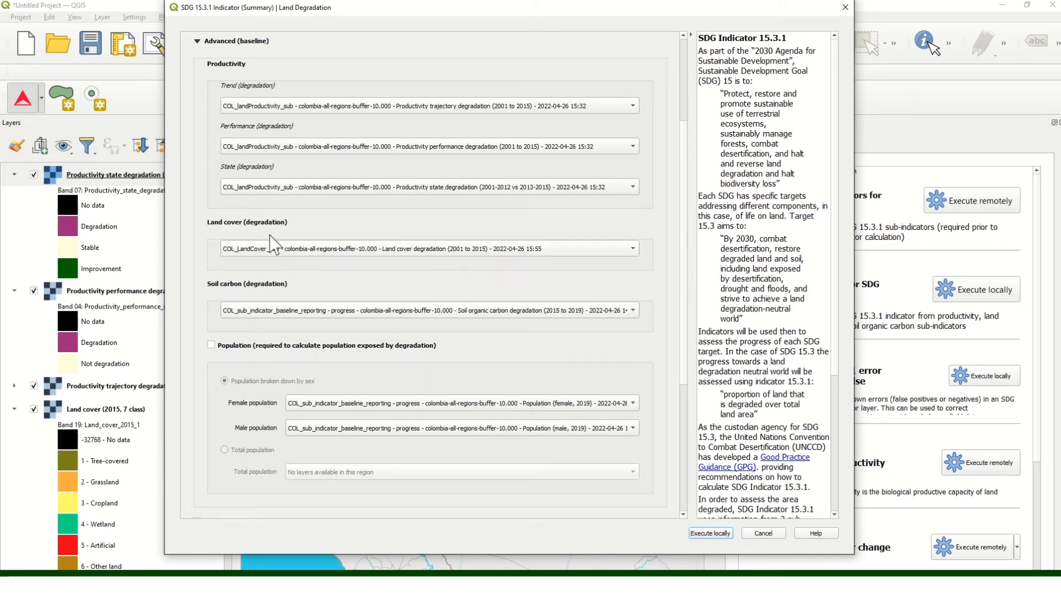
{"action": "left_click", "coordinate": [315, 311]}
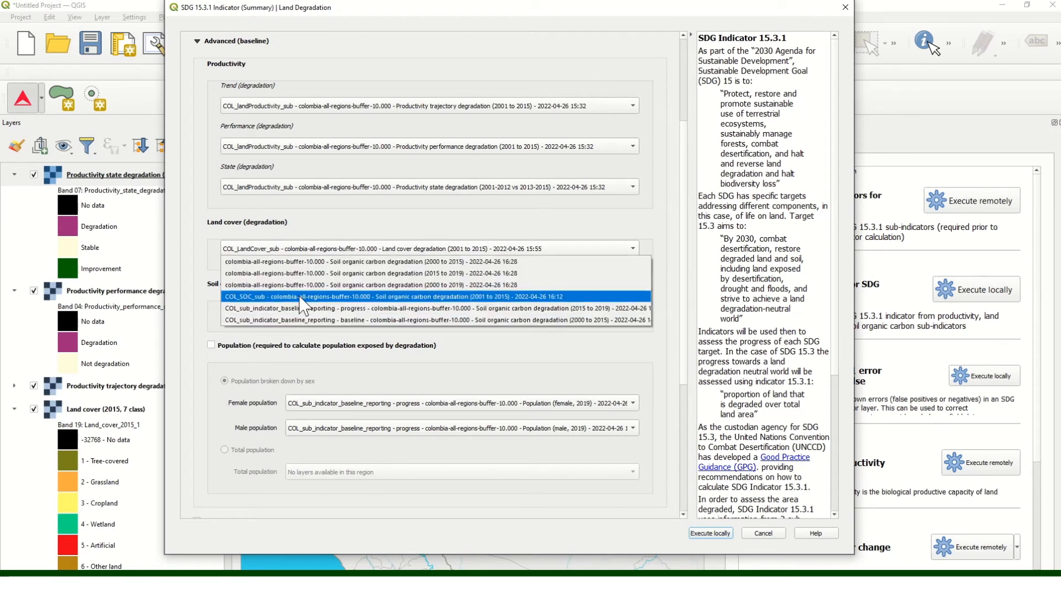
{"action": "left_click", "coordinate": [251, 301]}
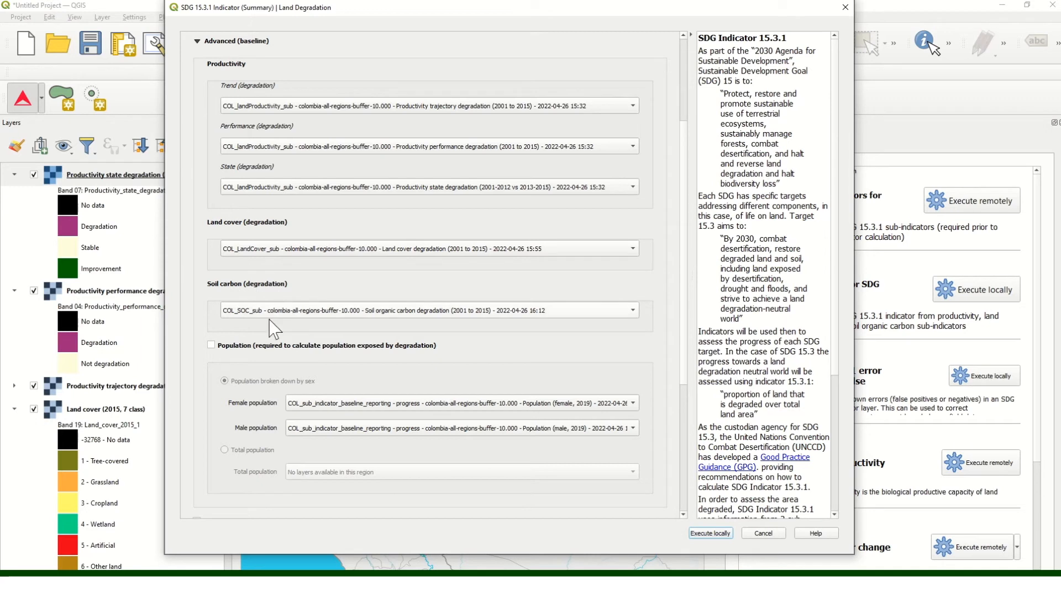
Step: Include population broken down by sex in the baseline calculation and review the selected baseline layers
{"action": "left_click", "coordinate": [212, 345]}
{"action": "left_click_drag", "start_coordinate": [688, 299], "coordinate": [678, 415]}
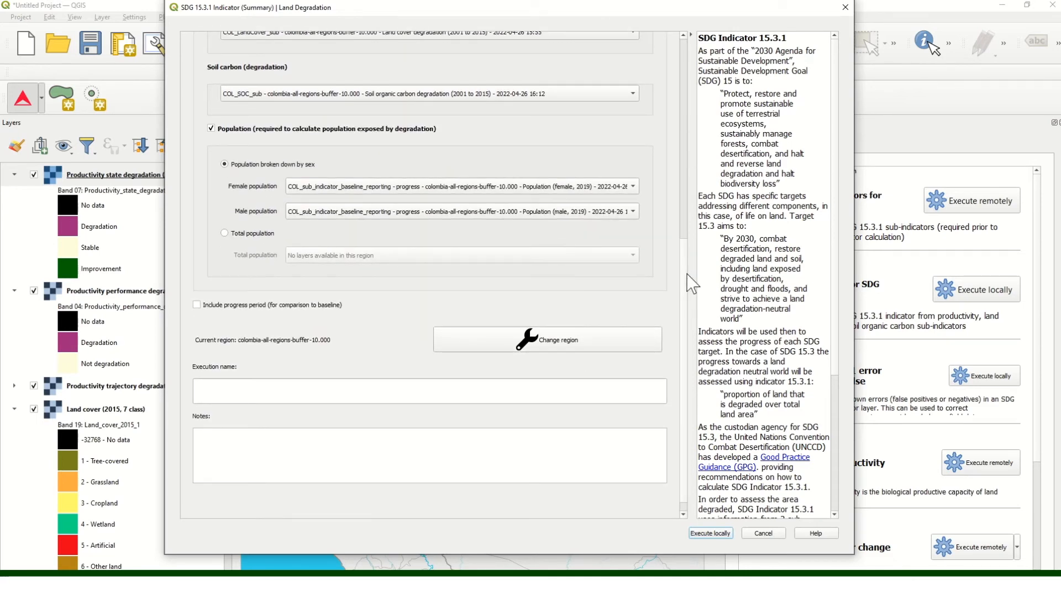
{"action": "scroll", "coordinate": [688, 263], "scroll_direction": "up", "scroll_amount": 1}
{"action": "scroll", "coordinate": [688, 263], "scroll_direction": "up", "scroll_amount": 5}
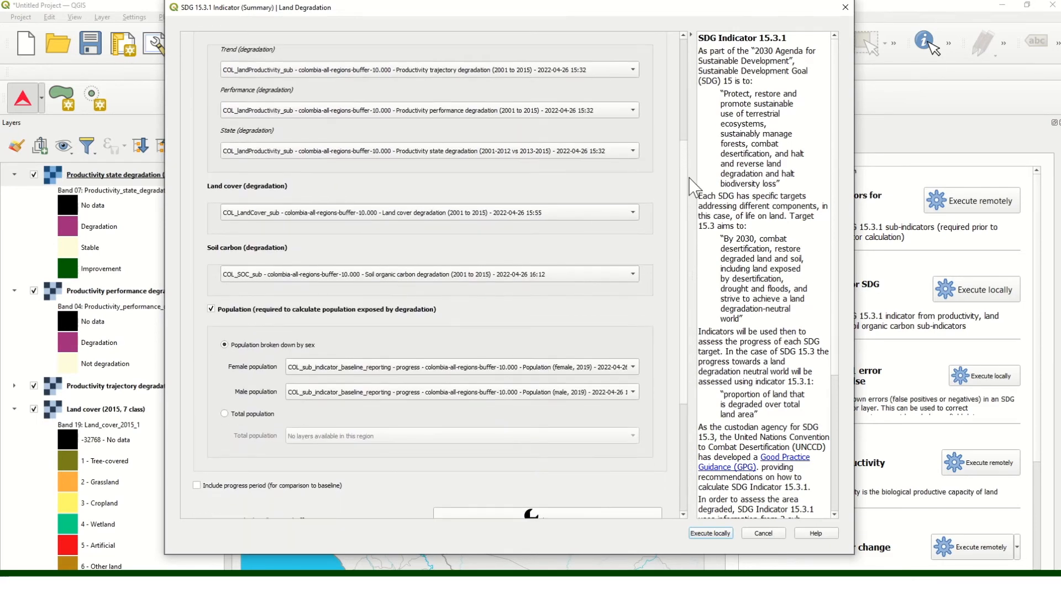
{"action": "scroll", "coordinate": [689, 169], "scroll_direction": "up", "scroll_amount": 3}
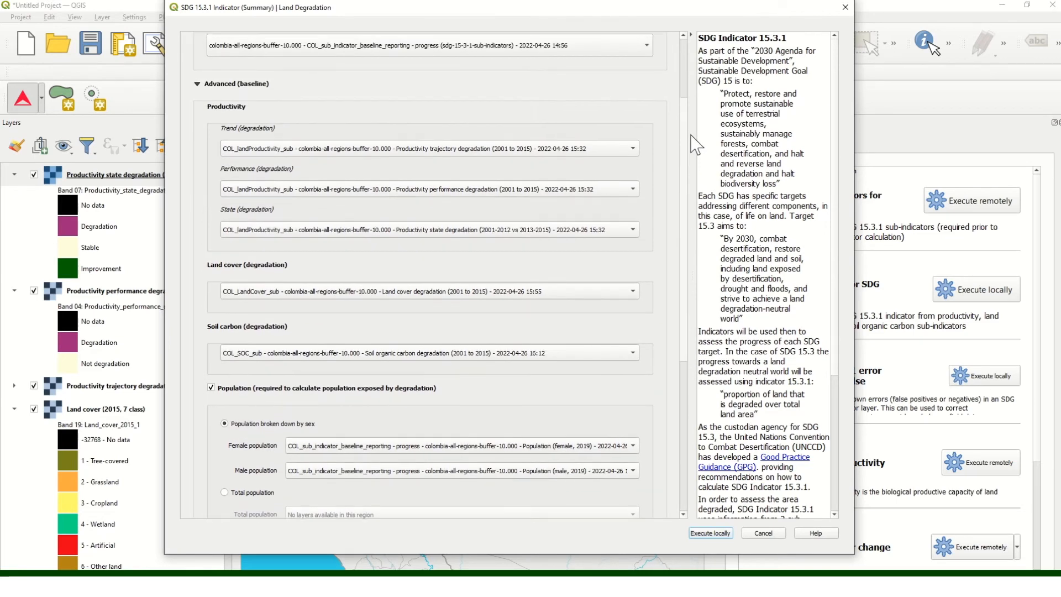
{"action": "scroll", "coordinate": [698, 130], "scroll_direction": "up", "scroll_amount": 3}
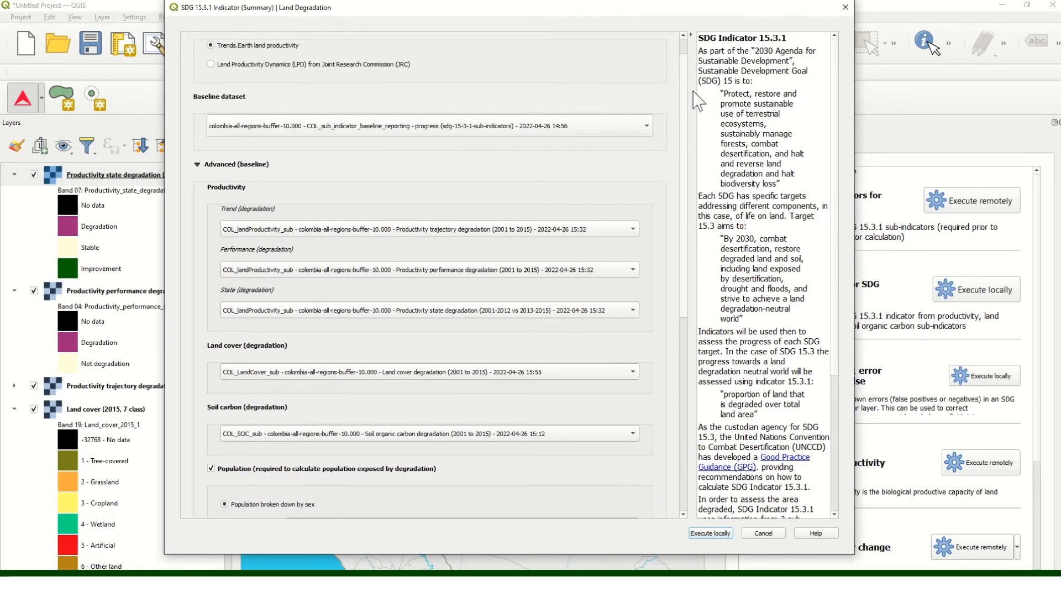
{"action": "scroll", "coordinate": [690, 187], "scroll_direction": "down", "scroll_amount": 12}
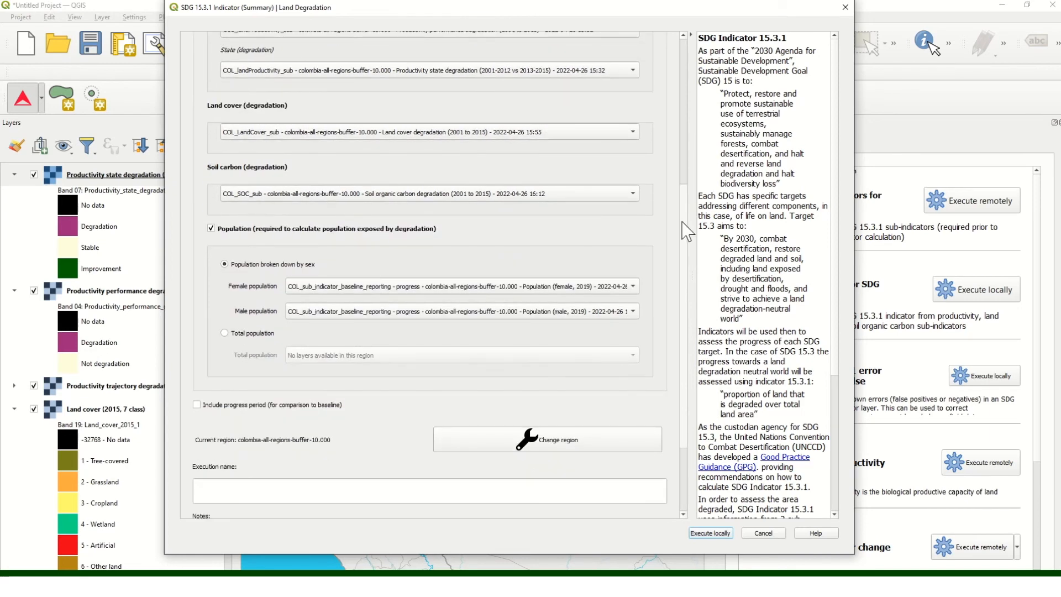
Step: Name the task COL_sdg1531_Subindicators, enter the notes "SDG1531 from individual subindicators" prefixed with COL, and execute it locally
{"action": "left_click", "coordinate": [482, 377]}
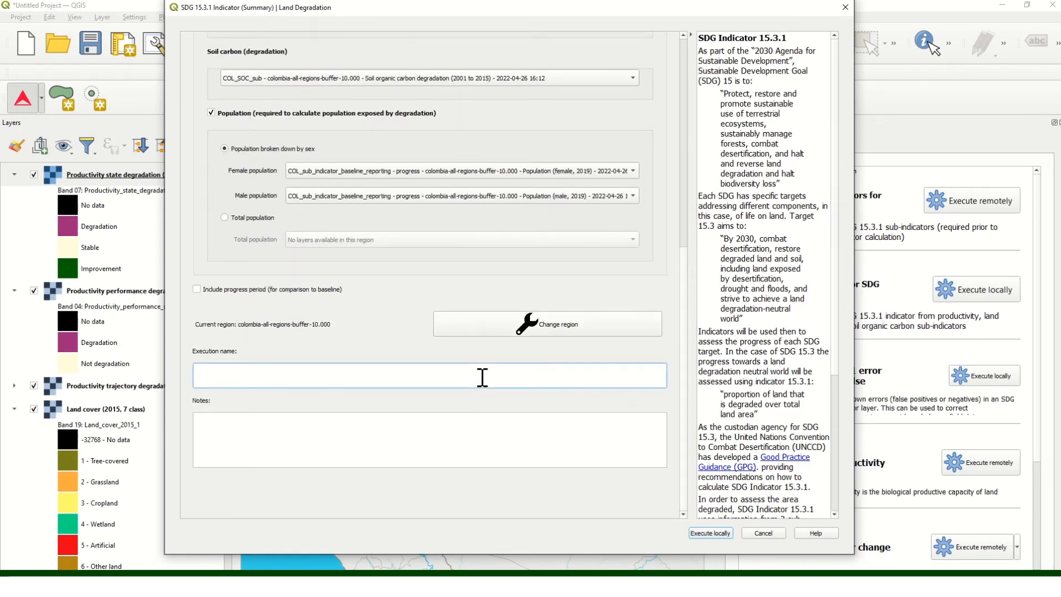
{"action": "type", "text": "COL_sdg1531_Subindicators"}
{"action": "key", "text": "Tab"}
{"action": "type", "text": "SDG1531 from individual subindicators"}
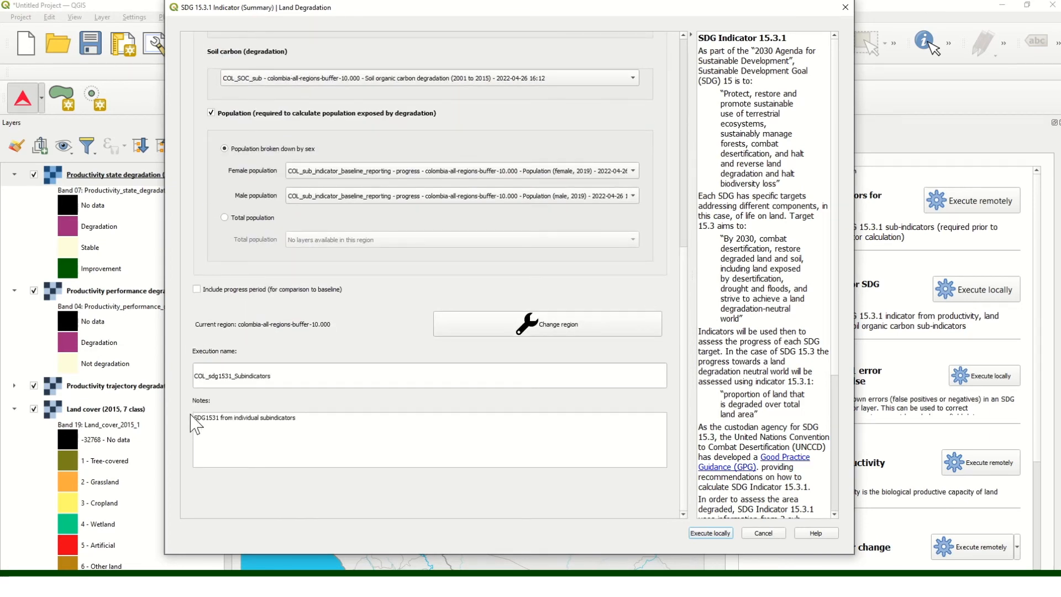
{"action": "left_click", "coordinate": [195, 419]}
{"action": "type", "text": "COL"}
{"action": "left_click", "coordinate": [710, 534]}
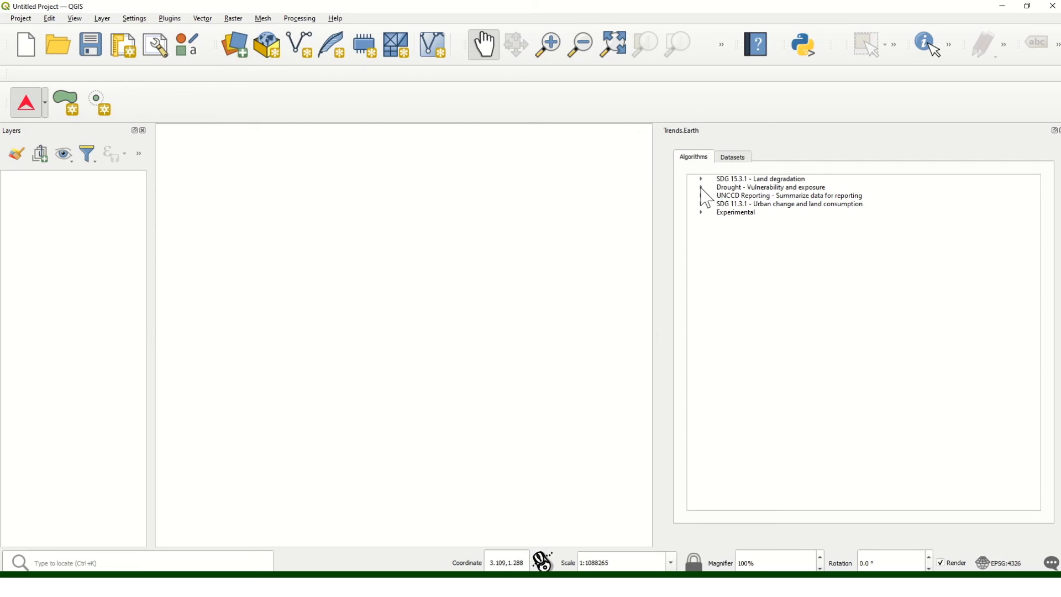
Step: Schedule the remote drought vulnerability calculation for 2000 to 2019 as COL_SO3_drought, with the notes "Initial year 2000 final year 2019 Lag 12"
{"action": "left_click", "coordinate": [702, 188]}
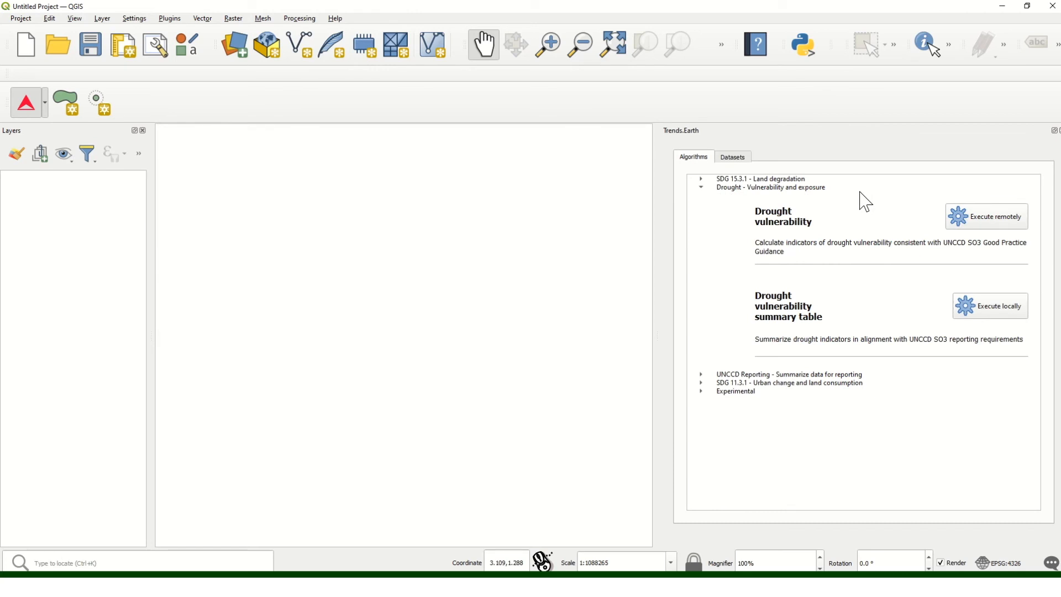
{"action": "left_click", "coordinate": [975, 226]}
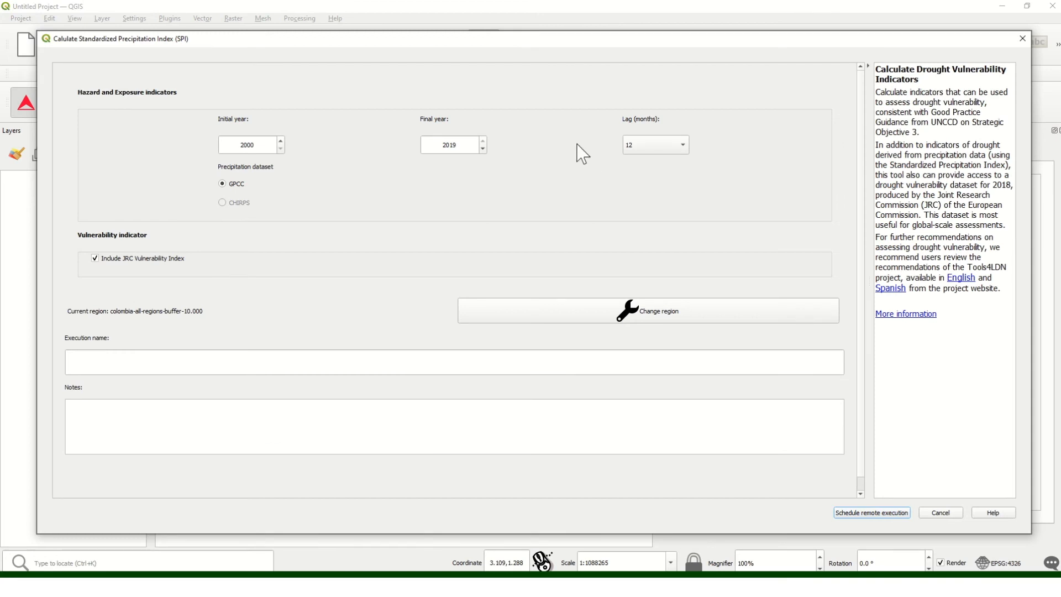
{"action": "double_click", "coordinate": [239, 145]}
{"action": "left_click", "coordinate": [138, 363]}
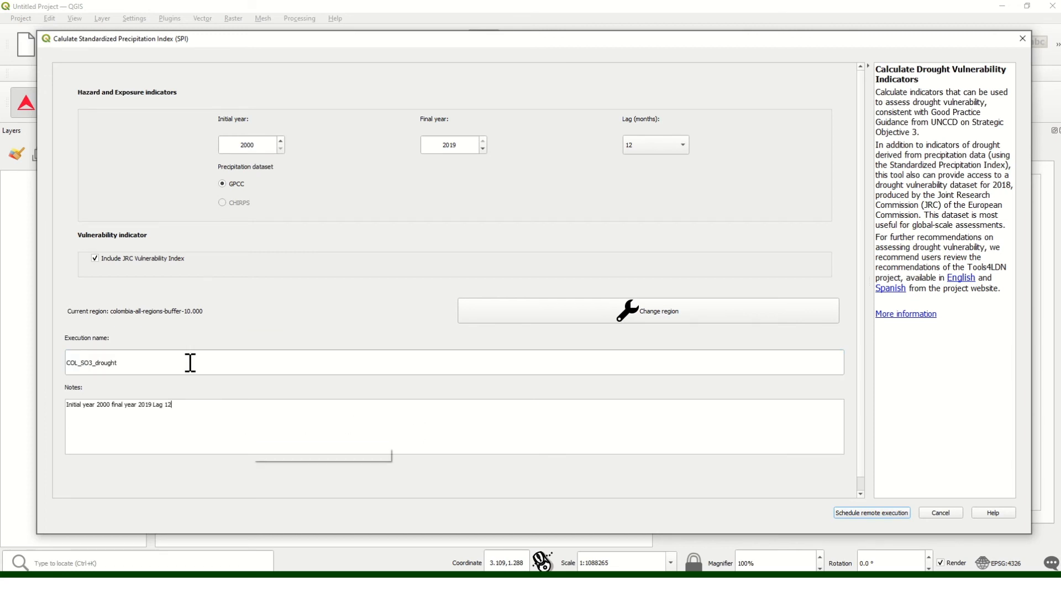
{"action": "left_click_drag", "start_coordinate": [190, 362], "coordinate": [29, 372]}
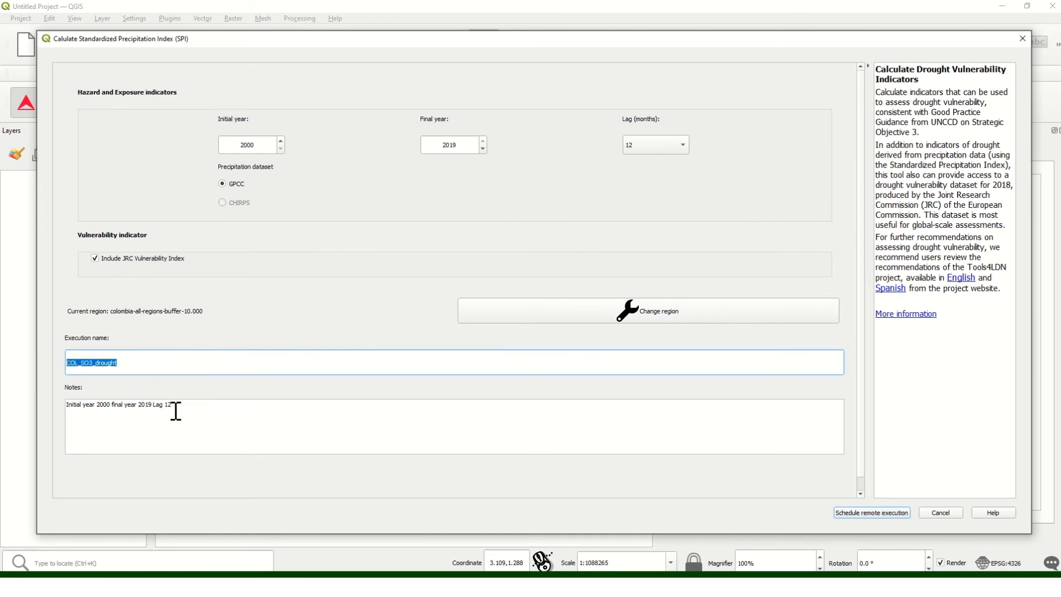
{"action": "left_click", "coordinate": [851, 516]}
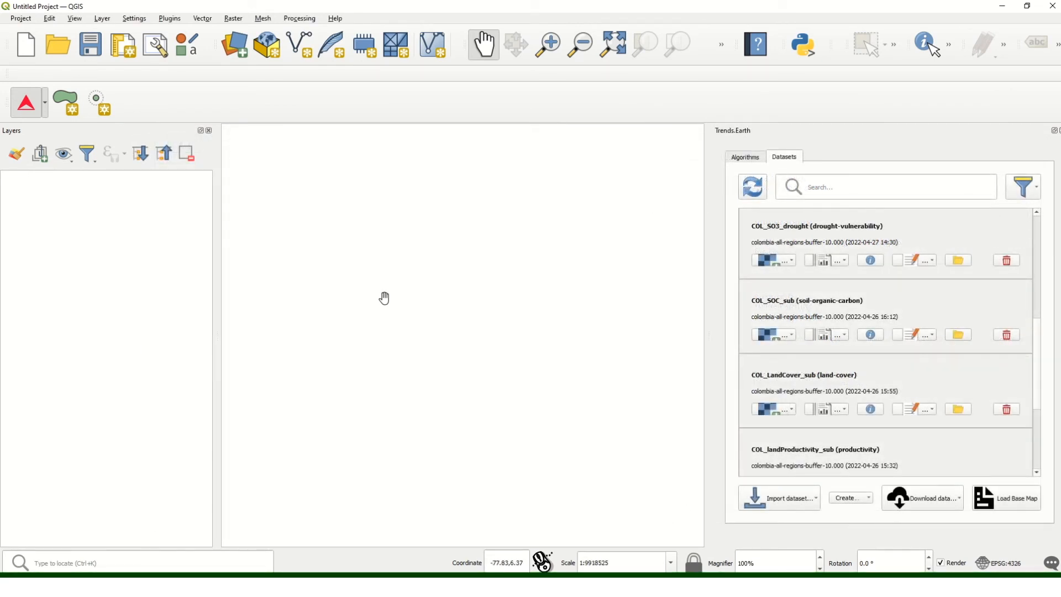
Step: Add the default layers of the COL_SO3_drought dataset to the map and review the precipitation index, vulnerability and population layers
{"action": "left_click", "coordinate": [785, 264]}
{"action": "left_click", "coordinate": [779, 273]}
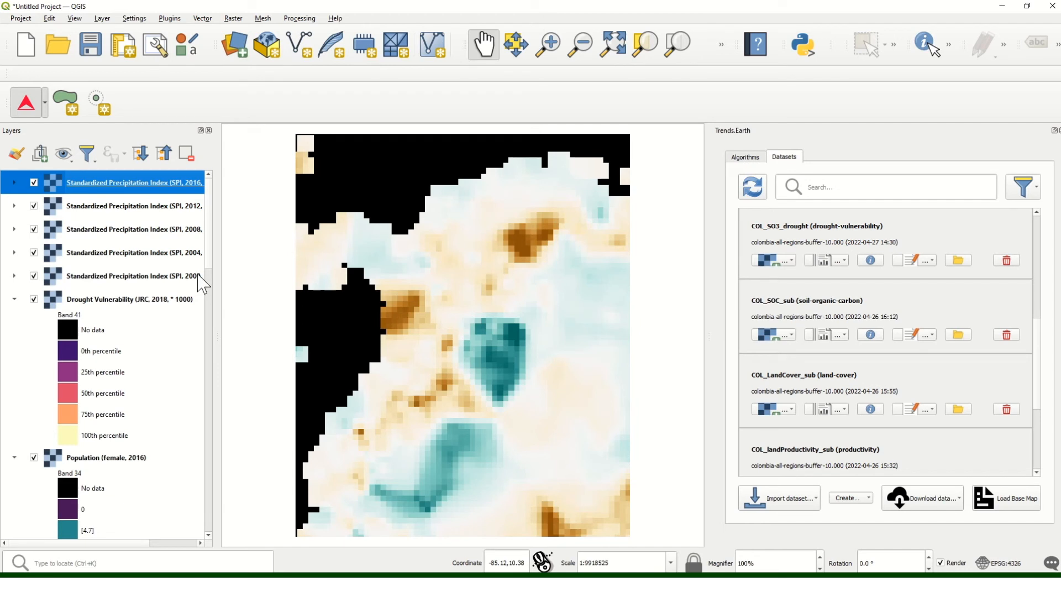
{"action": "scroll", "coordinate": [117, 351], "scroll_direction": "down", "scroll_amount": 1}
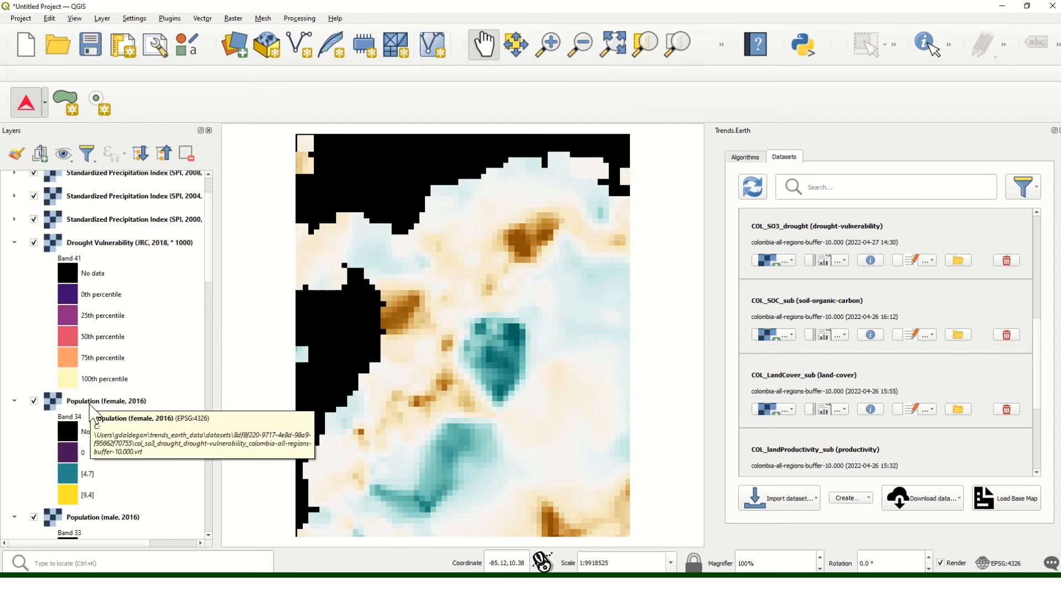
{"action": "scroll", "coordinate": [94, 413], "scroll_direction": "down", "scroll_amount": 4}
{"action": "scroll", "coordinate": [94, 414], "scroll_direction": "down", "scroll_amount": 2}
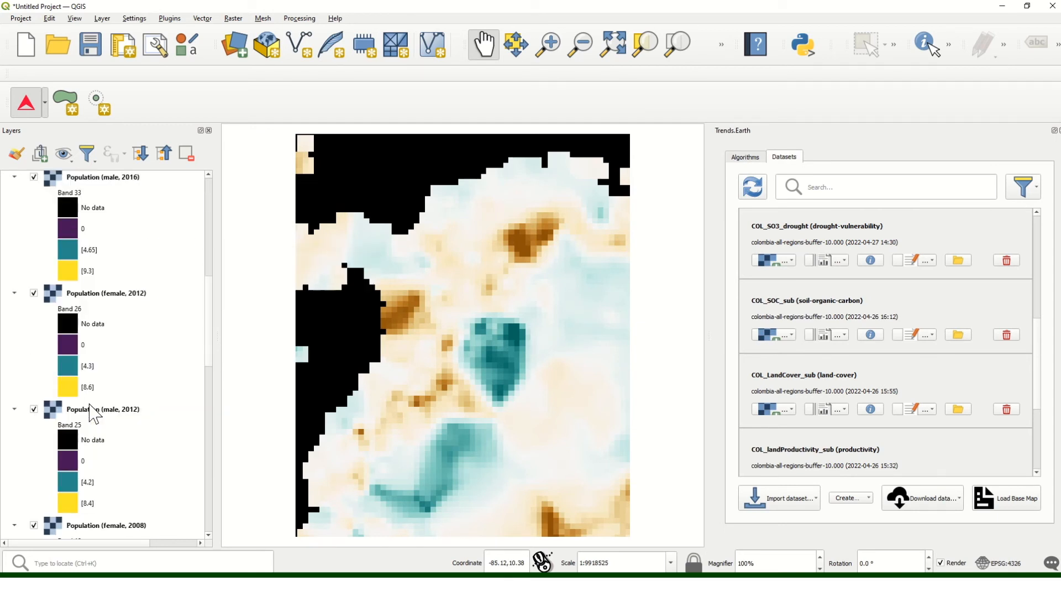
{"action": "scroll", "coordinate": [94, 413], "scroll_direction": "down", "scroll_amount": 2}
{"action": "scroll", "coordinate": [94, 413], "scroll_direction": "down", "scroll_amount": 2}
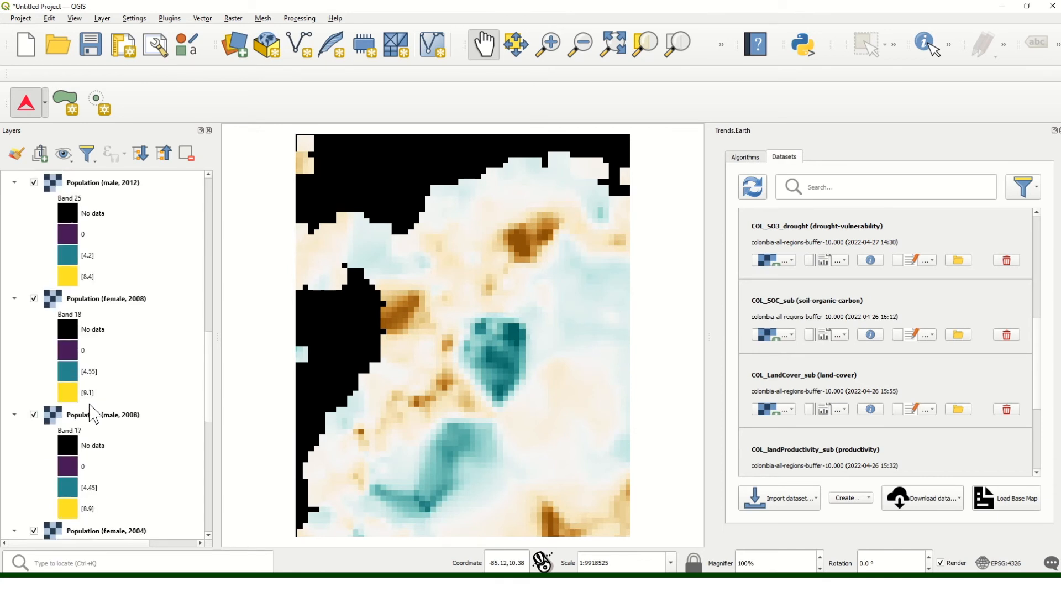
{"action": "scroll", "coordinate": [94, 413], "scroll_direction": "up", "scroll_amount": 7}
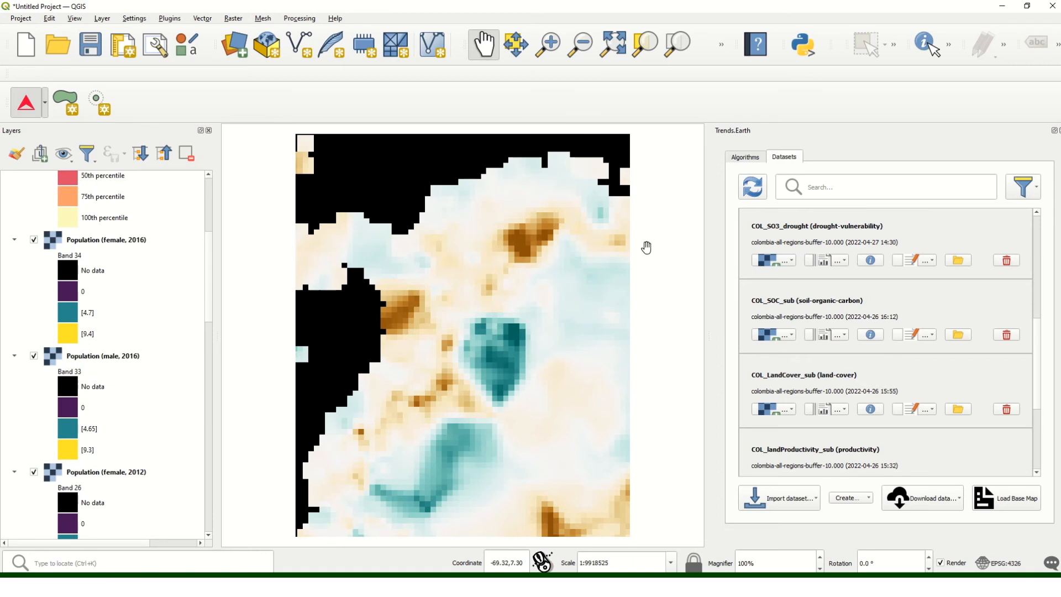
Step: Run the local drought vulnerability summary on the COL_SO3_drought dataset, including its JRC 2018 vulnerability layer, without naming the task
{"action": "left_click", "coordinate": [749, 158]}
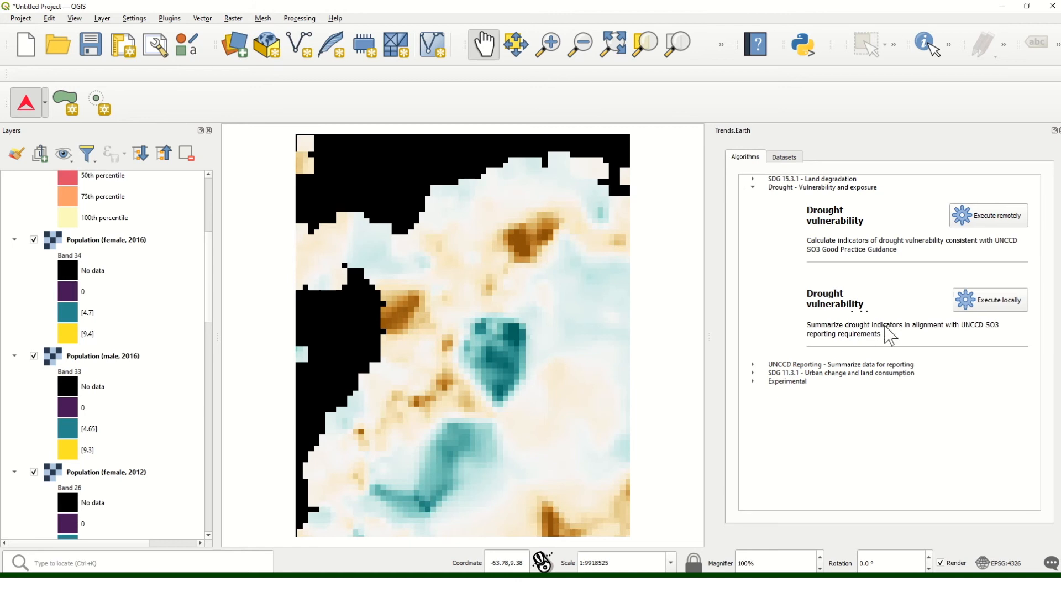
{"action": "left_click", "coordinate": [986, 301]}
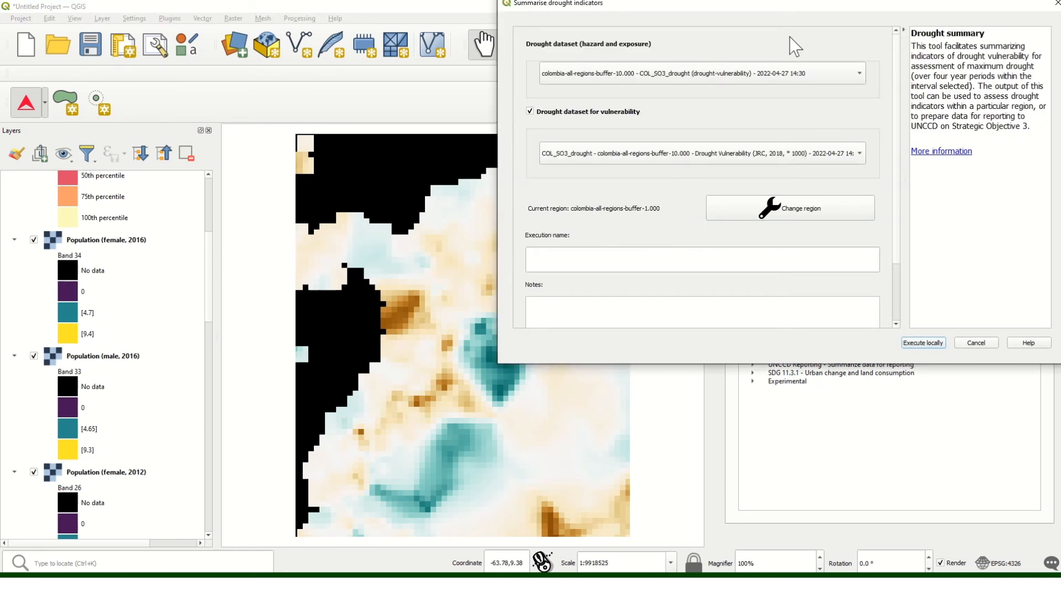
{"action": "left_click_drag", "start_coordinate": [785, 11], "coordinate": [508, 105]}
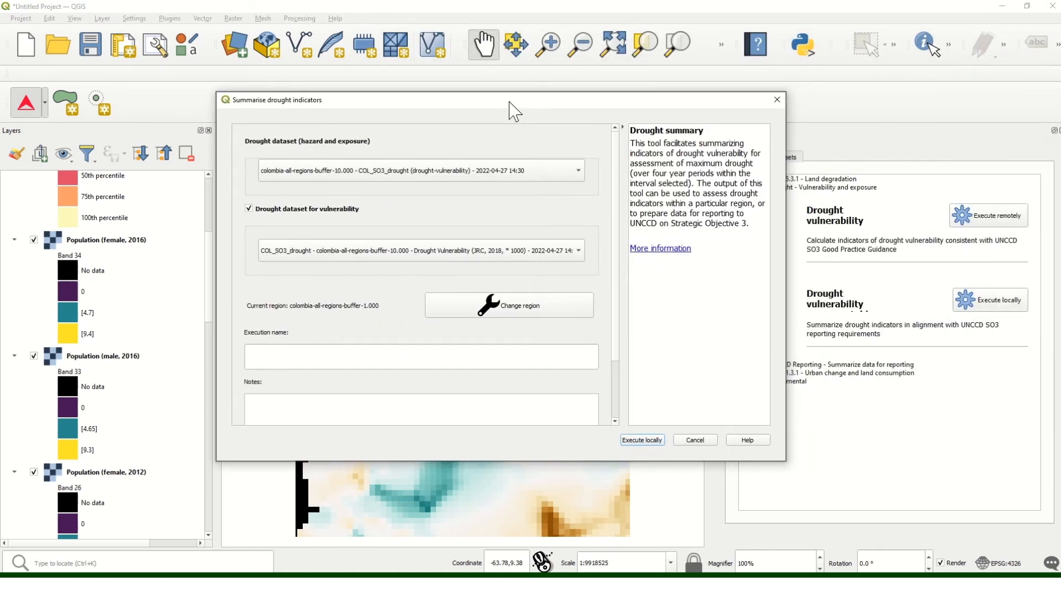
{"action": "left_click", "coordinate": [421, 174]}
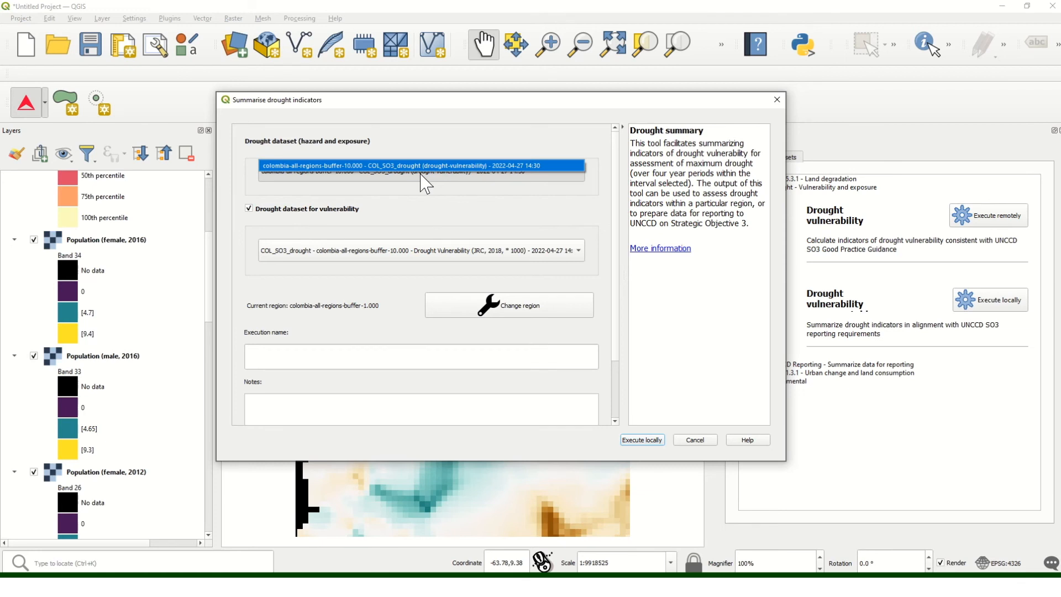
{"action": "left_click", "coordinate": [418, 207]}
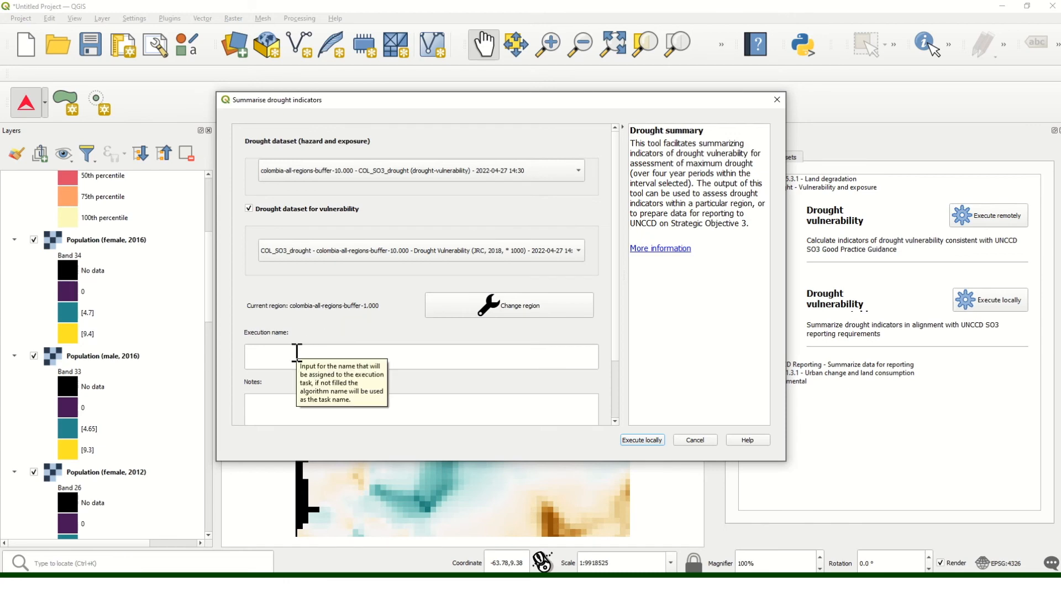
{"action": "key", "text": "Return"}
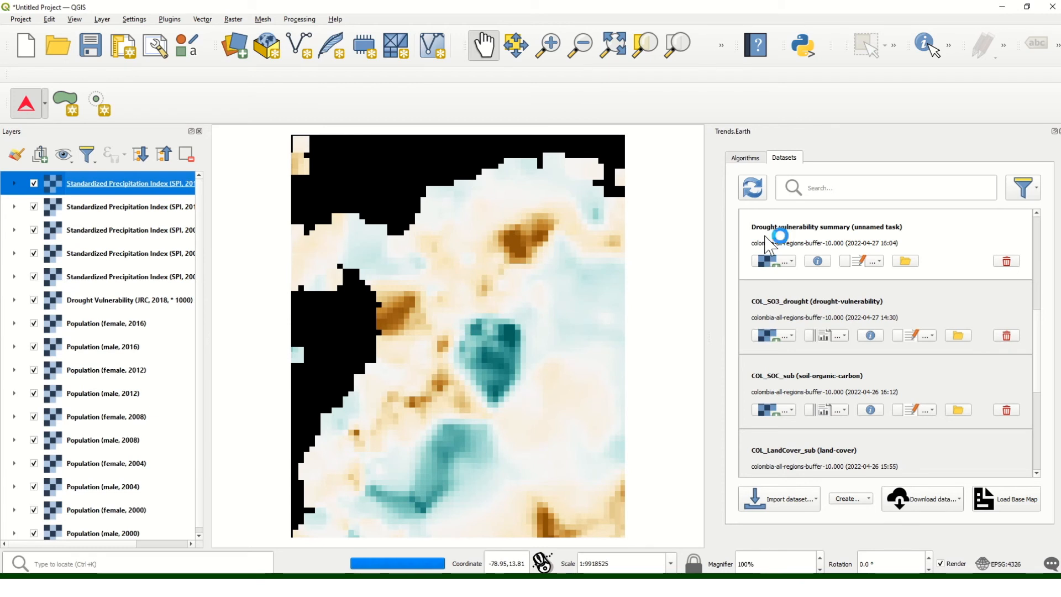
Step: Add the default layers of the Drought vulnerability summary (unnamed task) dataset to the map and review the maximum drought layers
{"action": "left_click", "coordinate": [792, 261]}
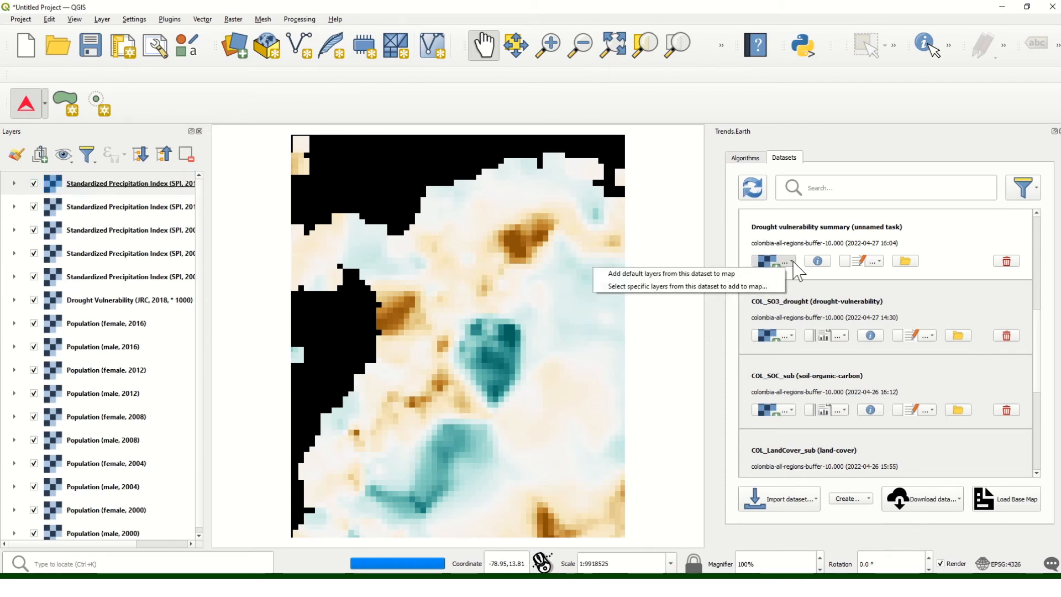
{"action": "left_click", "coordinate": [762, 273]}
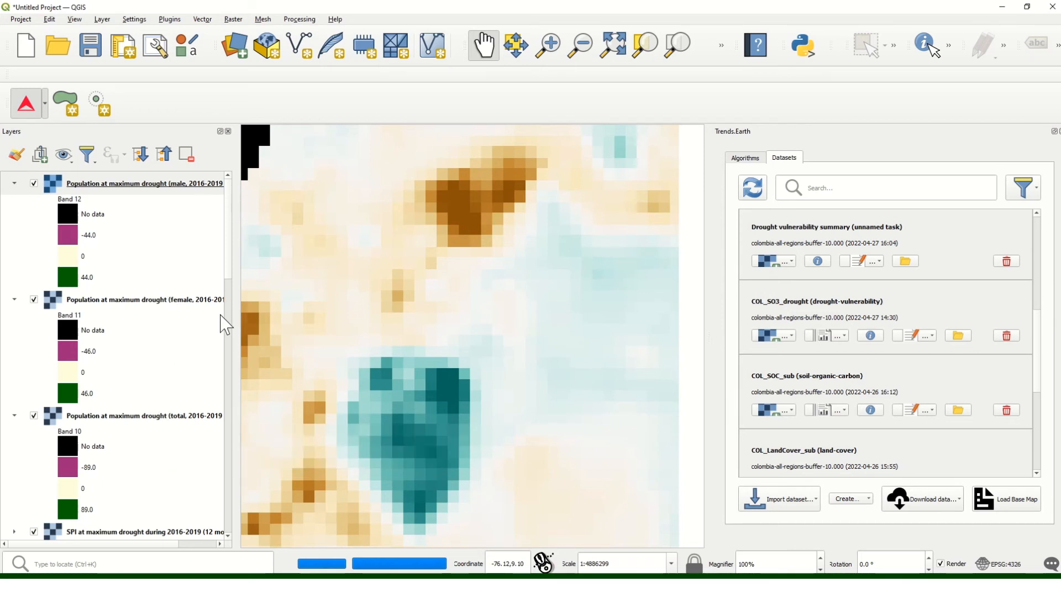
{"action": "scroll", "coordinate": [206, 404], "scroll_direction": "down", "scroll_amount": 2}
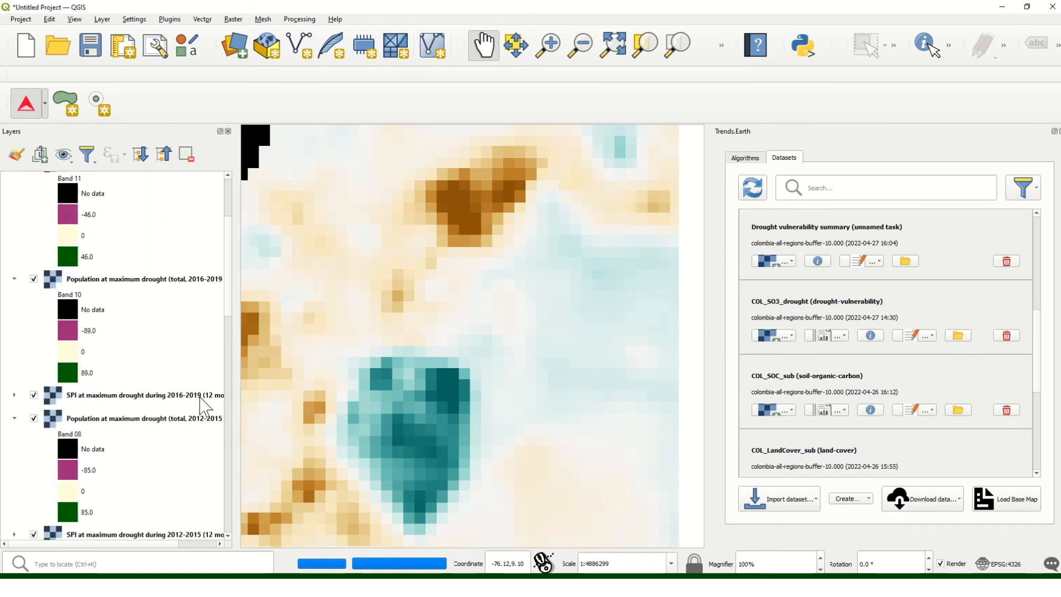
{"action": "scroll", "coordinate": [205, 407], "scroll_direction": "down", "scroll_amount": 3}
{"action": "scroll", "coordinate": [206, 408], "scroll_direction": "down", "scroll_amount": 3}
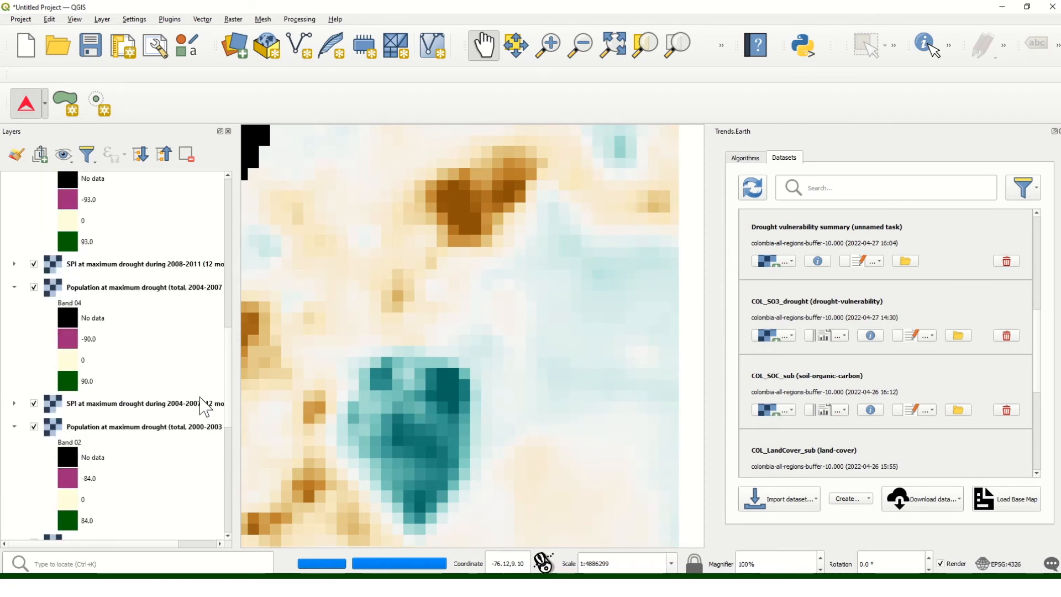
{"action": "scroll", "coordinate": [206, 408], "scroll_direction": "down", "scroll_amount": 1}
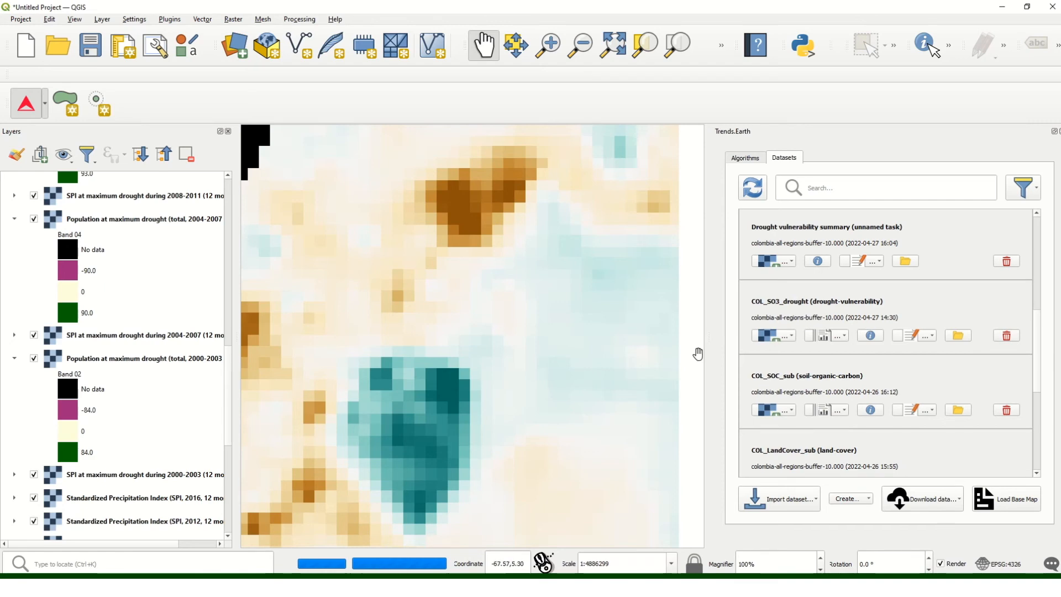
Step: Open the output folder of the Drought vulnerability summary (unnamed task) dataset and view its summary spreadsheet
{"action": "left_click", "coordinate": [905, 262]}
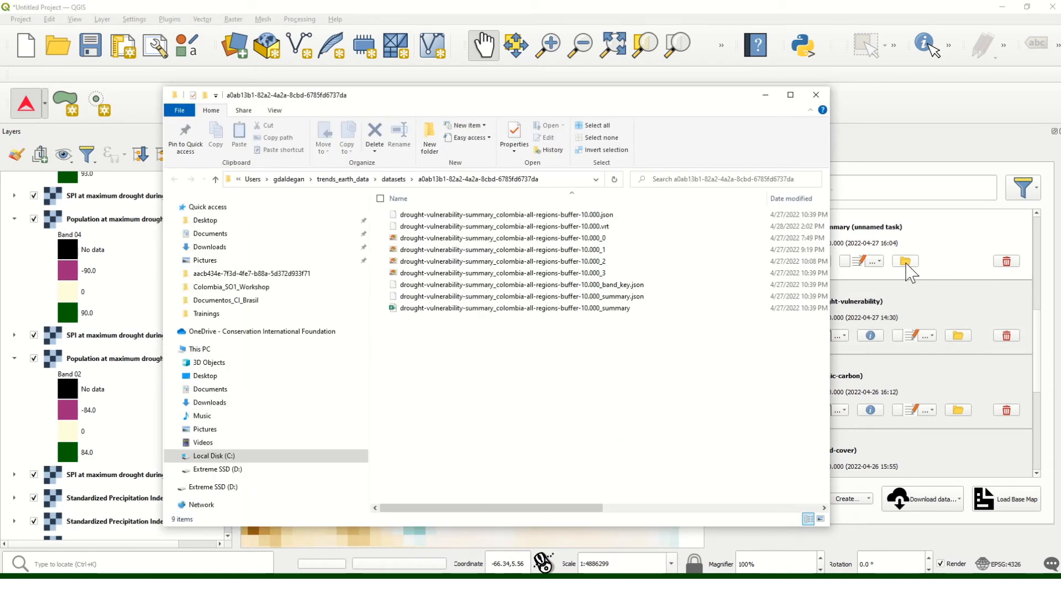
{"action": "left_click", "coordinate": [547, 180]}
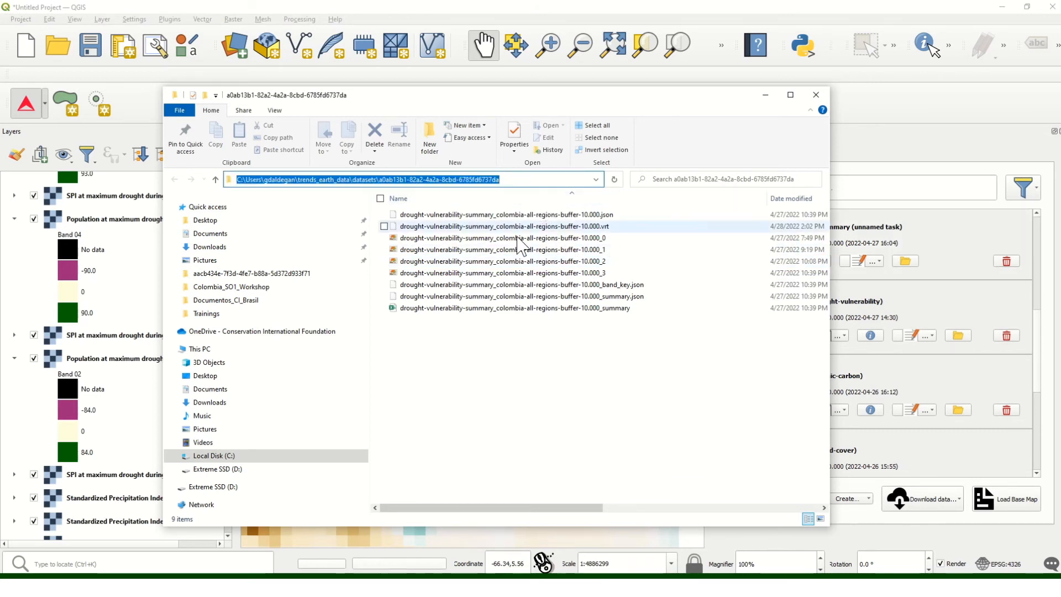
{"action": "left_click", "coordinate": [494, 368]}
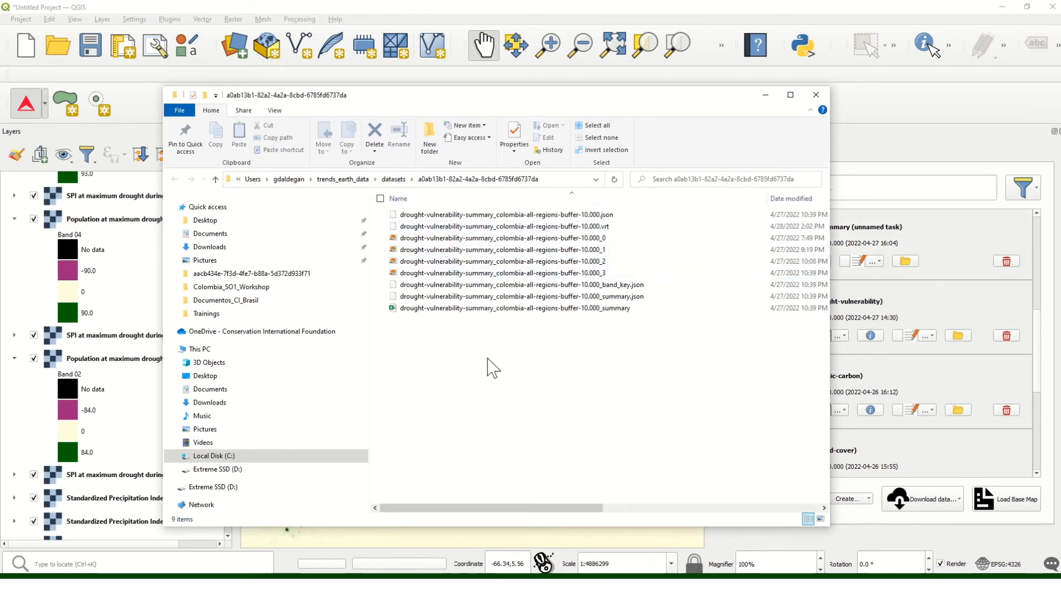
{"action": "double_click", "coordinate": [456, 310]}
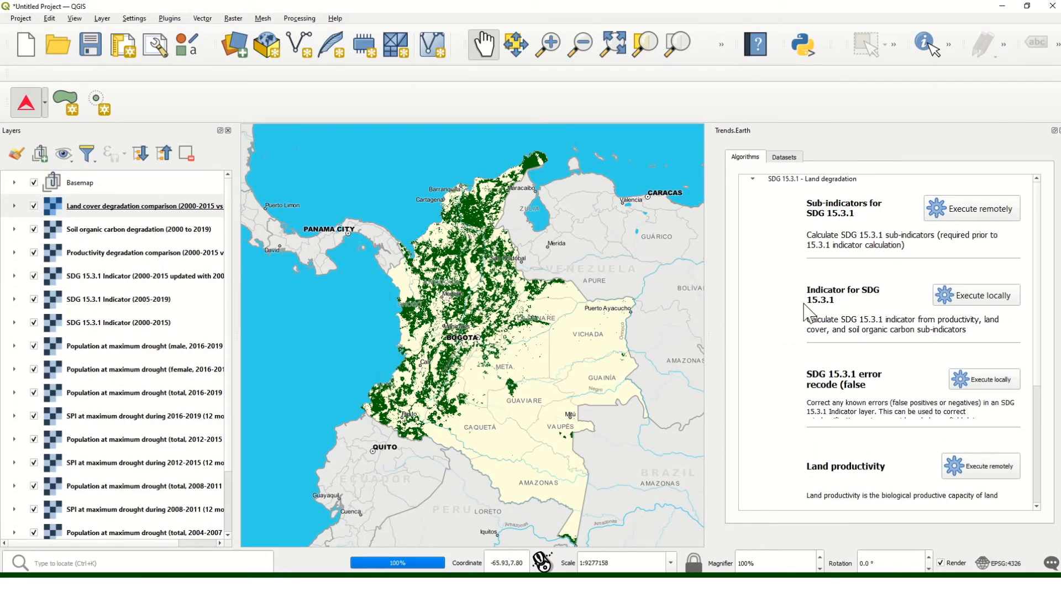
Step: Review the tools offered in the SDG 15.3.1, drought vulnerability and UNCCD reporting algorithm groups
{"action": "scroll", "coordinate": [807, 312], "scroll_direction": "down", "scroll_amount": 5}
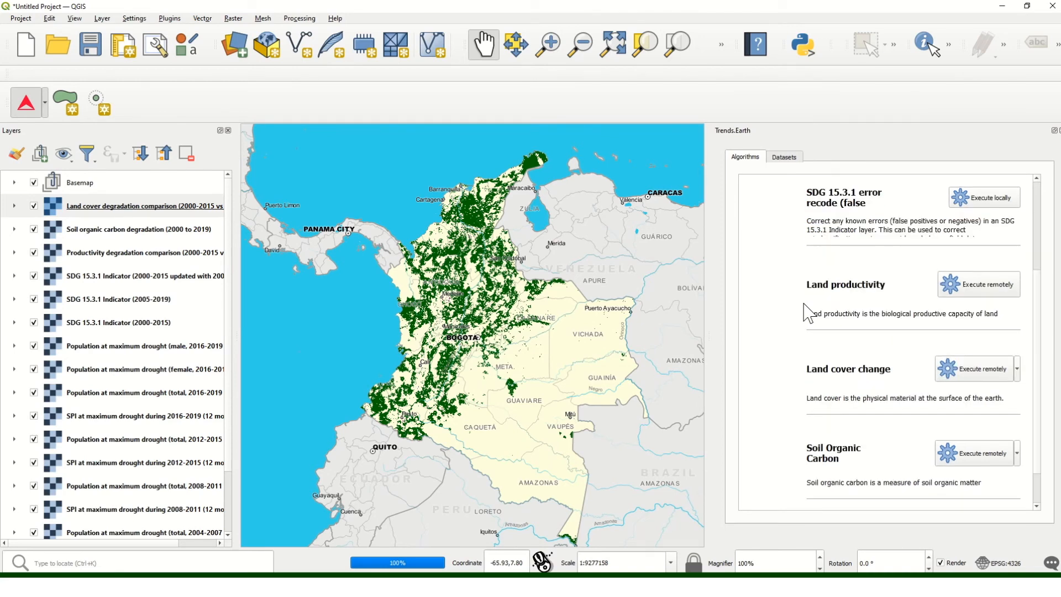
{"action": "scroll", "coordinate": [808, 312], "scroll_direction": "up", "scroll_amount": 5}
{"action": "left_click", "coordinate": [752, 178]}
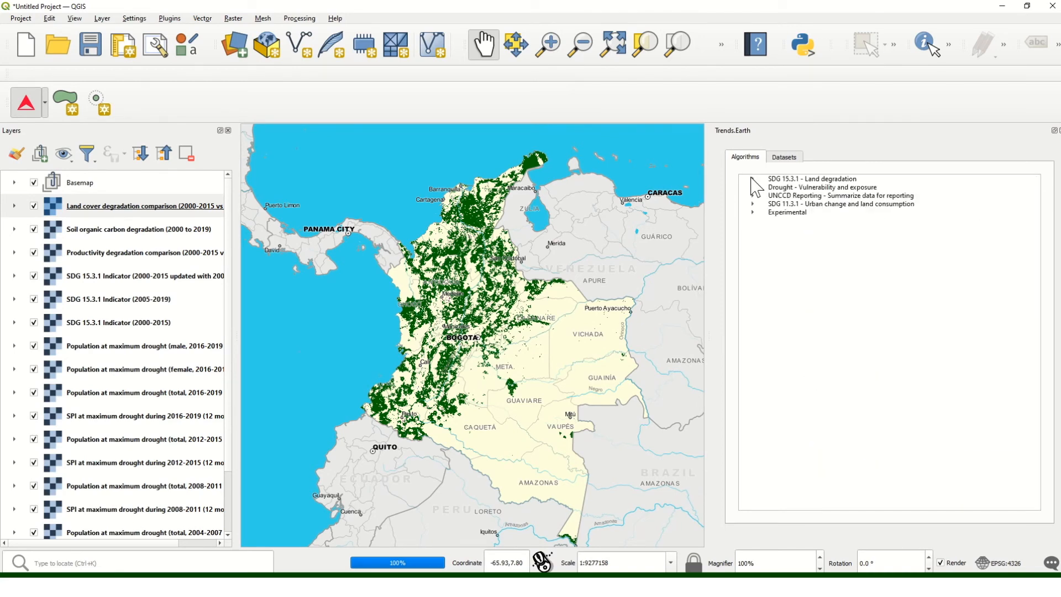
{"action": "left_click", "coordinate": [756, 188]}
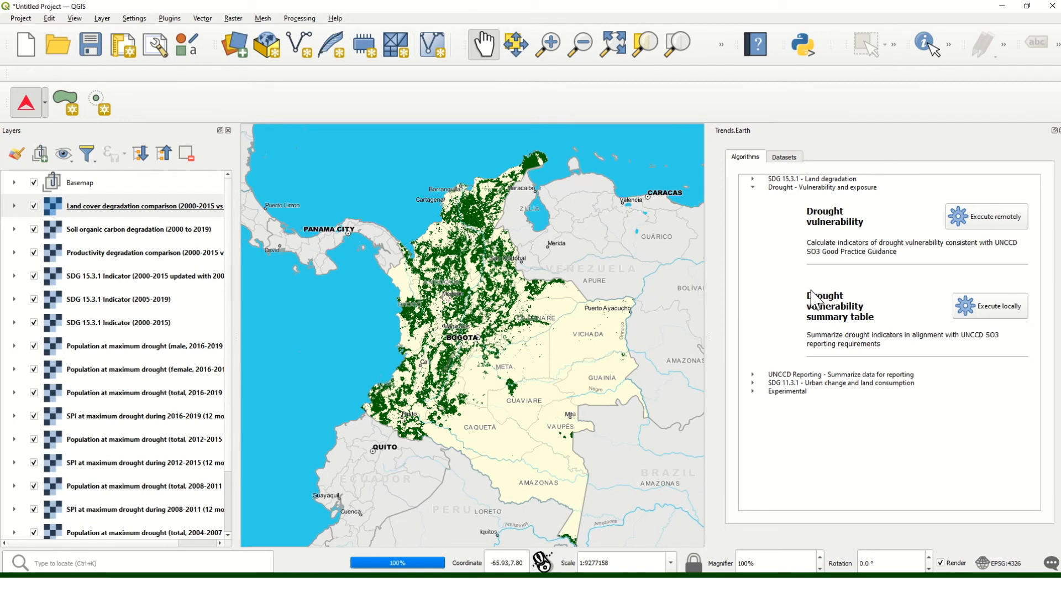
{"action": "left_click", "coordinate": [753, 187]}
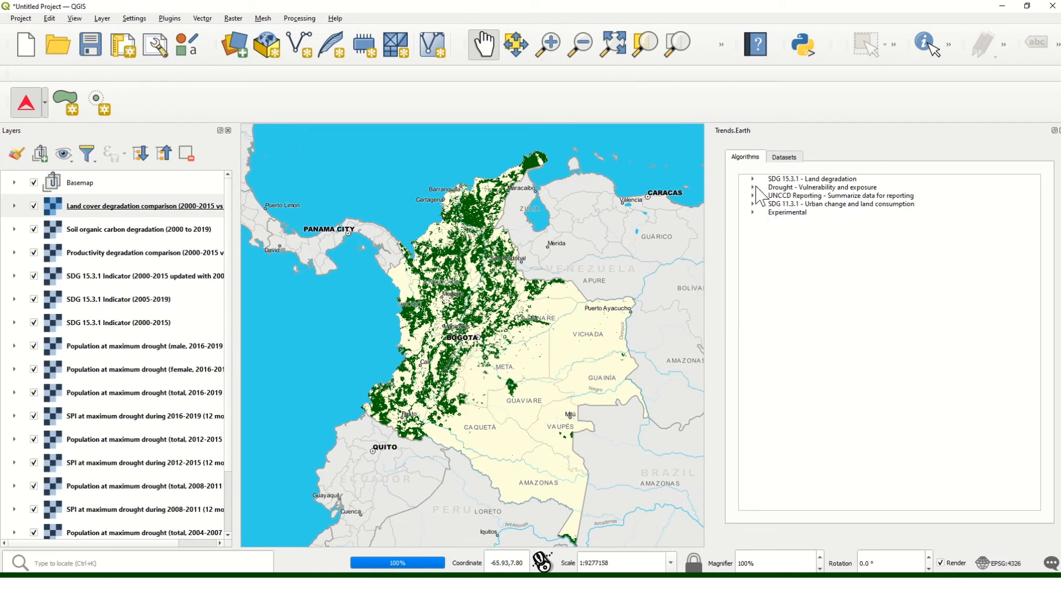
{"action": "left_click", "coordinate": [753, 197]}
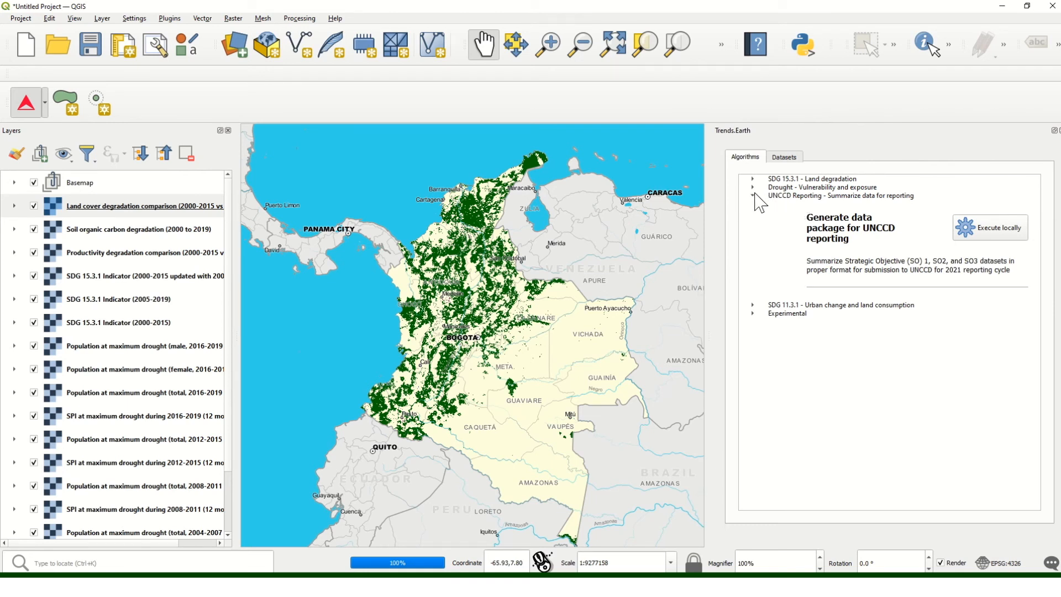
{"action": "left_click", "coordinate": [753, 196]}
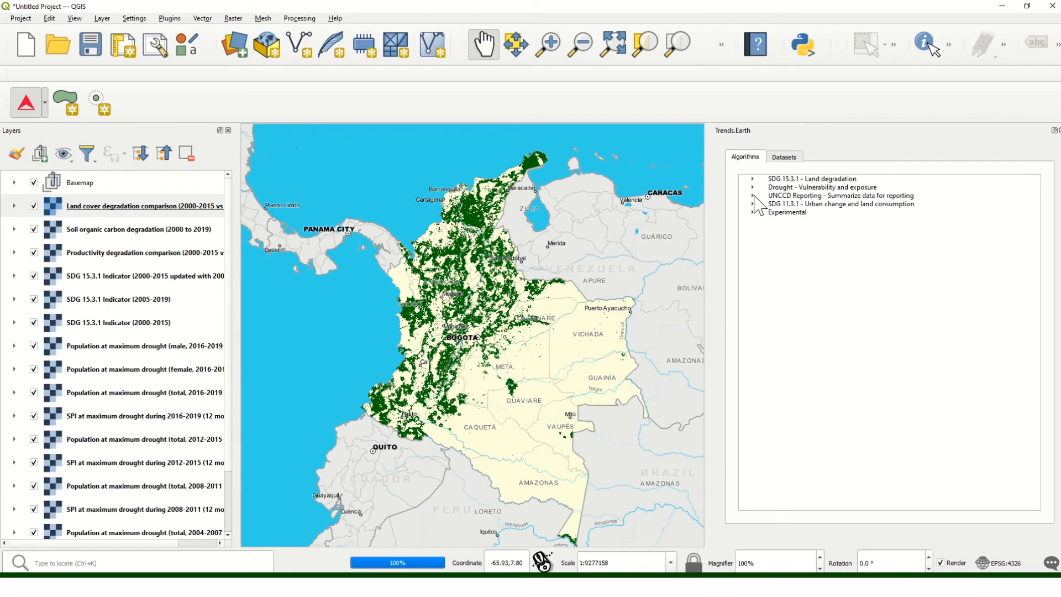
Step: Generate the UNCCD reporting data package locally from the SDG 15.3.1 and Drought vulnerability summary datasets, naming it COL_SO1_2_3_reporting_zipfile, and check the datasets list
{"action": "left_click", "coordinate": [754, 196]}
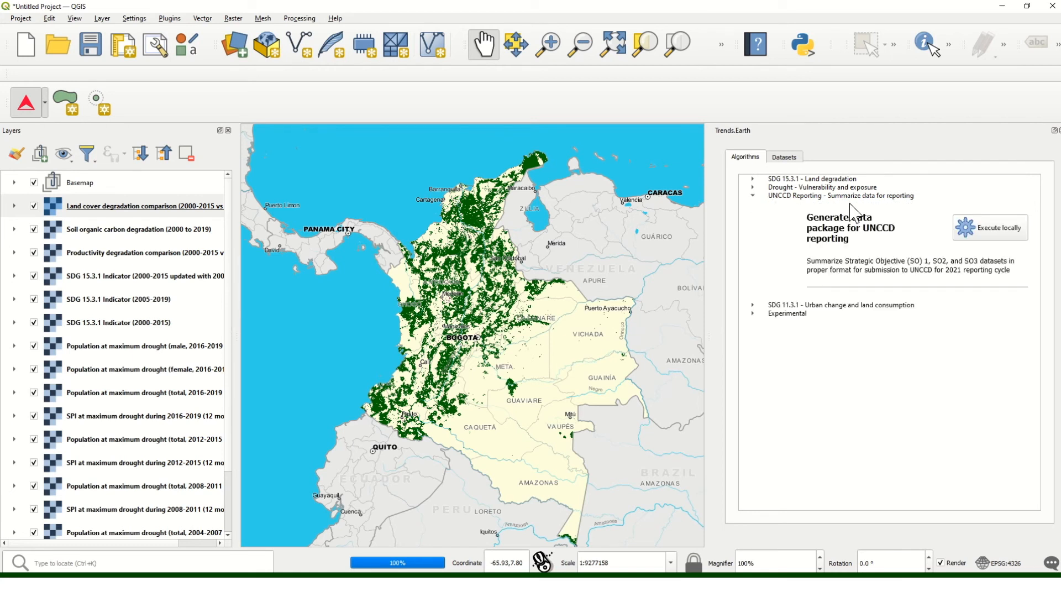
{"action": "left_click", "coordinate": [987, 231]}
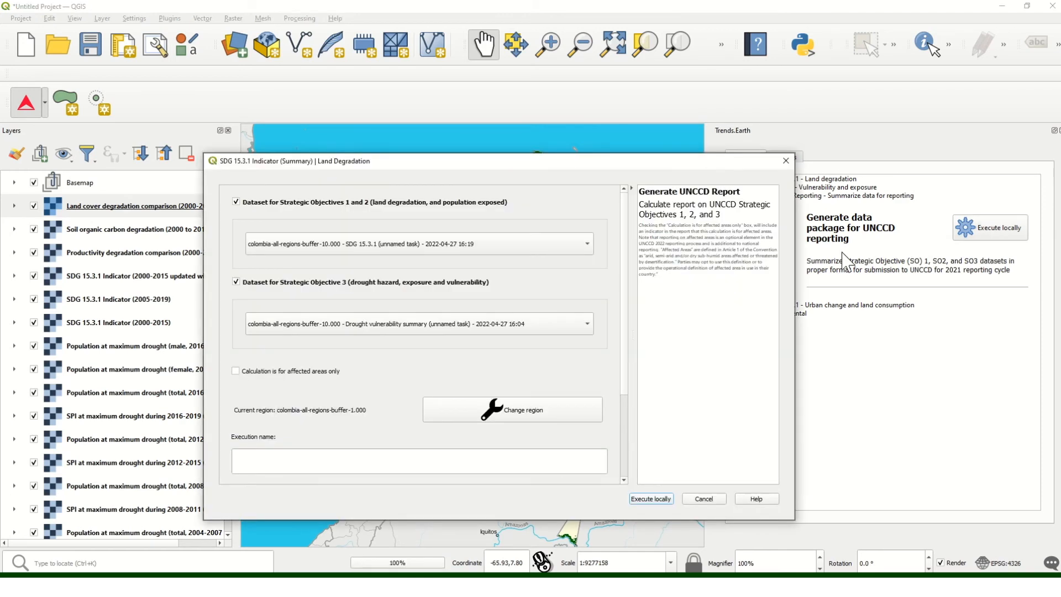
{"action": "left_click_drag", "start_coordinate": [582, 161], "coordinate": [615, 132]}
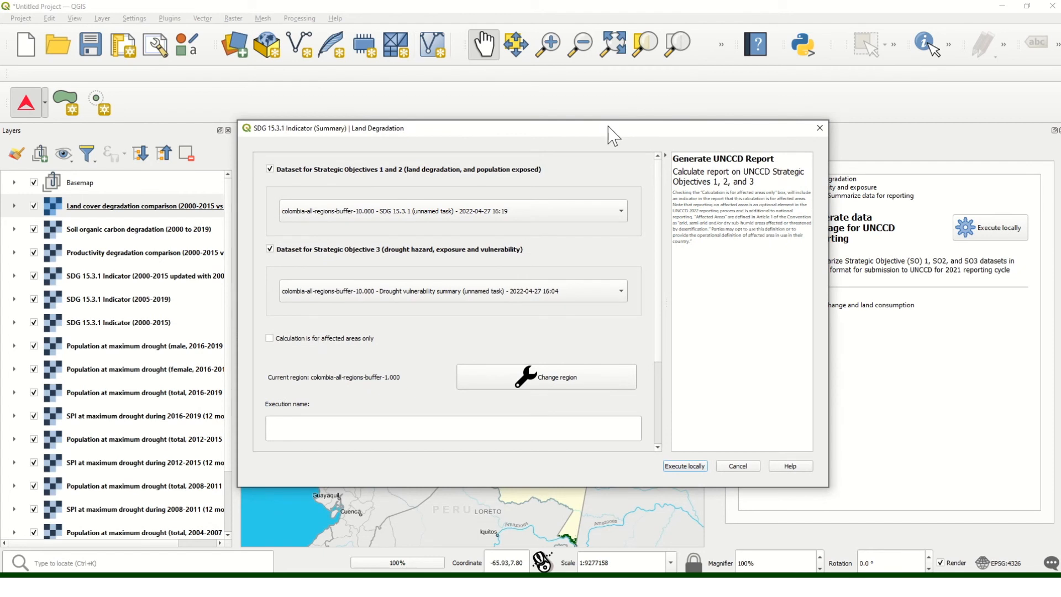
{"action": "left_click", "coordinate": [436, 216]}
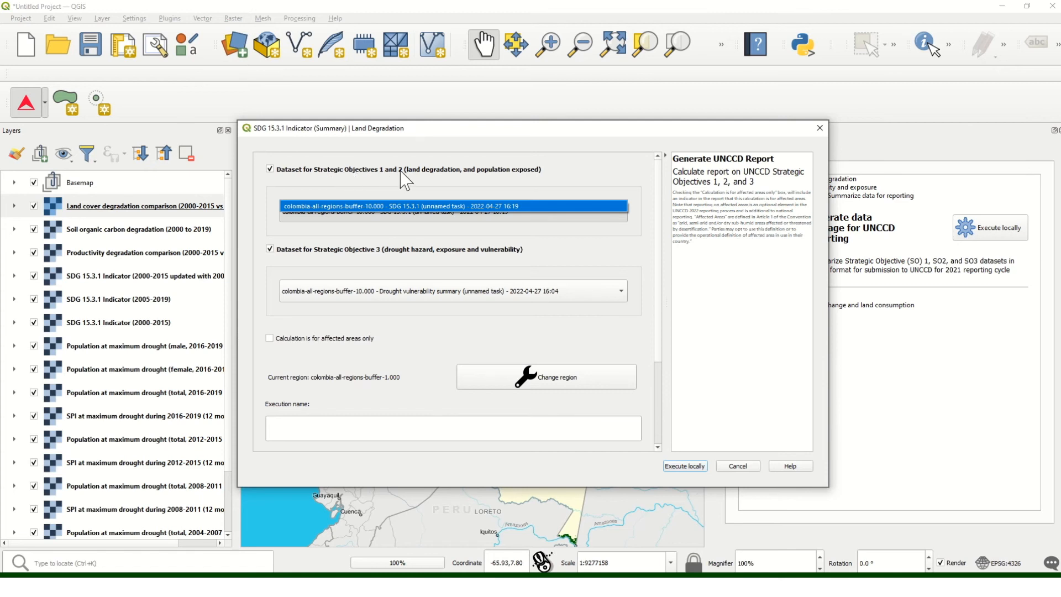
{"action": "left_click", "coordinate": [358, 256]}
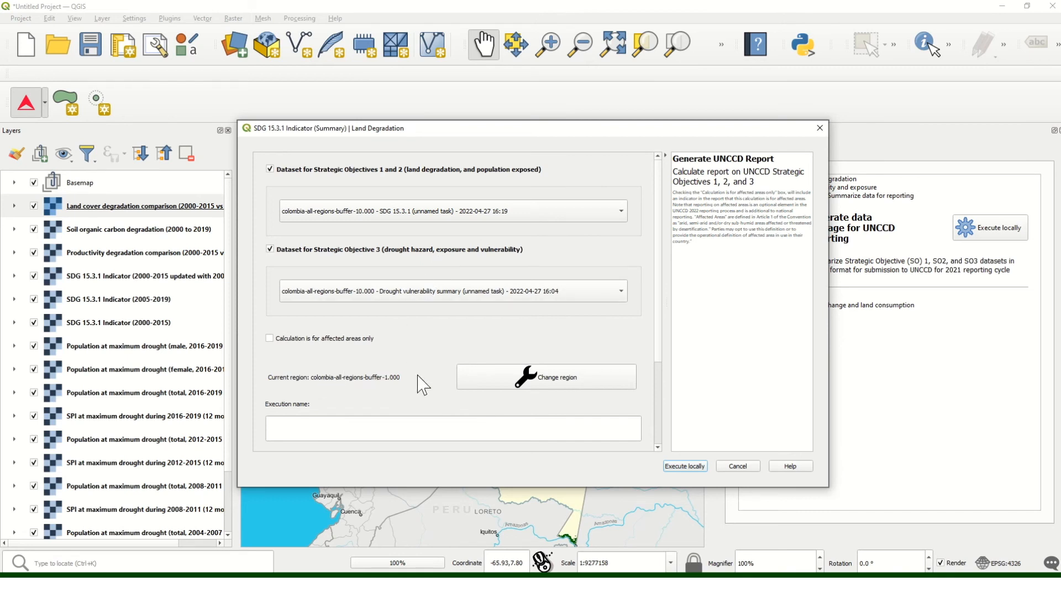
{"action": "left_click_drag", "start_coordinate": [661, 329], "coordinate": [661, 381]}
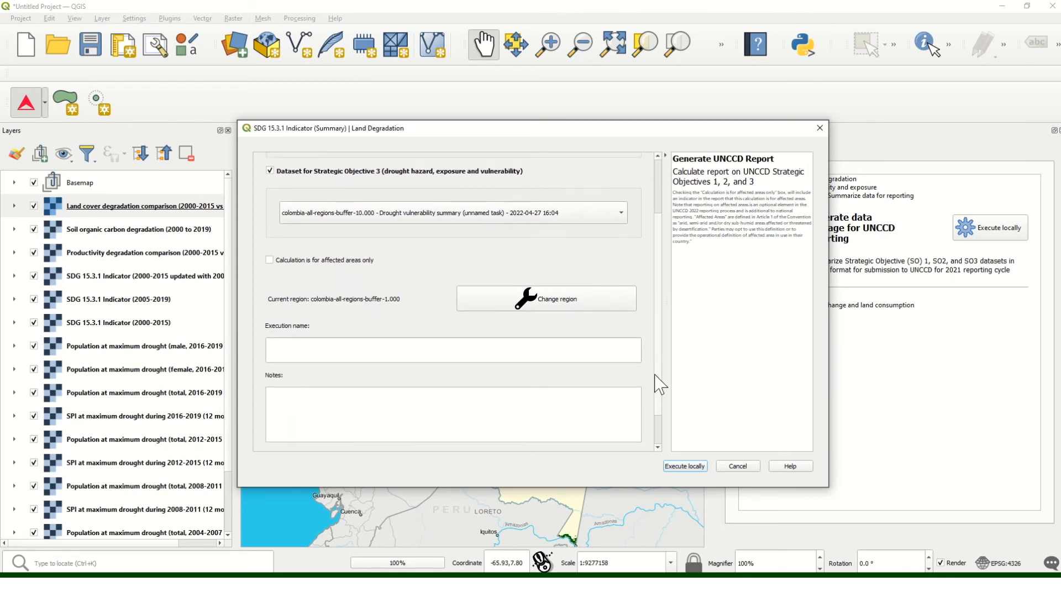
{"action": "left_click", "coordinate": [420, 349]}
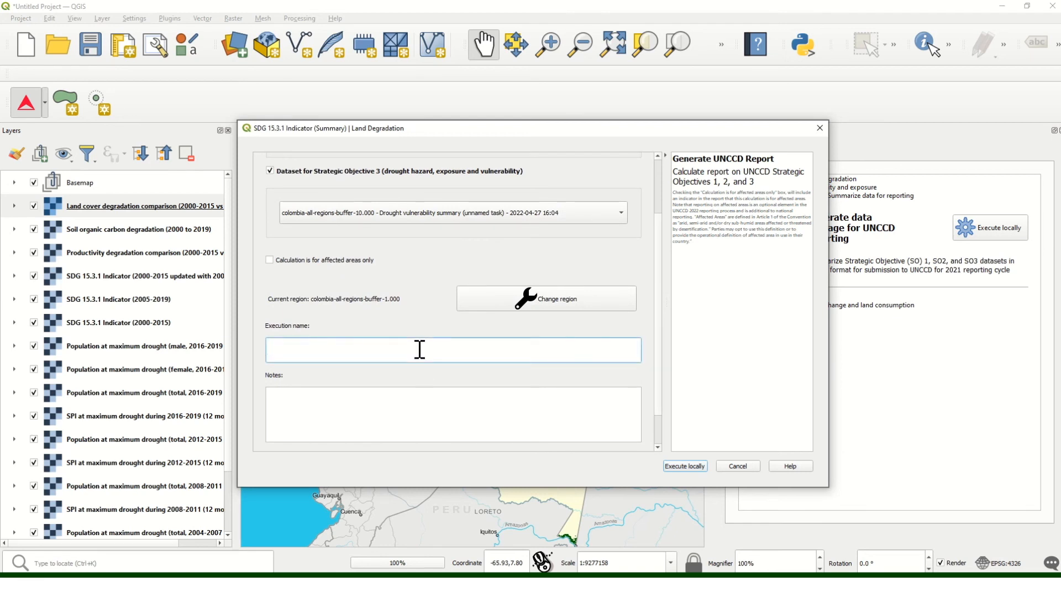
{"action": "type", "text": "COL_SO1_2_3_reporting_zipfile"}
{"action": "left_click", "coordinate": [681, 467]}
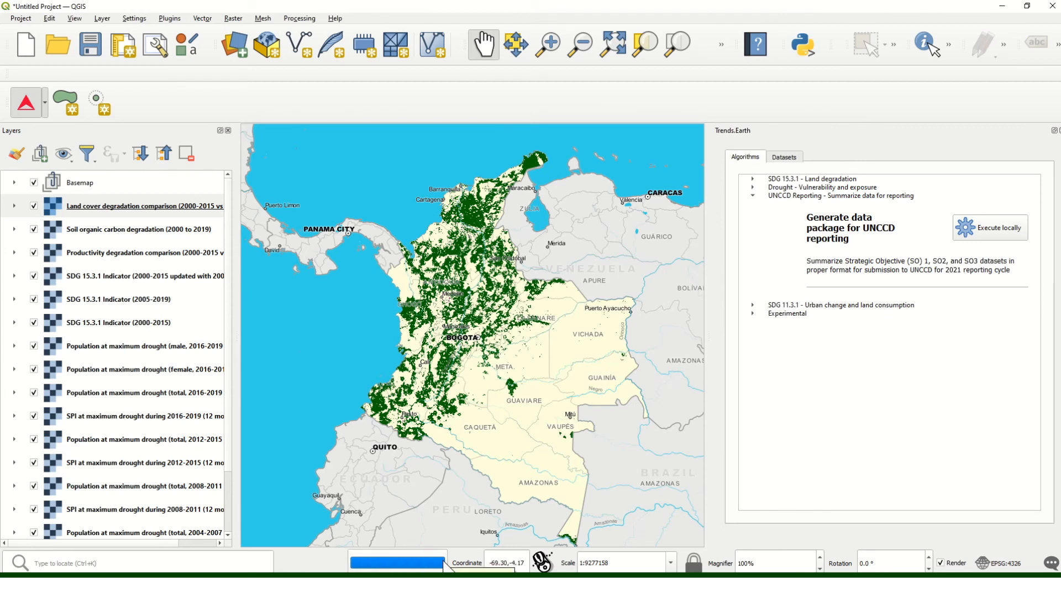
{"action": "left_click", "coordinate": [785, 157]}
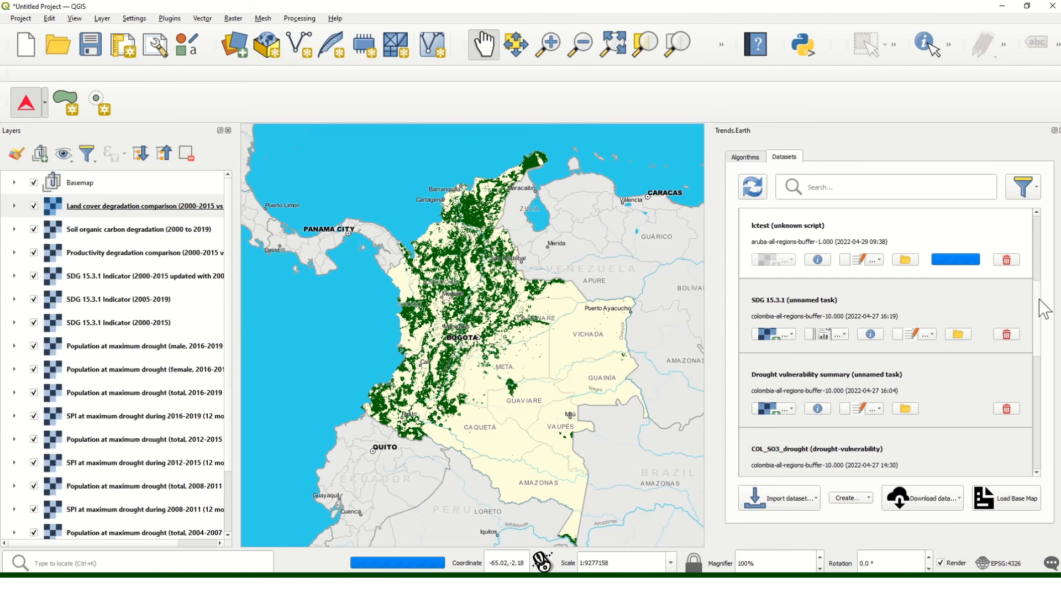
{"action": "scroll", "coordinate": [1038, 237], "scroll_direction": "up", "scroll_amount": 2}
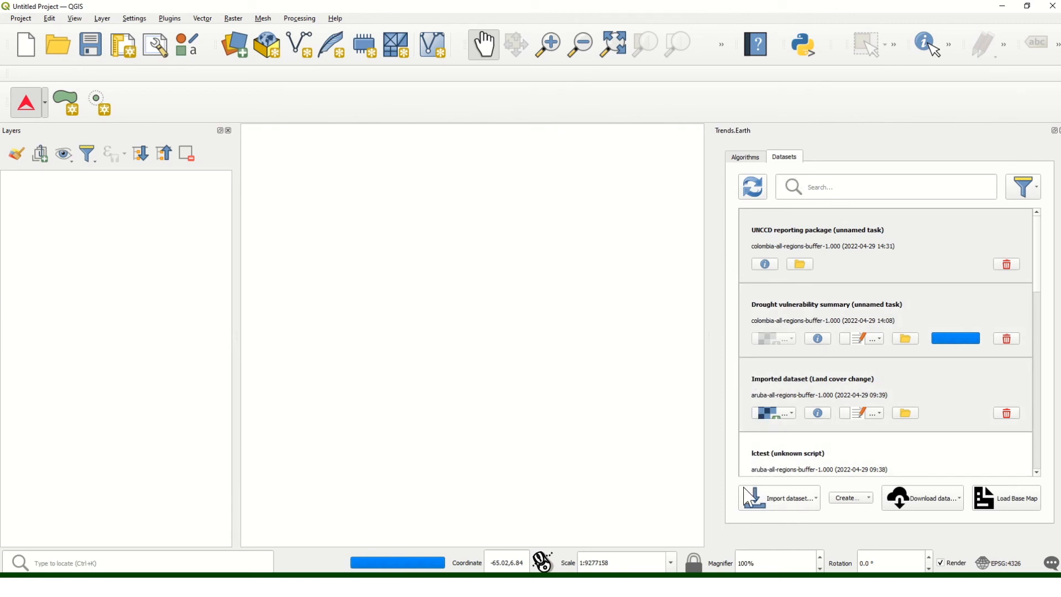
Step: Start importing a custom land cover dataset and choose the raster file co_lc_2000 from the Colombia_SO1_Workshop folder as input
{"action": "left_click", "coordinate": [761, 510]}
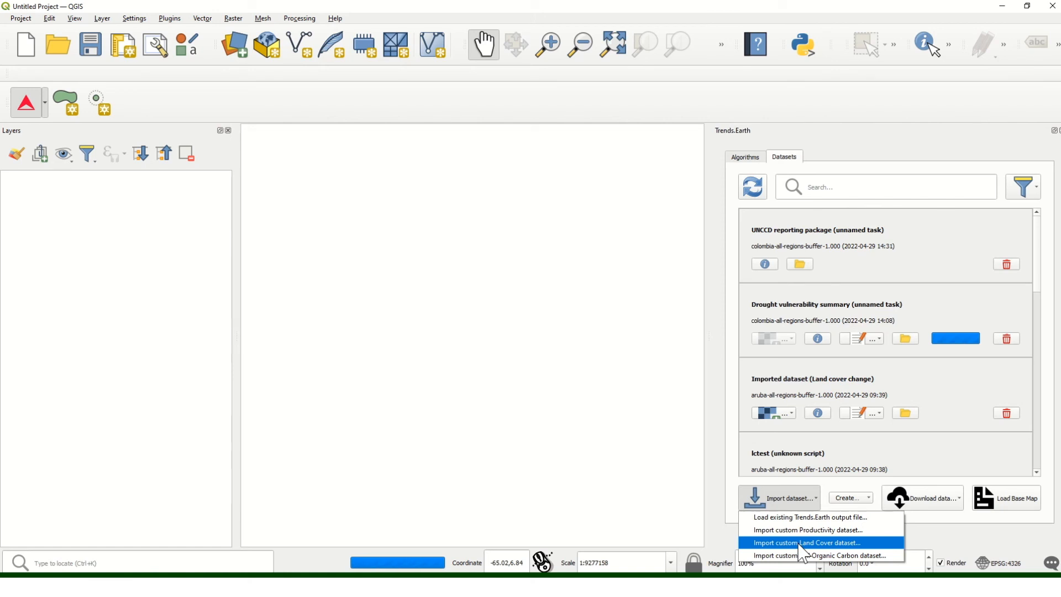
{"action": "left_click", "coordinate": [801, 543]}
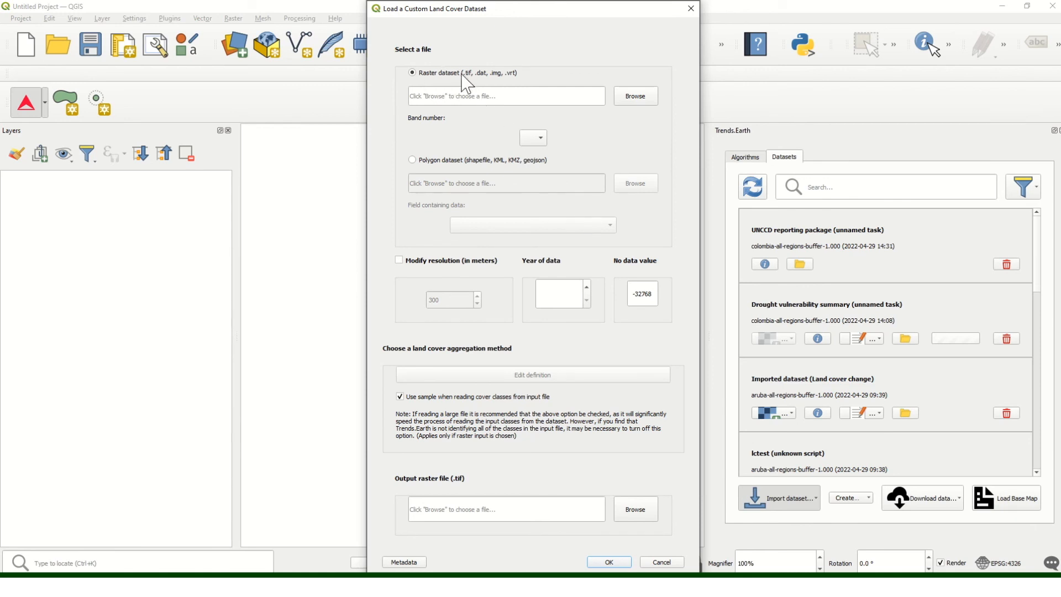
{"action": "left_click", "coordinate": [455, 162]}
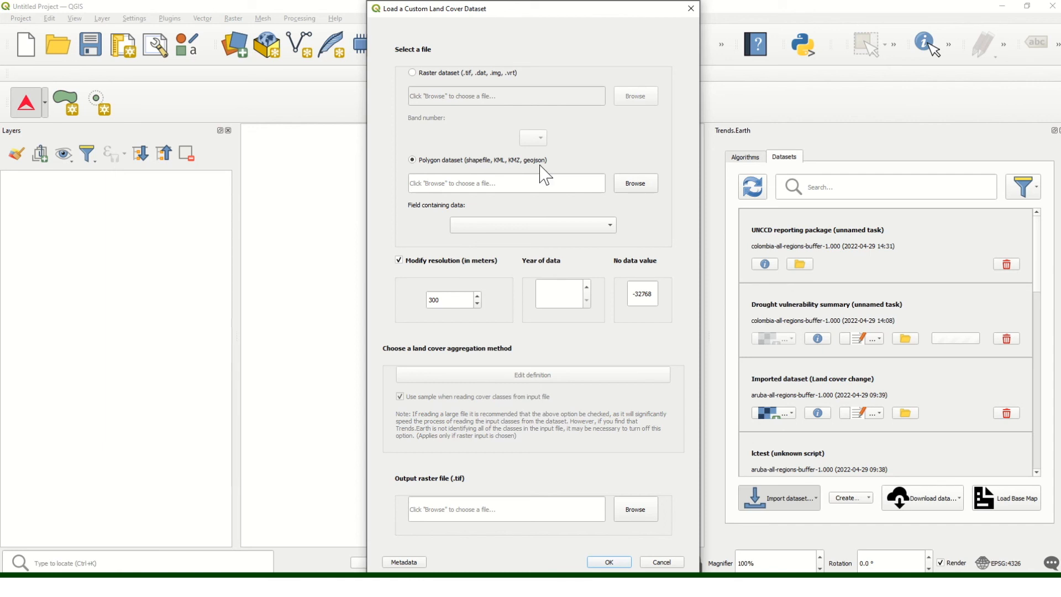
{"action": "left_click", "coordinate": [441, 72]}
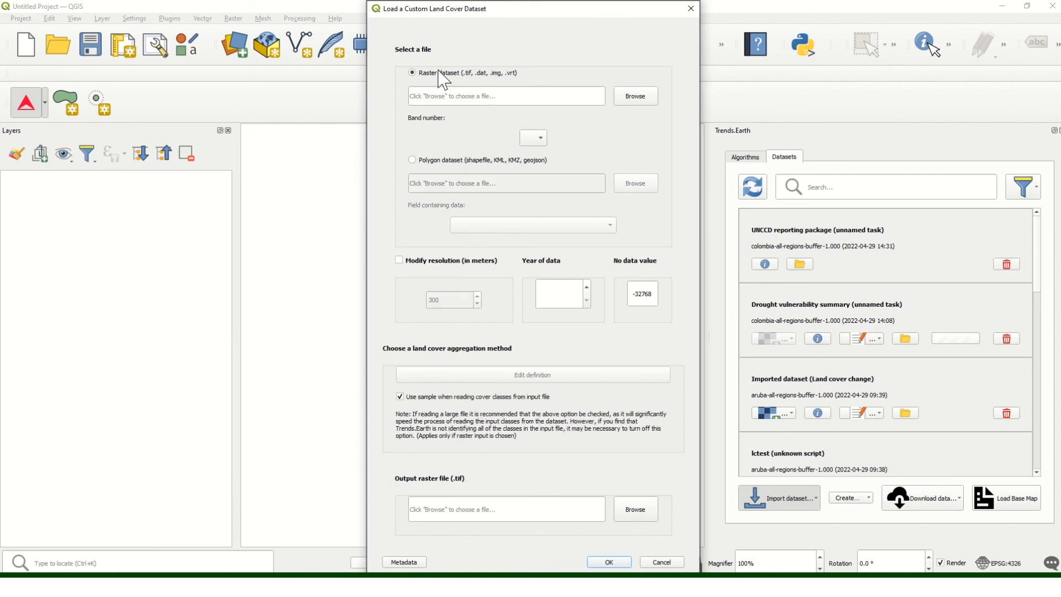
{"action": "left_click", "coordinate": [645, 103]}
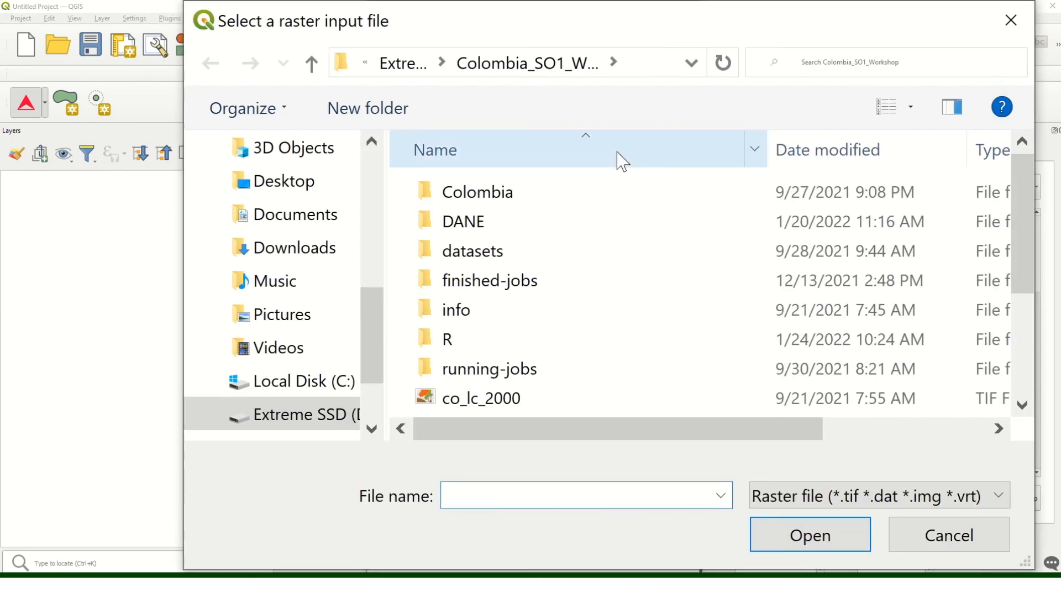
{"action": "left_click_drag", "start_coordinate": [1030, 169], "coordinate": [1023, 224]}
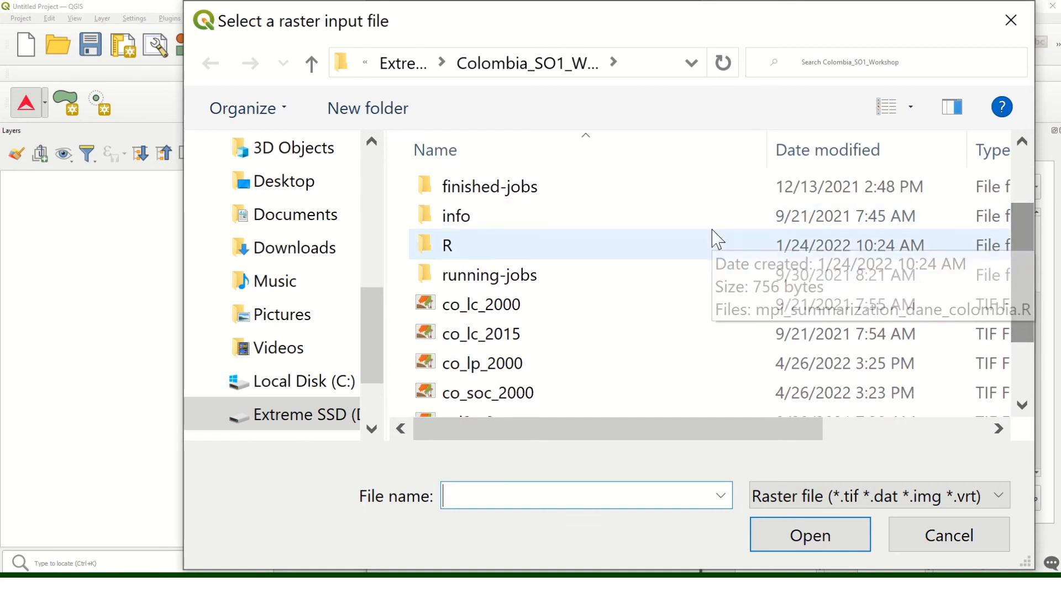
{"action": "left_click", "coordinate": [491, 305]}
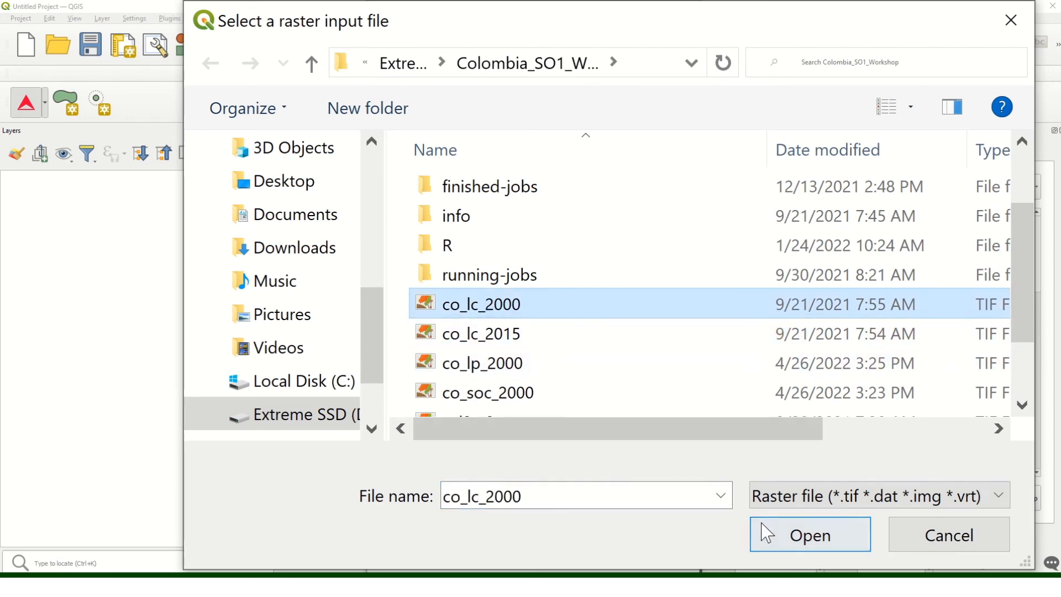
{"action": "left_click", "coordinate": [766, 538]}
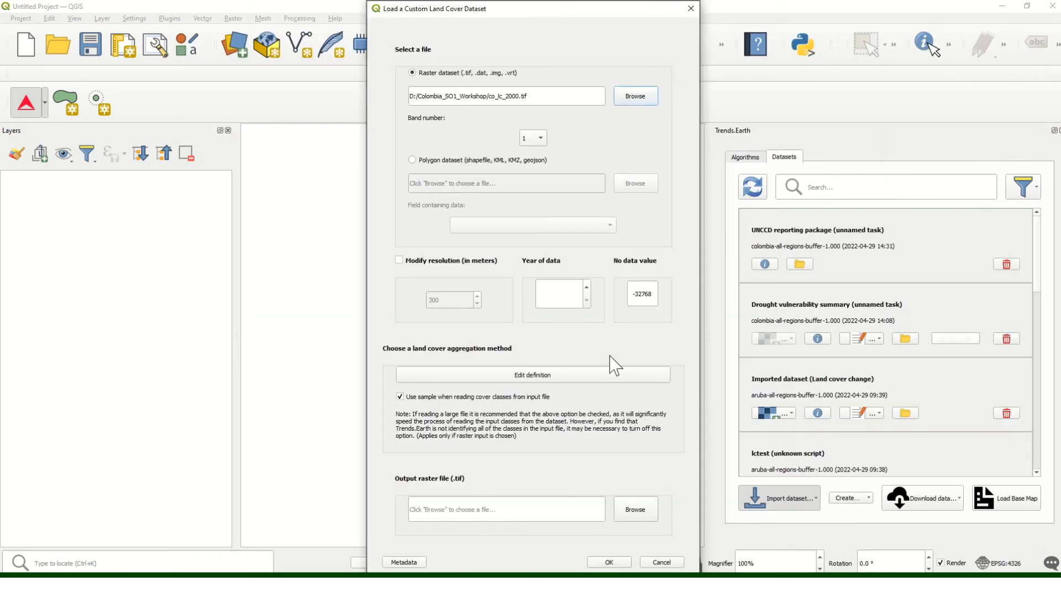
Step: Use band 1 of the land cover raster, set the year of data to 2000 and leave the resolution unmodified
{"action": "left_click", "coordinate": [533, 138]}
{"action": "left_click", "coordinate": [580, 147]}
{"action": "left_click", "coordinate": [537, 141]}
{"action": "left_click", "coordinate": [573, 146]}
{"action": "left_click", "coordinate": [563, 292]}
{"action": "type", "text": "2000"}
{"action": "left_click", "coordinate": [398, 260]}
{"action": "left_click", "coordinate": [400, 260]}
{"action": "left_click", "coordinate": [408, 259]}
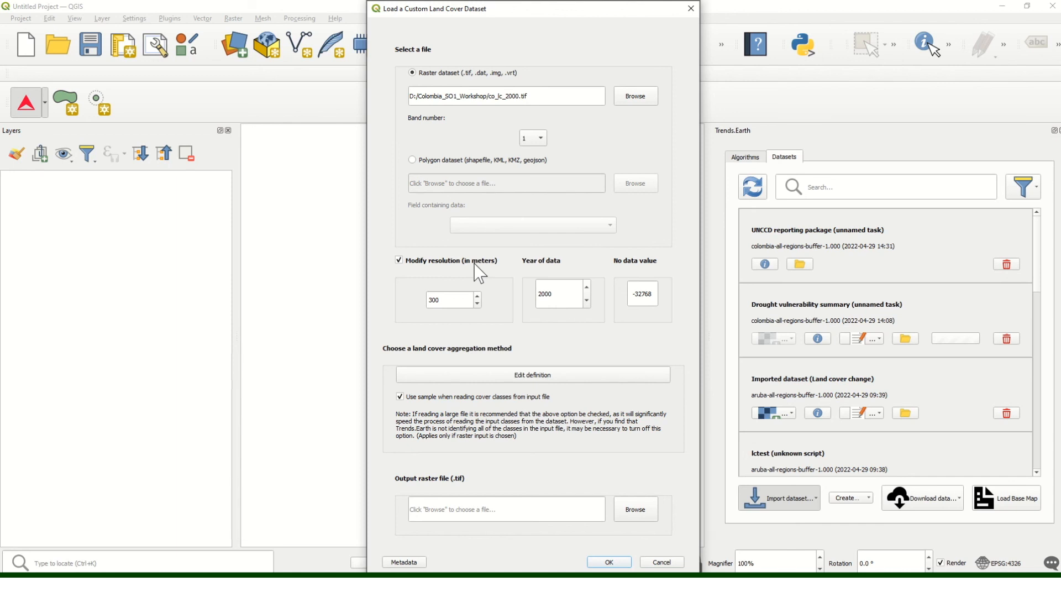
{"action": "left_click", "coordinate": [447, 269]}
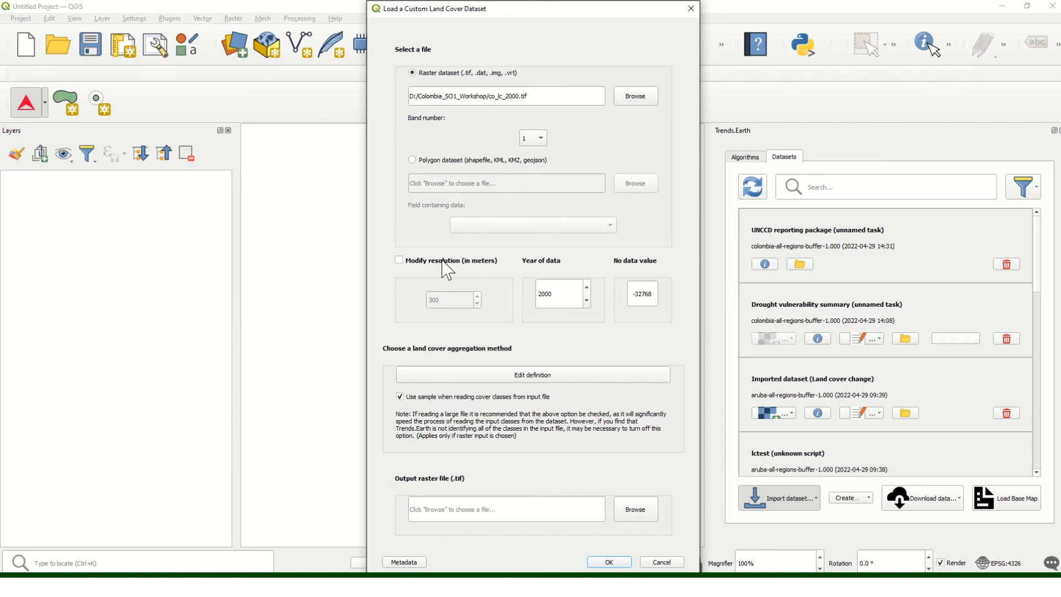
Step: In the land cover aggregation definition, assign input code 3 to Tree-covered and input code 12 to Grassland
{"action": "left_click", "coordinate": [479, 374]}
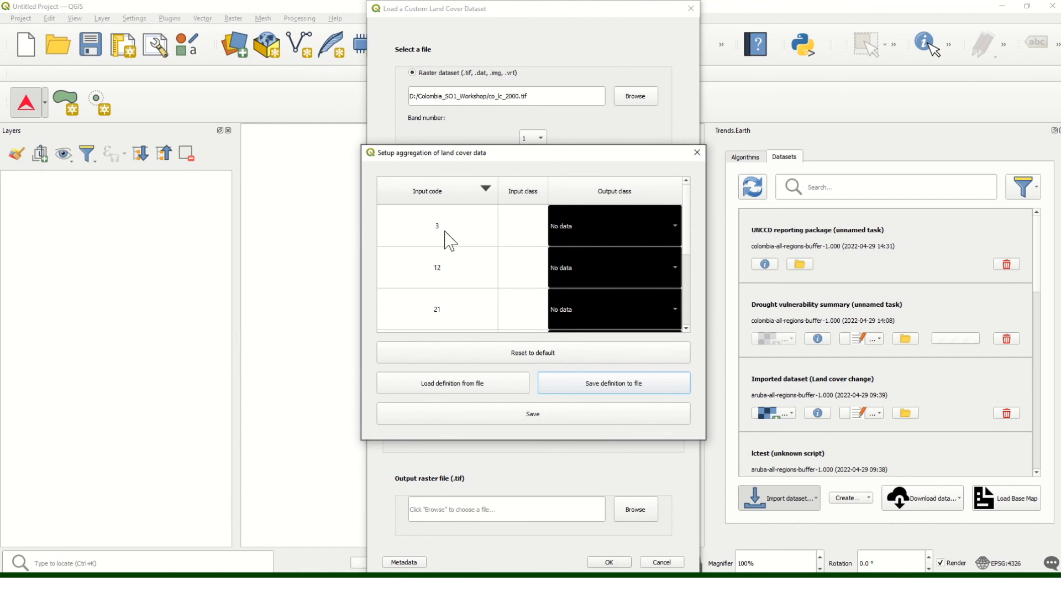
{"action": "left_click", "coordinate": [591, 223]}
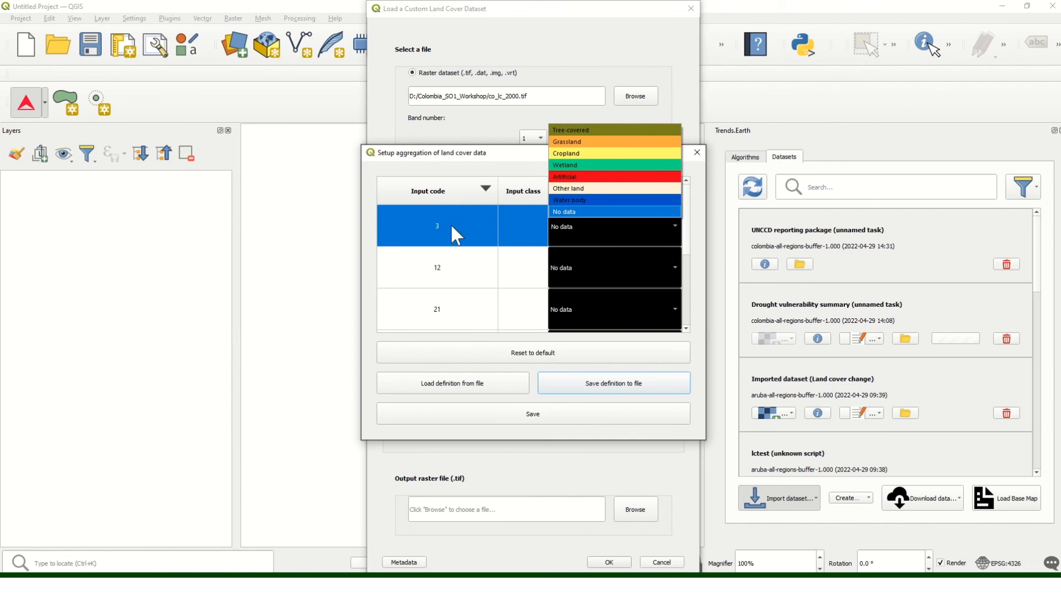
{"action": "left_click", "coordinate": [582, 130]}
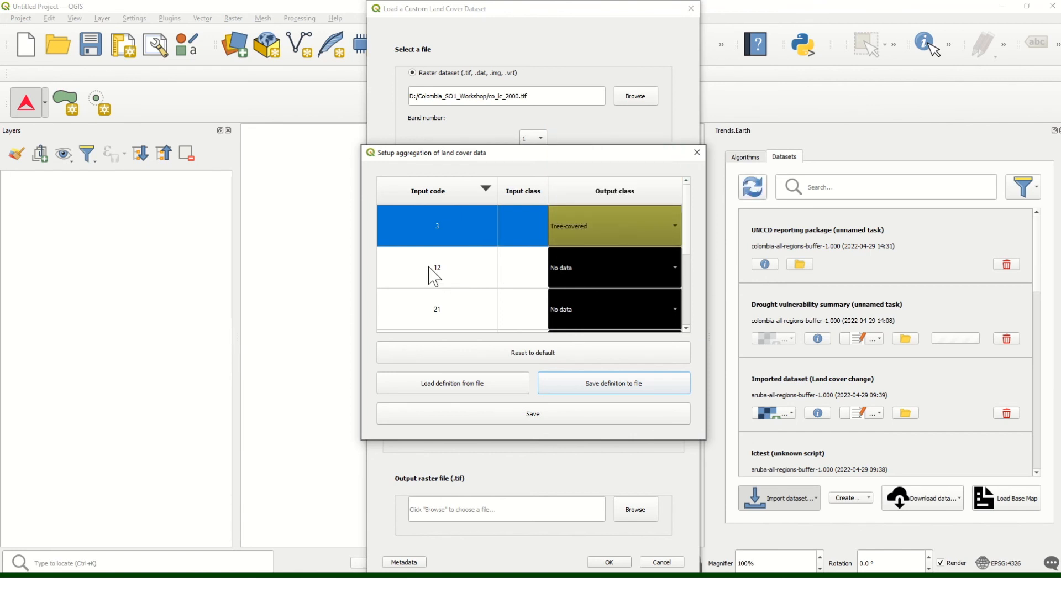
{"action": "left_click", "coordinate": [604, 279]}
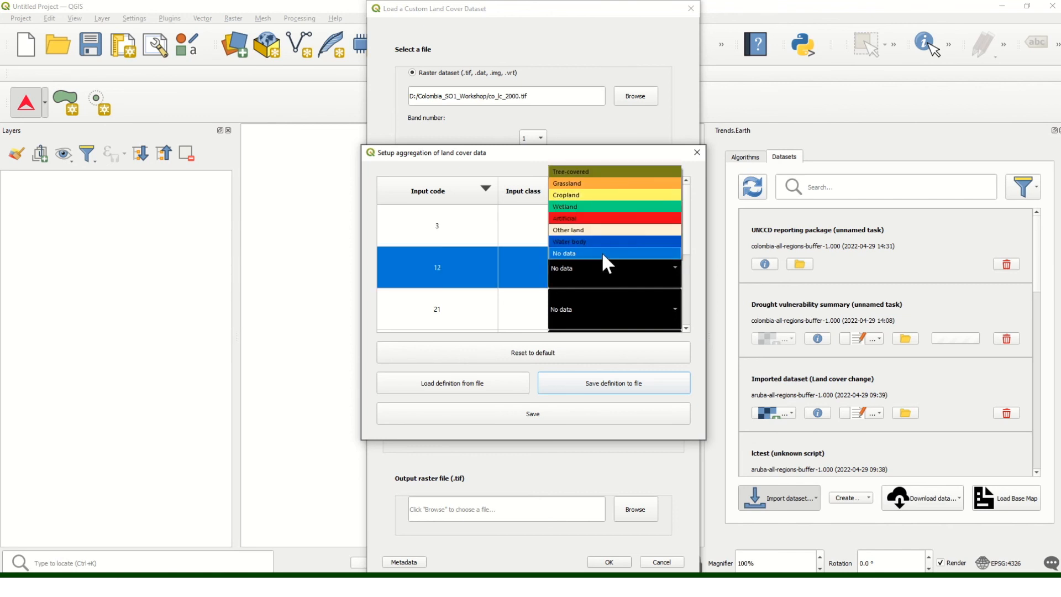
{"action": "left_click", "coordinate": [601, 184]}
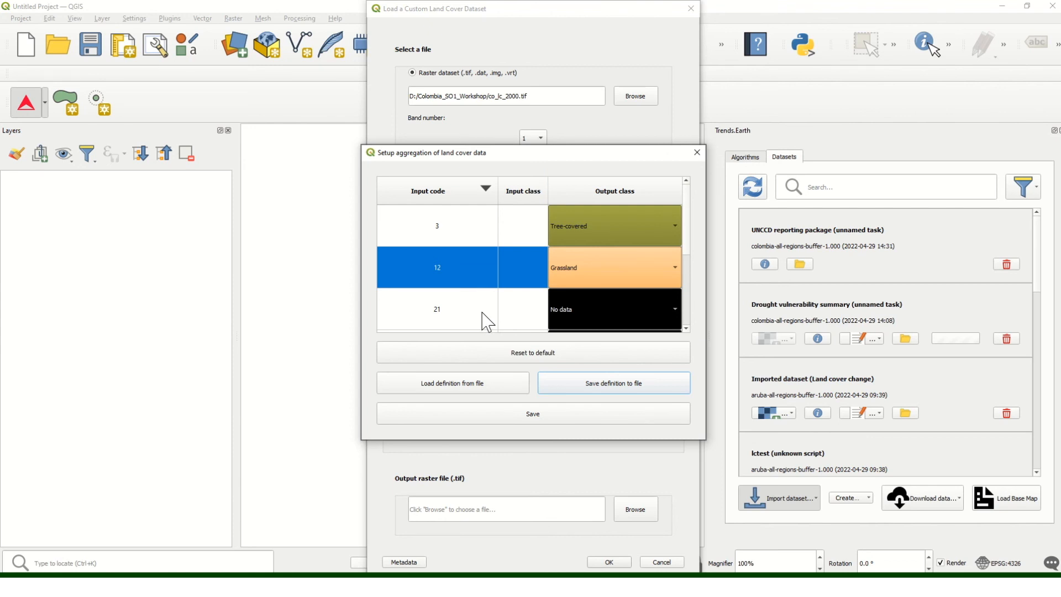
Step: In the aggregation definition, assign input code 21 to Cropland, 22 to Other land and 33 to Water body, keeping -32768 as No data
{"action": "left_click", "coordinate": [620, 324]}
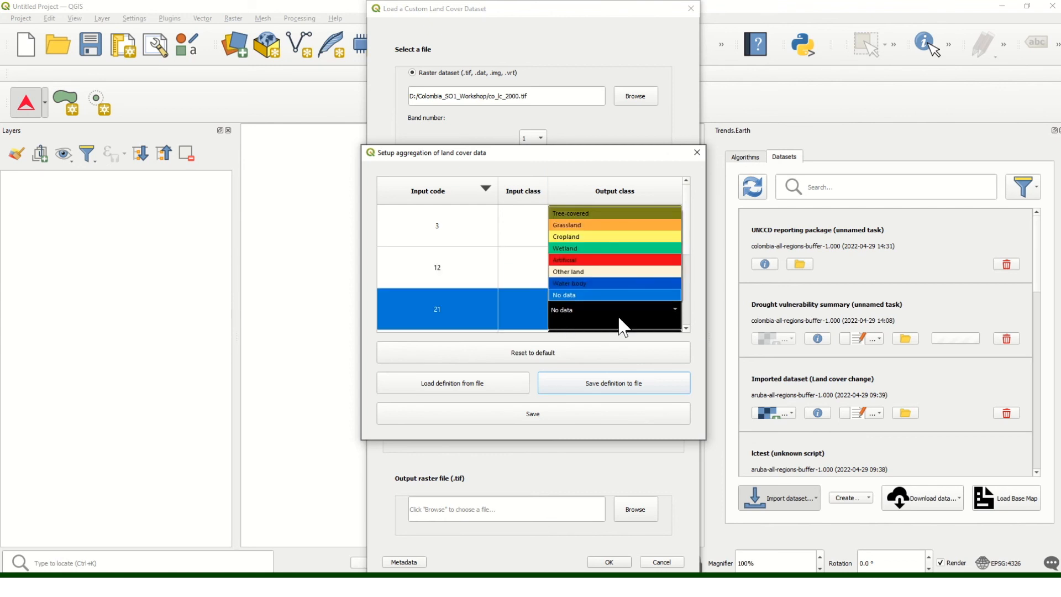
{"action": "left_click", "coordinate": [592, 239]}
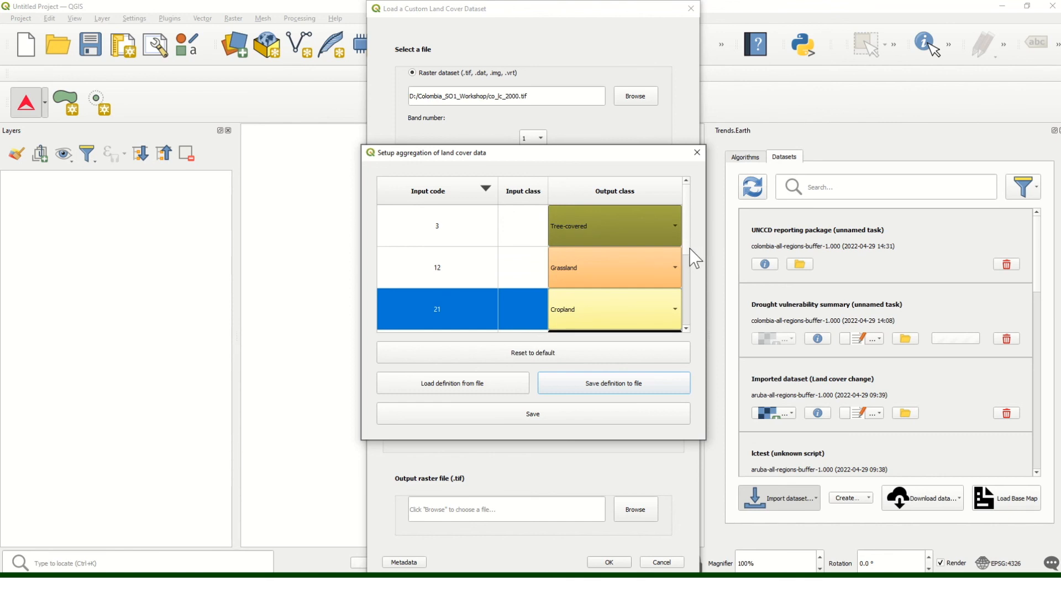
{"action": "scroll", "coordinate": [687, 258], "scroll_direction": "down", "scroll_amount": 1}
{"action": "scroll", "coordinate": [688, 260], "scroll_direction": "down", "scroll_amount": 1}
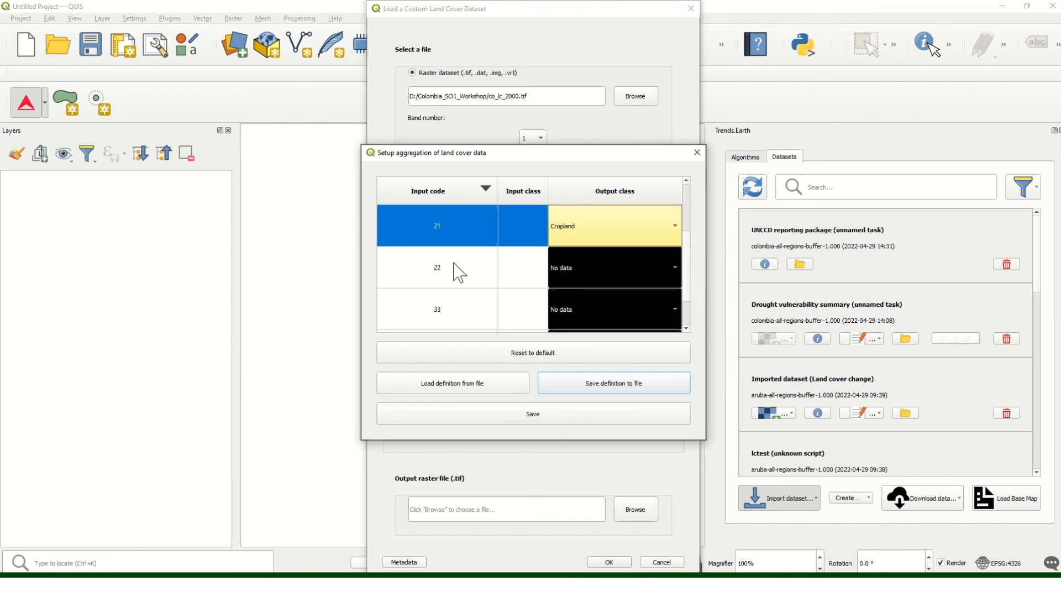
{"action": "left_click", "coordinate": [601, 282]}
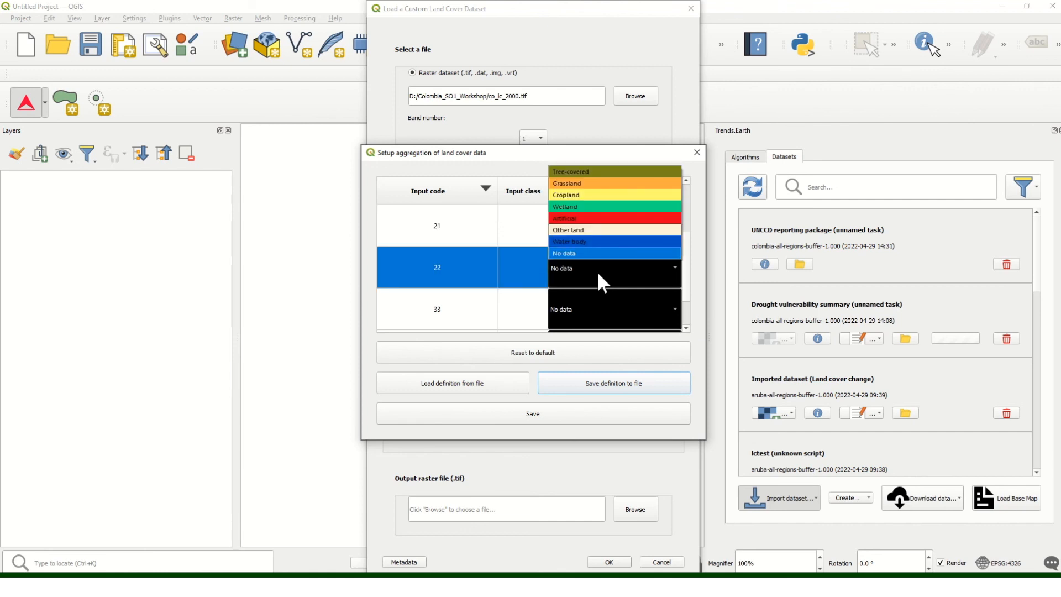
{"action": "left_click", "coordinate": [592, 230]}
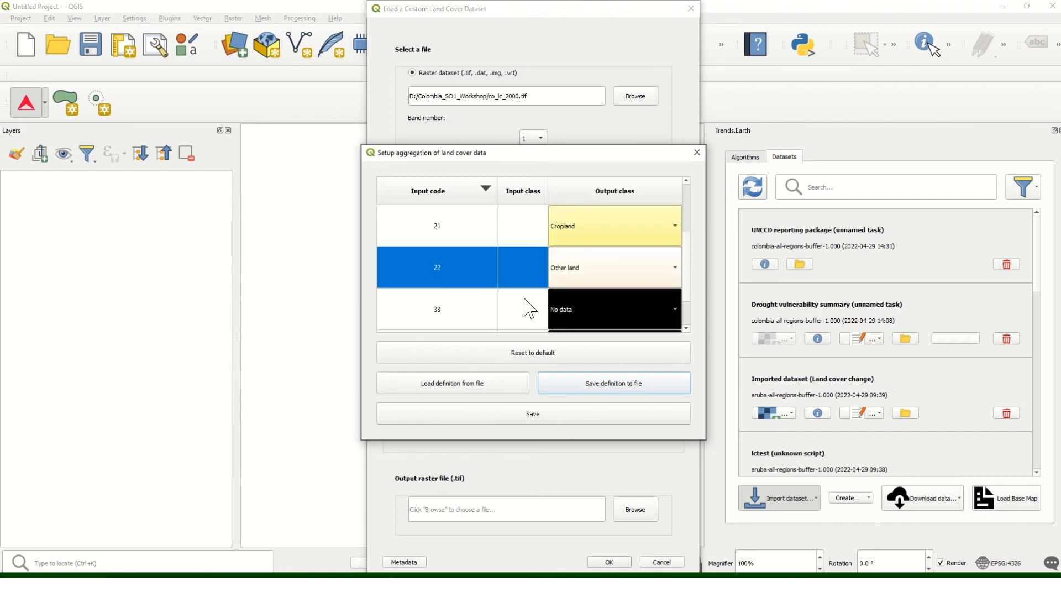
{"action": "left_click", "coordinate": [666, 315]}
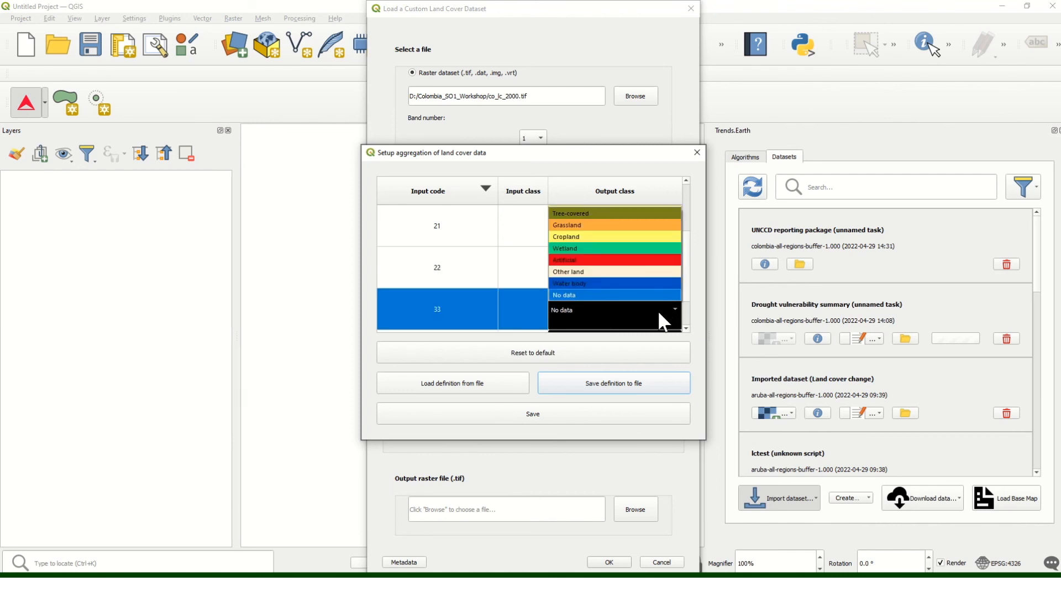
{"action": "left_click", "coordinate": [625, 283]}
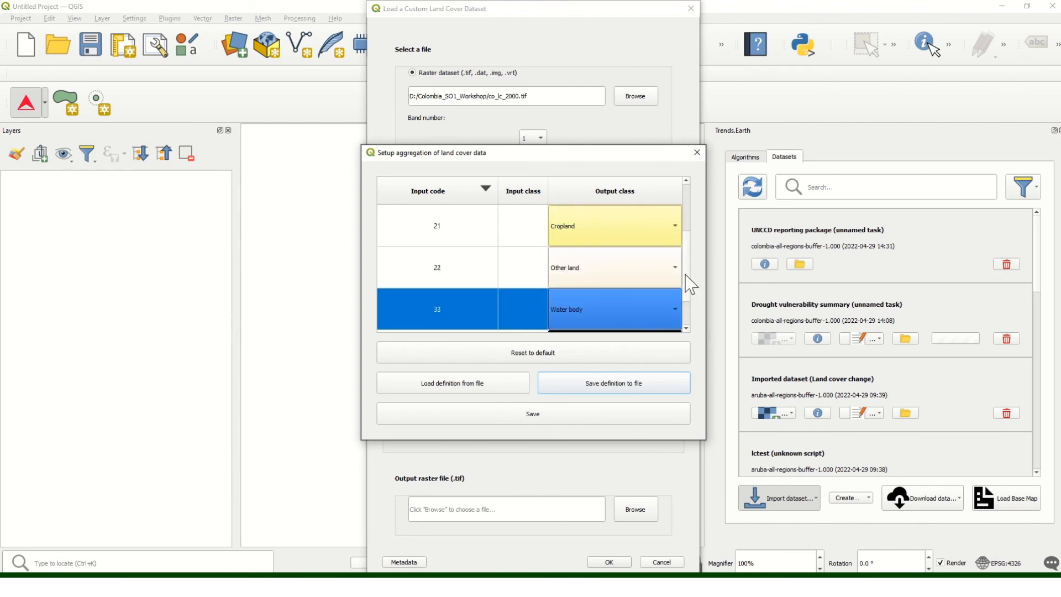
{"action": "scroll", "coordinate": [688, 287], "scroll_direction": "down", "scroll_amount": 1}
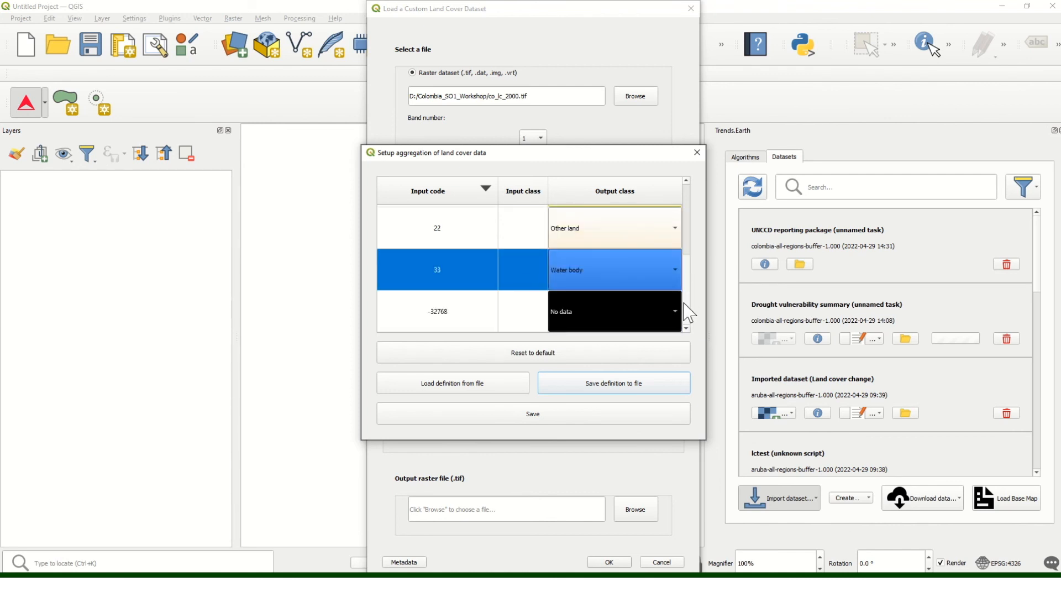
{"action": "left_click", "coordinate": [441, 320]}
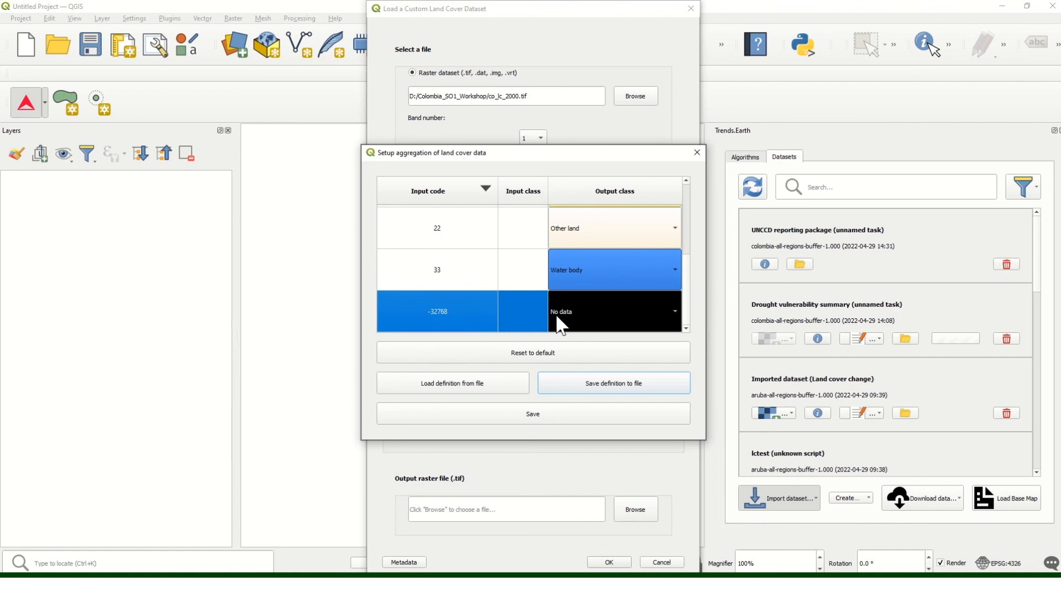
Step: Save the land cover definition to the file lc_col_classes.json in the trends_earth_data folder, replacing the existing file
{"action": "left_click", "coordinate": [579, 380]}
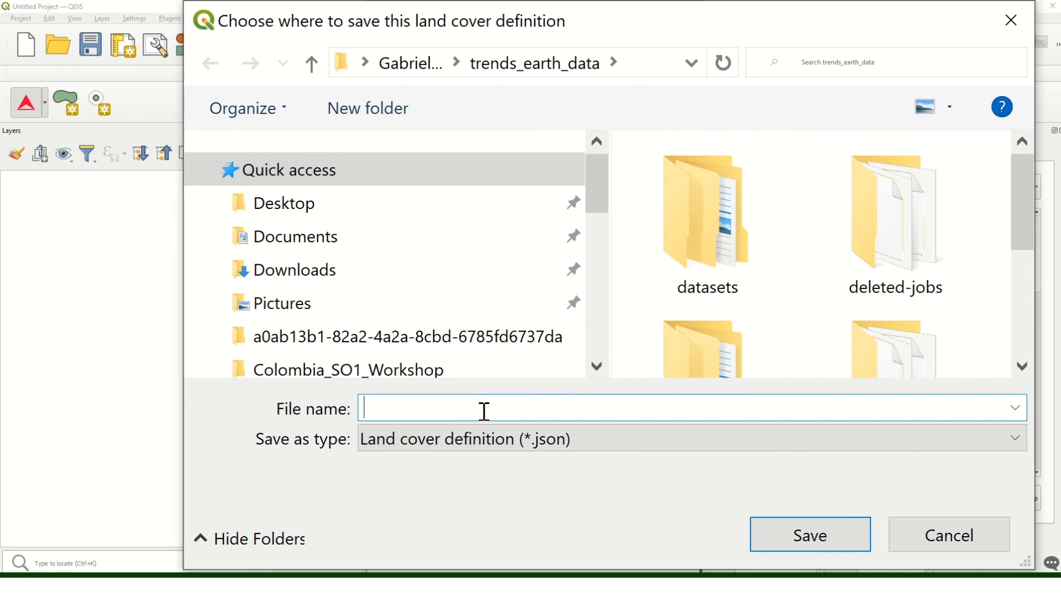
{"action": "type", "text": "lc_"}
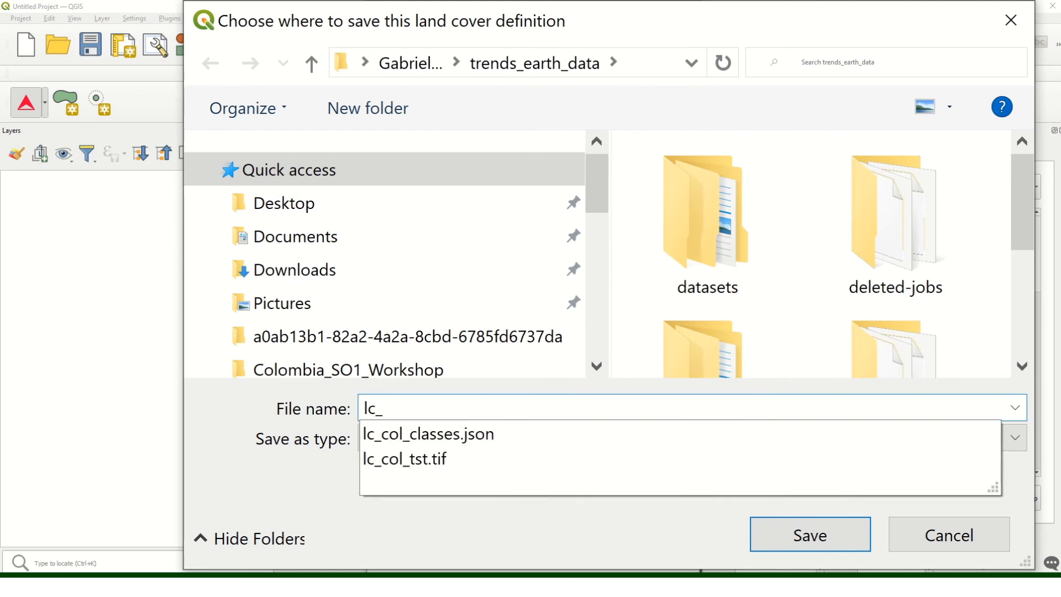
{"action": "left_click", "coordinate": [406, 437]}
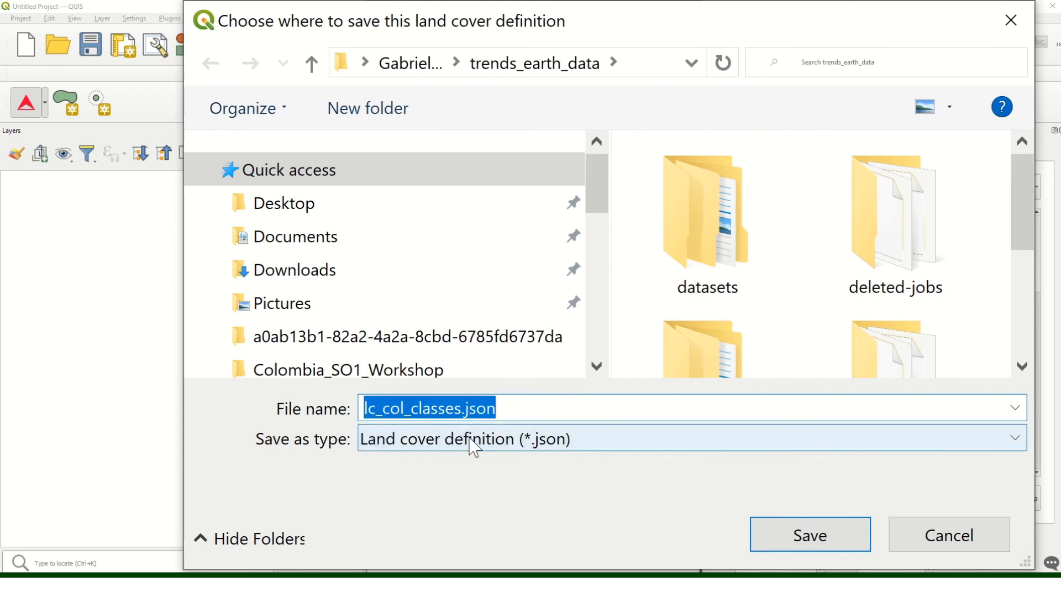
{"action": "left_click", "coordinate": [779, 538]}
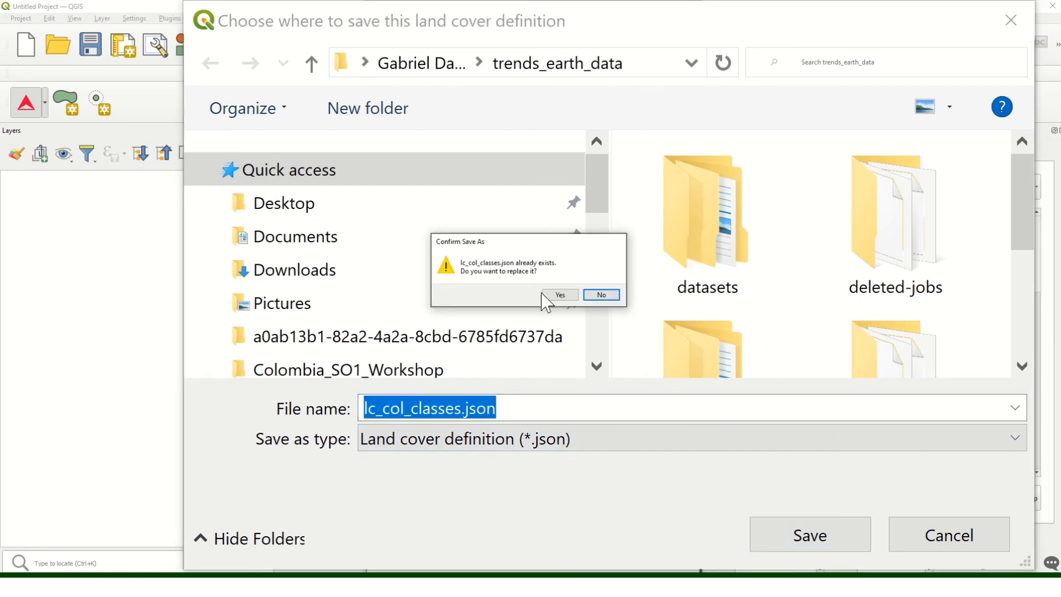
{"action": "left_click", "coordinate": [558, 294]}
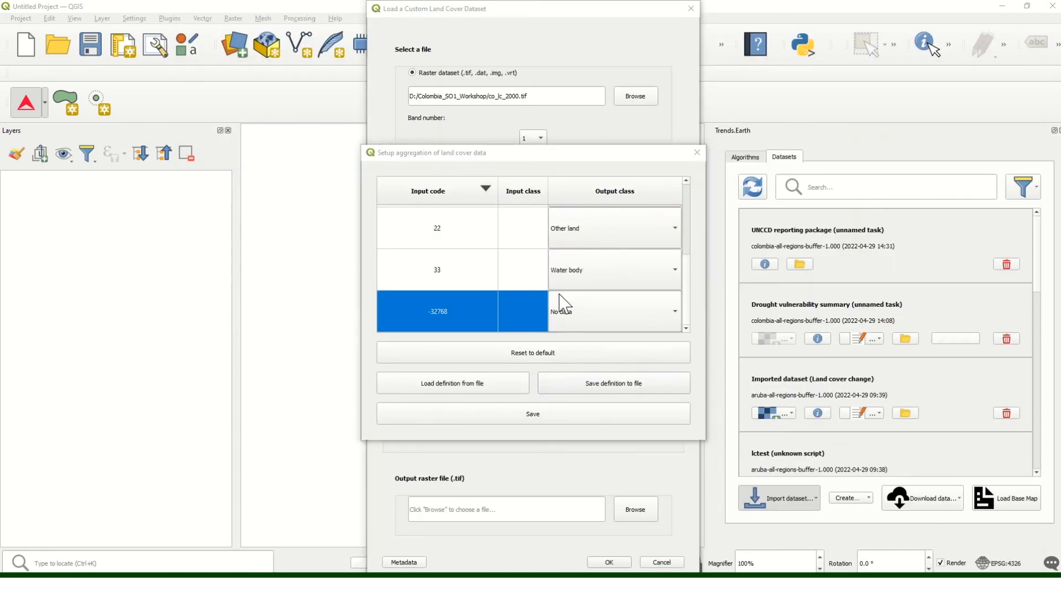
Step: Reset the class definition to default, reload it from lc_col_classes.json, save the aggregation and recheck it
{"action": "left_click", "coordinate": [497, 366]}
{"action": "left_click", "coordinate": [476, 394]}
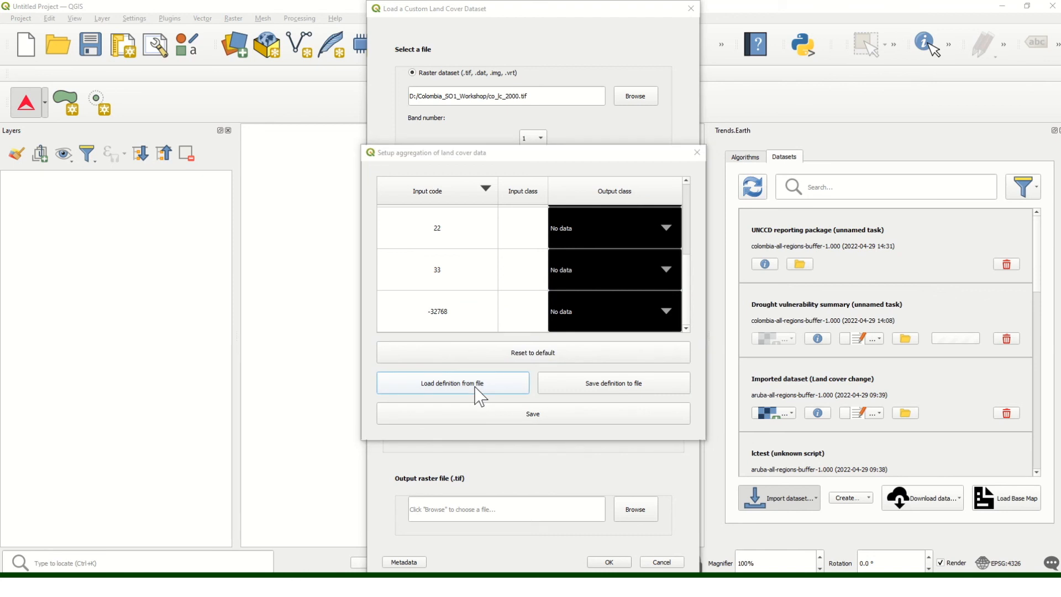
{"action": "scroll", "coordinate": [563, 379], "scroll_direction": "down", "scroll_amount": 1}
{"action": "left_click", "coordinate": [495, 367]}
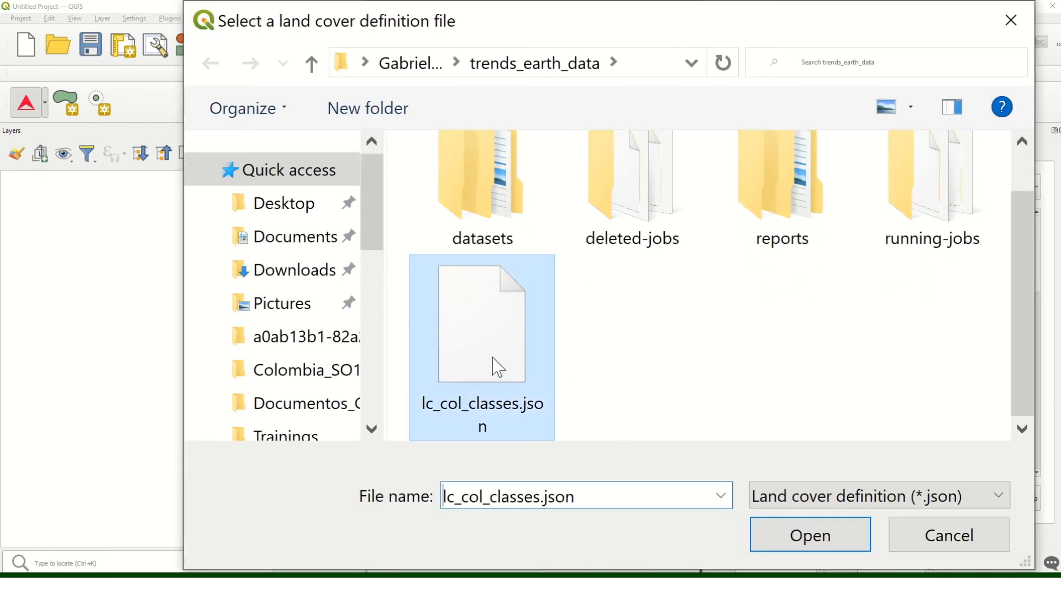
{"action": "left_click", "coordinate": [844, 540]}
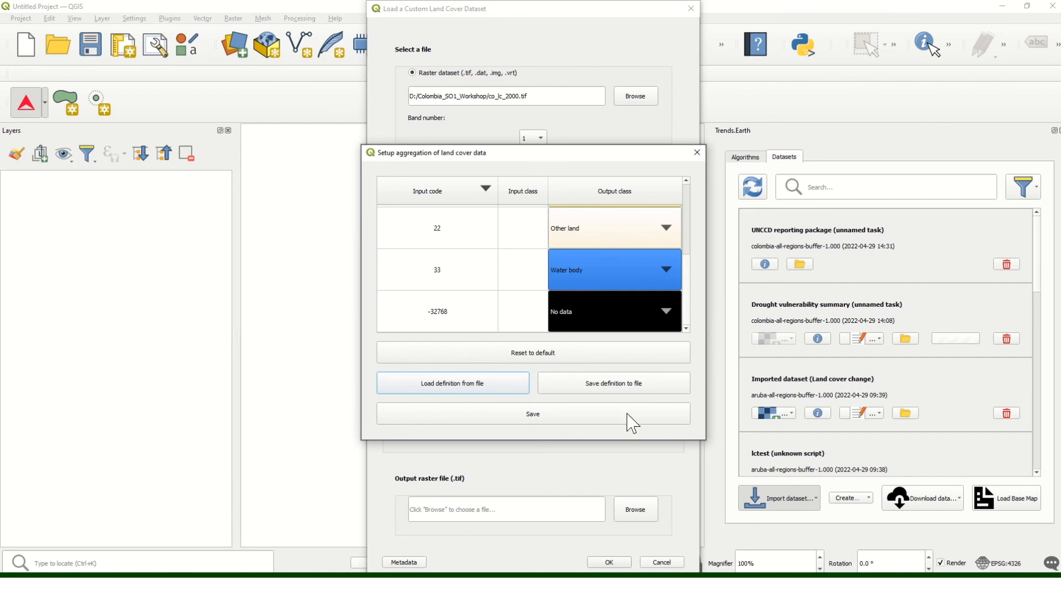
{"action": "left_click", "coordinate": [578, 422]}
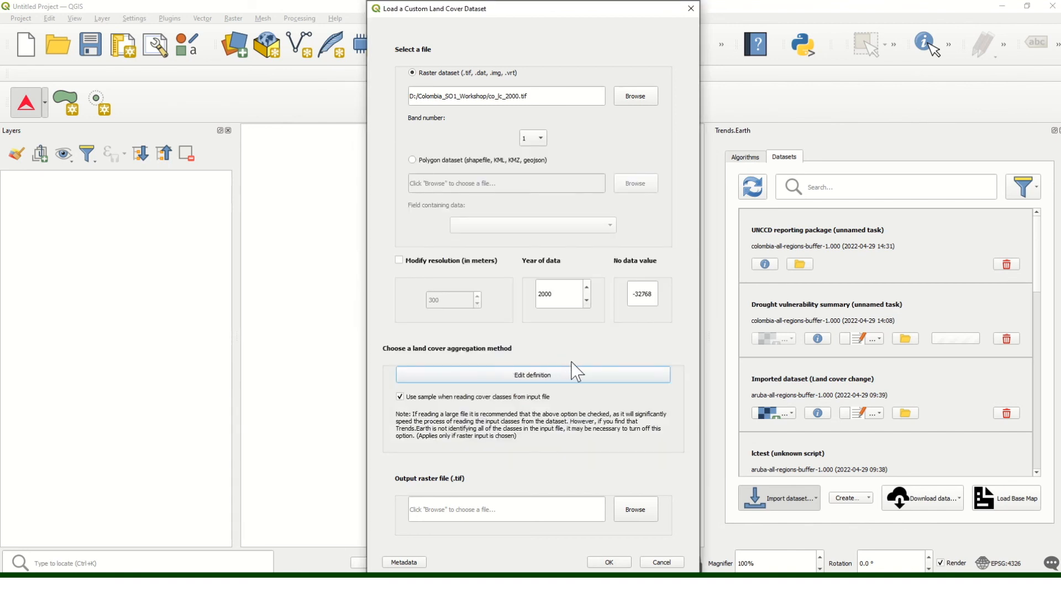
{"action": "left_click", "coordinate": [539, 379]}
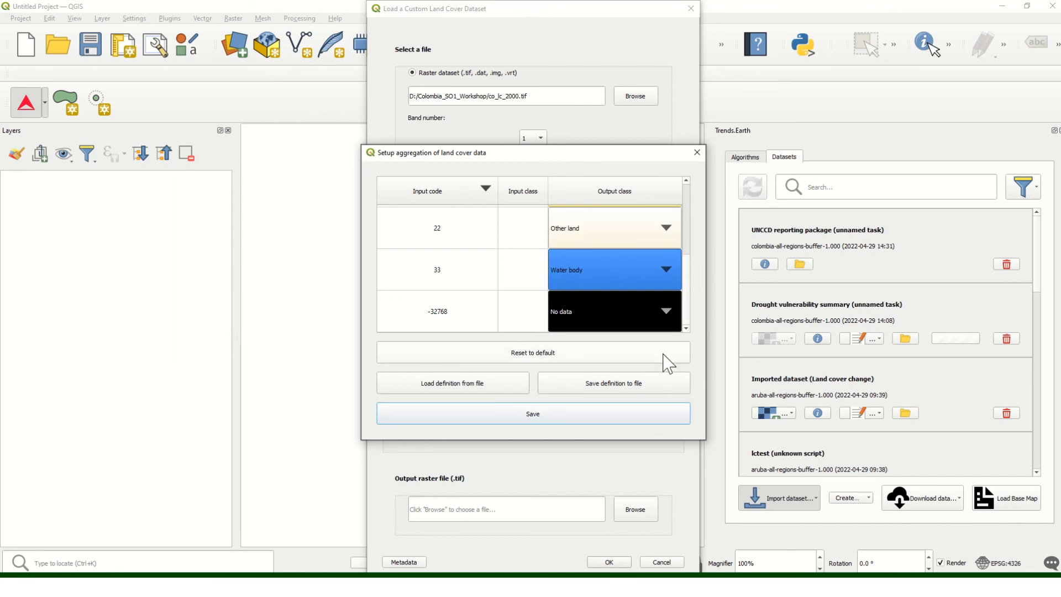
{"action": "left_click", "coordinate": [700, 155]}
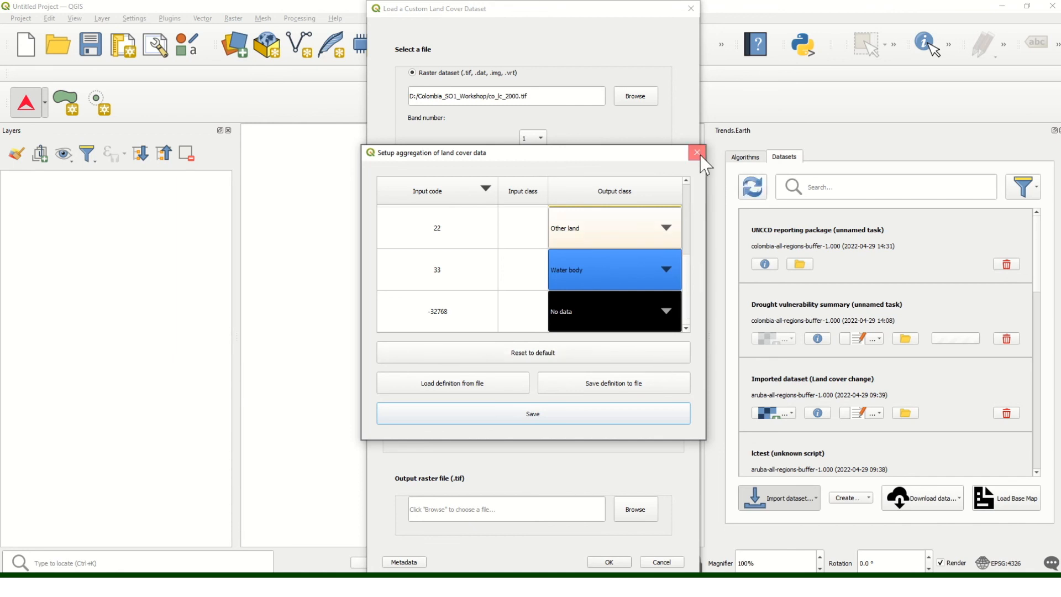
Step: Import the land cover raster with the output file col_custom_lc_2000 and add the imported dataset's default layers to the map
{"action": "left_click", "coordinate": [482, 512]}
{"action": "left_click", "coordinate": [636, 509]}
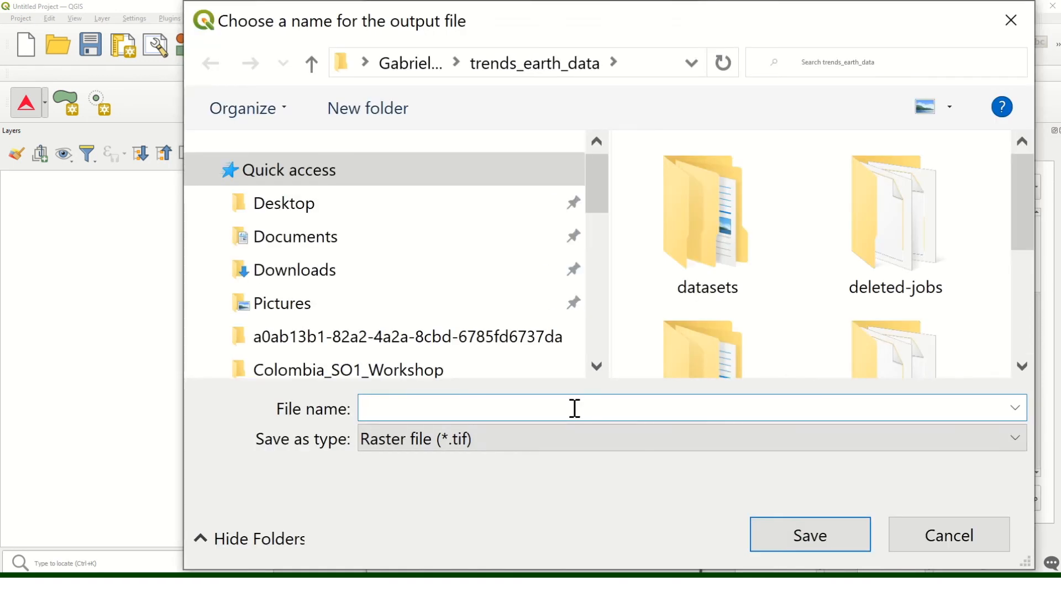
{"action": "type", "text": "col_custom_lc_2000"}
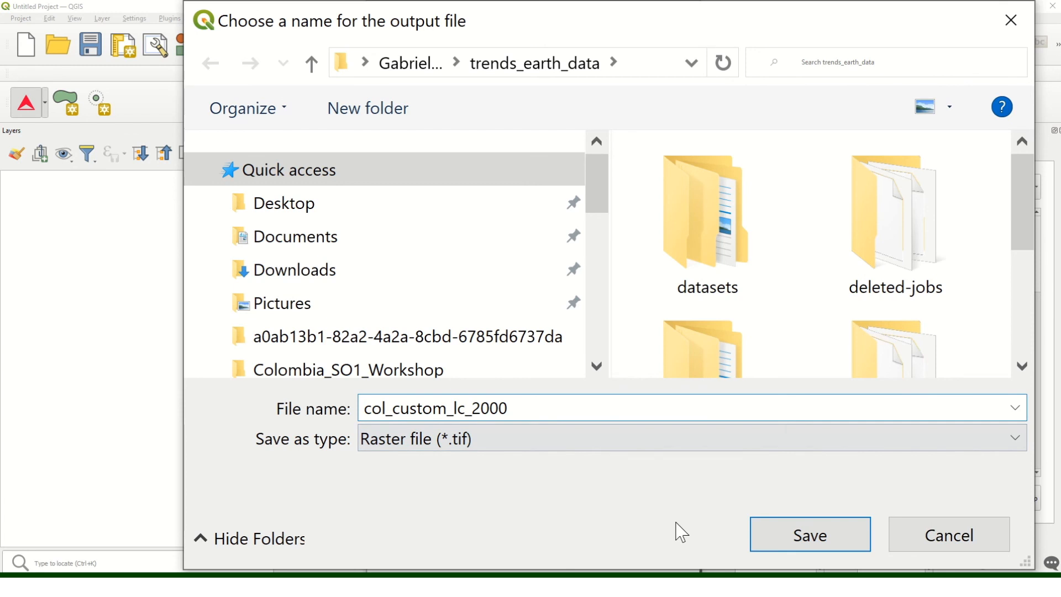
{"action": "left_click", "coordinate": [803, 546]}
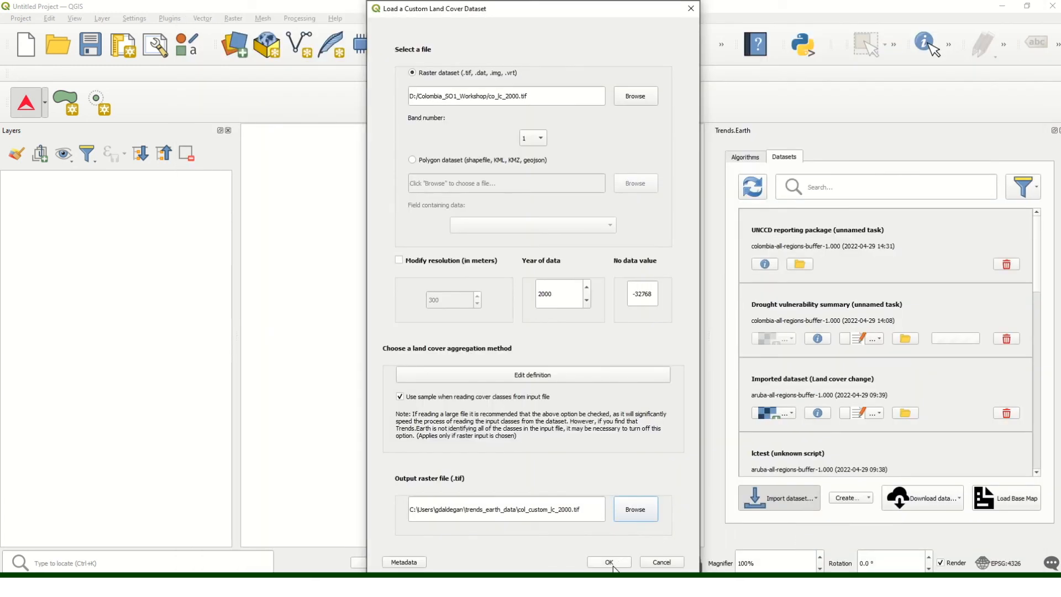
{"action": "left_click", "coordinate": [610, 561]}
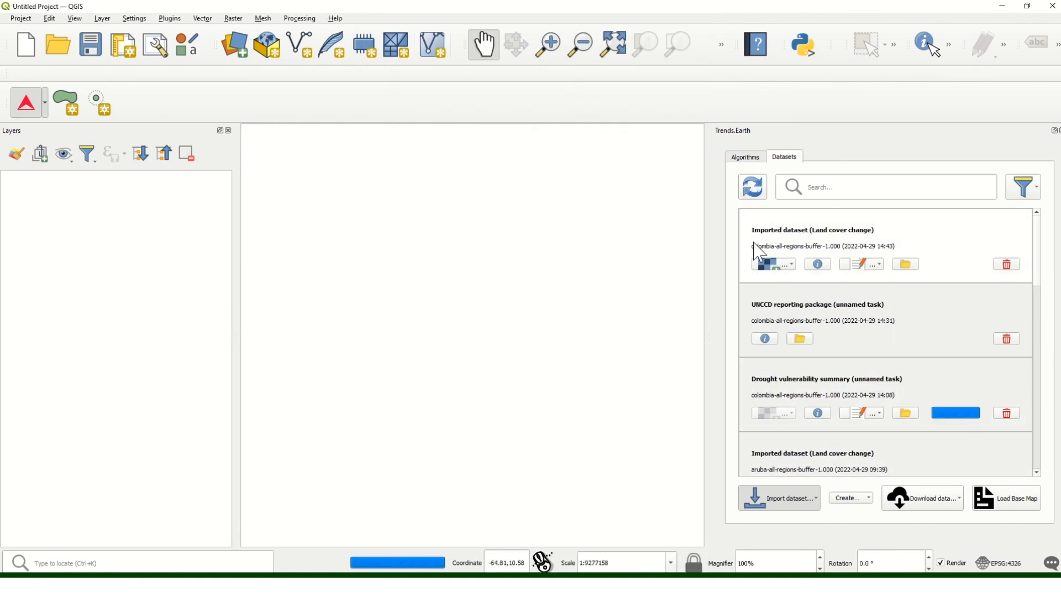
{"action": "left_click", "coordinate": [784, 267]}
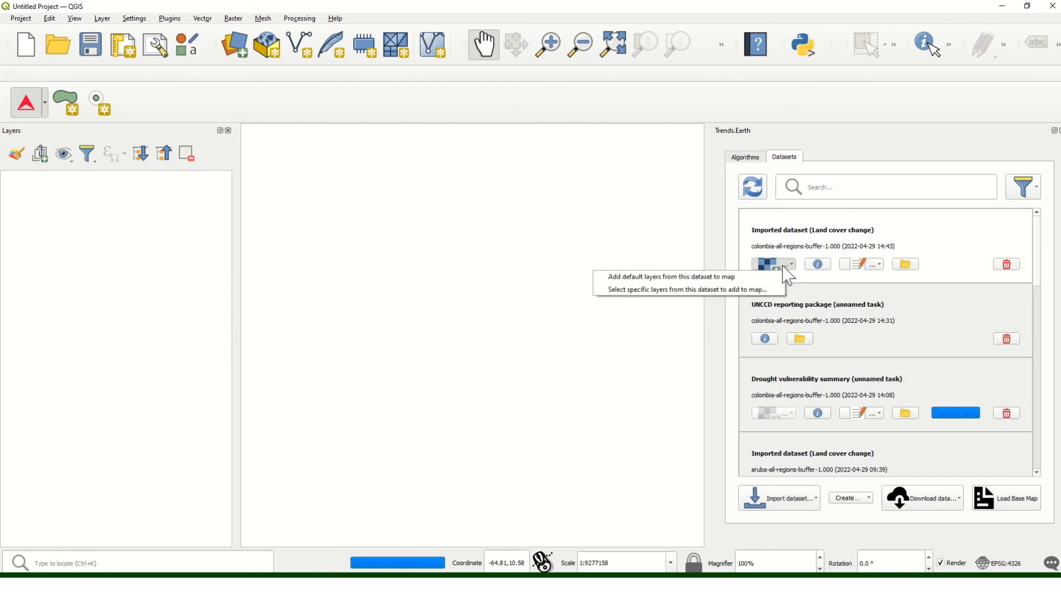
{"action": "left_click", "coordinate": [754, 280]}
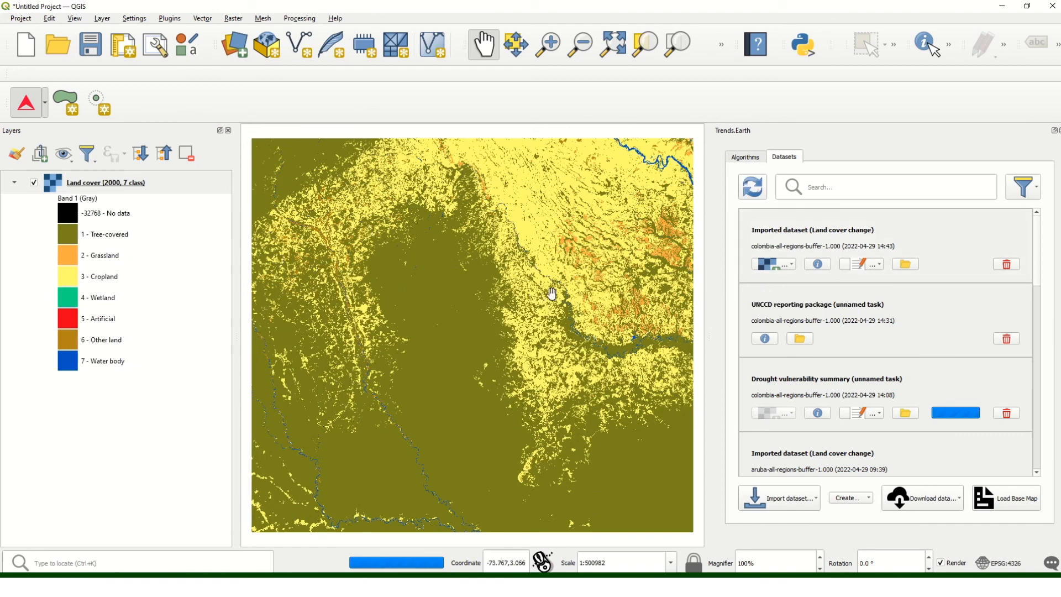
{"action": "left_click", "coordinate": [753, 502]}
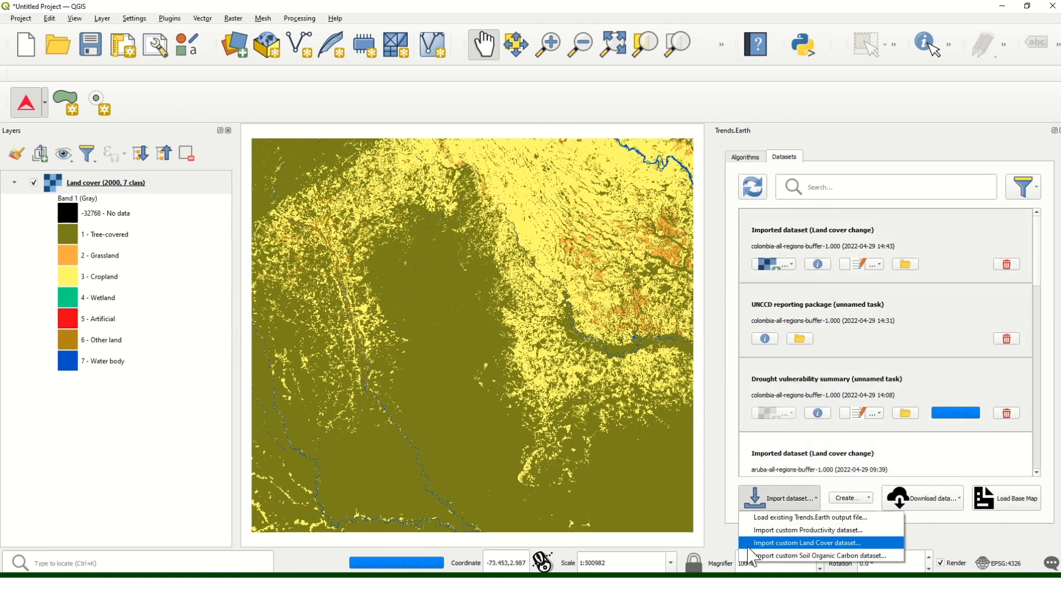
{"action": "left_click", "coordinate": [772, 544]}
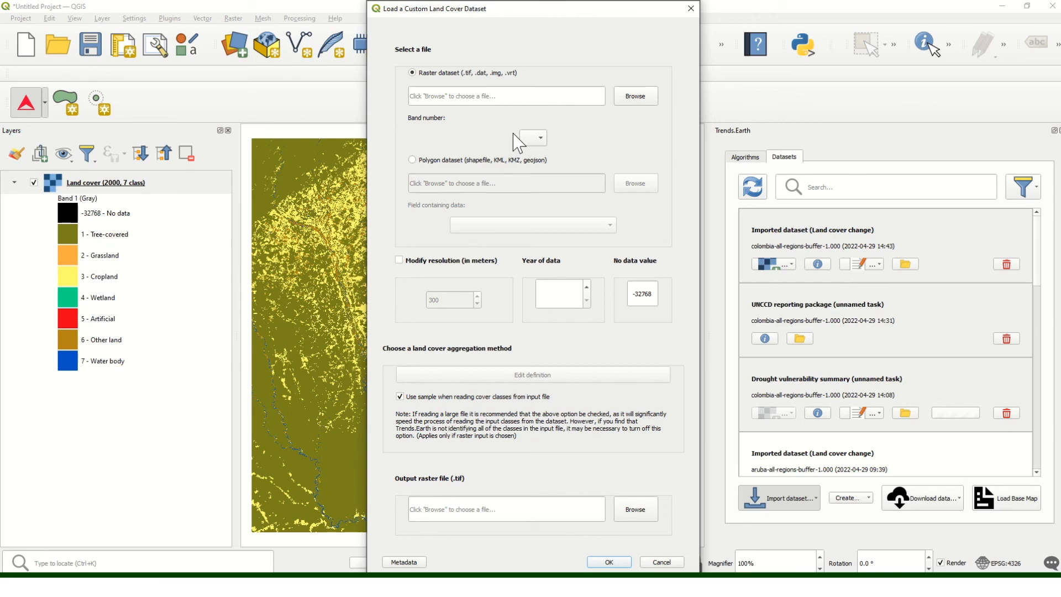
{"action": "left_click", "coordinate": [691, 9]}
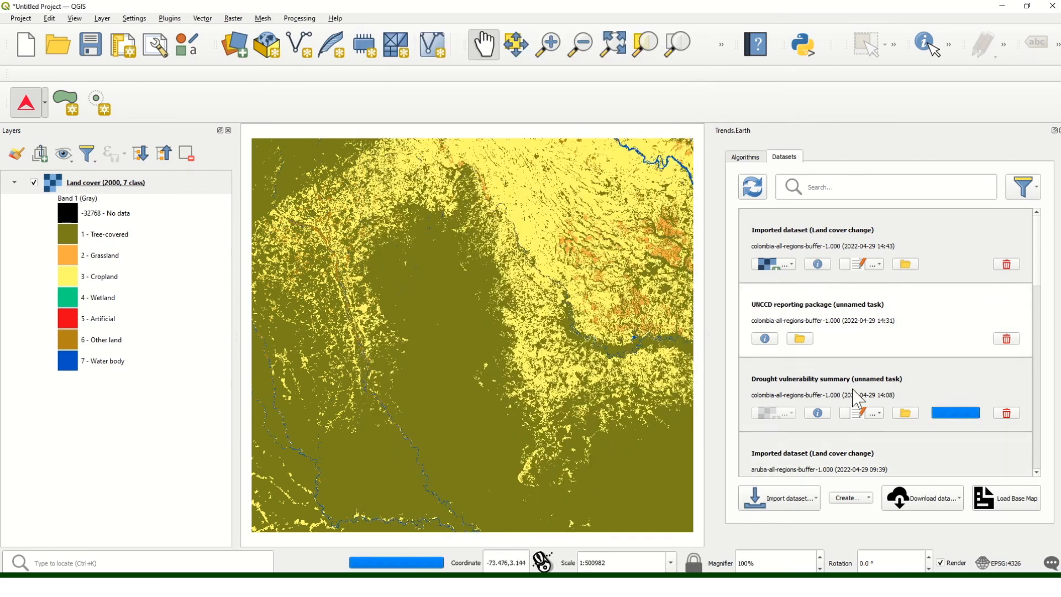
{"action": "left_click", "coordinate": [805, 500]}
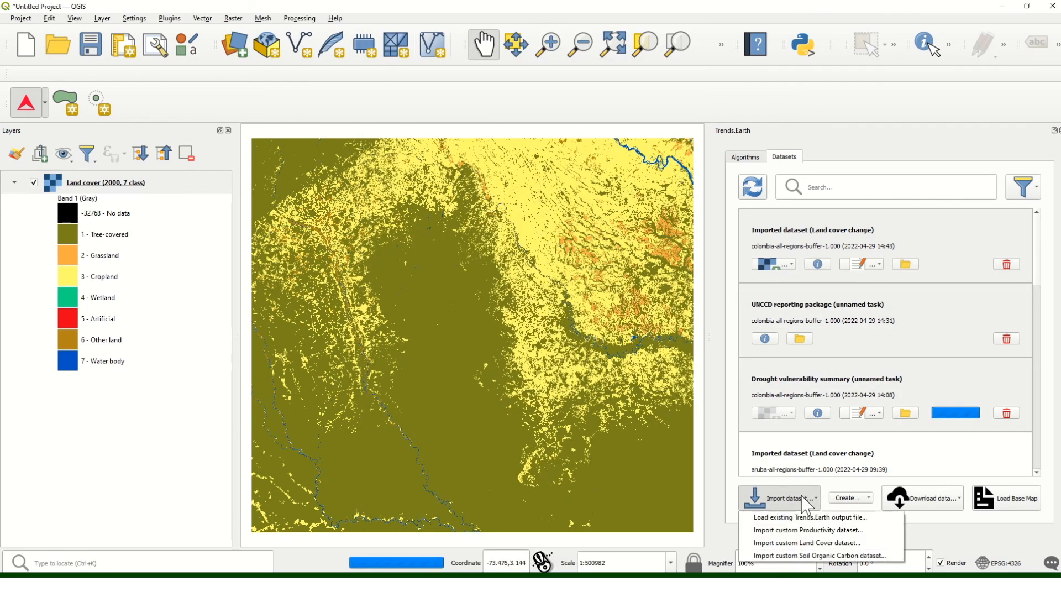
{"action": "left_click", "coordinate": [801, 555]}
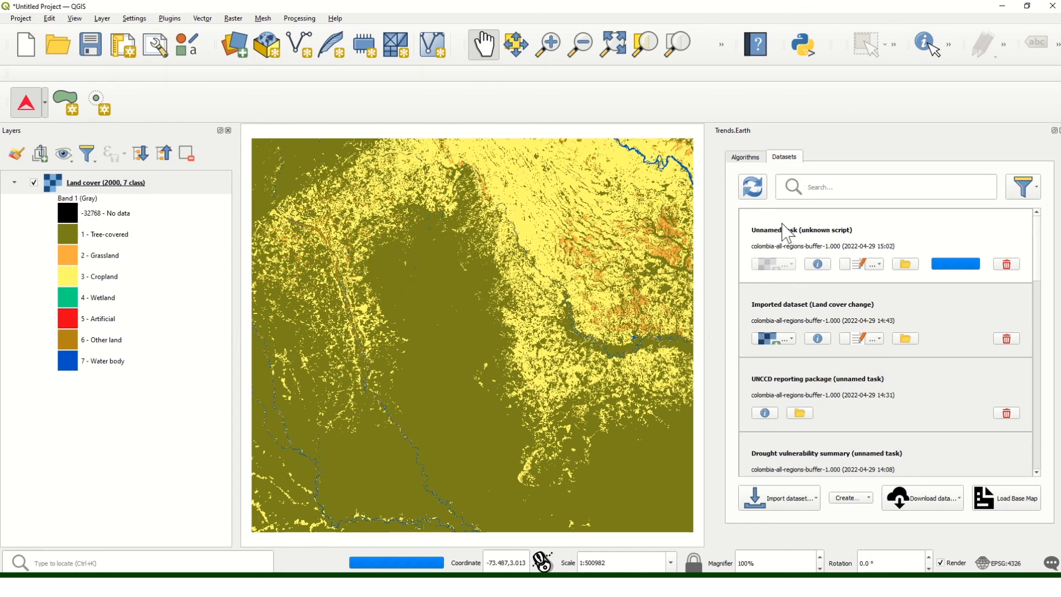
Step: Submit a download request for the raw SPI dataset GPCC V6 (Global Precipitation Climatology Centre) used in Trends.Earth
{"action": "left_click", "coordinate": [914, 502]}
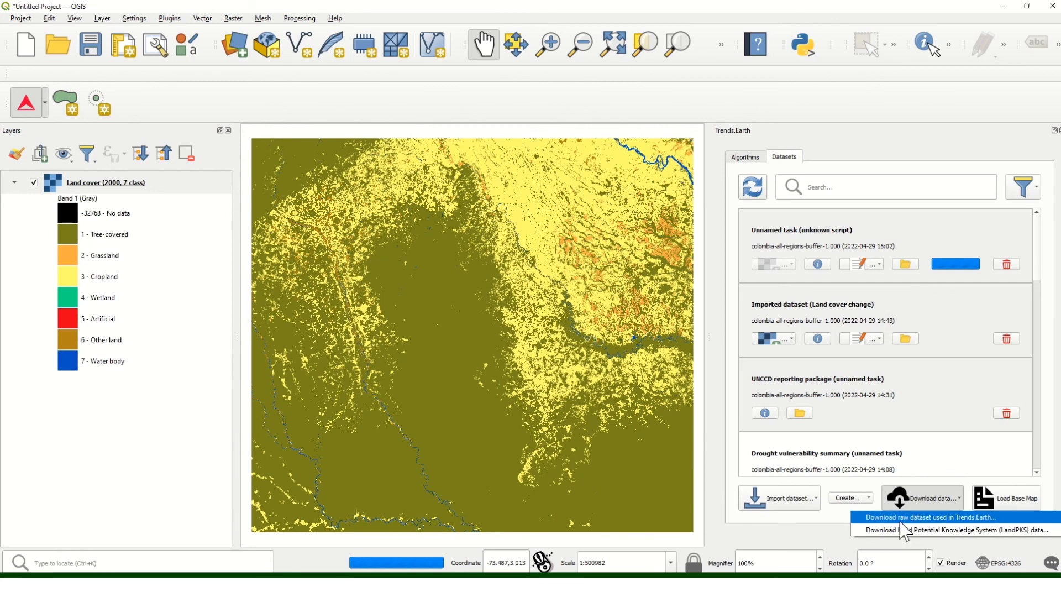
{"action": "left_click", "coordinate": [938, 518]}
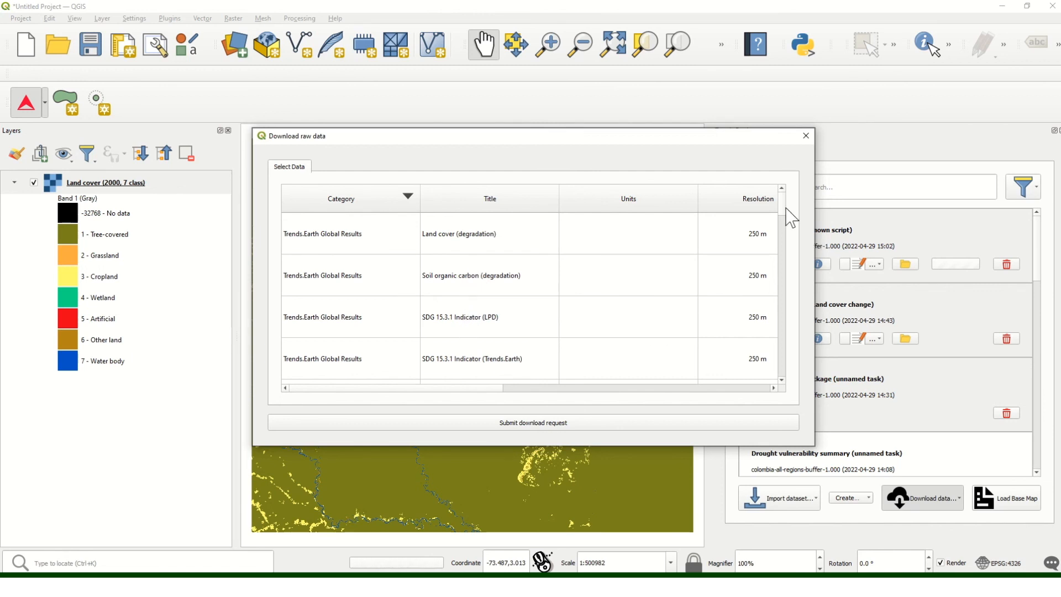
{"action": "scroll", "coordinate": [785, 216], "scroll_direction": "down", "scroll_amount": 1}
{"action": "scroll", "coordinate": [784, 216], "scroll_direction": "down", "scroll_amount": 4}
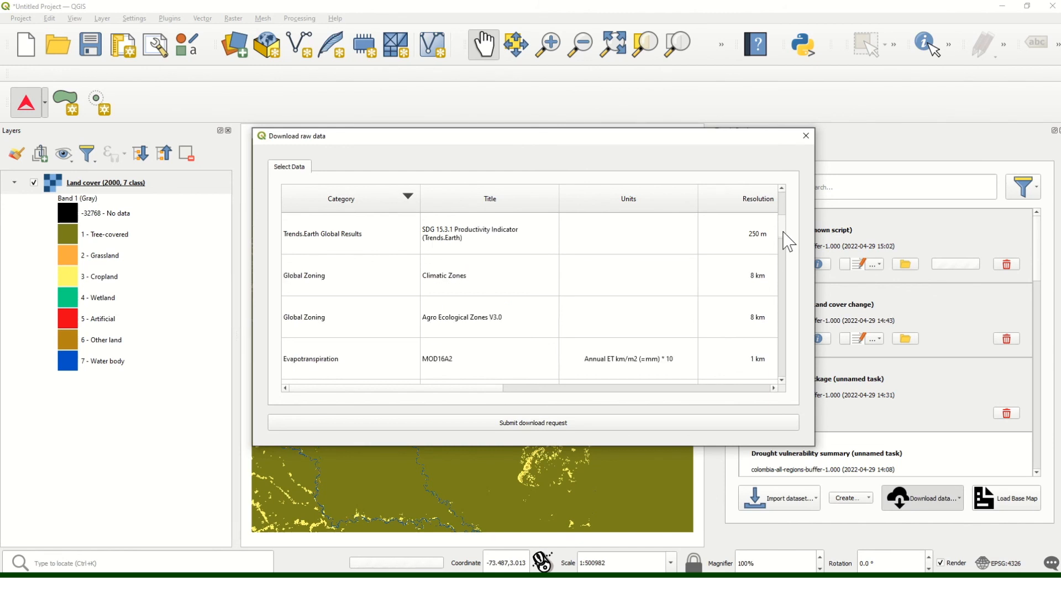
{"action": "scroll", "coordinate": [789, 250], "scroll_direction": "down", "scroll_amount": 1}
{"action": "scroll", "coordinate": [787, 257], "scroll_direction": "down", "scroll_amount": 6}
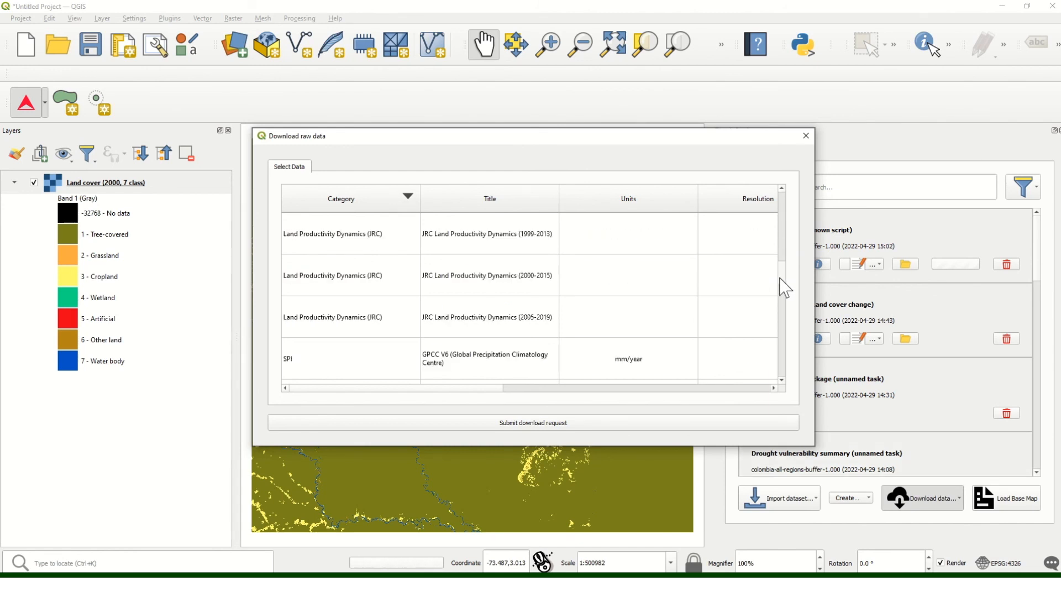
{"action": "scroll", "coordinate": [785, 288], "scroll_direction": "down", "scroll_amount": 1}
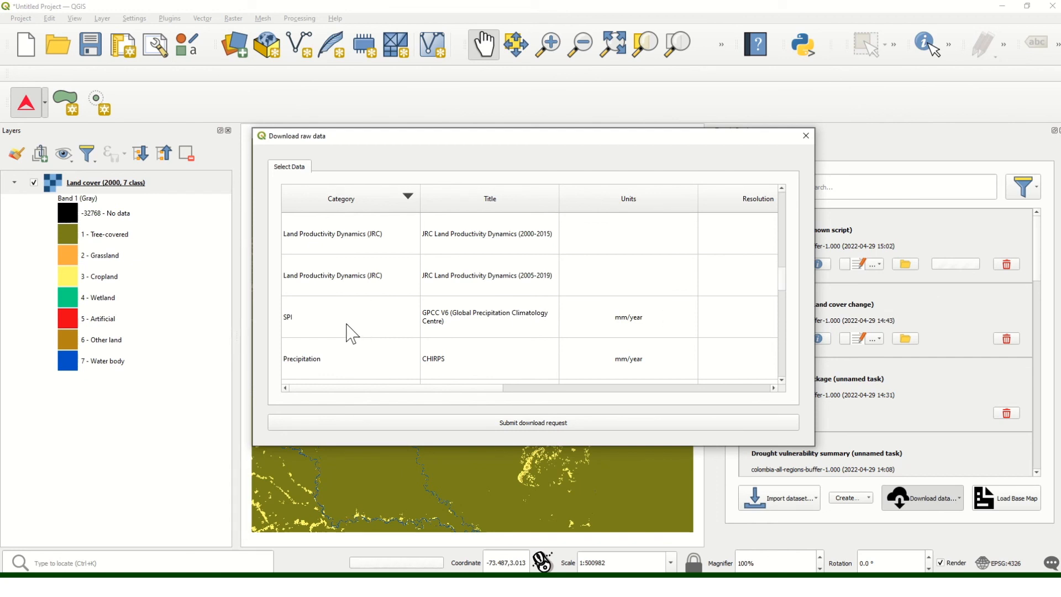
{"action": "left_click", "coordinate": [349, 334]}
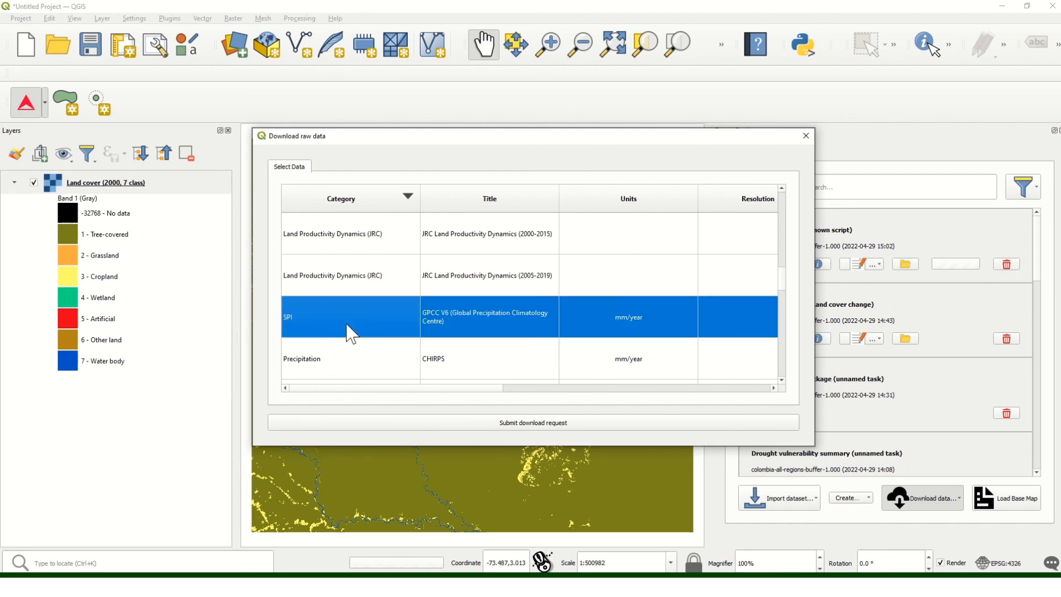
{"action": "left_click_drag", "start_coordinate": [474, 134], "coordinate": [422, 91]}
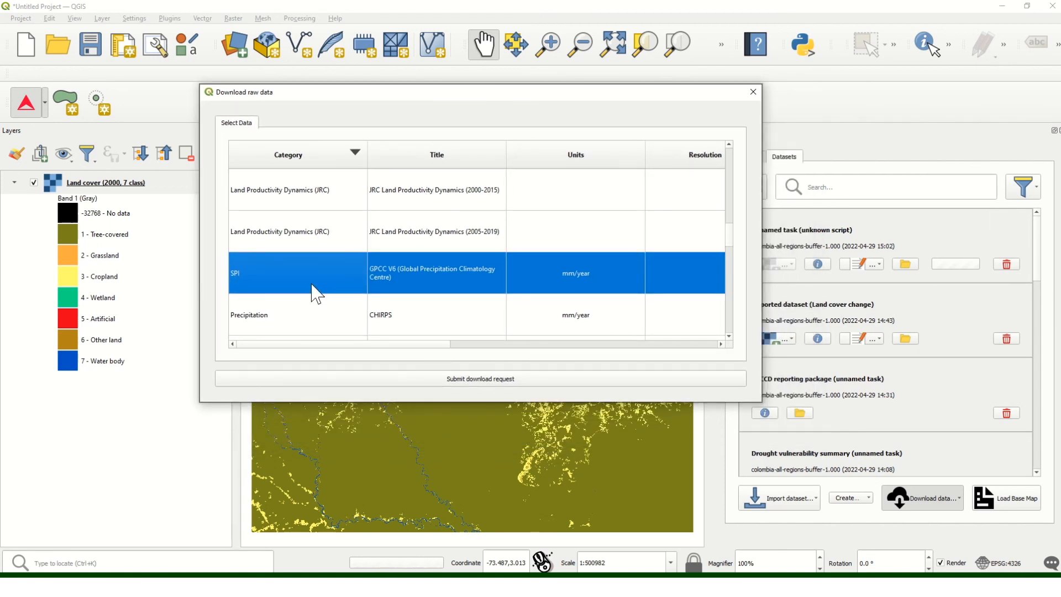
{"action": "left_click", "coordinate": [488, 380]}
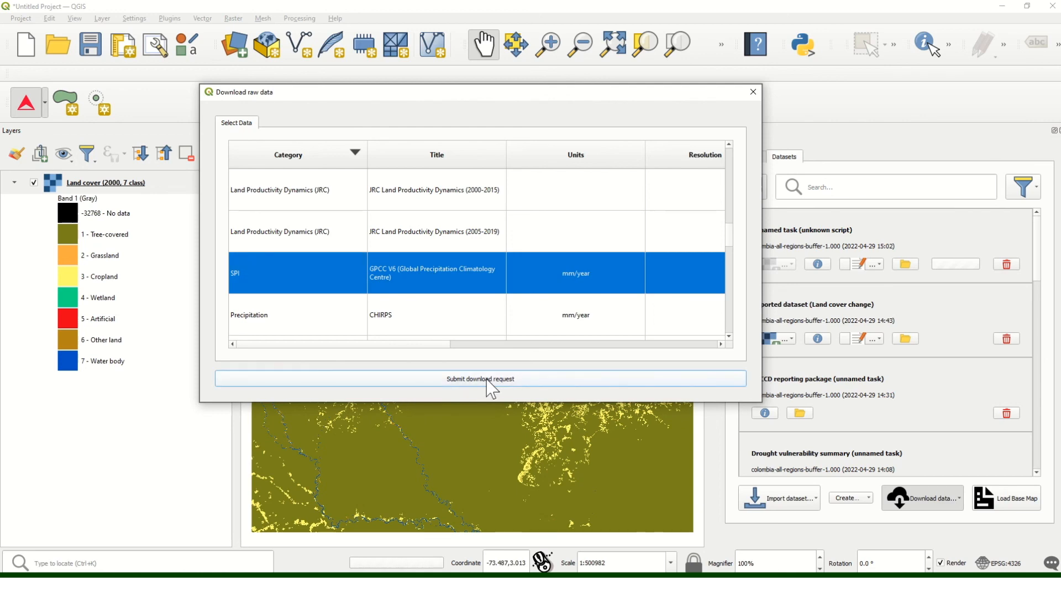